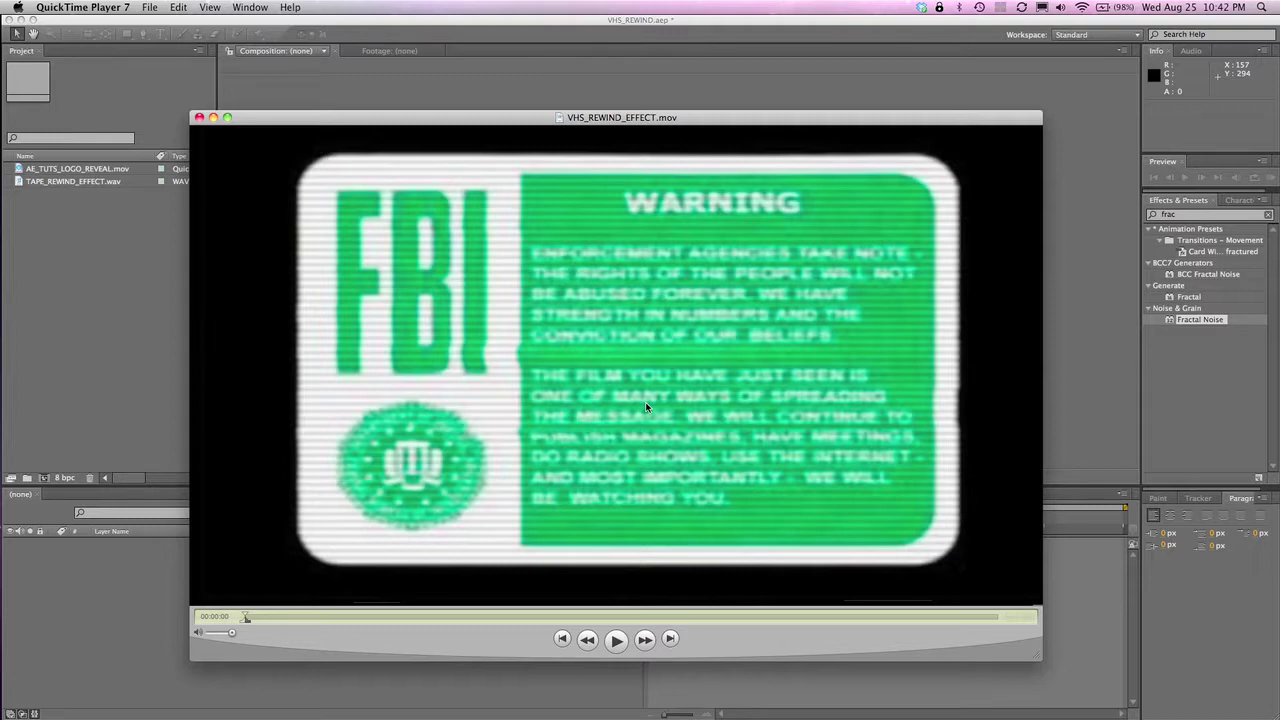
# Step: Play the reference movie VHS_REWIND_EFFECT.mov, minimize it and return to After Effects
pyautogui.click(617, 641)
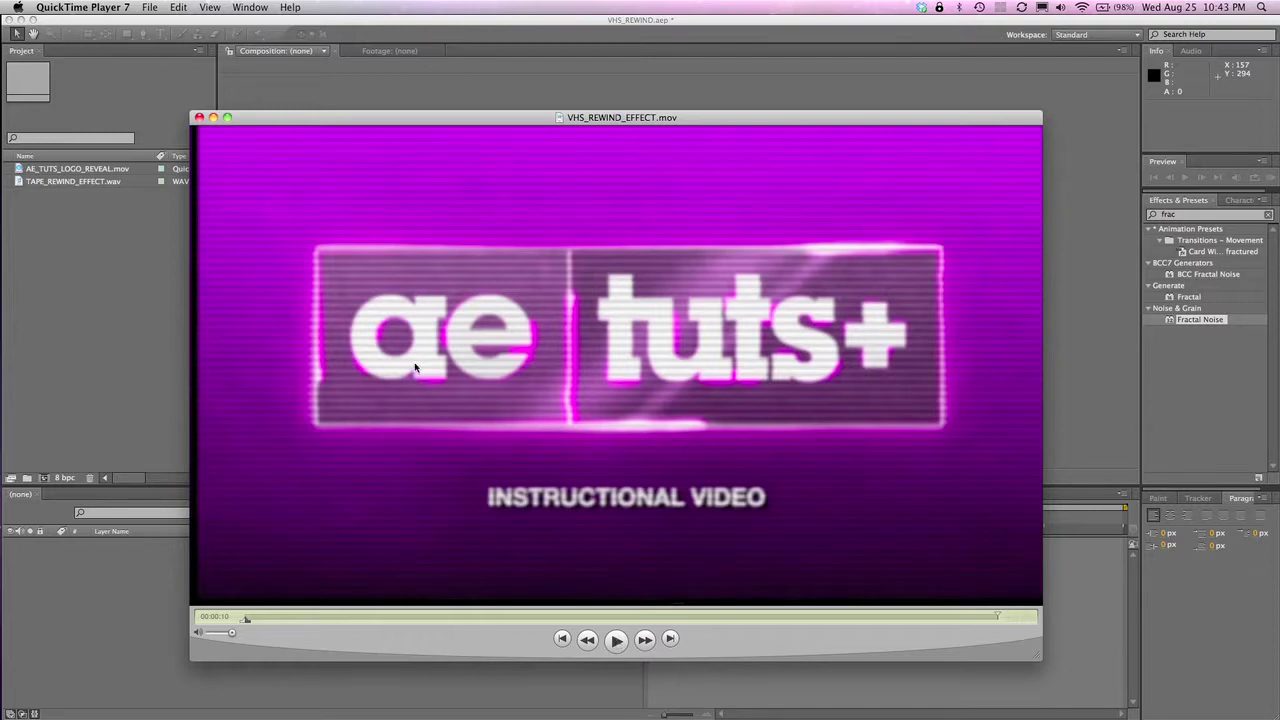
pyautogui.click(213, 118)
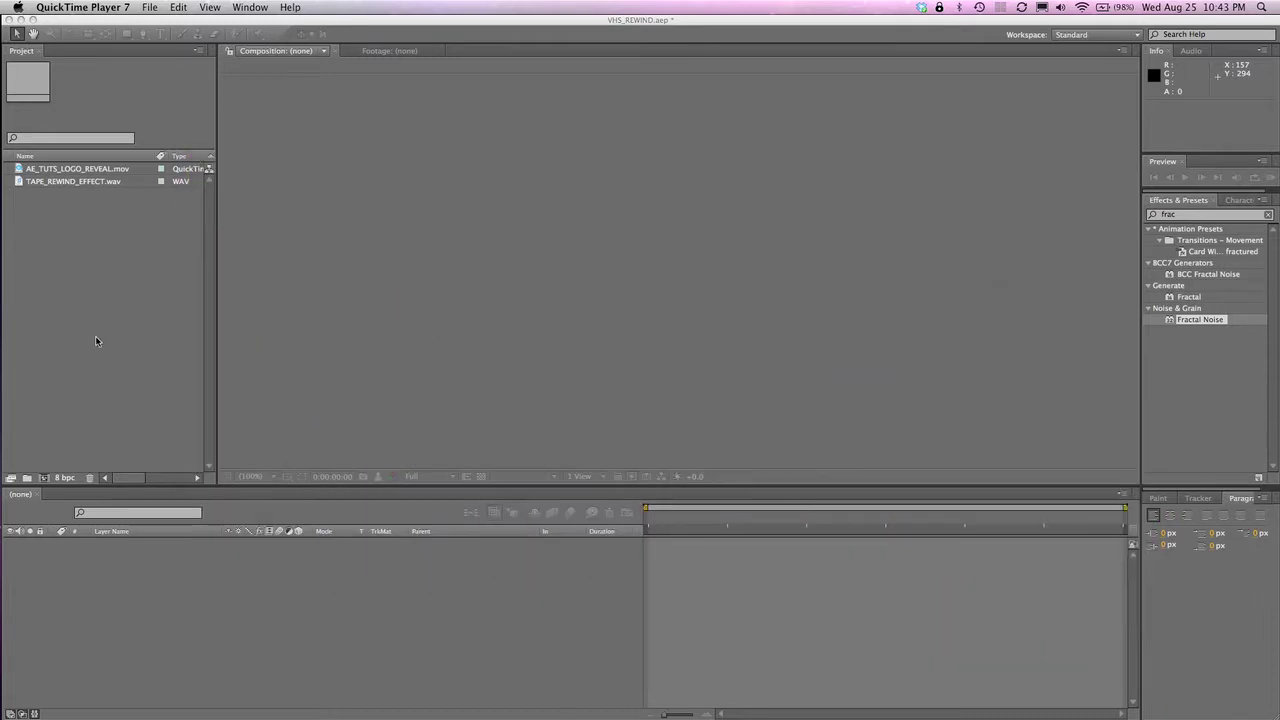
pyautogui.click(96, 336)
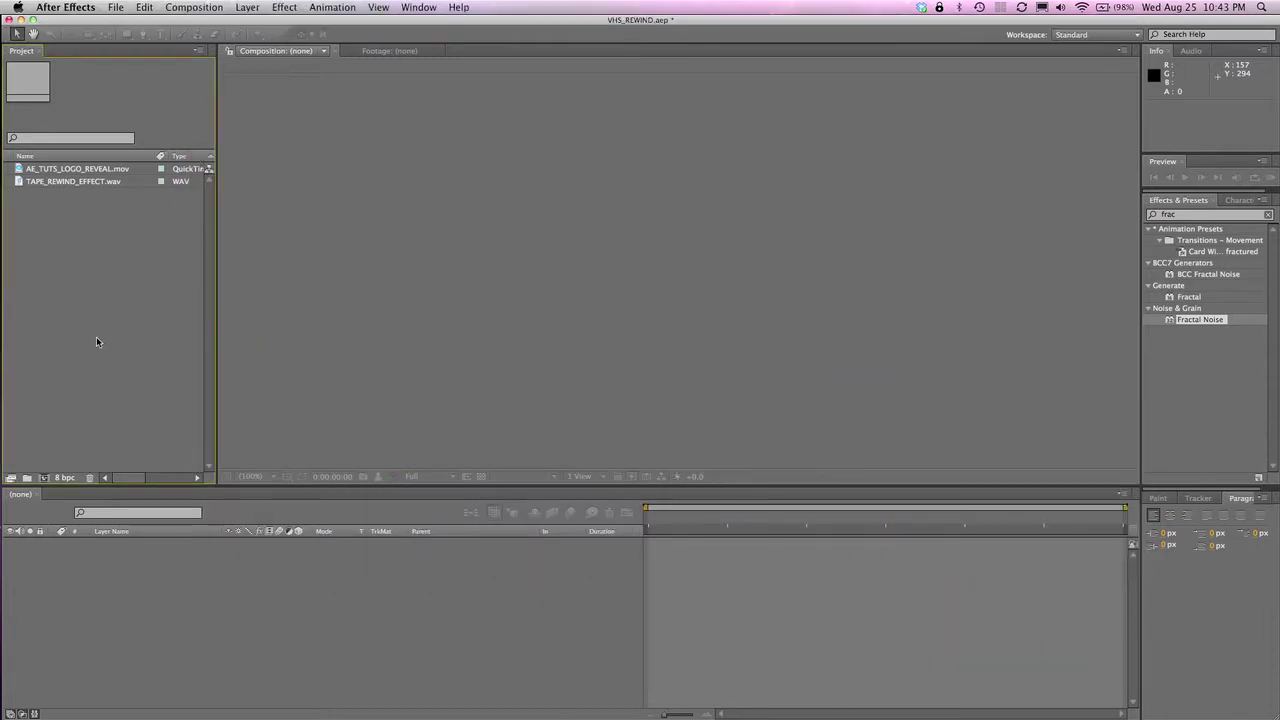
# Step: Create a 1280 x 720, 29.97 fps, three-second composition named "Distortion Comp"
pyautogui.click(44, 479)
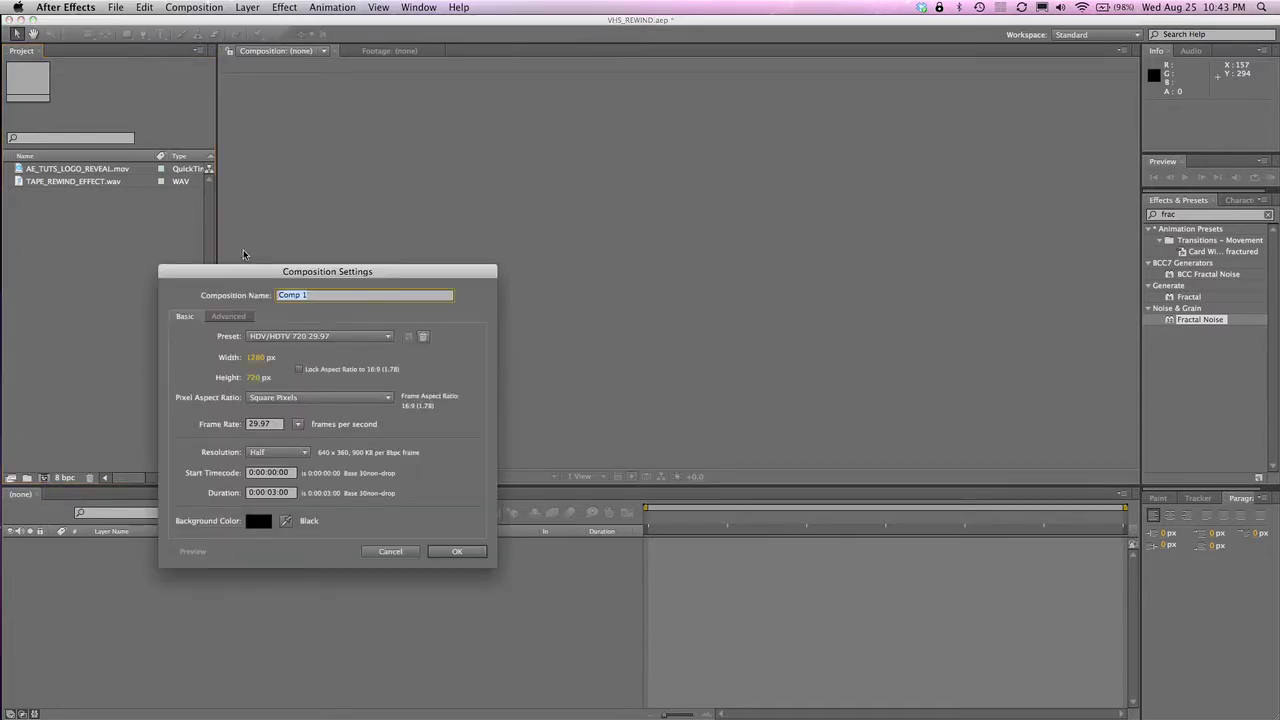
pyautogui.write('Distortion Comp')
pyautogui.click(458, 551)
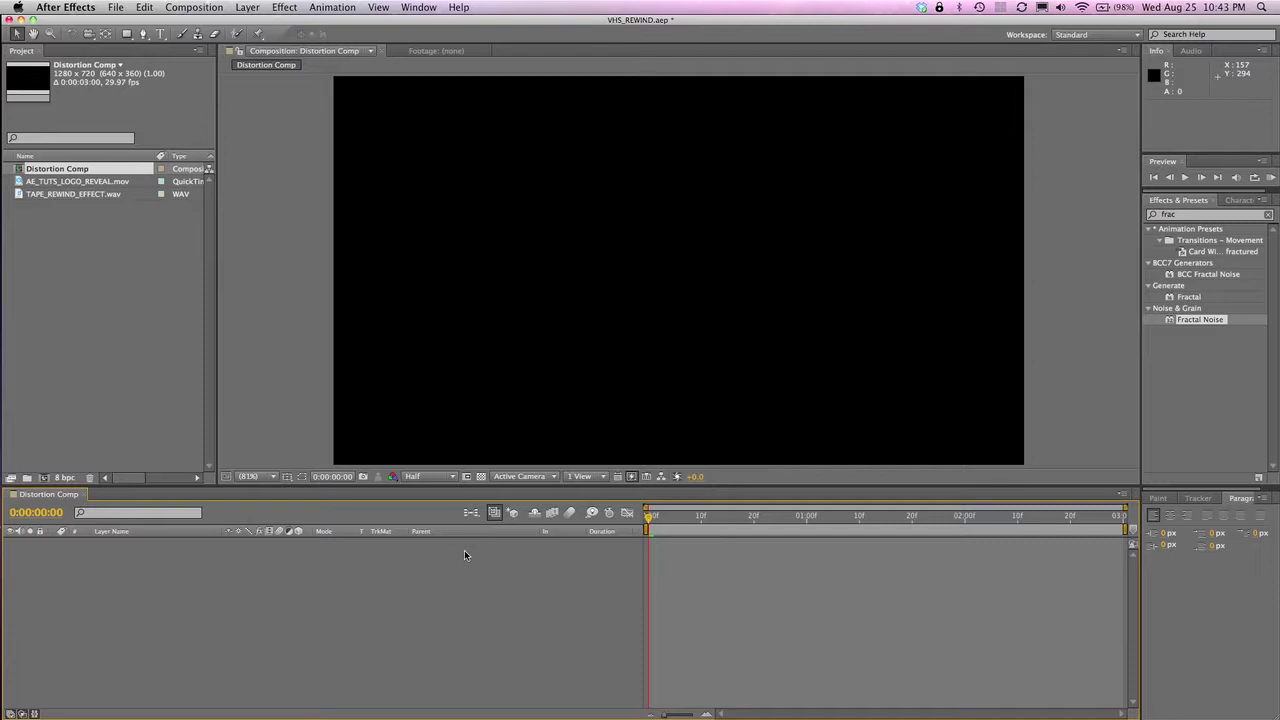
# Step: Add AE_TUTS_LOGO_REVEAL.mov to Distortion Comp and slide its layer earlier so its In point is -0:00:01:23
pyautogui.click(102, 182)
pyautogui.moveTo(102, 184); pyautogui.dragTo(160, 548)
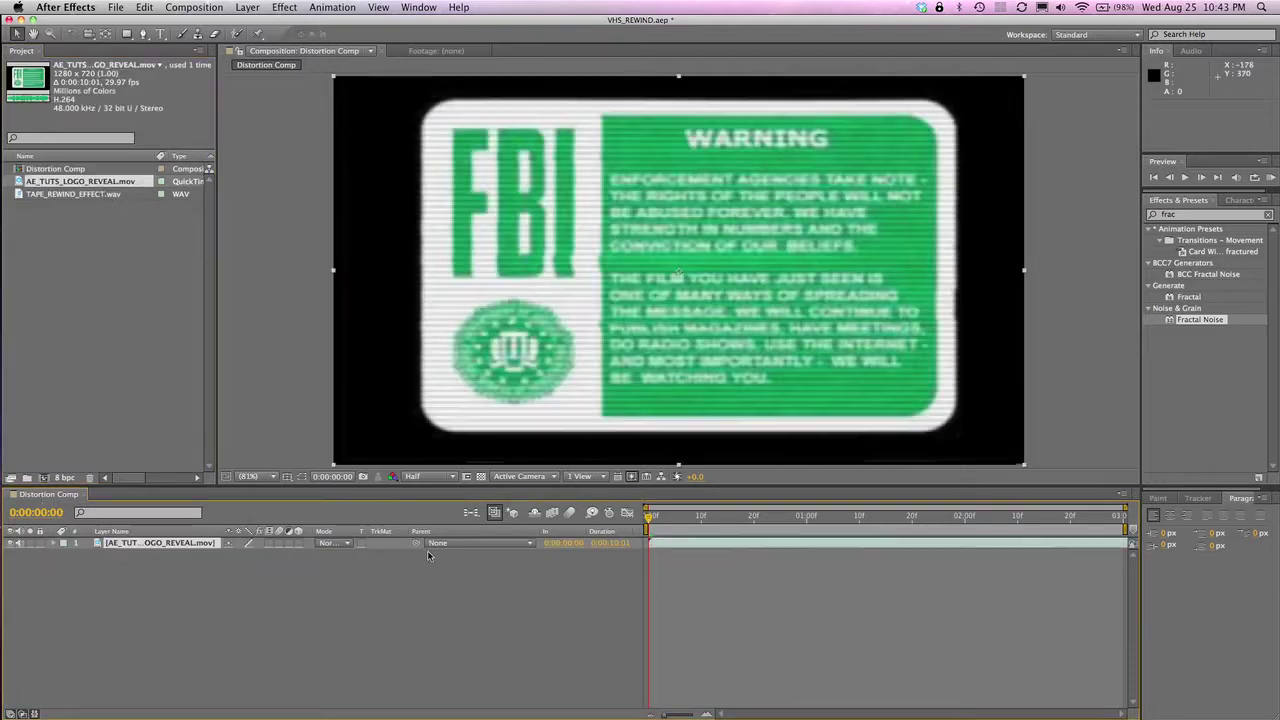
pyautogui.moveTo(704, 551); pyautogui.dragTo(440, 545)
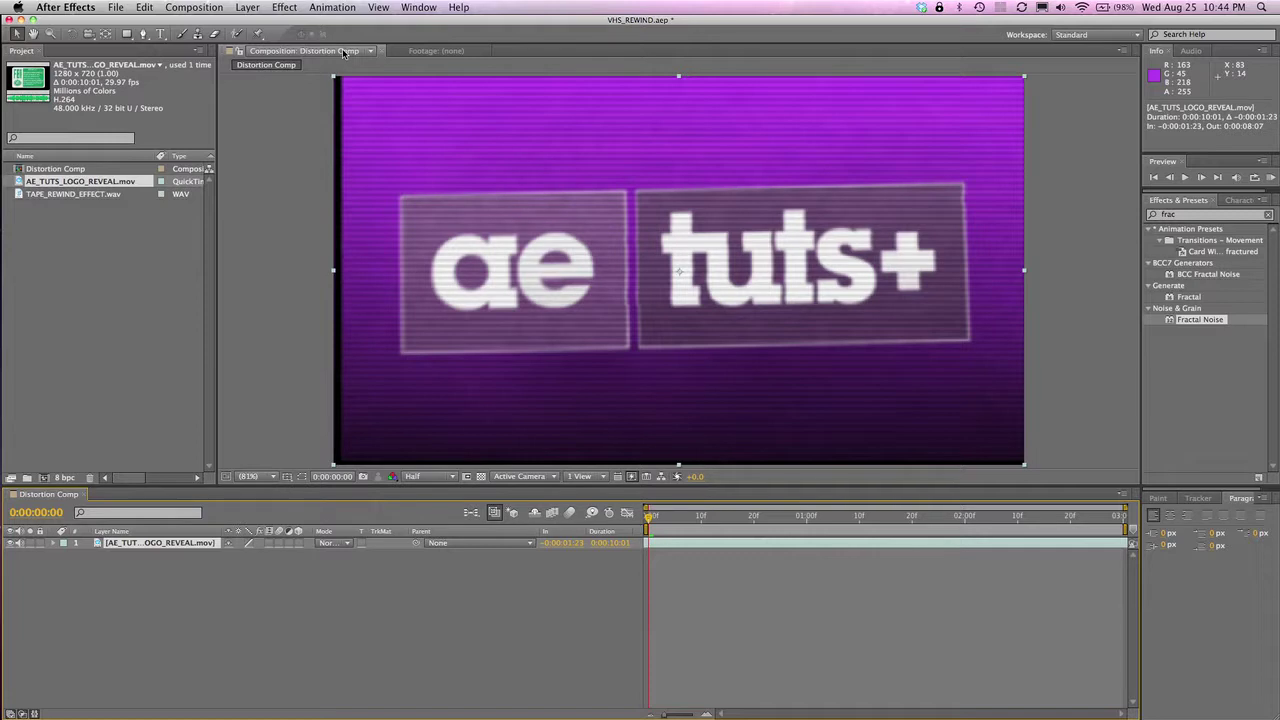
# Step: Create a black solid layer at the full 1280 x 720 composition size
pyautogui.click(258, 6)
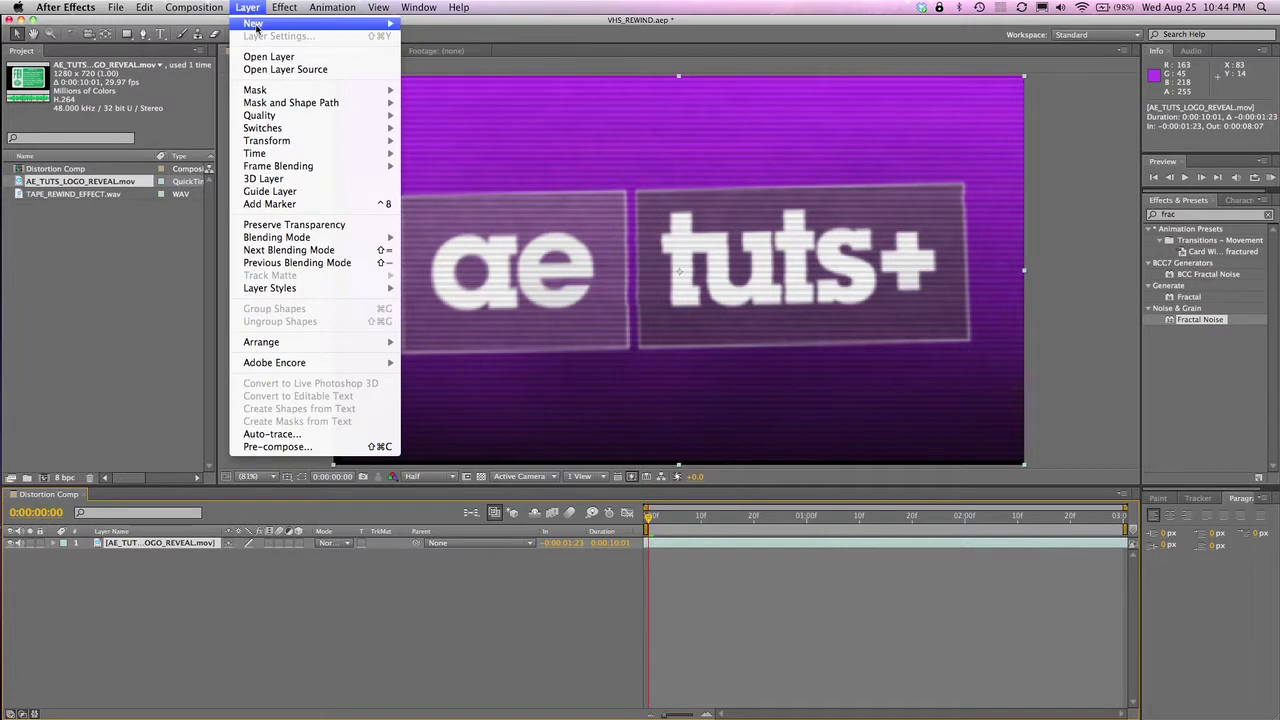
pyautogui.moveTo(257, 27)
pyautogui.click(430, 40)
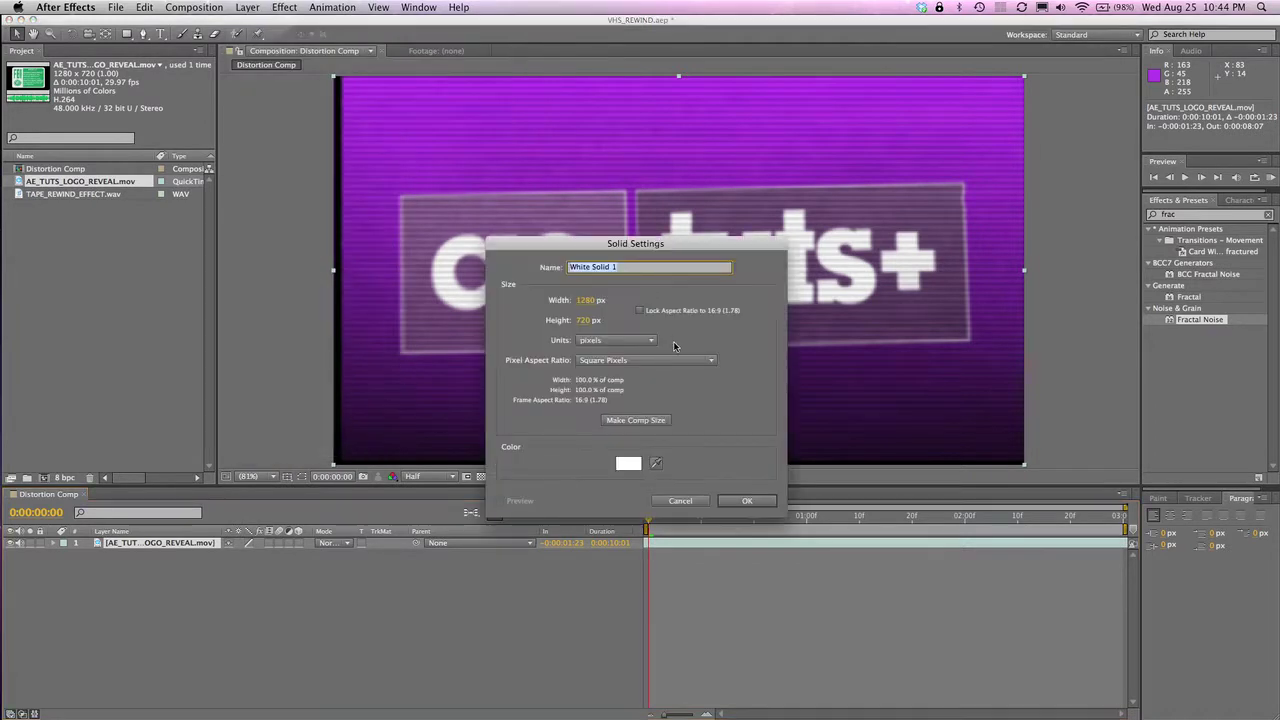
pyautogui.click(624, 464)
pyautogui.moveTo(532, 500); pyautogui.dragTo(440, 667)
pyautogui.click(763, 494)
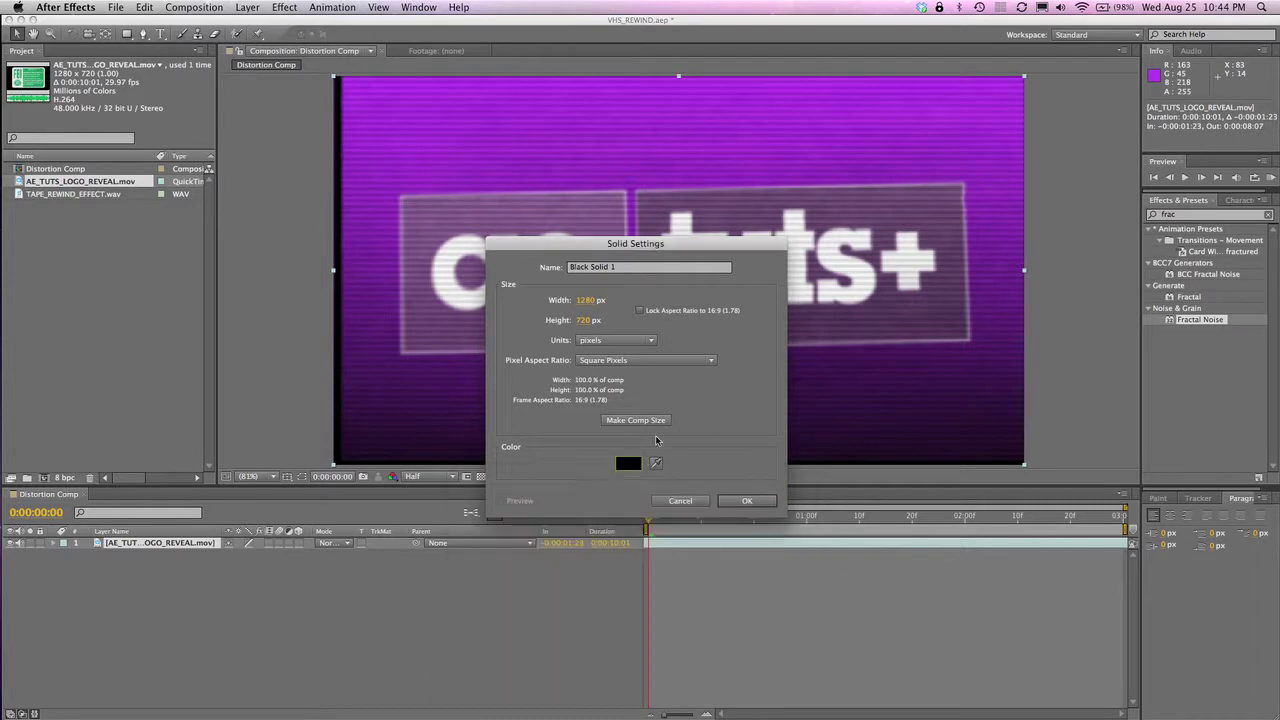
pyautogui.click(747, 500)
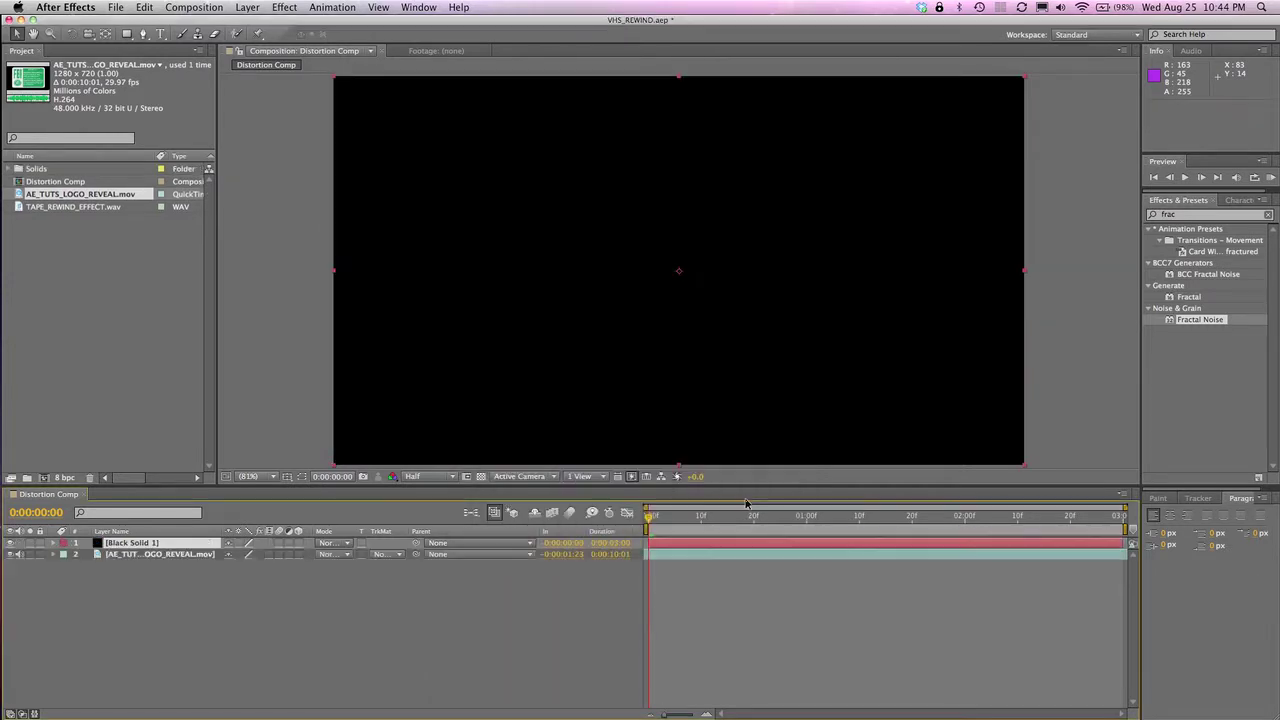
# Step: Mask the black solid with a rectangle about 15 to 20 px inside the frame edges and set the mask mode to Subtract
pyautogui.click(126, 33)
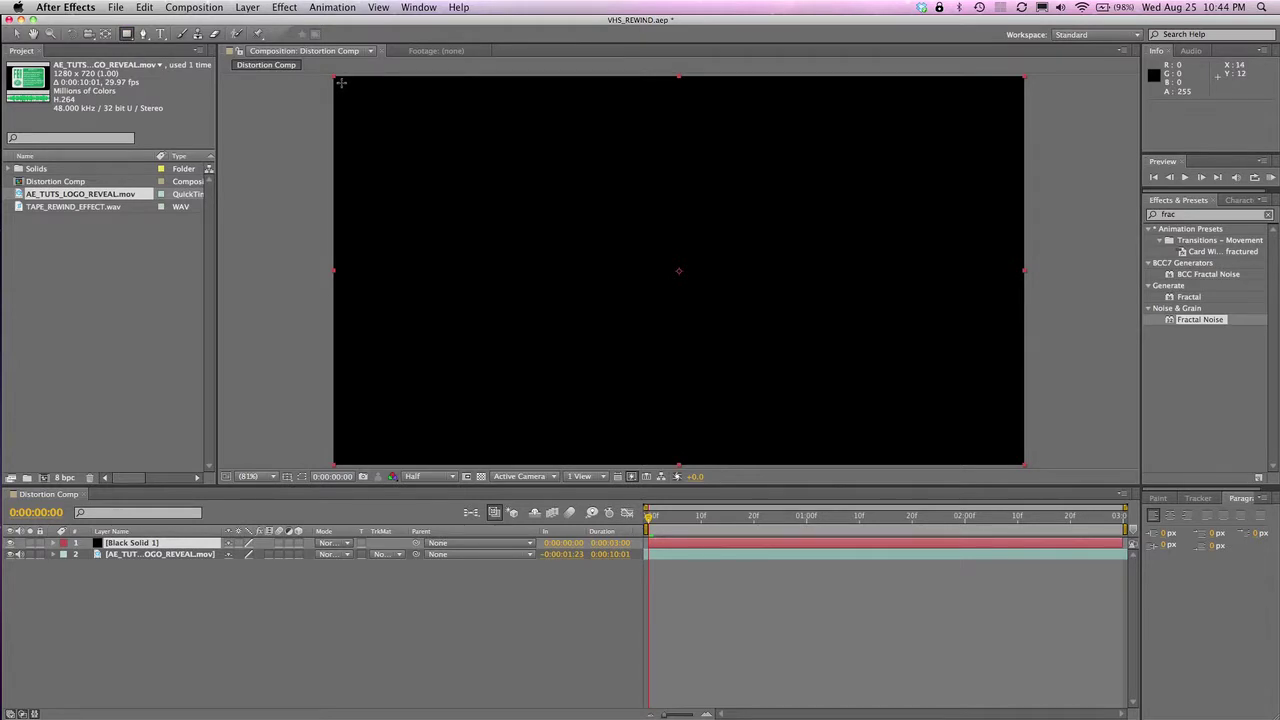
pyautogui.moveTo(341, 84); pyautogui.dragTo(1014, 455)
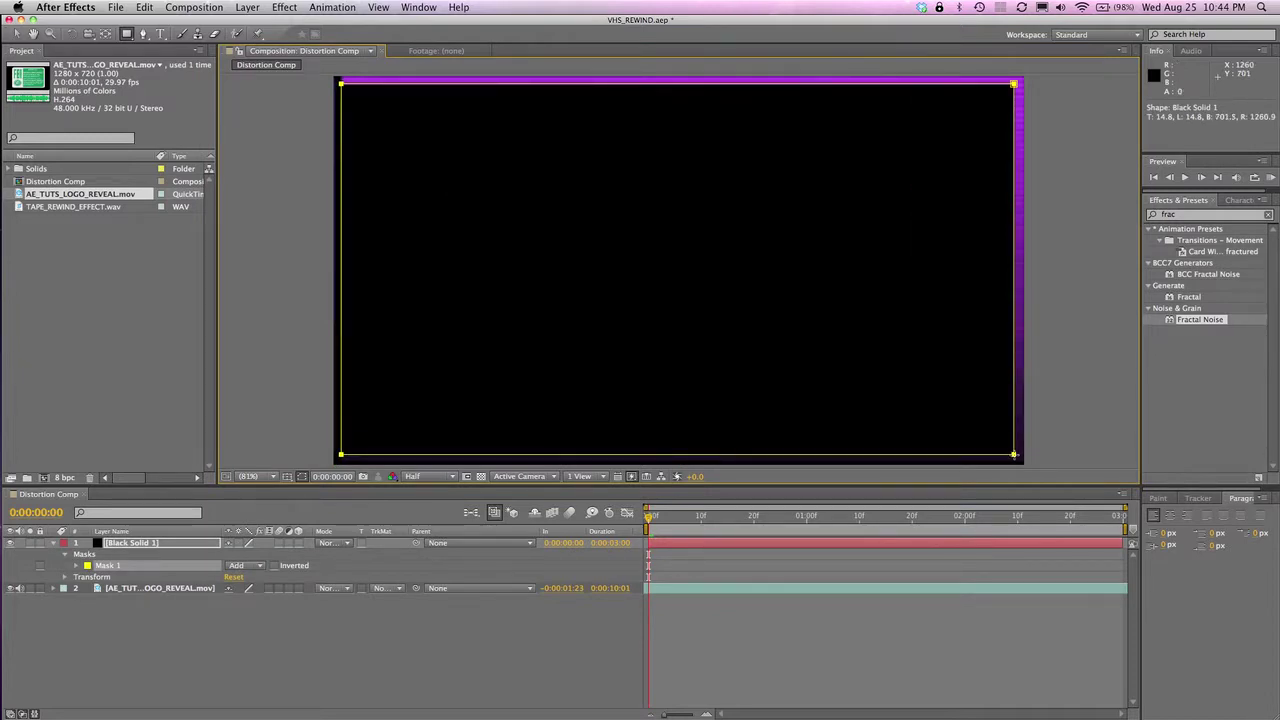
pyautogui.click(240, 567)
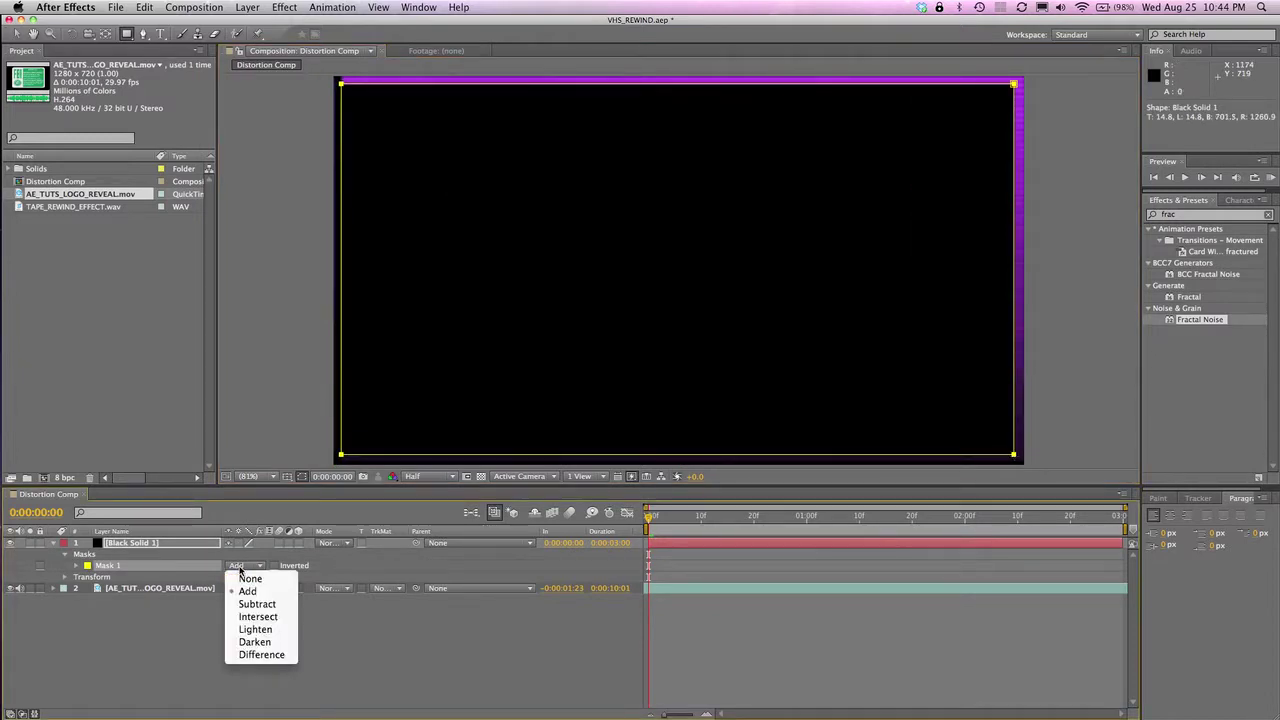
pyautogui.click(254, 604)
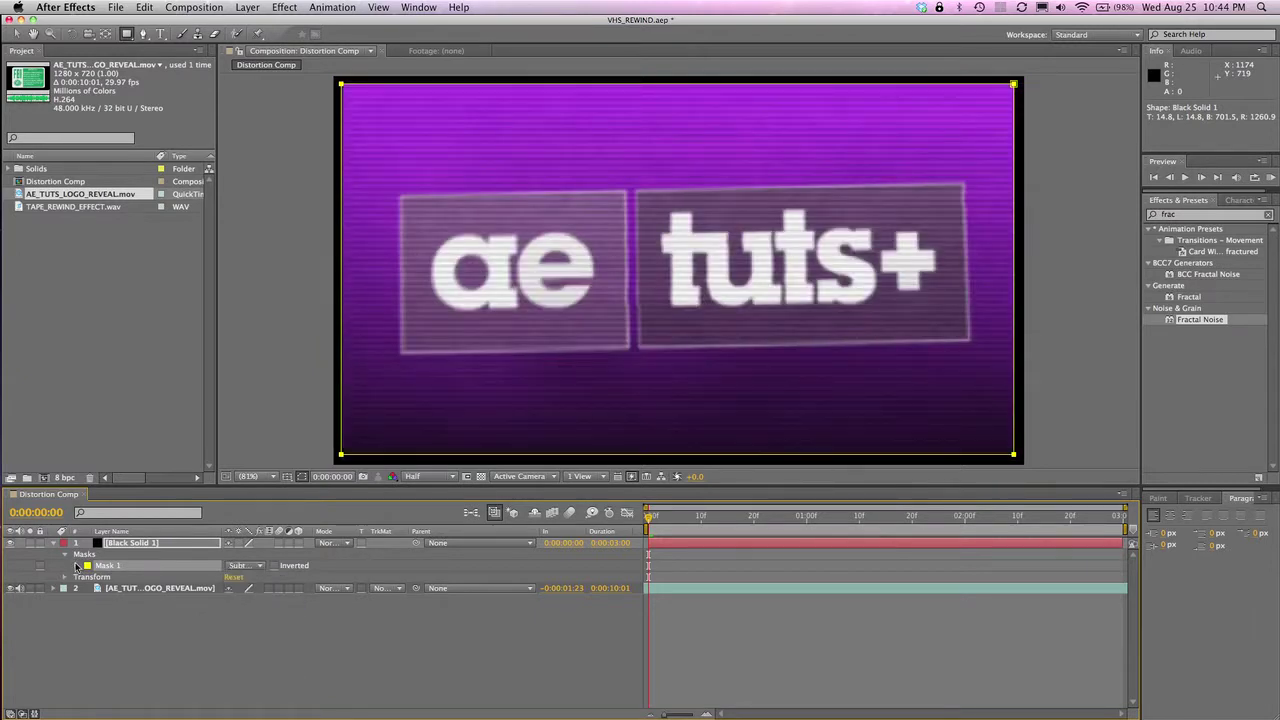
# Step: Set the Mask Feather of the black solid's mask to 10 pixels and collapse the mask properties
pyautogui.click(76, 566)
pyautogui.click(258, 588)
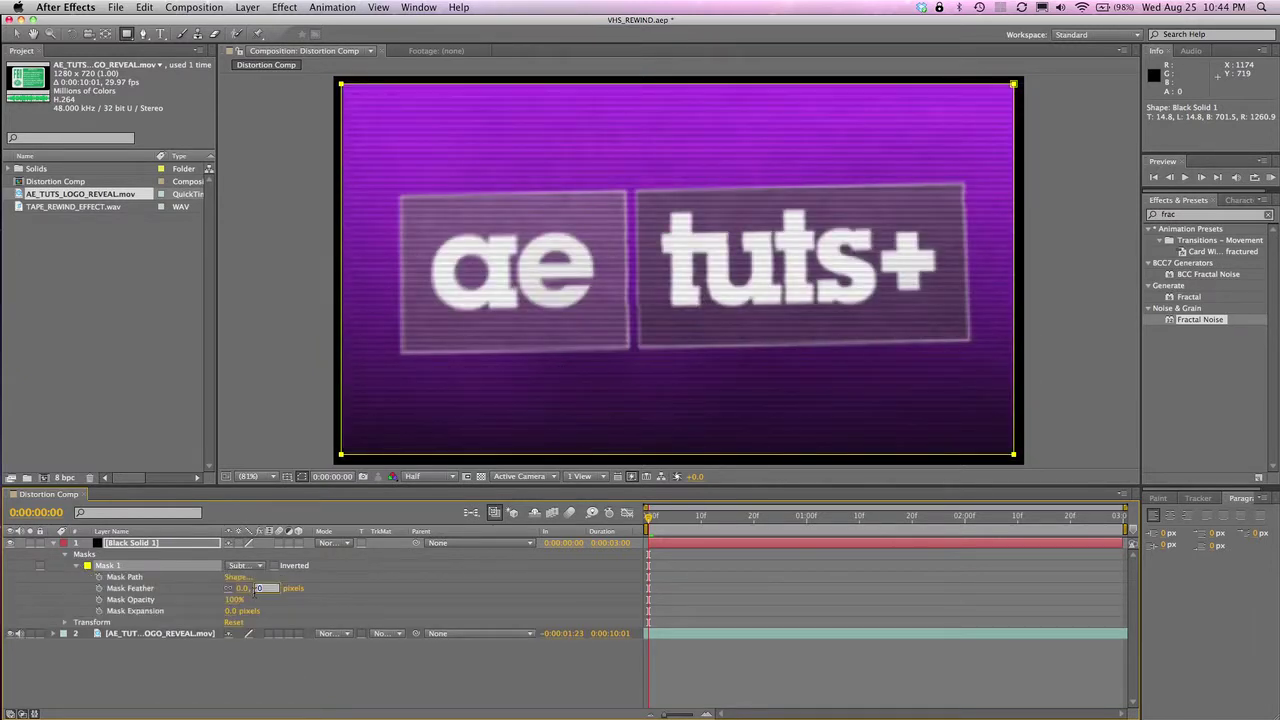
pyautogui.write('10')
pyautogui.press('Return')
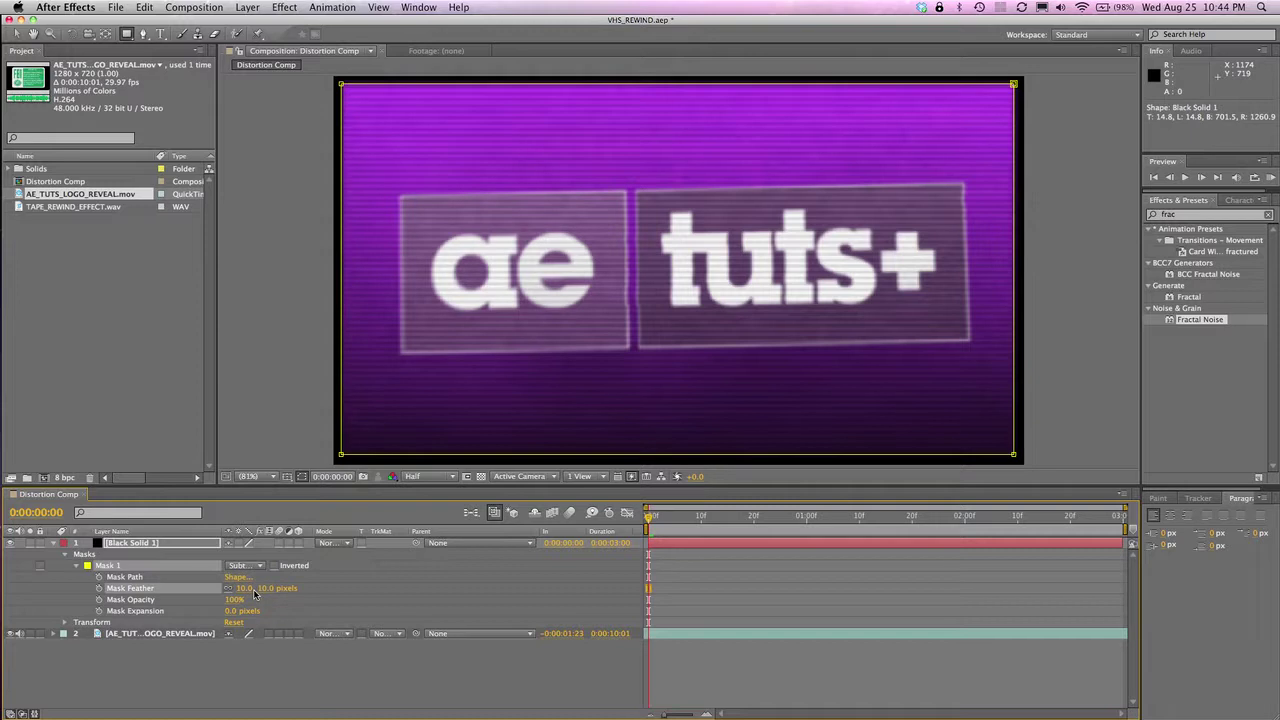
pyautogui.click(76, 566)
pyautogui.click(63, 556)
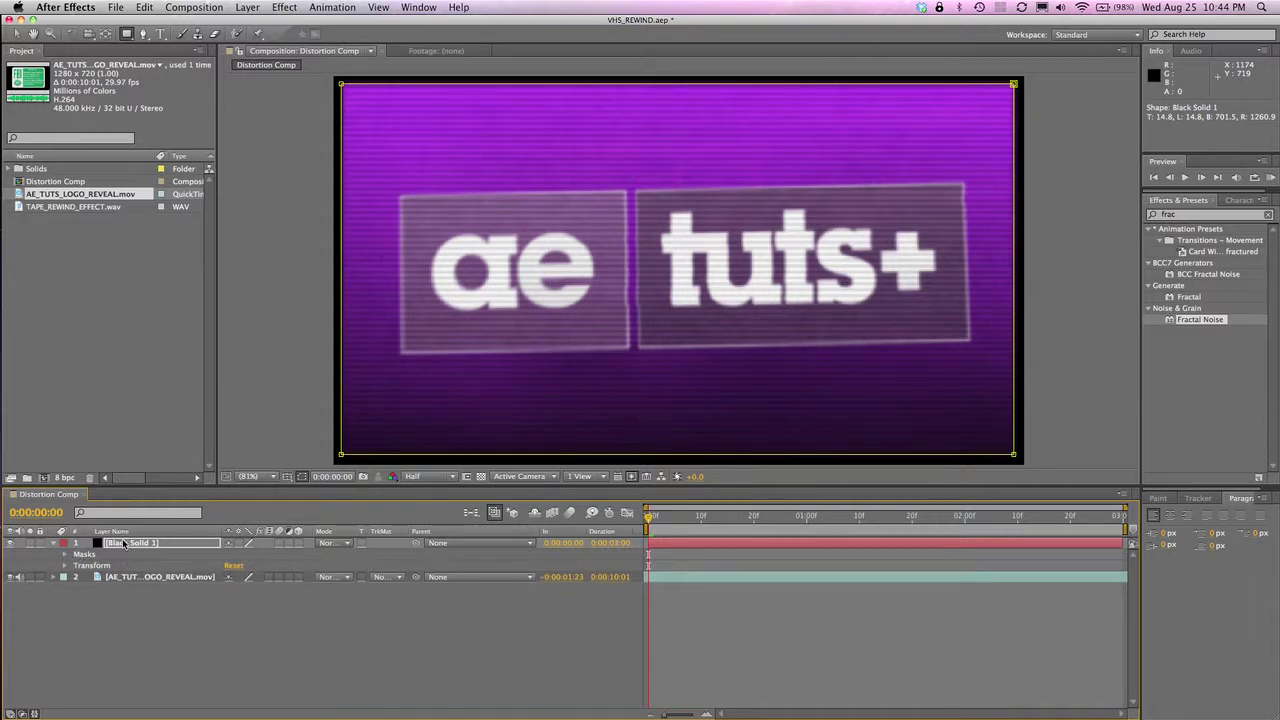
# Step: Rename the black solid layer as "Outter frame" and collapse its properties
pyautogui.click(124, 543)
pyautogui.press('Return')
pyautogui.write('Outter frame')
pyautogui.press('Return')
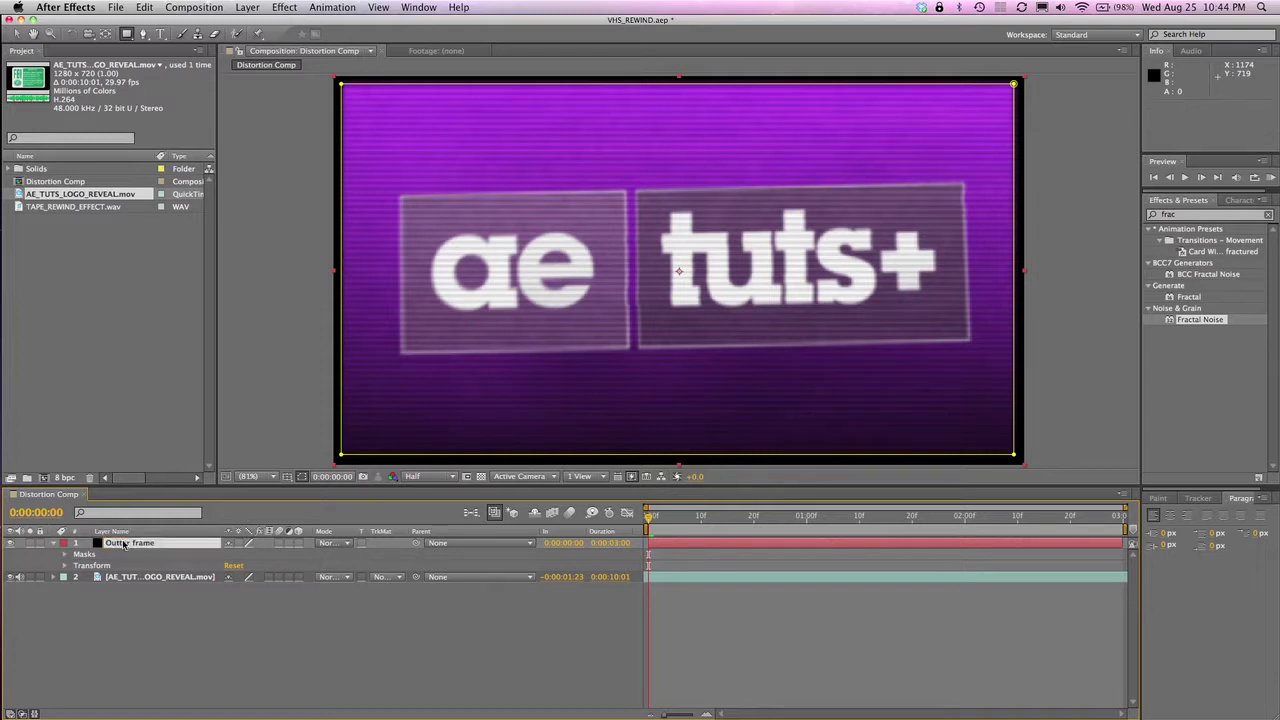
pyautogui.click(63, 544)
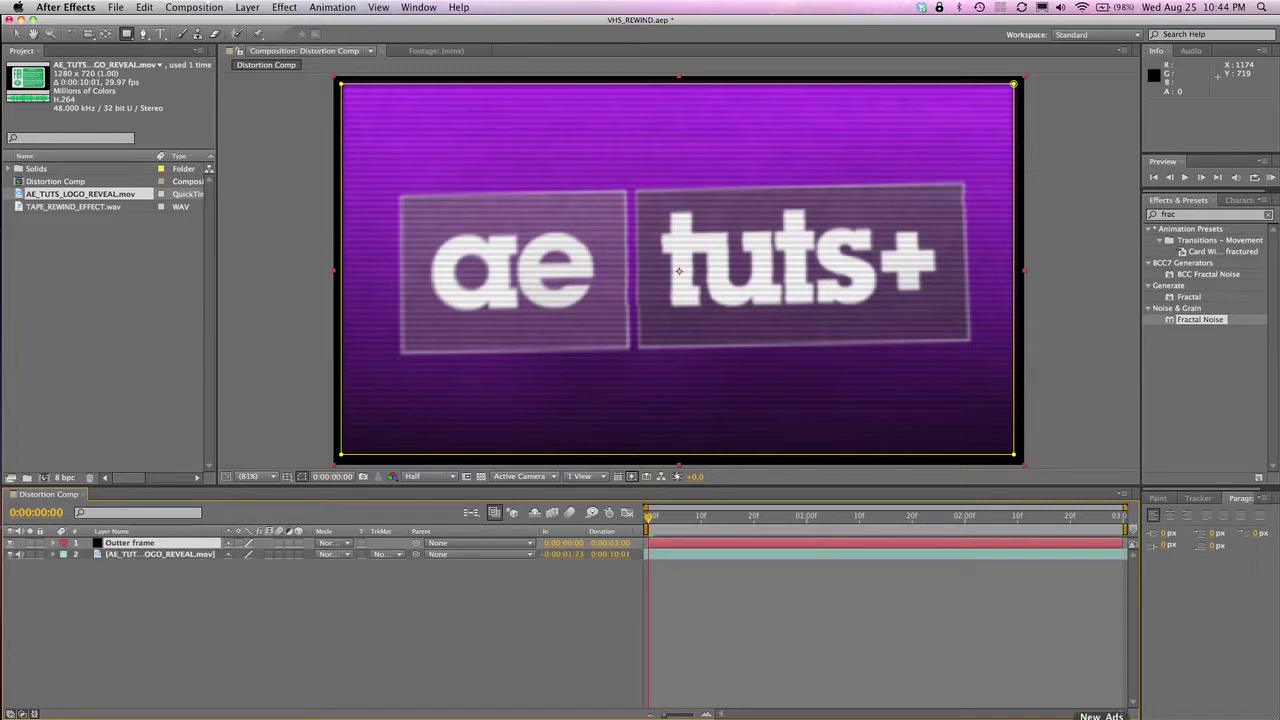
# Step: Examine the rewind distortion in VHS_REWIND_EFFECT.mov in QuickTime Player, minimize the movie and return to After Effects
pyautogui.click(1200, 718)
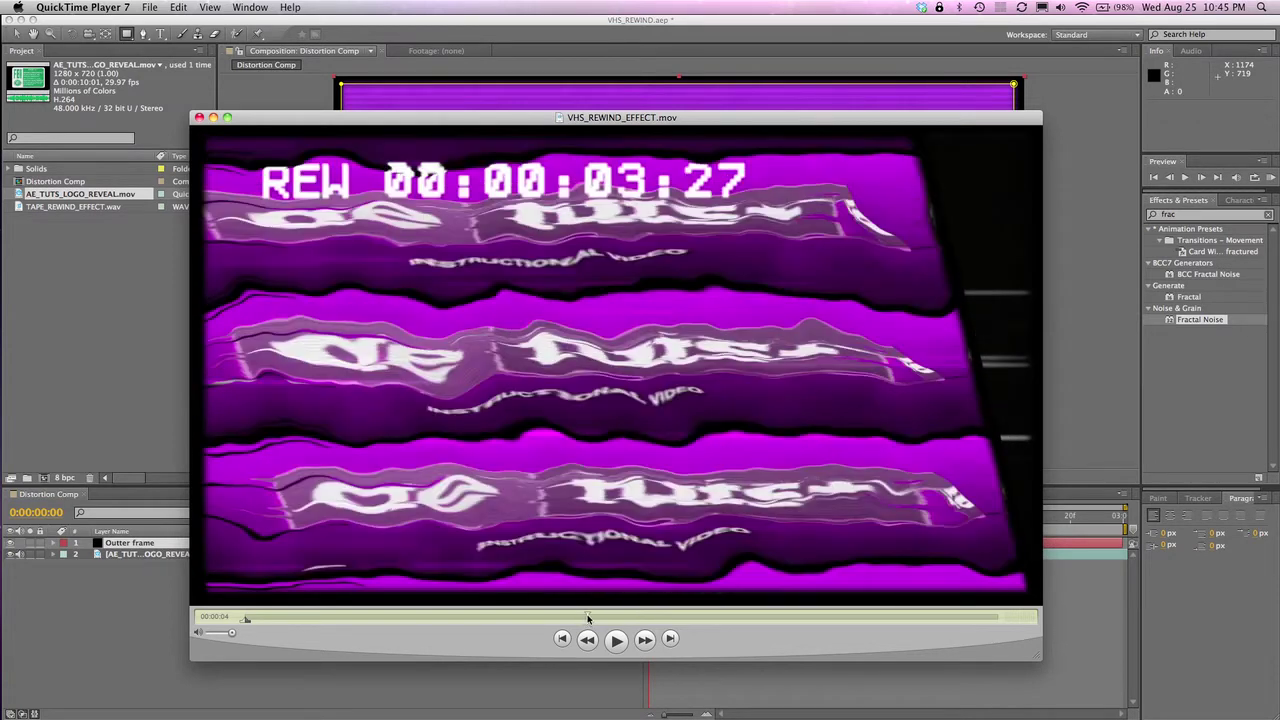
pyautogui.click(214, 118)
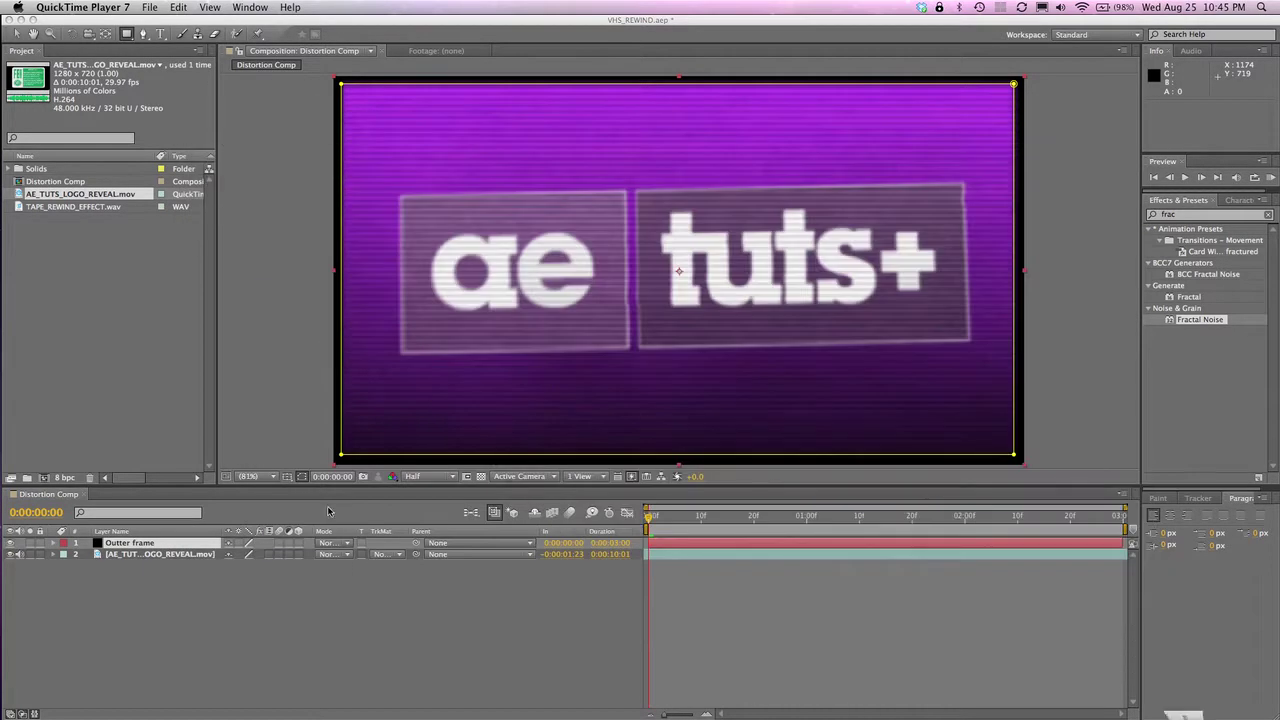
pyautogui.click(226, 22)
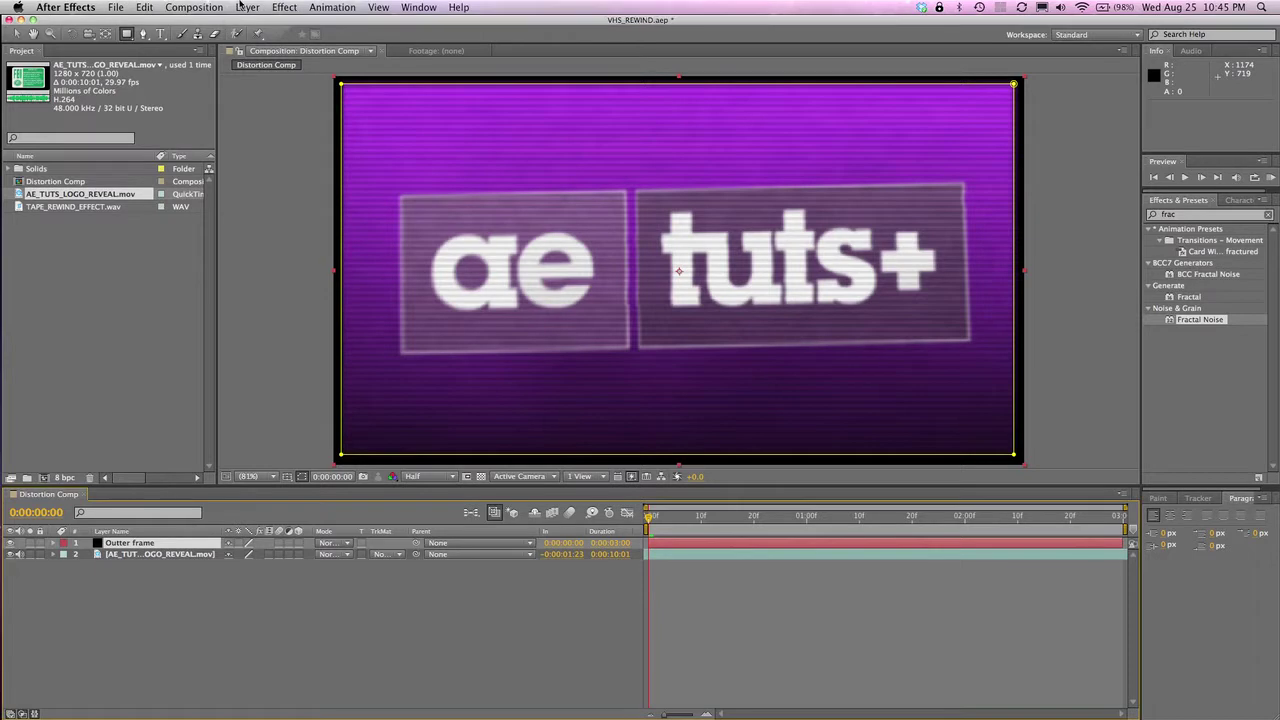
# Step: Add a new adjustment layer above the Outter frame layer
pyautogui.click(244, 7)
pyautogui.moveTo(250, 22)
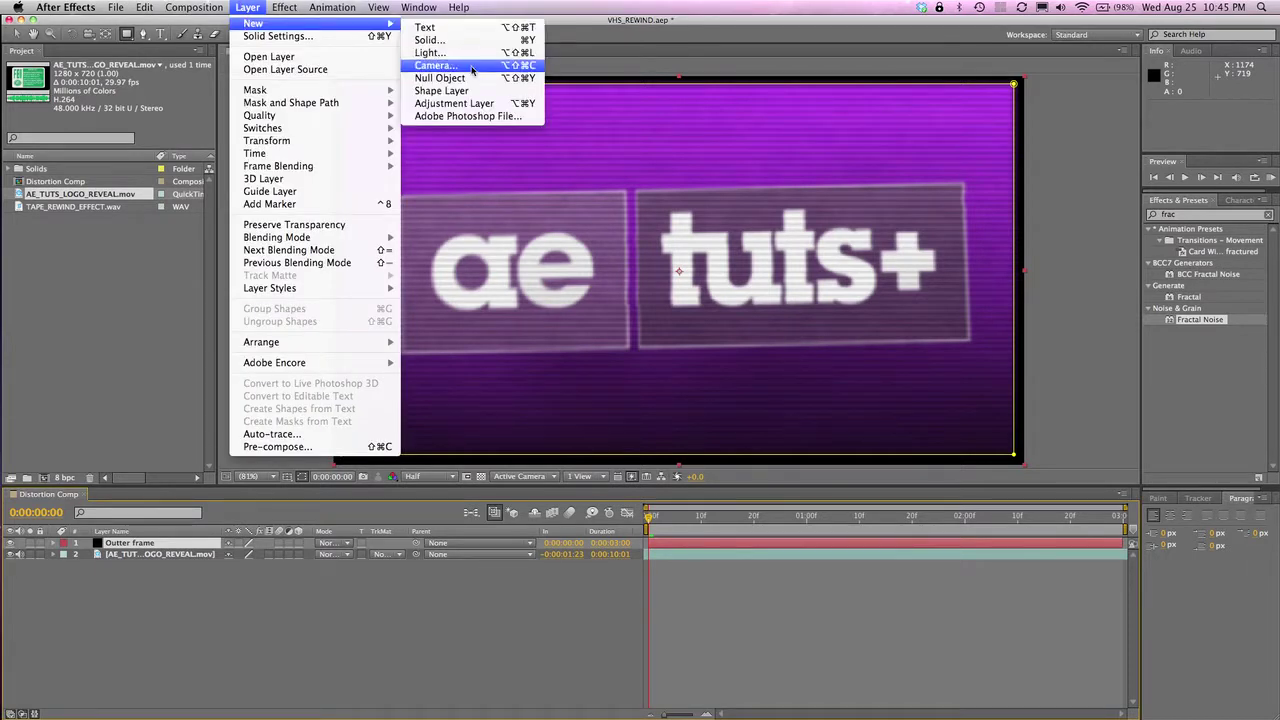
pyautogui.click(450, 99)
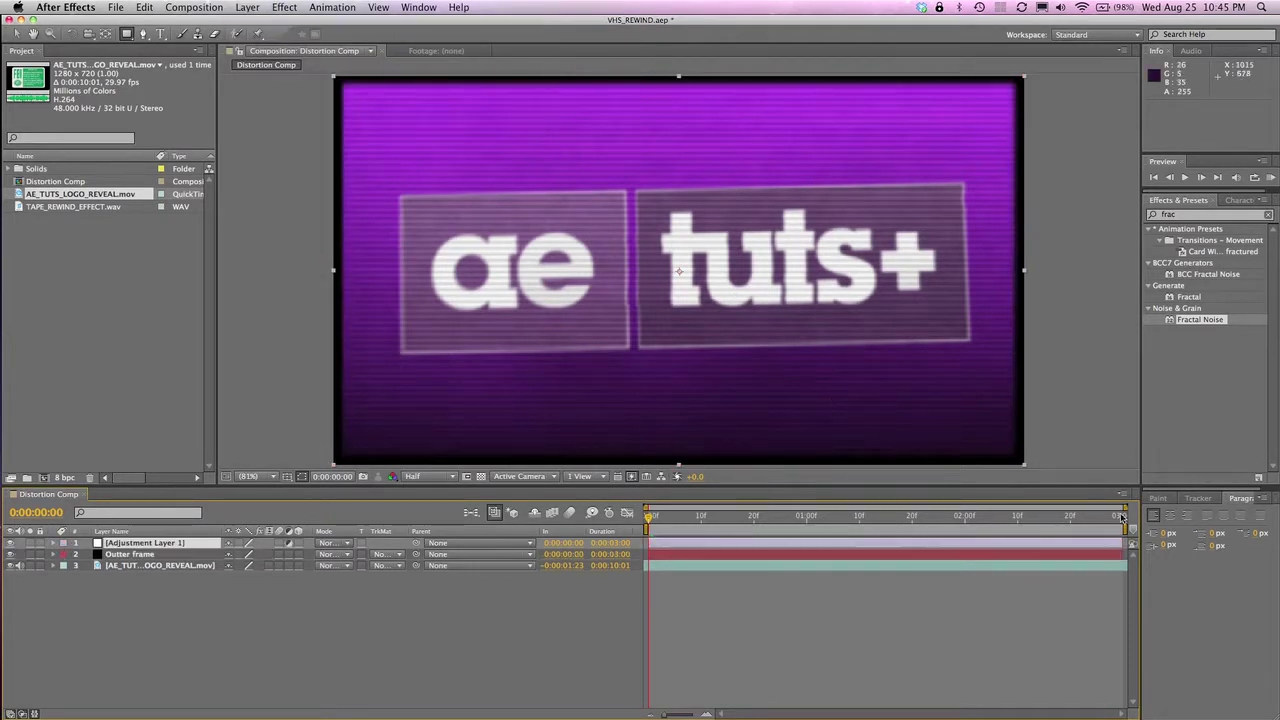
# Step: Find the Motion Tile effect by searching for "Motion tile" and apply it to the adjustment layer
pyautogui.click(1185, 216)
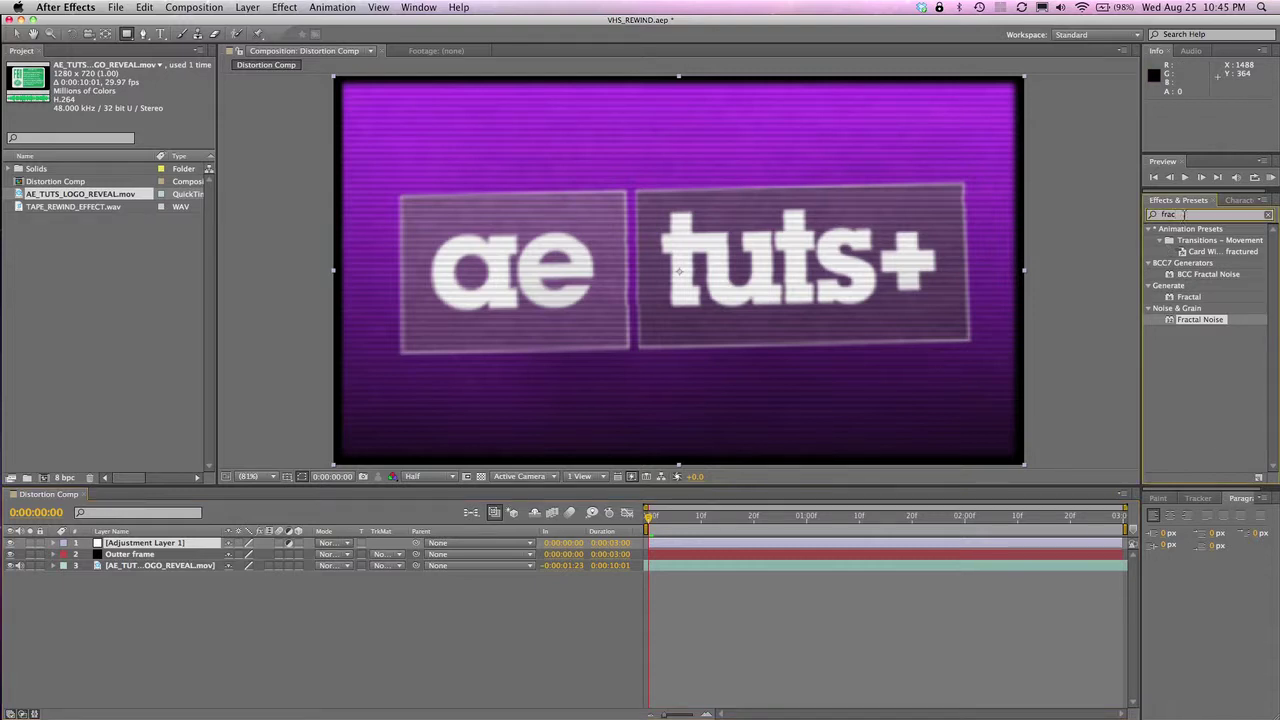
pyautogui.write('M')
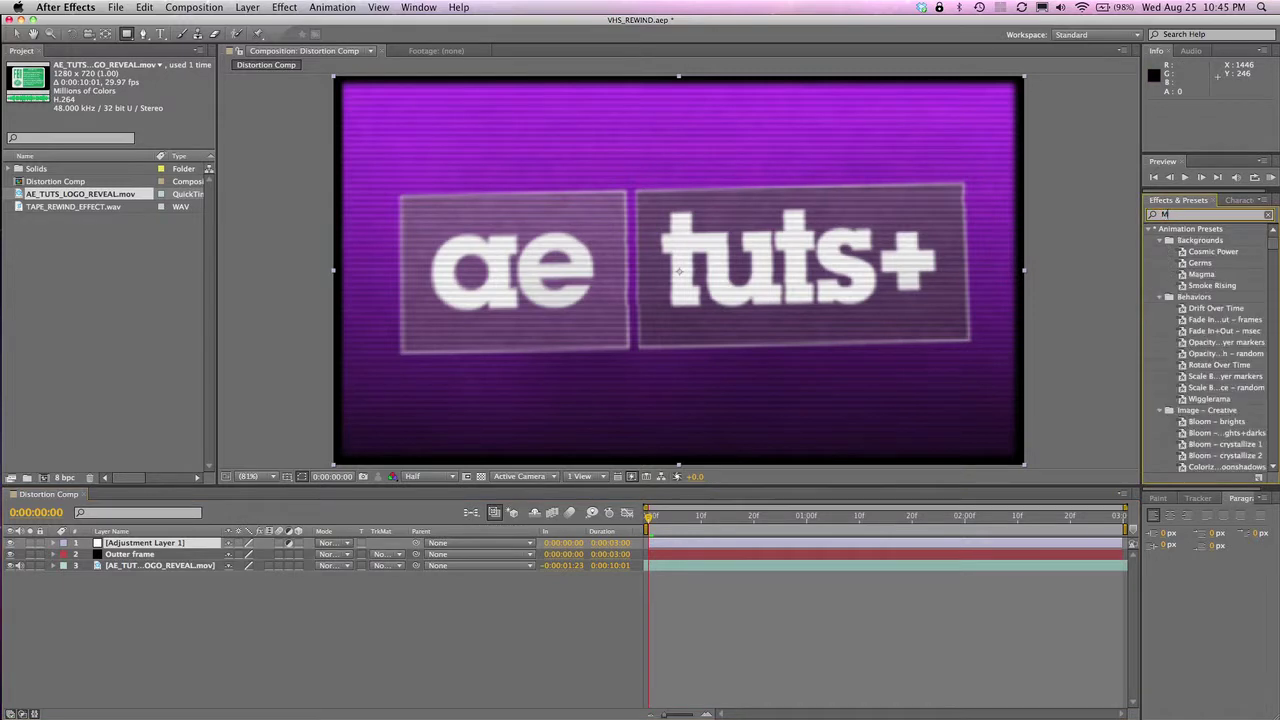
pyautogui.write('otion tile')
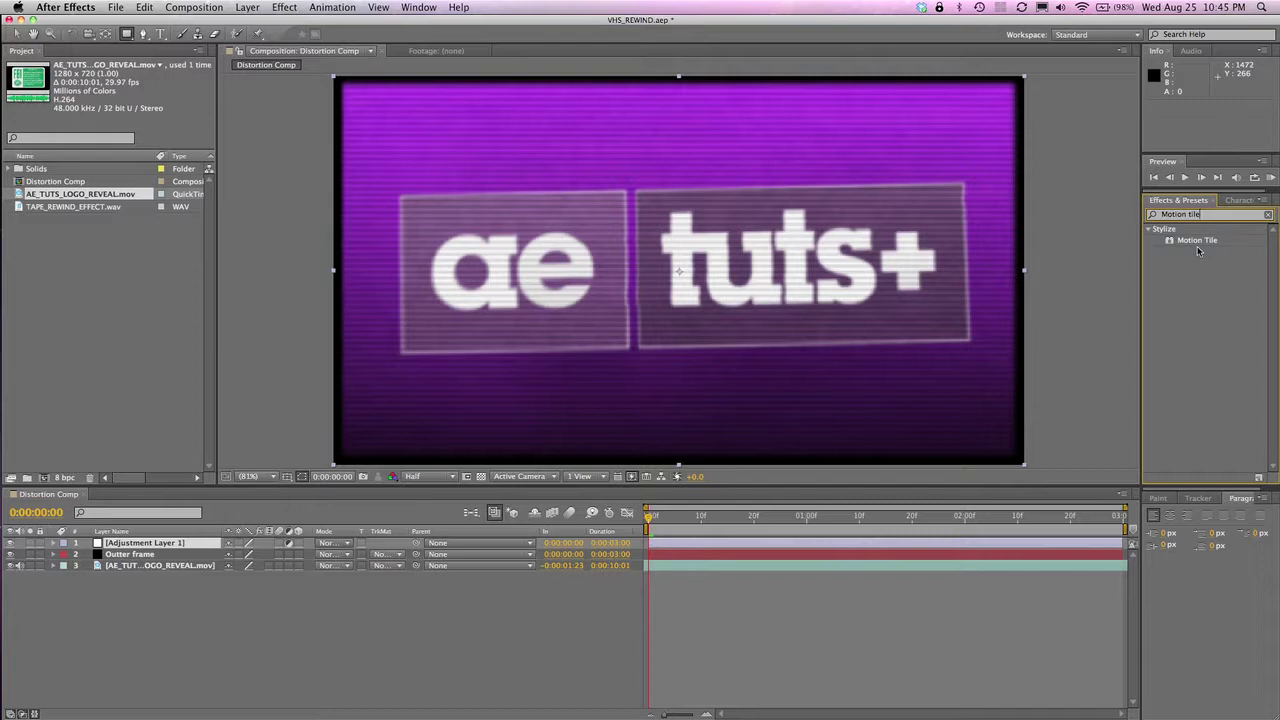
pyautogui.moveTo(1200, 241); pyautogui.dragTo(162, 545)
# Step: Rename the adjustment layer as "Distortion"
pyautogui.press('Return')
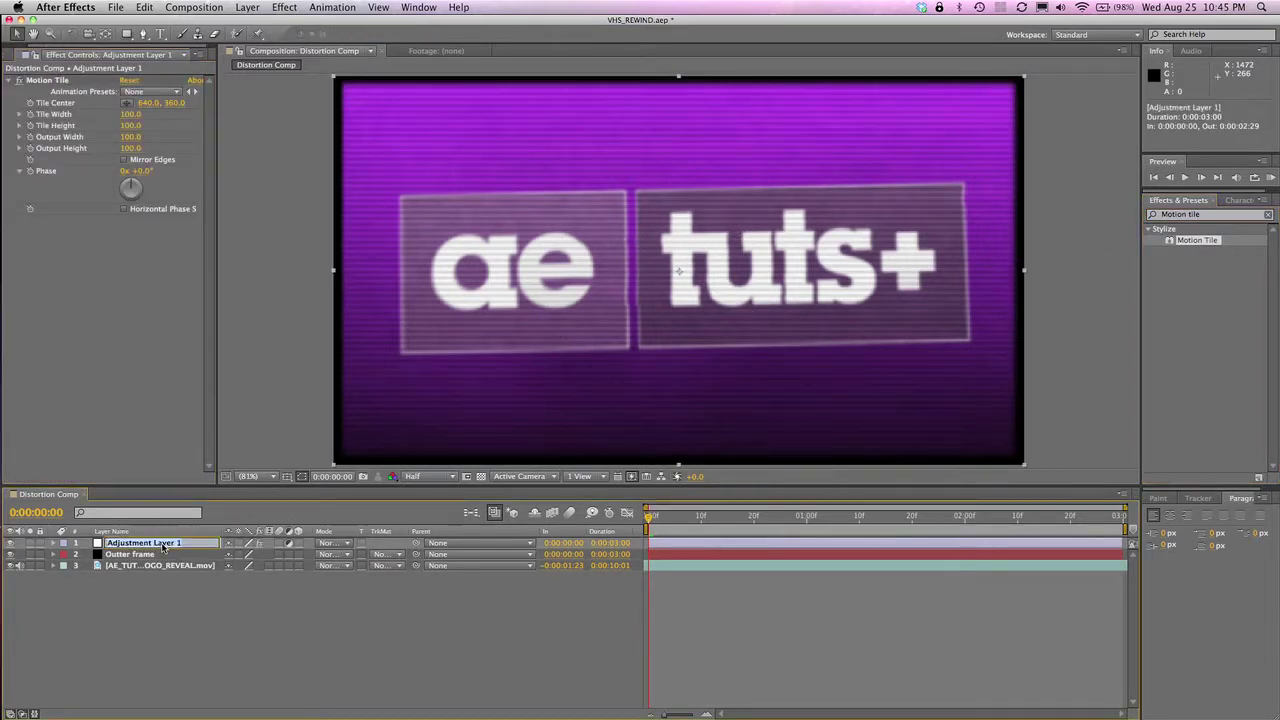
pyautogui.write('Distortion')
pyautogui.press('Return')
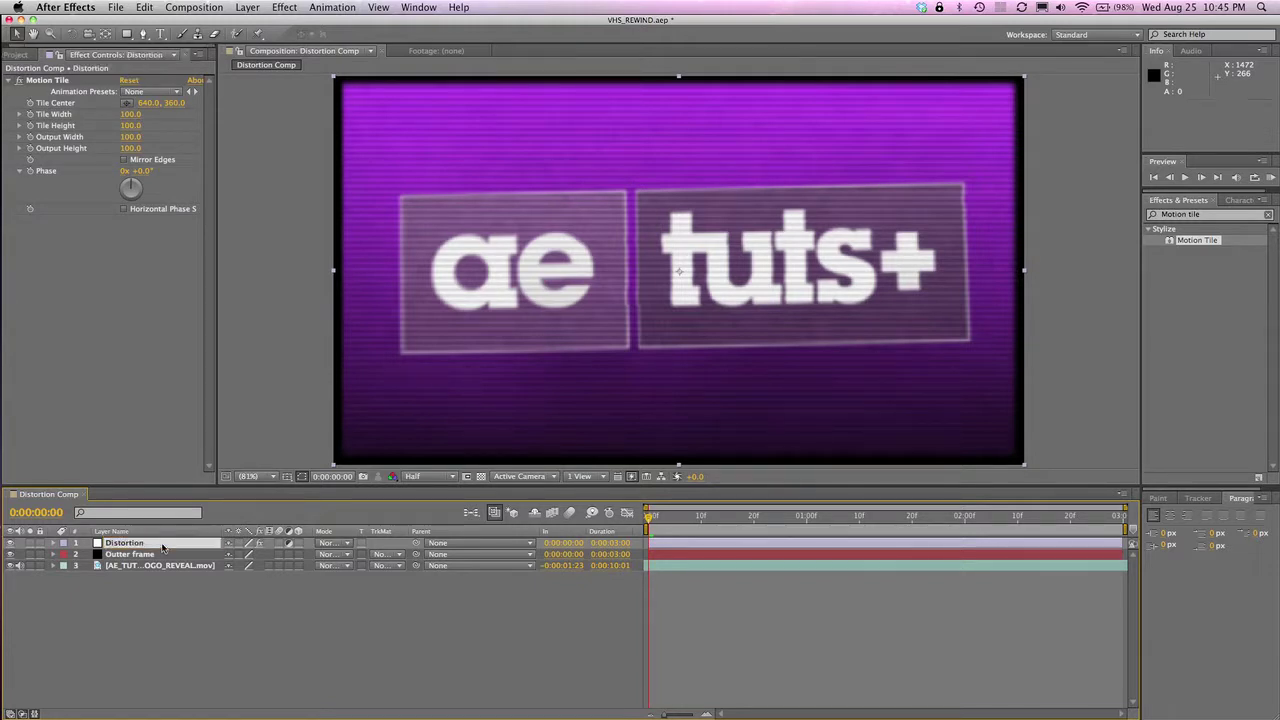
# Step: Expand the Distortion layer's Motion Tile properties and set a Tile Height keyframe at 0:00:00:00
pyautogui.click(55, 544)
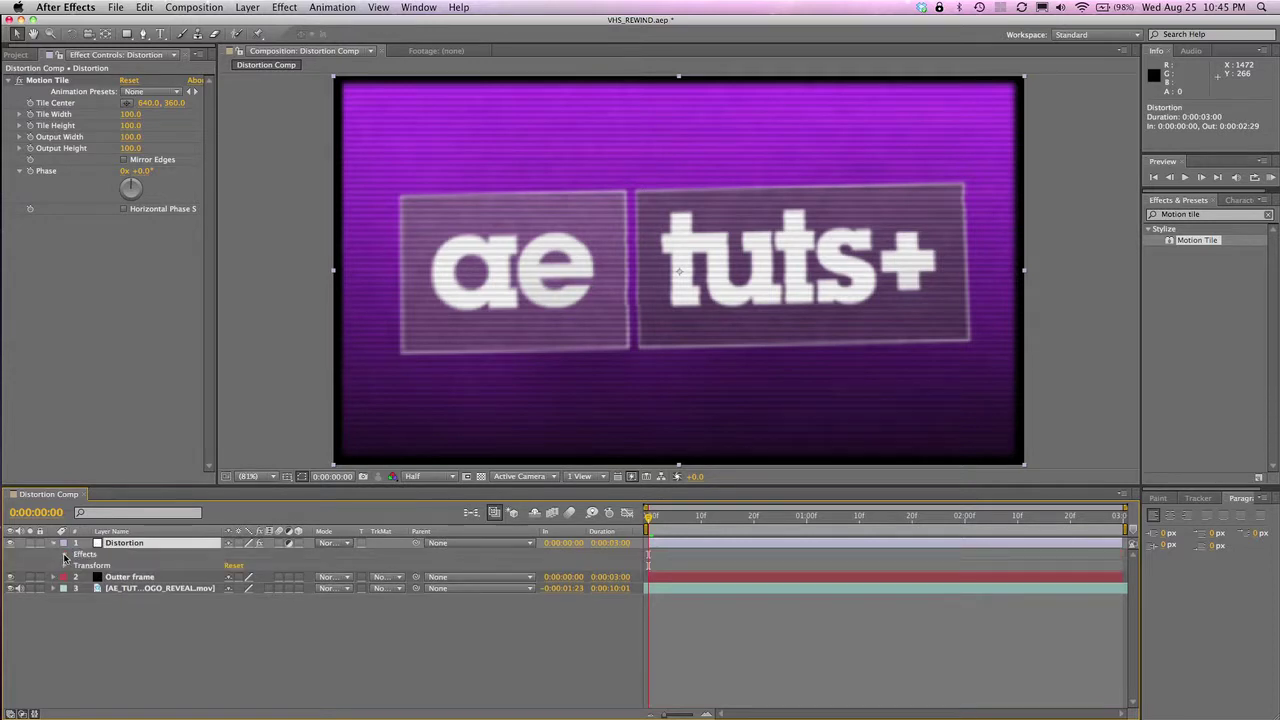
pyautogui.click(65, 555)
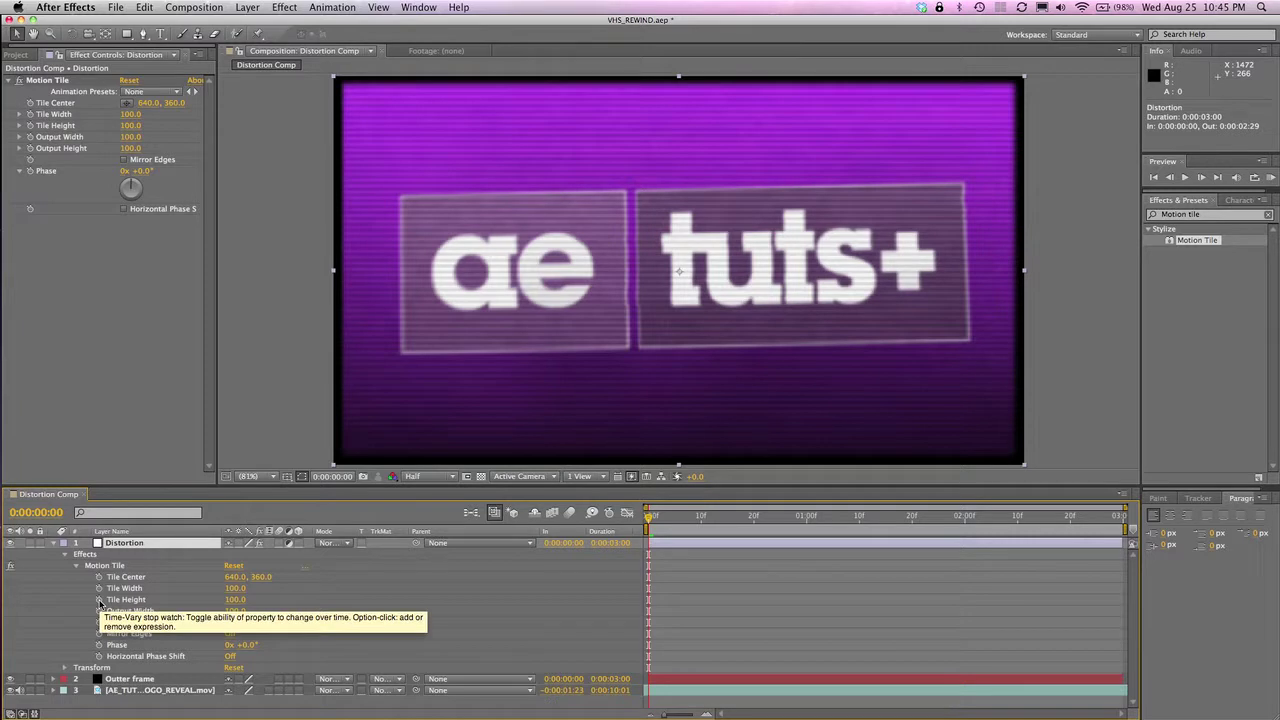
pyautogui.click(99, 600)
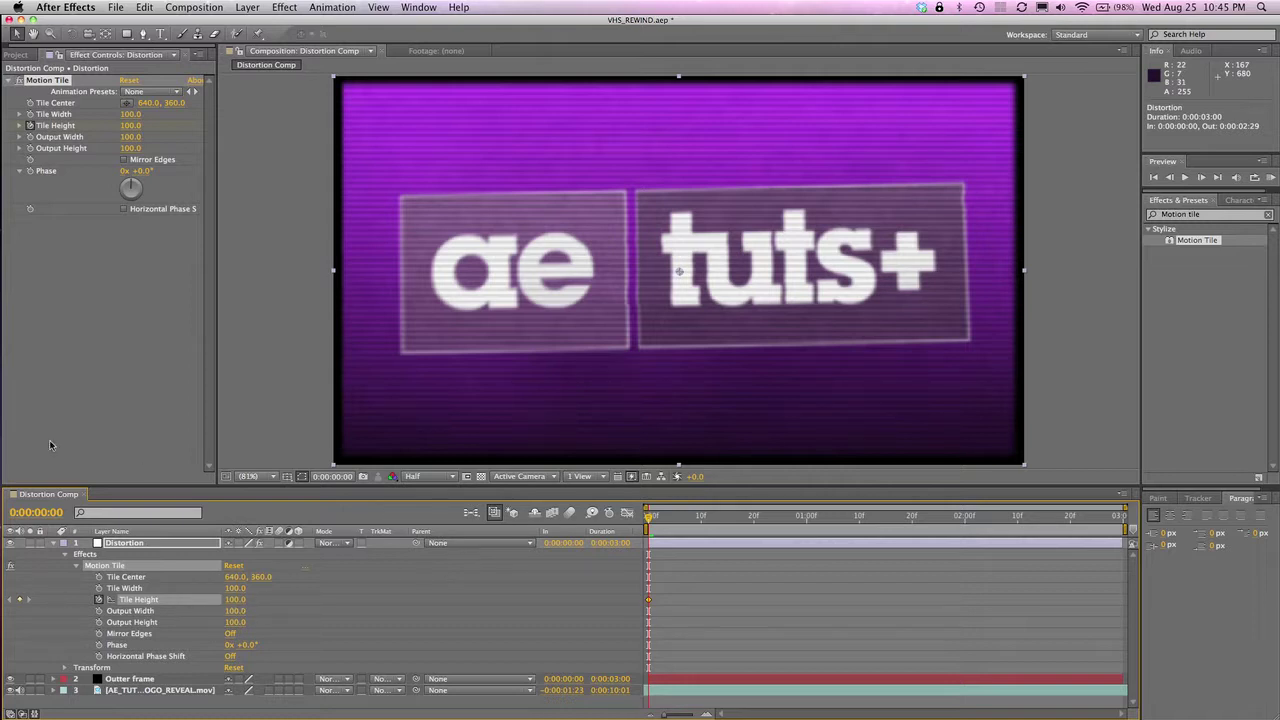
# Step: Set the Distortion layer's Tile Height to 27 at 0:00:00:03
pyautogui.click(45, 512)
pyautogui.write('3')
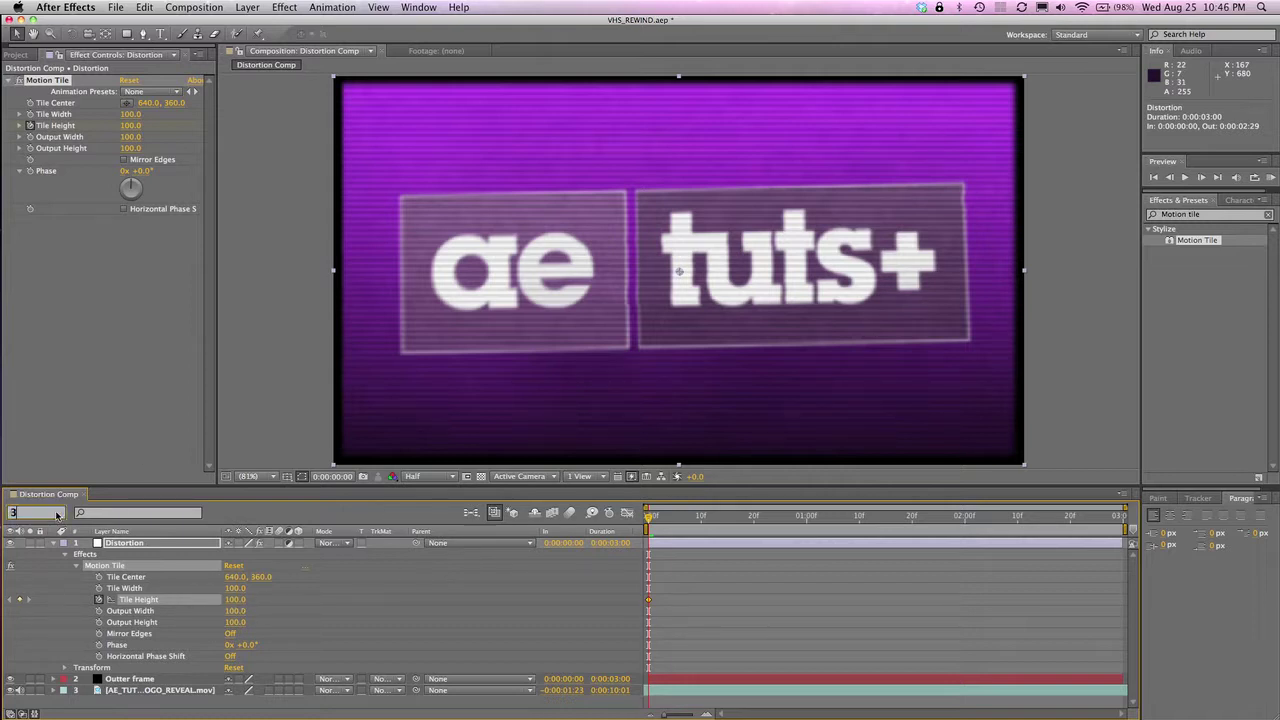
pyautogui.press('Return')
pyautogui.click(236, 599)
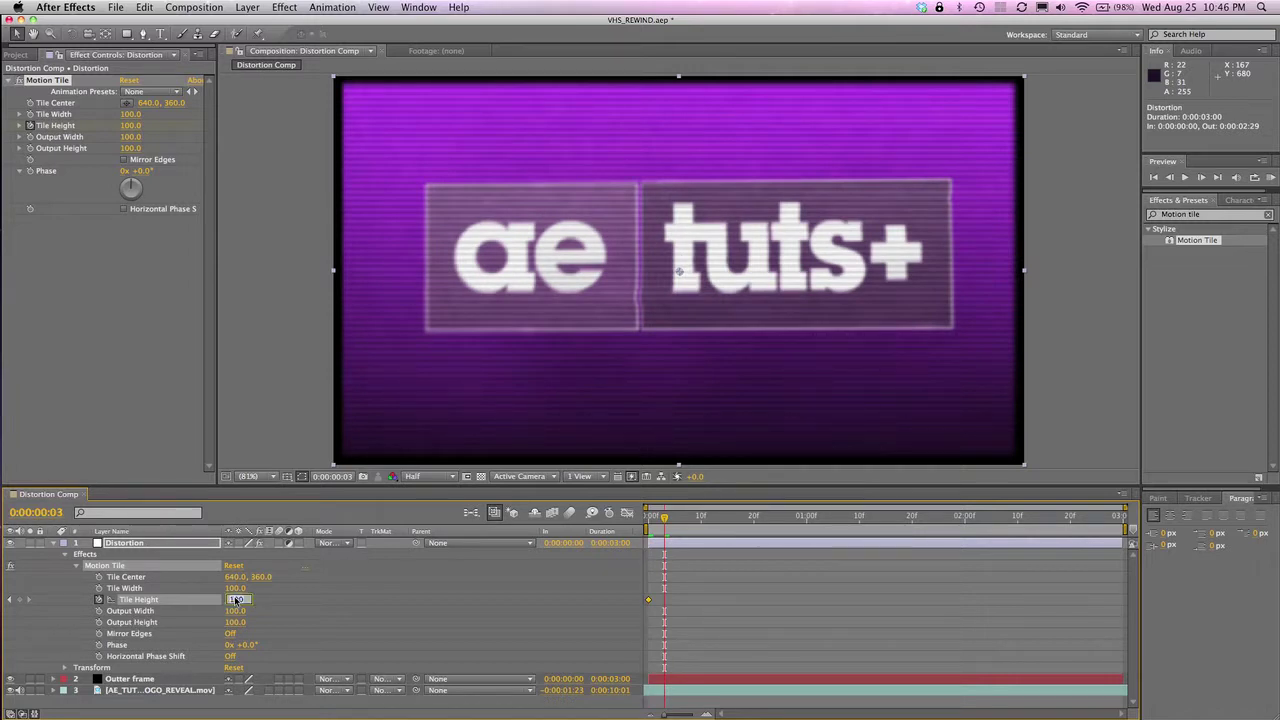
pyautogui.write('27')
pyautogui.press('Return')
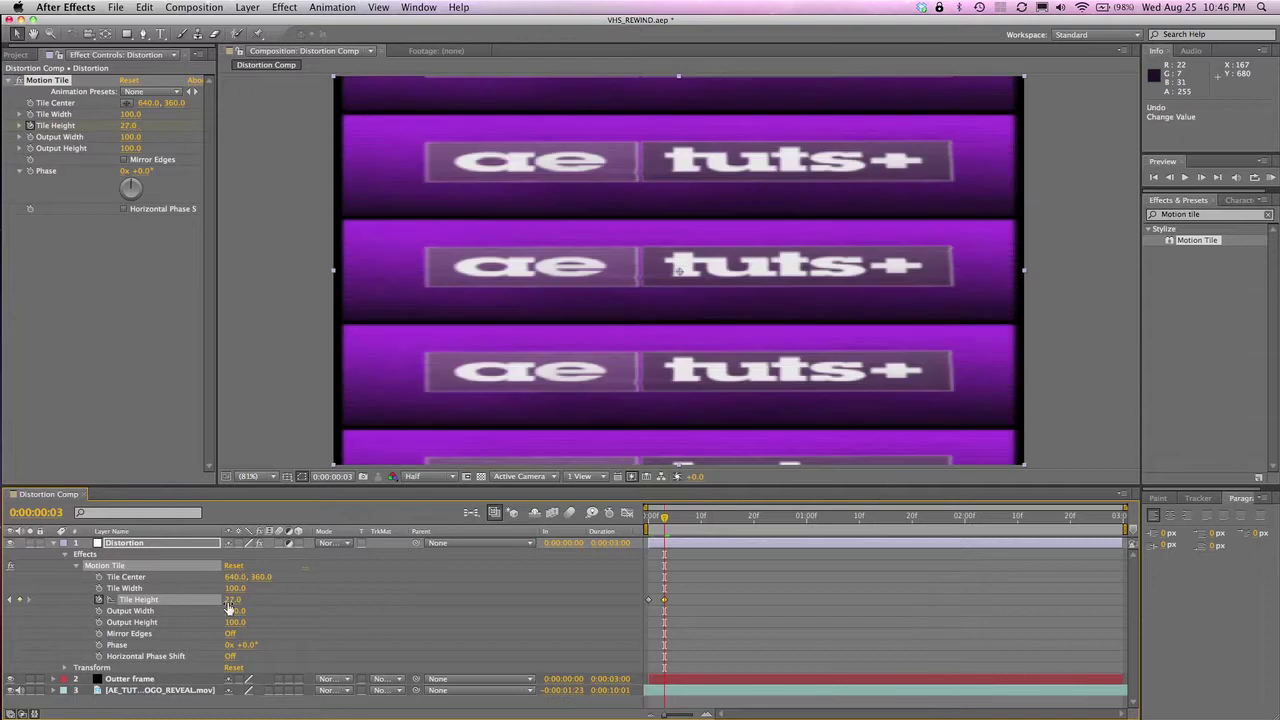
# Step: Copy the first Tile Height keyframe to 0:00:00:07 and scrub through the result
pyautogui.click(57, 512)
pyautogui.write('7')
pyautogui.press('Return')
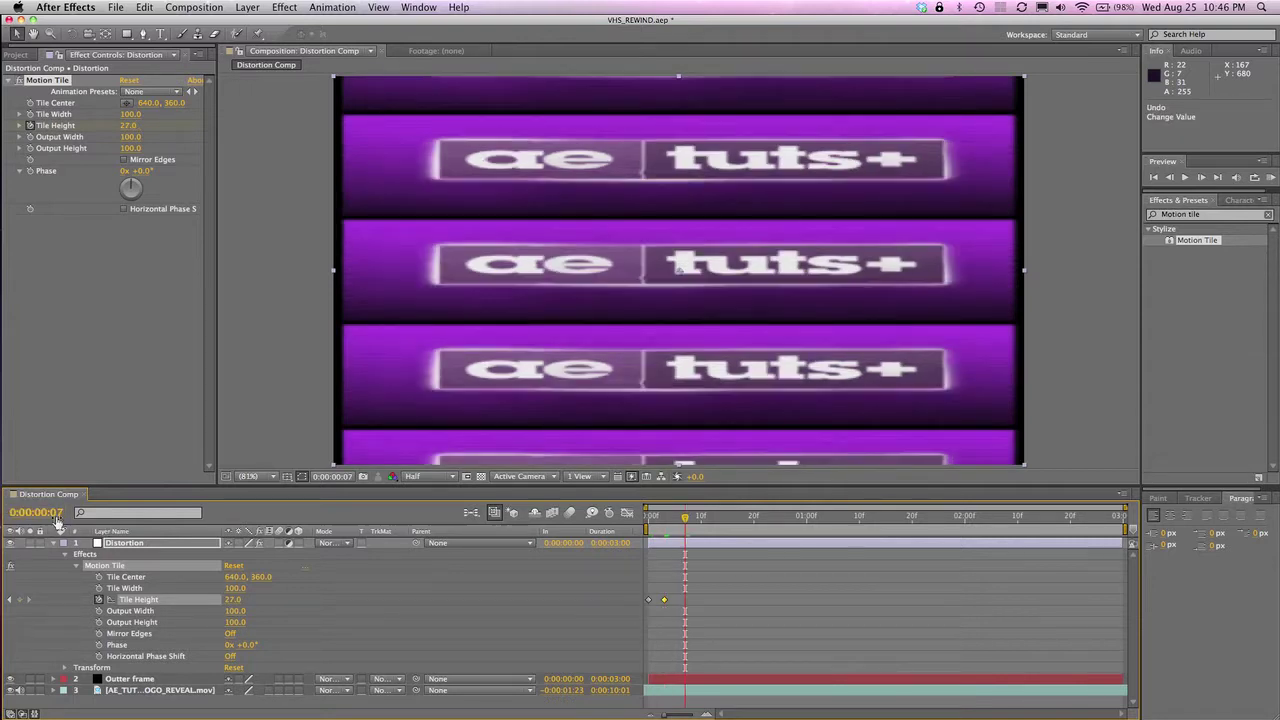
pyautogui.click(648, 600)
pyautogui.press('super+c')
pyautogui.press('super+v')
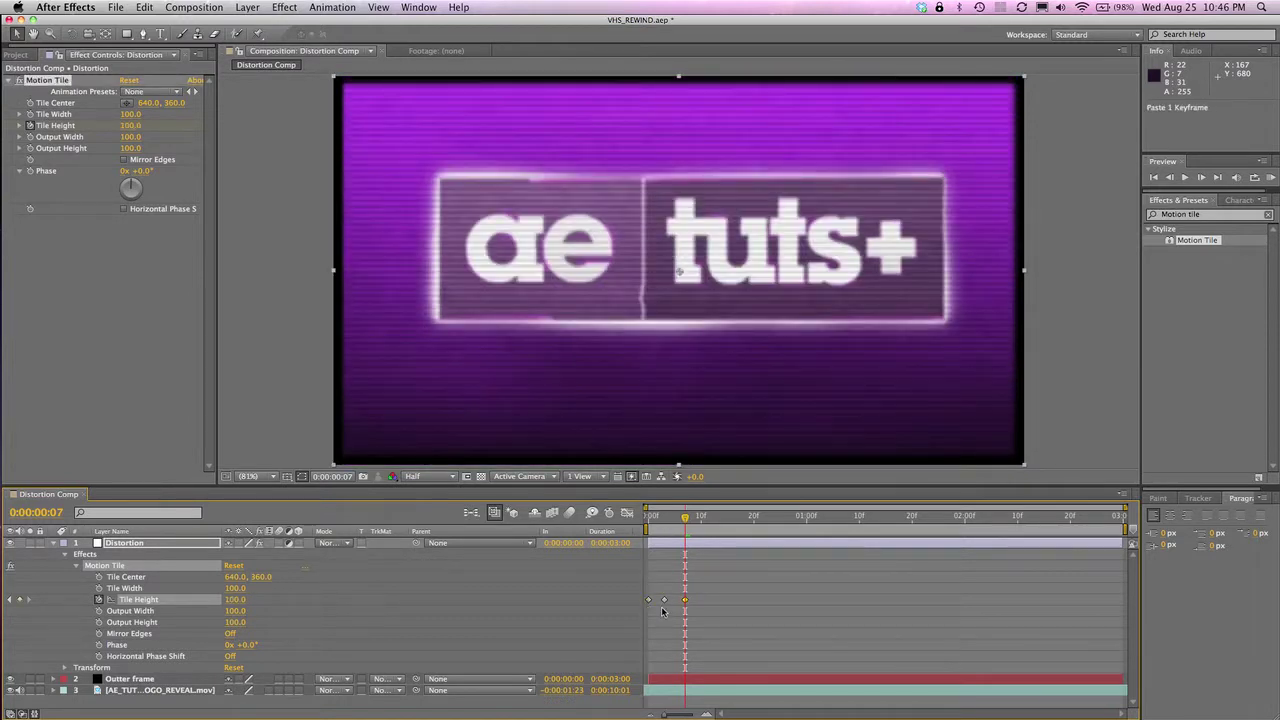
pyautogui.moveTo(673, 517)
pyautogui.mouseDown()
pyautogui.moveTo(649, 517)
pyautogui.moveTo(686, 527)
pyautogui.mouseUp()
# Step: Find Turbulent Displace by searching the effects for "turb" and apply it to the Distortion layer
pyautogui.click(1207, 215)
pyautogui.moveTo(1208, 215); pyautogui.dragTo(1053, 192)
pyautogui.press('BackSpace')
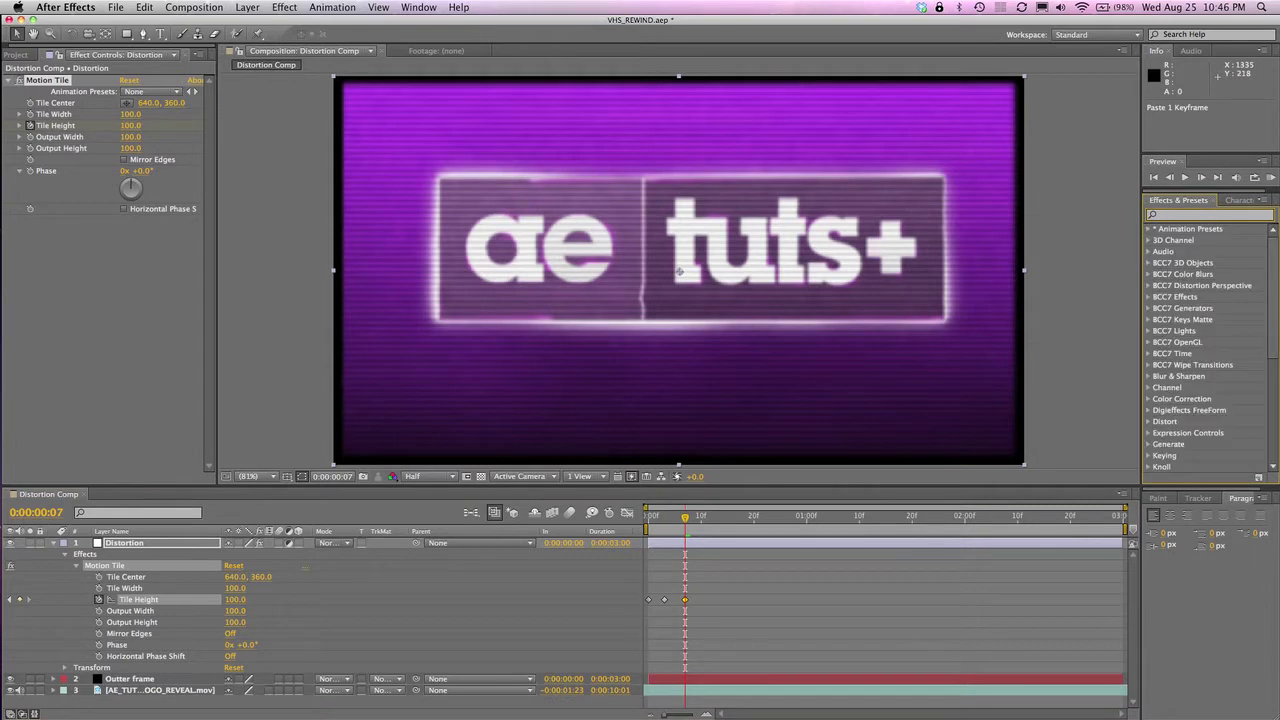
pyautogui.write('tur')
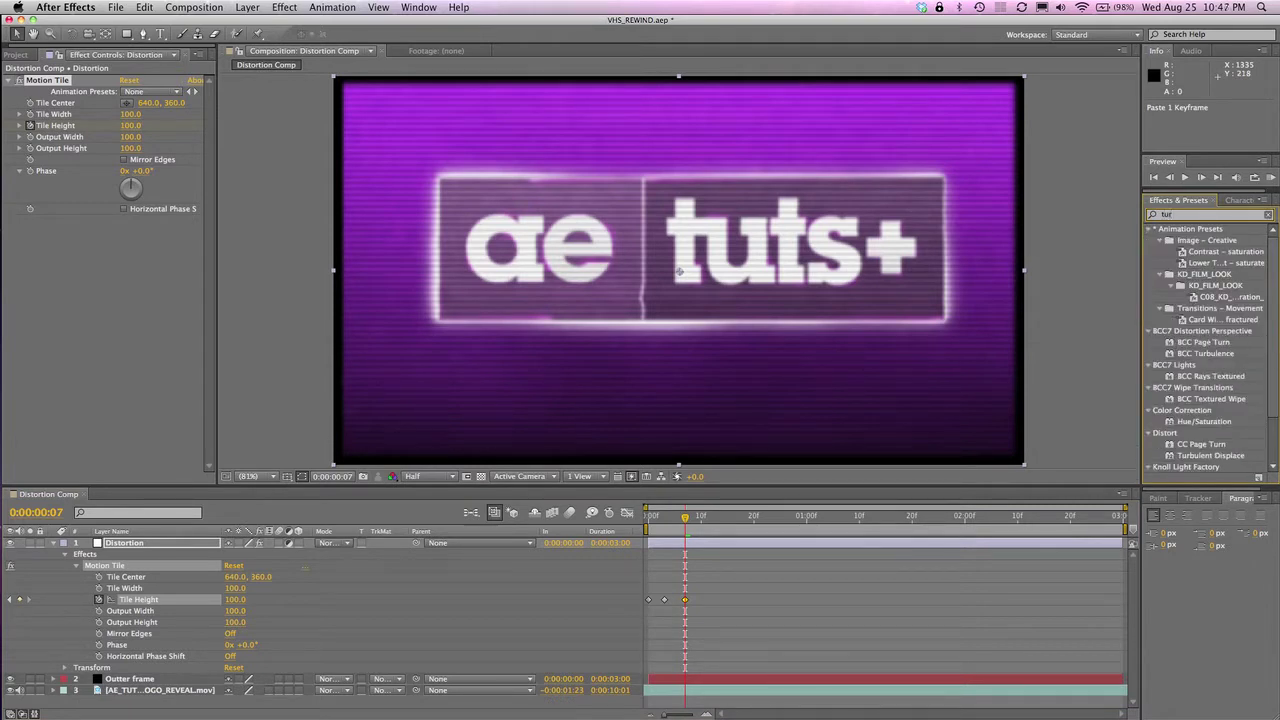
pyautogui.write('b')
pyautogui.moveTo(1196, 263)
pyautogui.mouseDown()
pyautogui.moveTo(330, 430)
pyautogui.moveTo(103, 592)
pyautogui.moveTo(120, 550)
pyautogui.mouseUp()
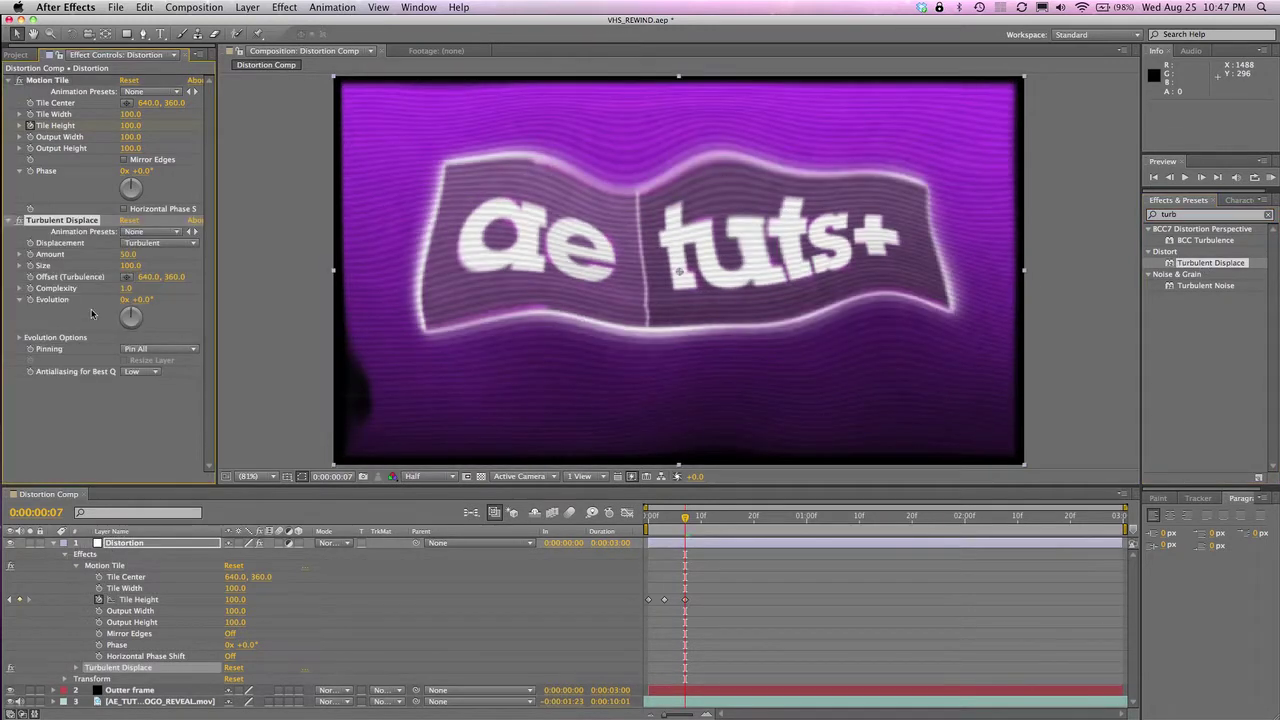
# Step: Set Turbulent Displace's Amount to 0 and keyframe Displacement, Amount, Size, Offset, Complexity and Evolution at 0:00:00:00
pyautogui.click(9, 80)
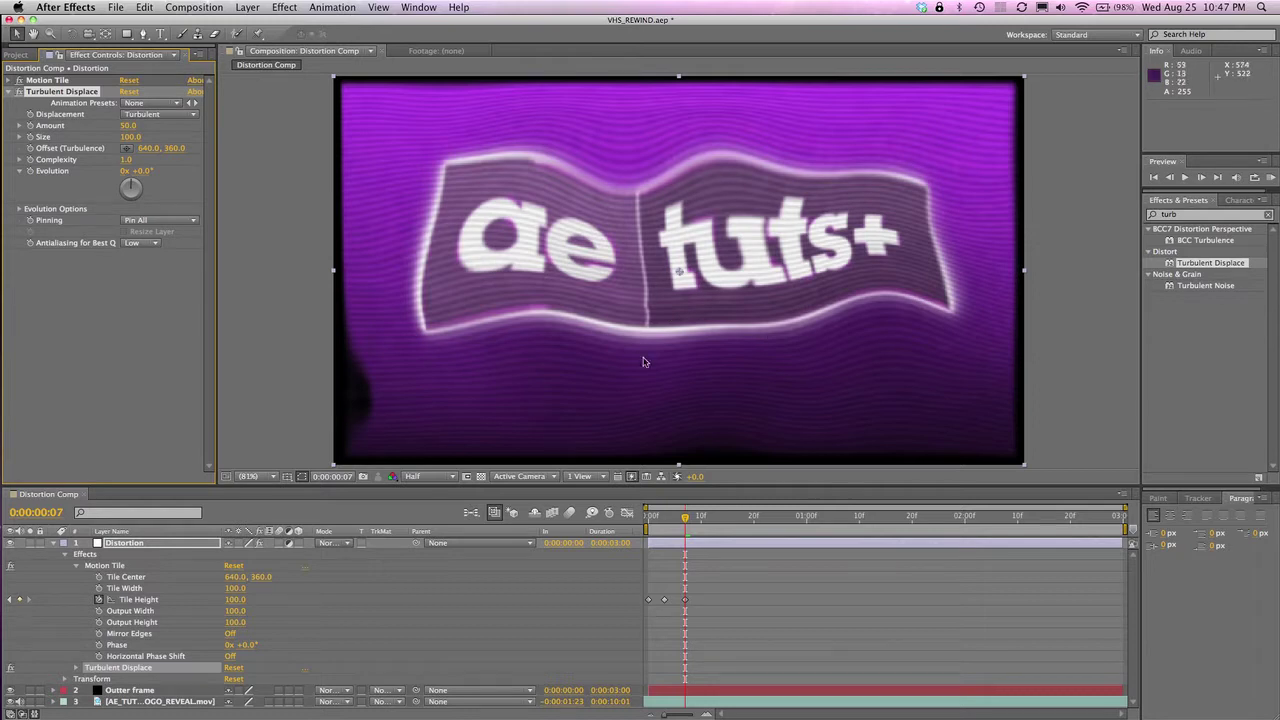
pyautogui.click(129, 125)
pyautogui.write('0')
pyautogui.press('Return')
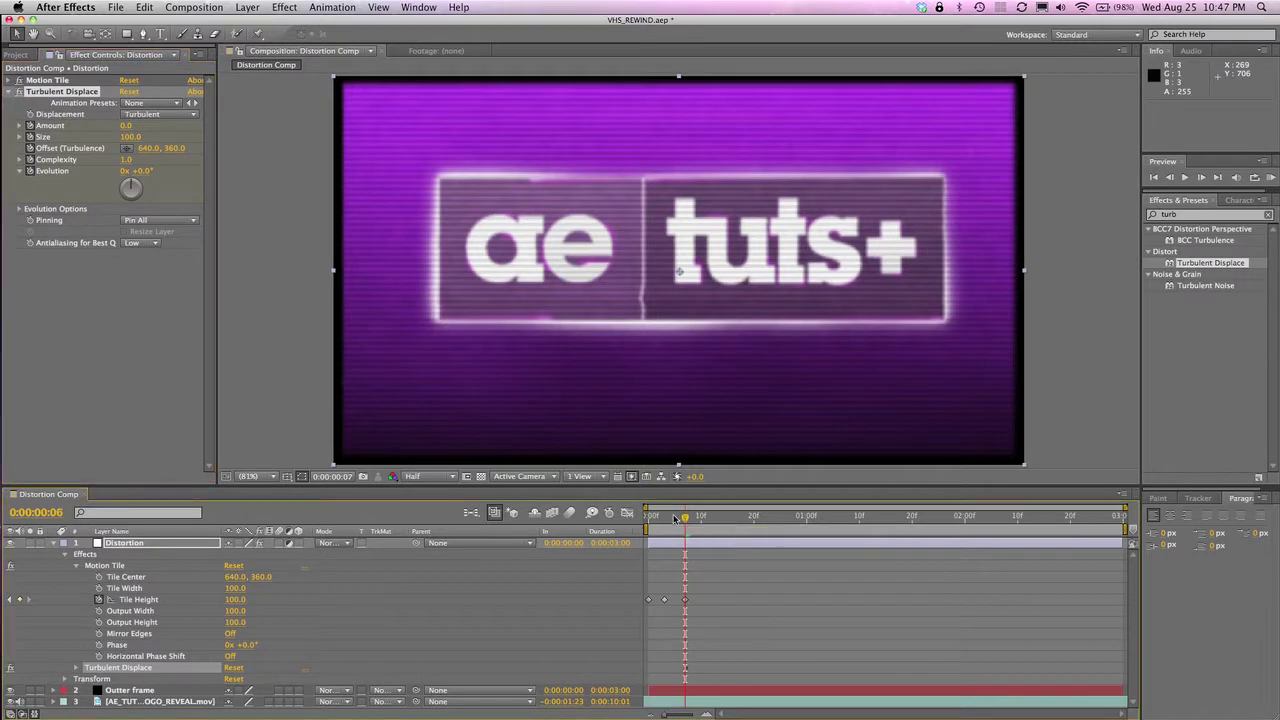
pyautogui.moveTo(684, 517); pyautogui.dragTo(635, 517)
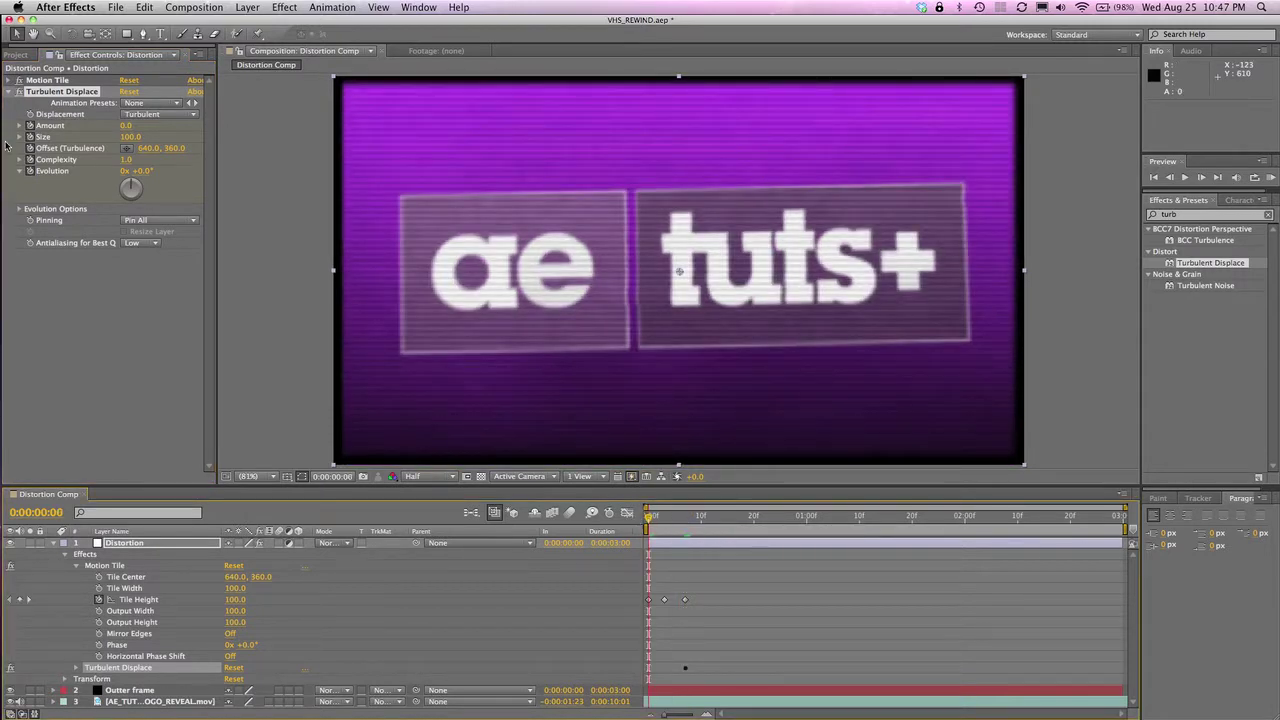
pyautogui.moveTo(30, 126)
pyautogui.mouseDown()
pyautogui.moveTo(28, 172)
pyautogui.moveTo(33, 131)
pyautogui.mouseUp()
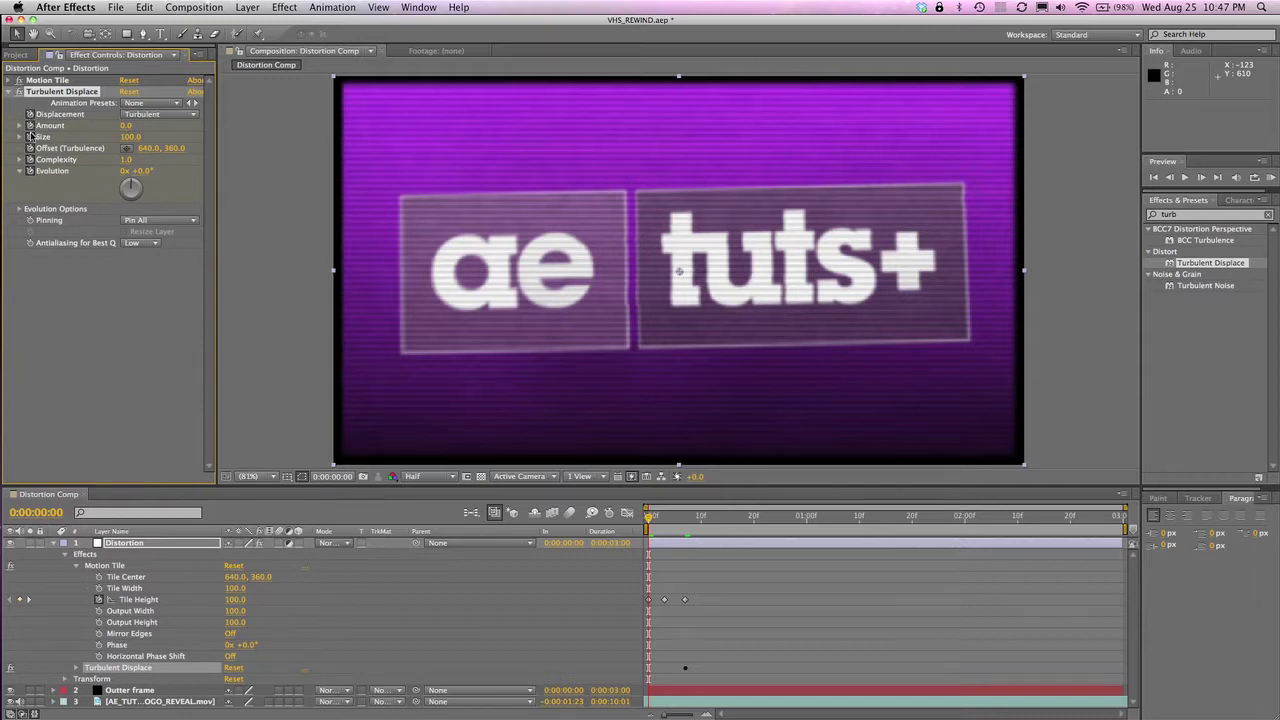
# Step: At 0:00:00:03, set Turbulent Displace's Amount to 27 and Size to 68
pyautogui.click(661, 524)
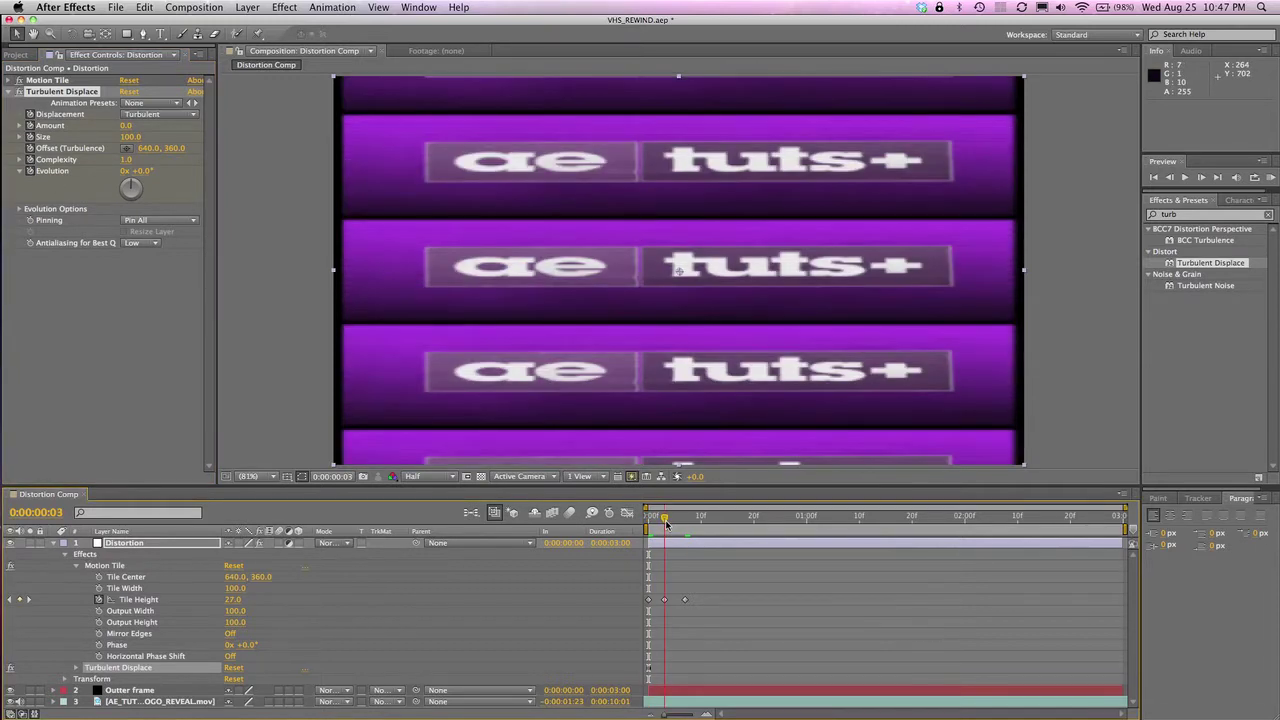
pyautogui.click(126, 128)
pyautogui.write('27')
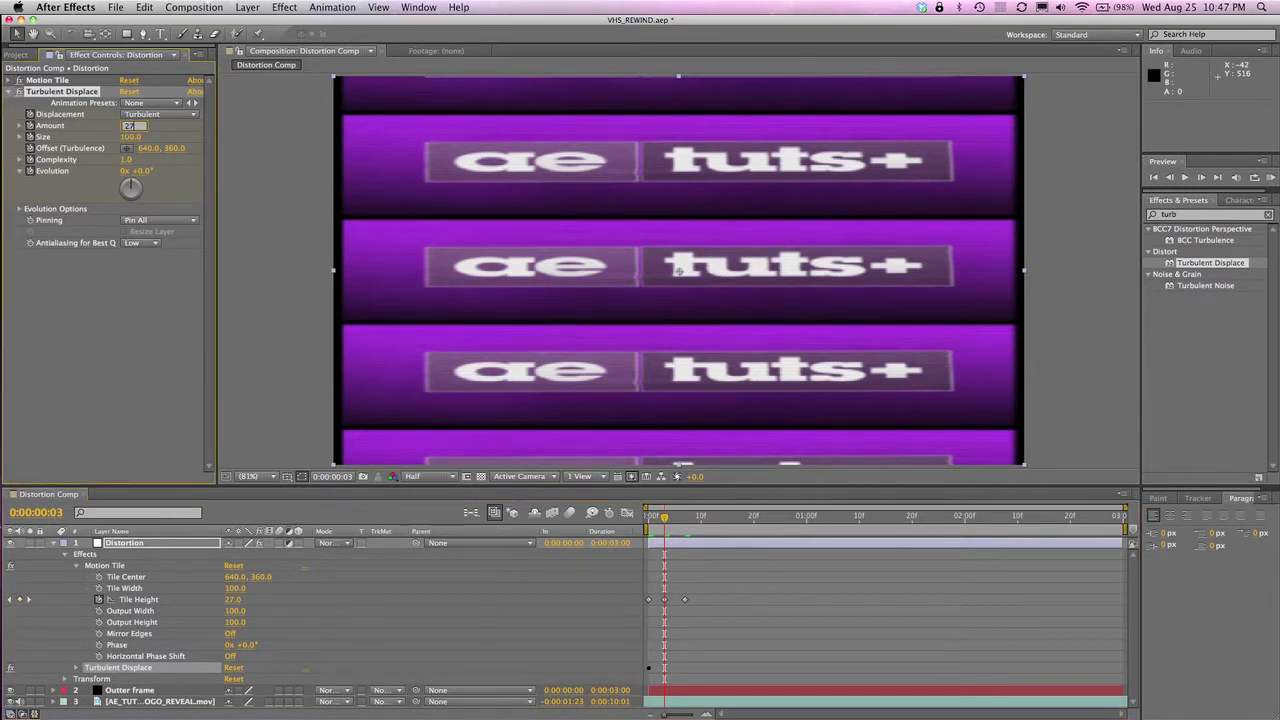
pyautogui.press('Return')
pyautogui.click(134, 137)
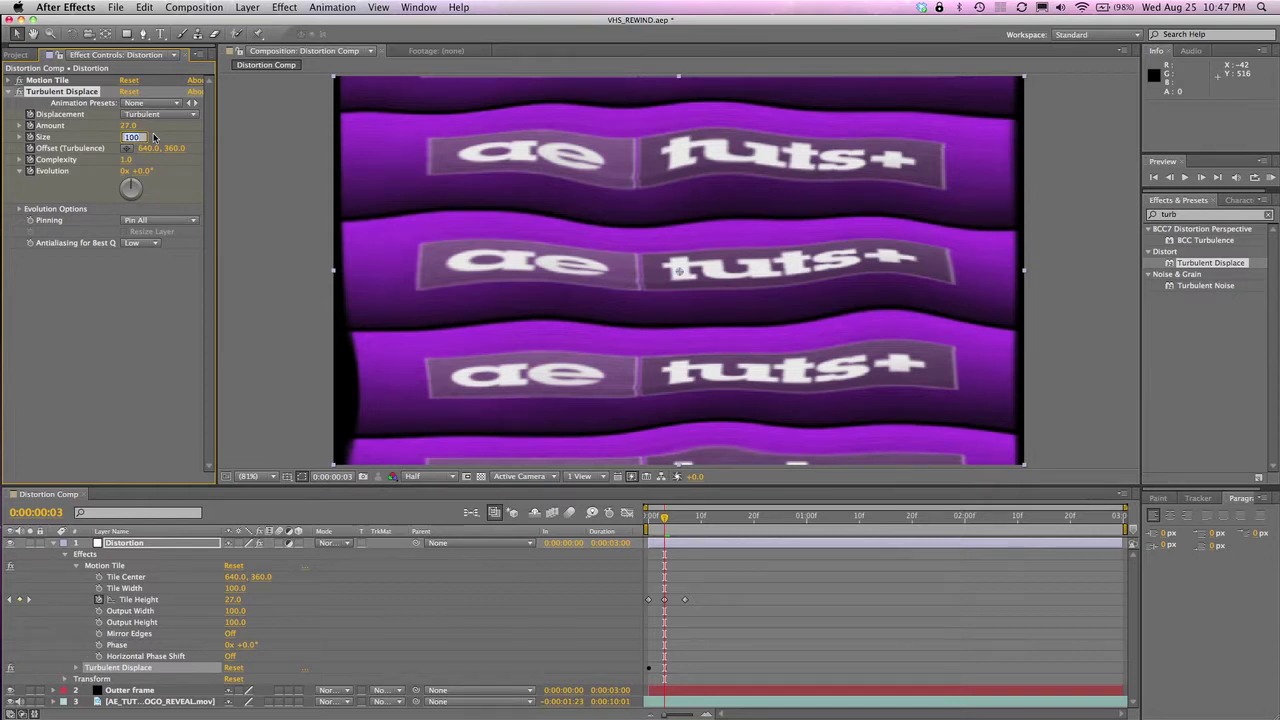
pyautogui.write('68')
pyautogui.press('Return')
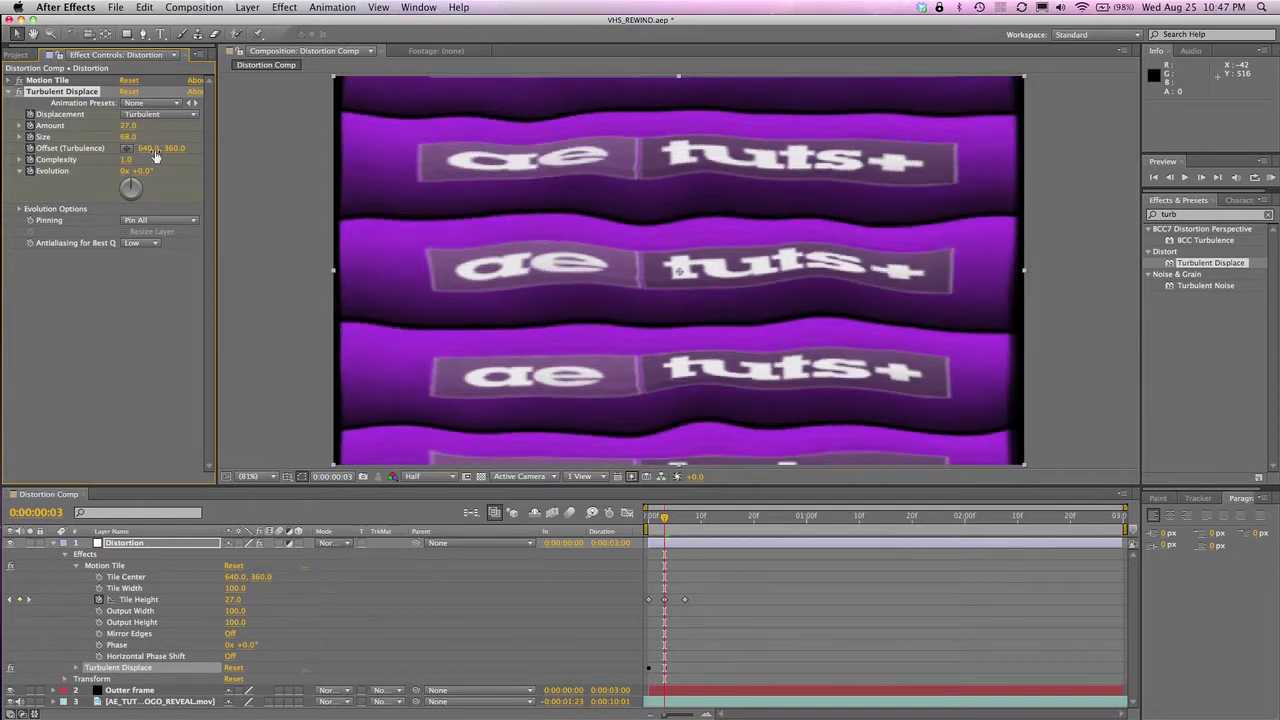
# Step: Set Turbulent Displace's horizontal Offset to 800 and Complexity to 3.5 at 0:00:00:03
pyautogui.click(148, 150)
pyautogui.write('800')
pyautogui.press('Tab')
pyautogui.press('Tab')
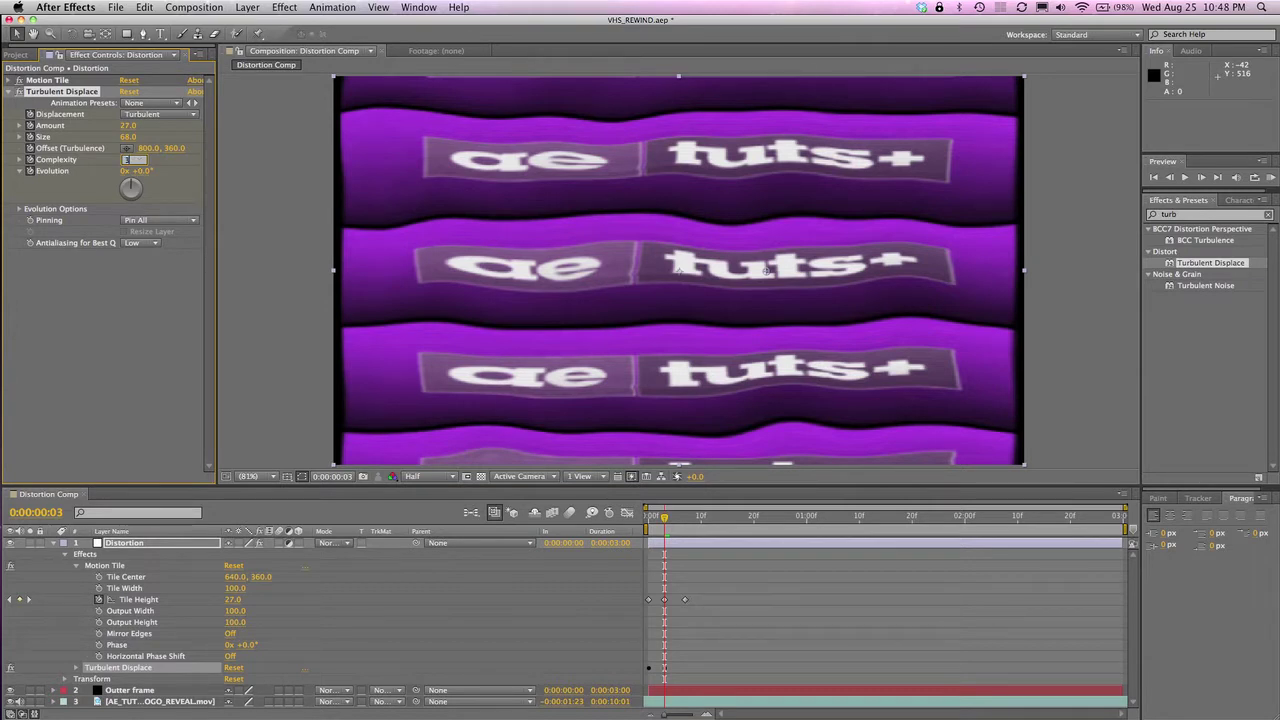
pyautogui.write('3.5')
pyautogui.press('Return')
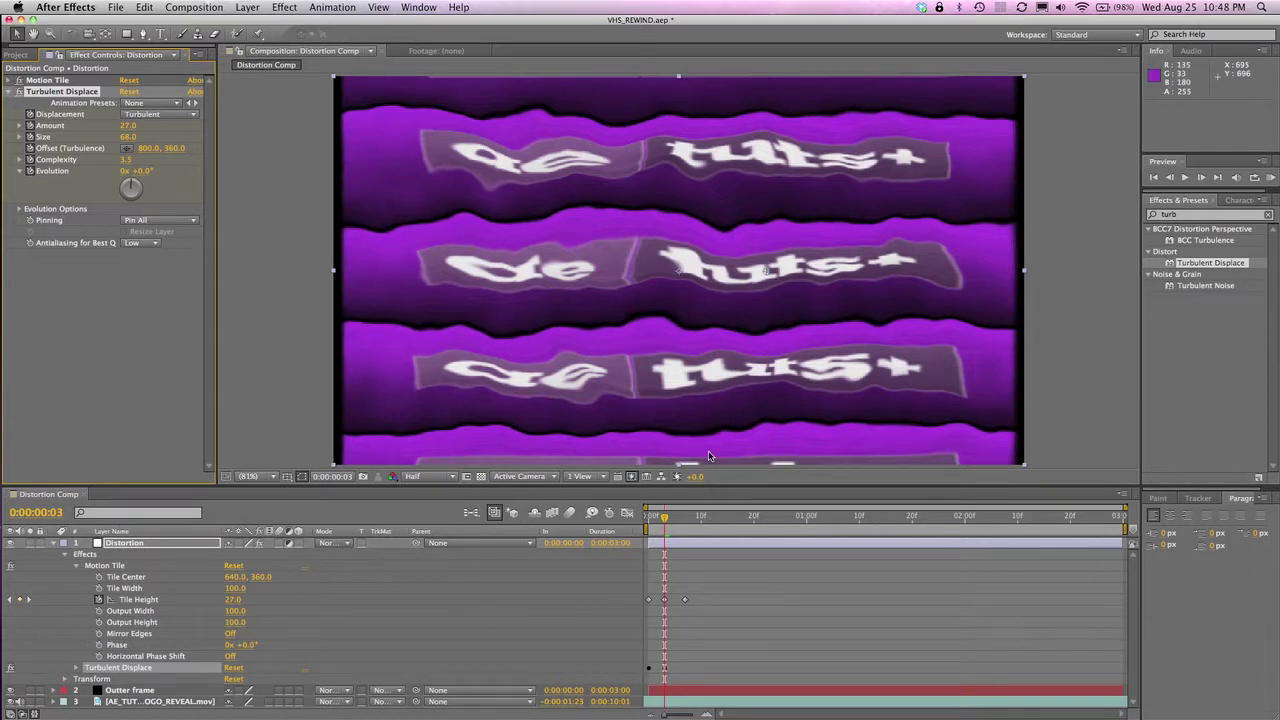
# Step: Copy the starting Amount, Size, Offset, Complexity and Evolution keyframes to 0:00:00:07 and scrub through the animation
pyautogui.click(678, 527)
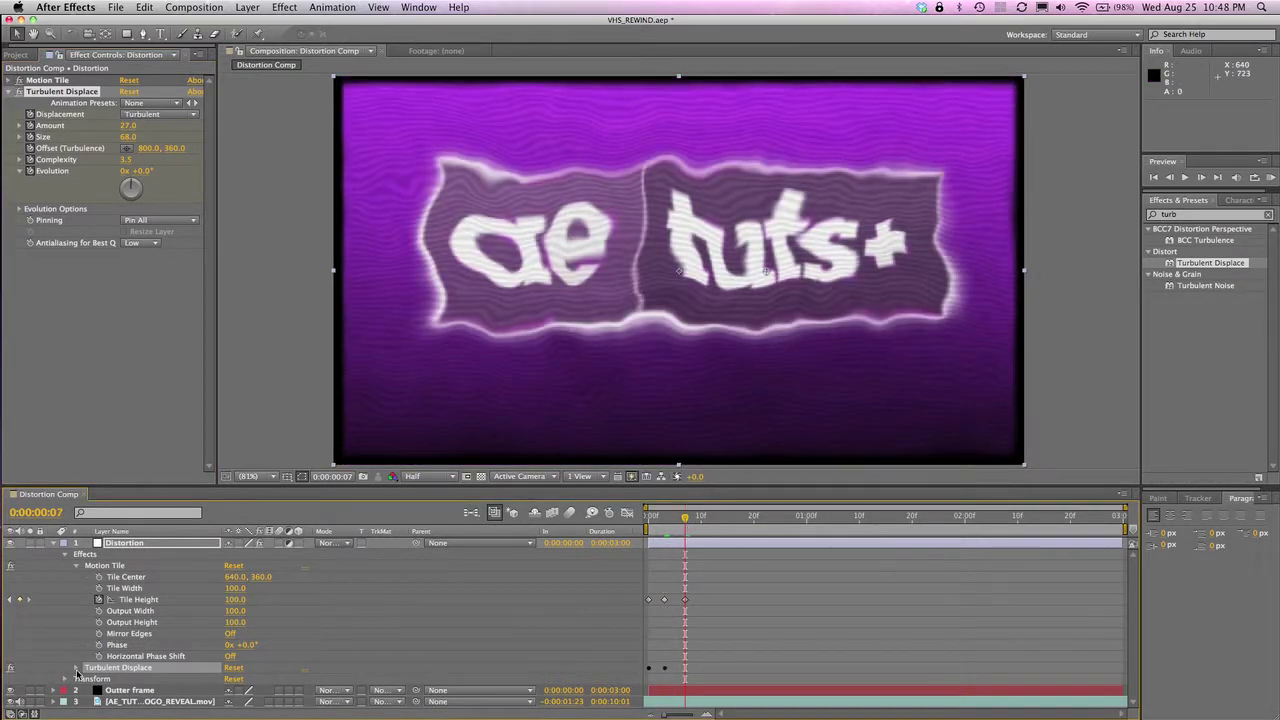
pyautogui.click(76, 667)
pyautogui.moveTo(657, 605); pyautogui.dragTo(644, 667)
pyautogui.press('super+v')
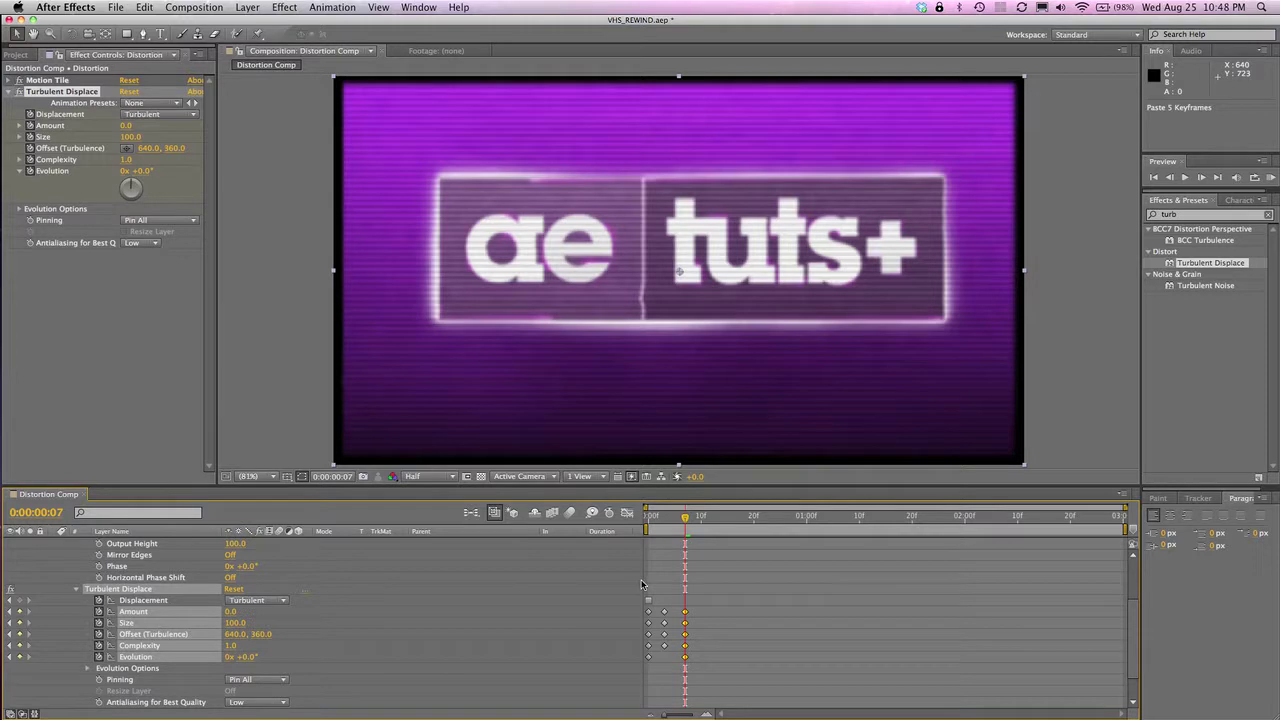
pyautogui.click(647, 517)
pyautogui.moveTo(647, 517); pyautogui.dragTo(686, 523)
pyautogui.scroll(3, 700, 585)
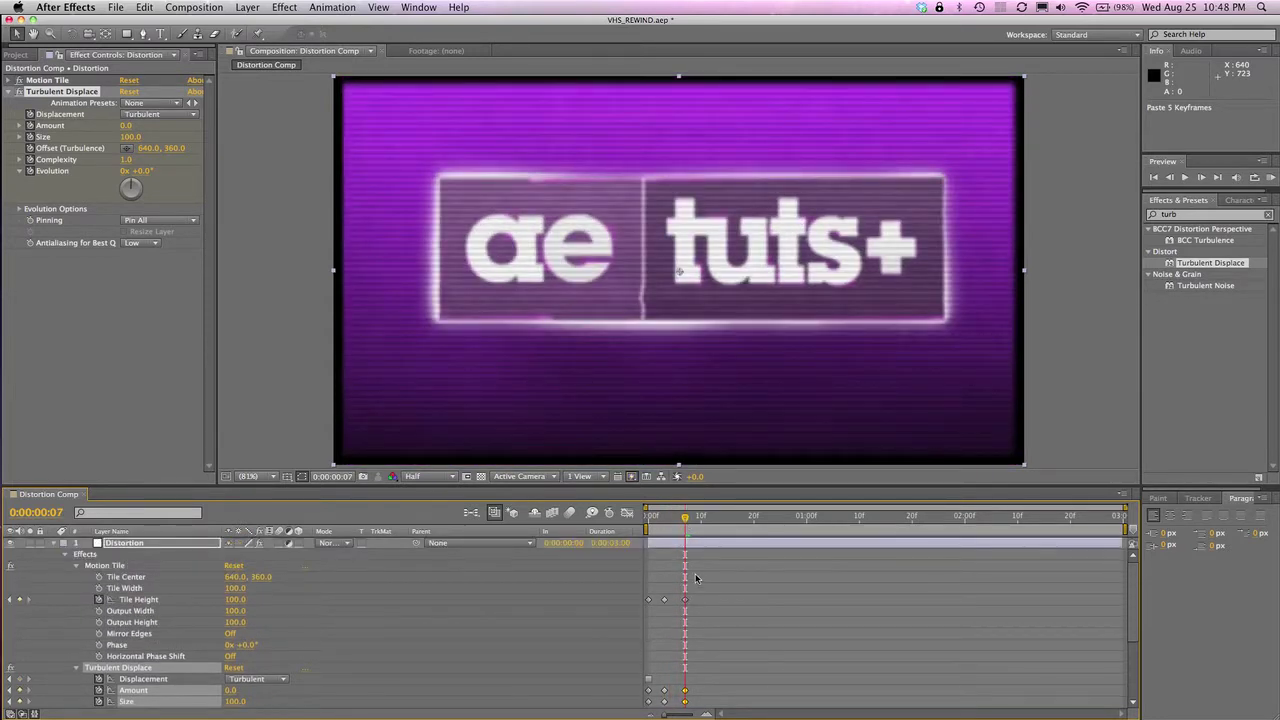
# Step: Find CC Slant by searching the effects for "slan" and apply it to the Distortion layer
pyautogui.click(664, 519)
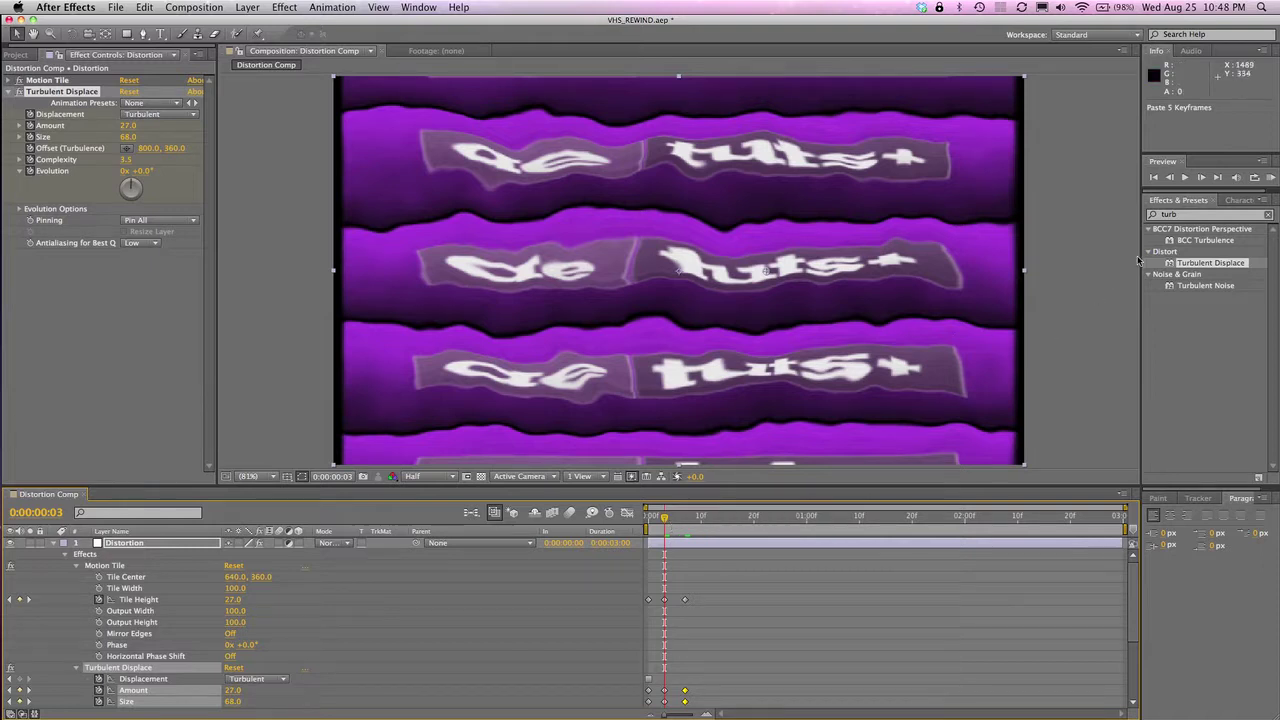
pyautogui.click(1153, 211)
pyautogui.write('sl')
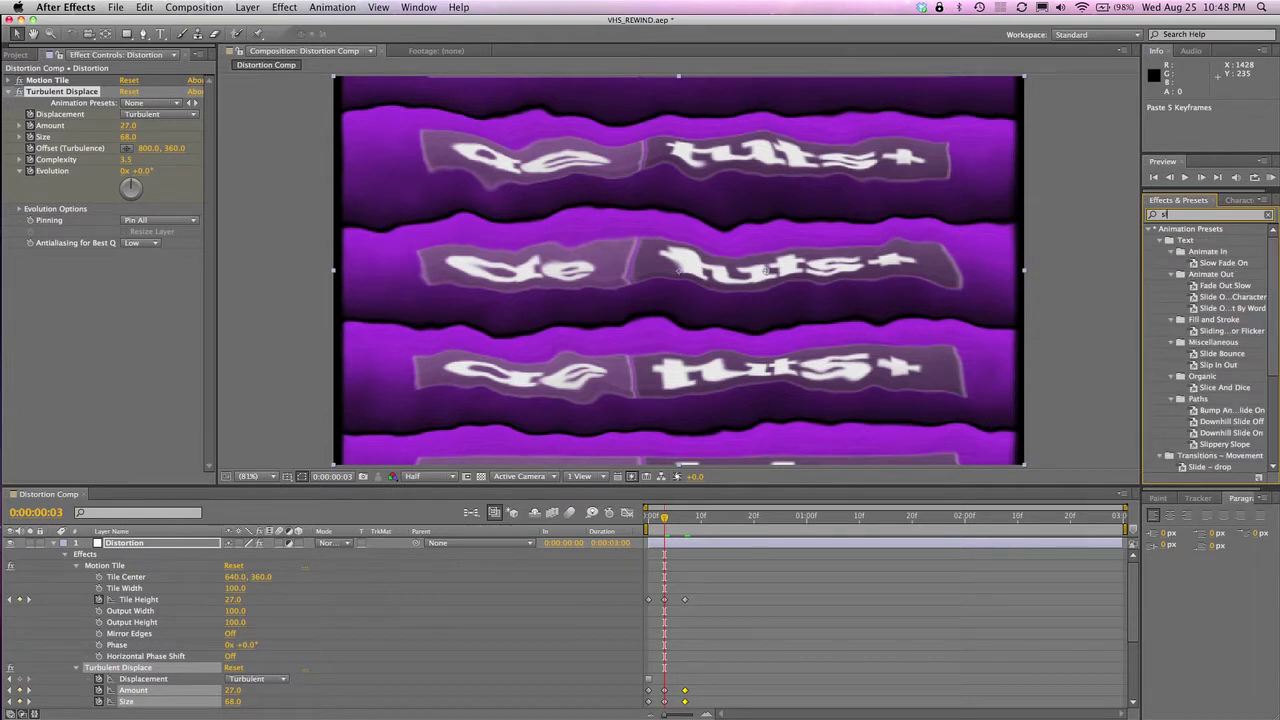
pyautogui.write('an')
pyautogui.click(1192, 240)
pyautogui.moveTo(114, 533); pyautogui.dragTo(120, 543)
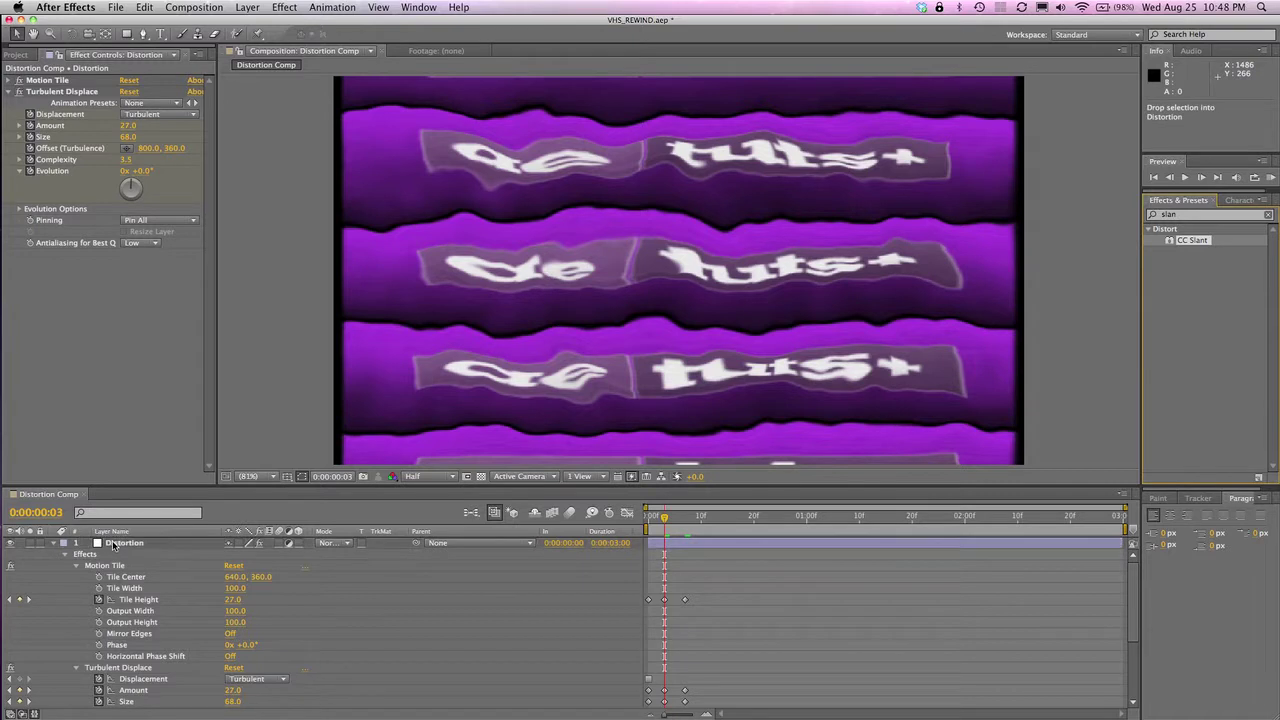
# Step: Collapse Motion Tile and Turbulent Displace, expand CC Slant, and set a Slant keyframe at 0:00:00:00
pyautogui.press('Home')
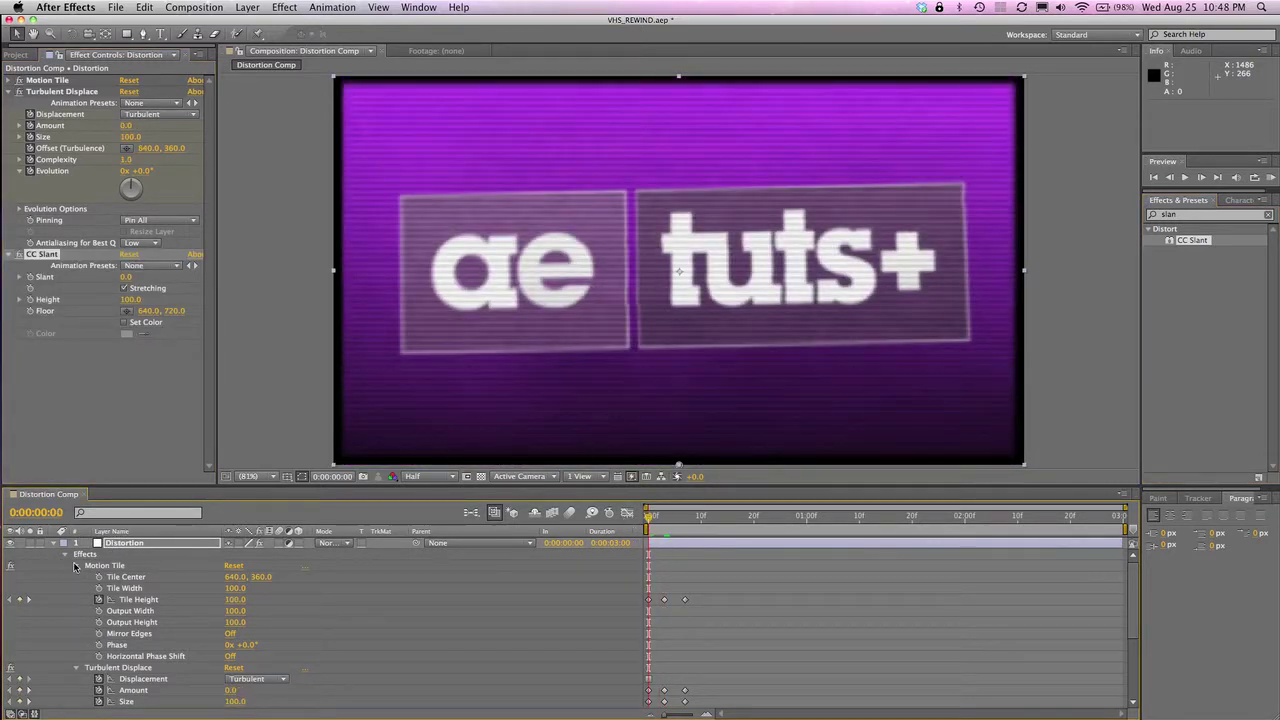
pyautogui.click(76, 565)
pyautogui.click(77, 577)
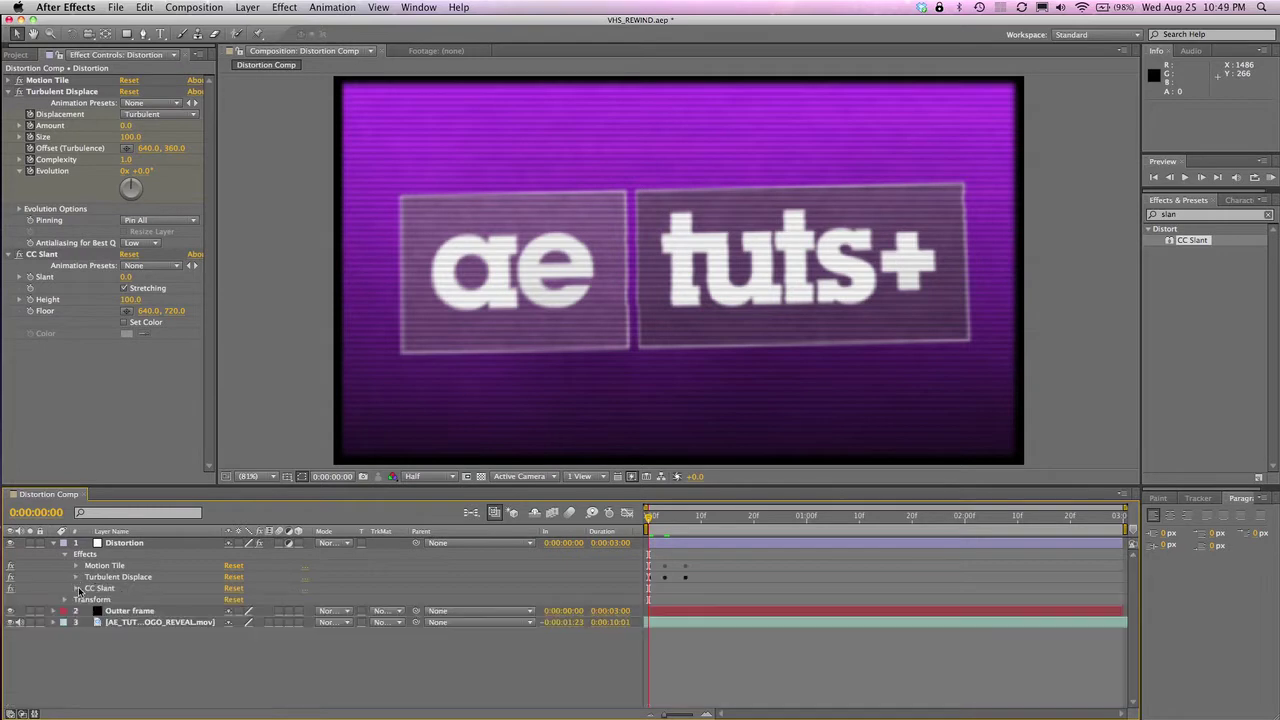
pyautogui.click(77, 588)
pyautogui.click(99, 599)
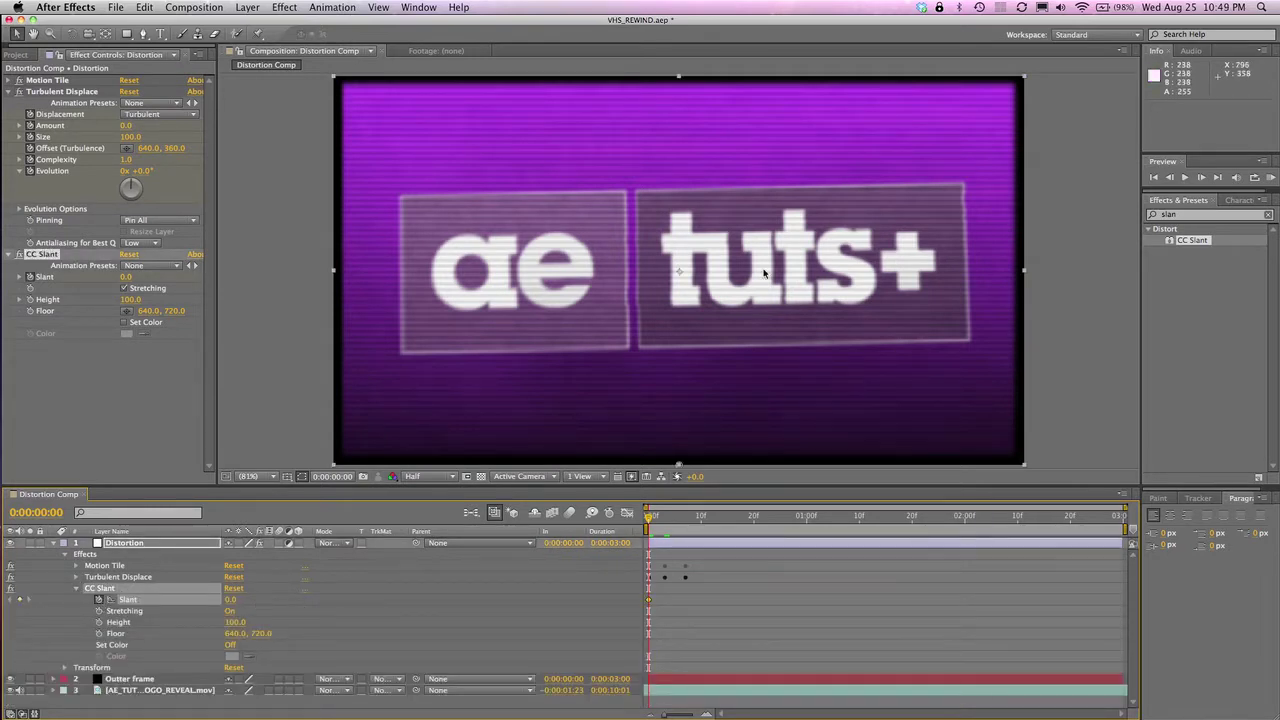
# Step: Set CC Slant's Slant to -25 at 0:00:00:03
pyautogui.click(664, 517)
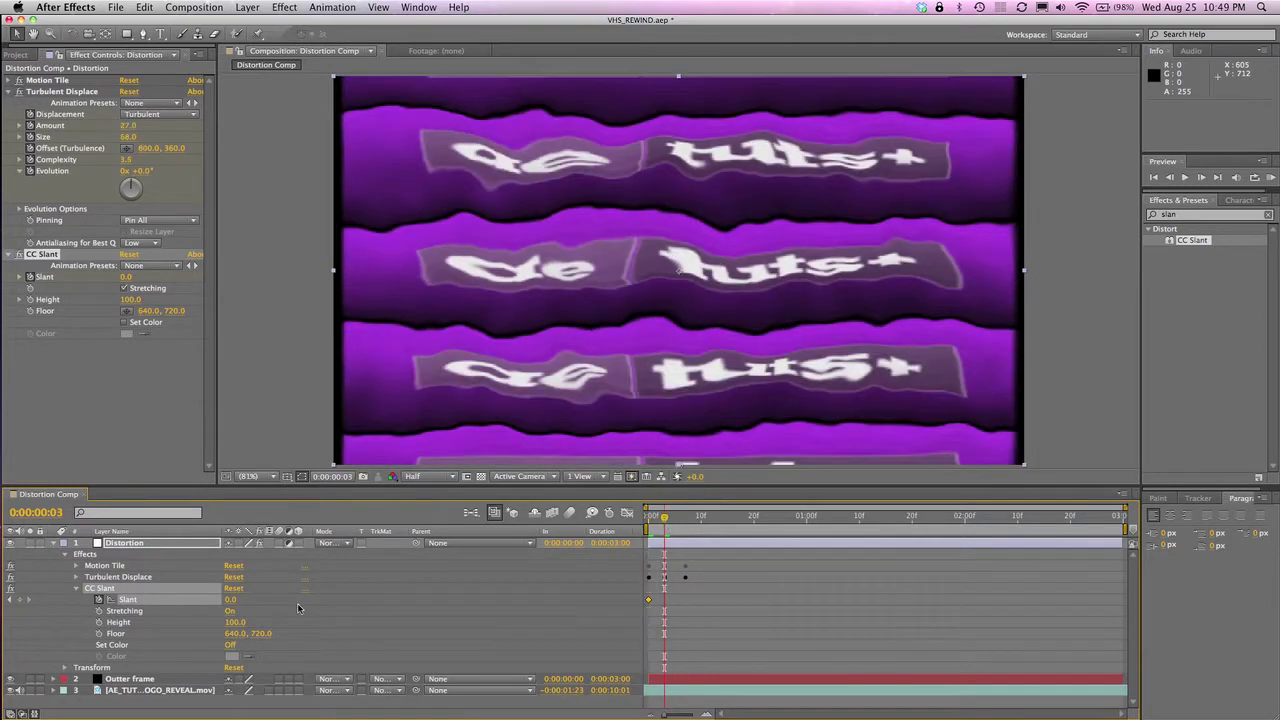
pyautogui.click(231, 600)
pyautogui.write('-25')
pyautogui.press('Return')
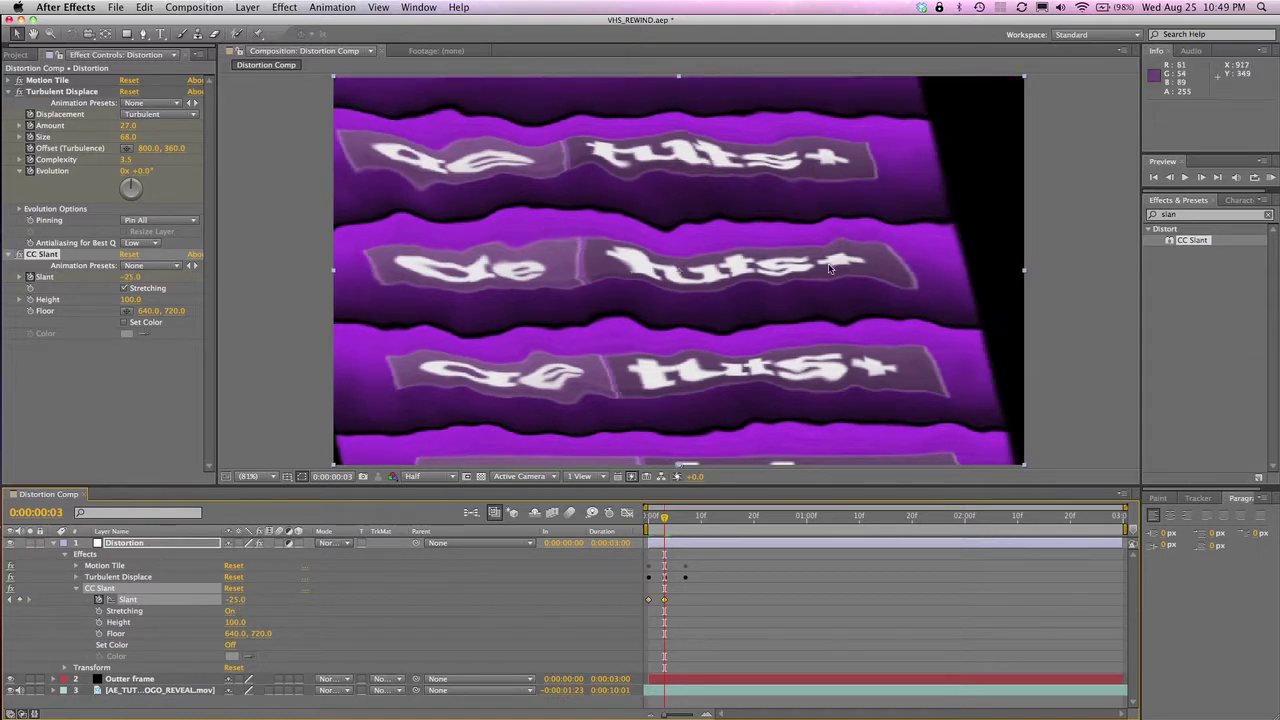
# Step: Return Slant to 0 at 0:00:00:07 and scrub back to 0:00:00:03 to check the motion
pyautogui.moveTo(680, 519); pyautogui.dragTo(686, 522)
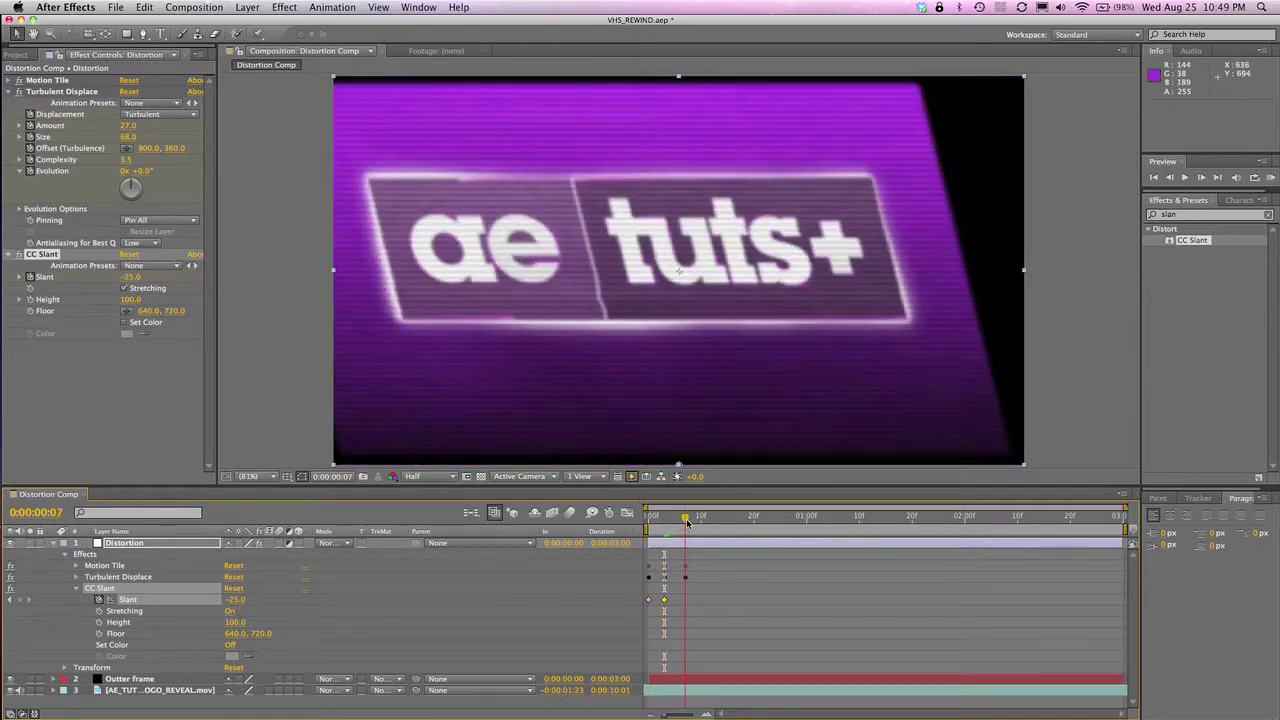
pyautogui.click(238, 600)
pyautogui.write('0')
pyautogui.press('Return')
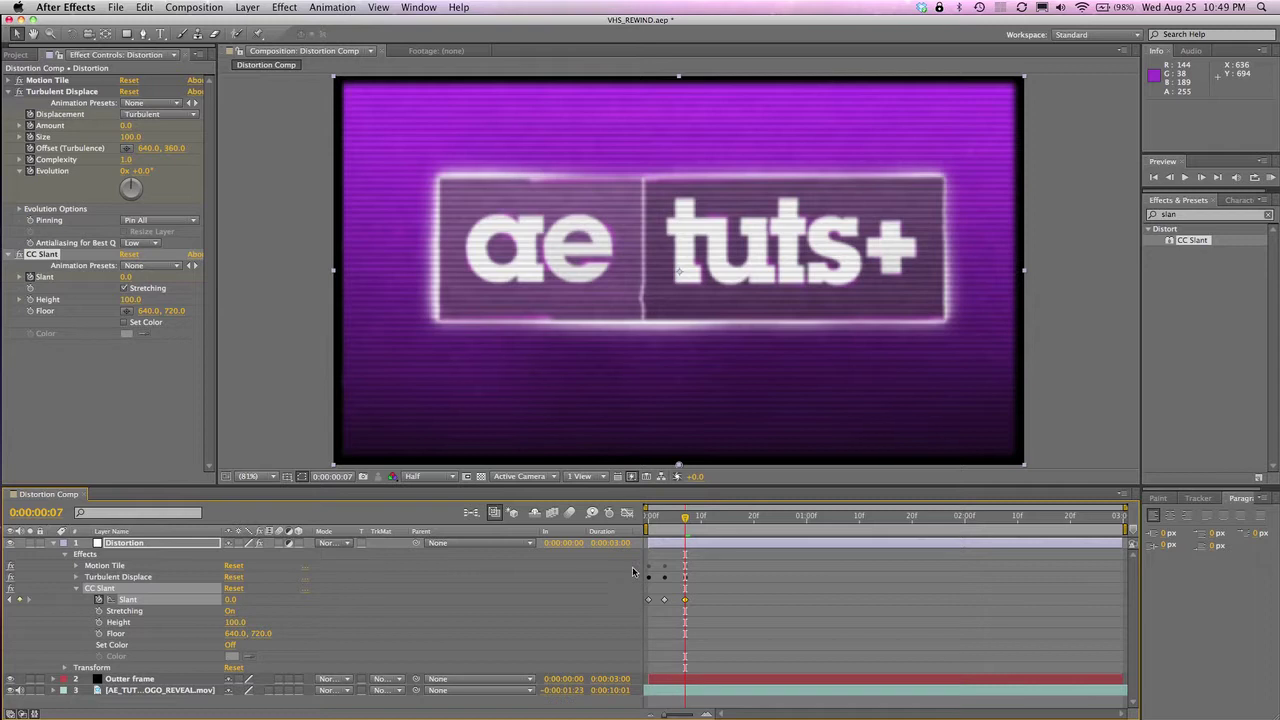
pyautogui.moveTo(685, 518); pyautogui.dragTo(663, 521)
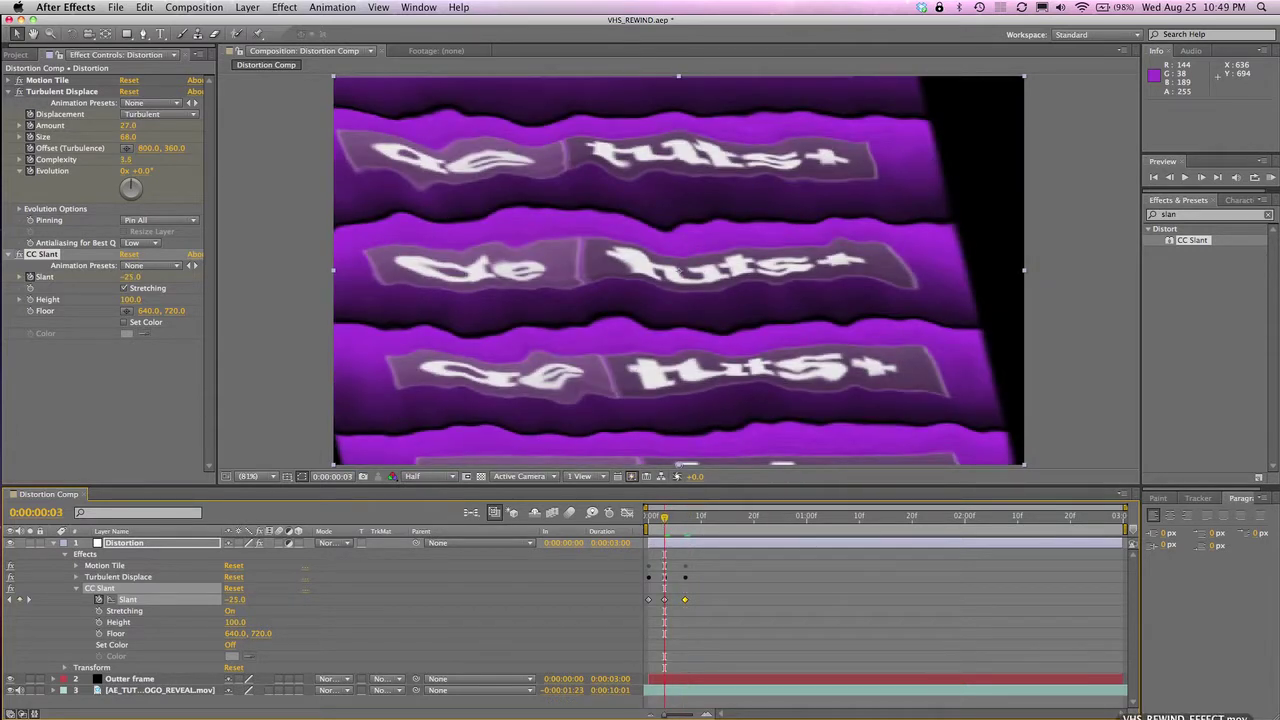
# Step: Switch to QuickTime Player, examine the distortion frames in the VHS_REWIND_EFFECT.mov reference, and minimize the movie
pyautogui.click(1186, 699)
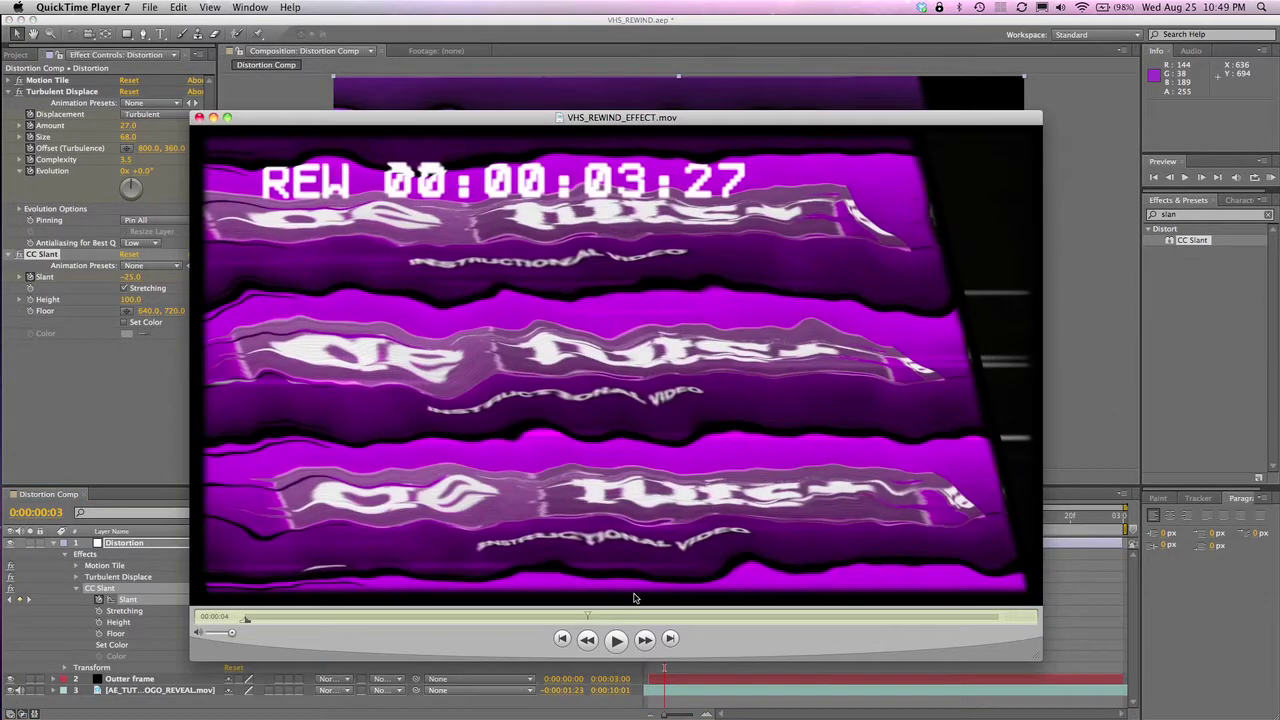
pyautogui.hotkey('alt', 'Left')
pyautogui.moveTo(522, 618); pyautogui.dragTo(597, 618)
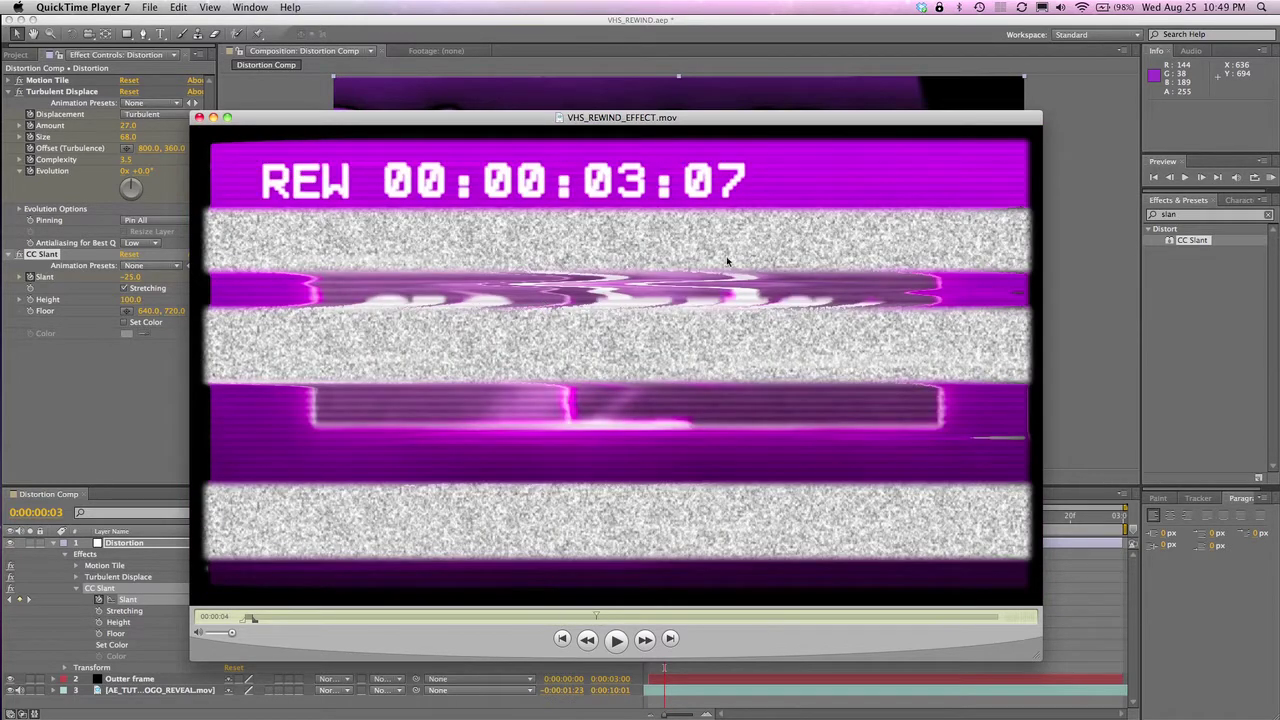
pyautogui.click(213, 118)
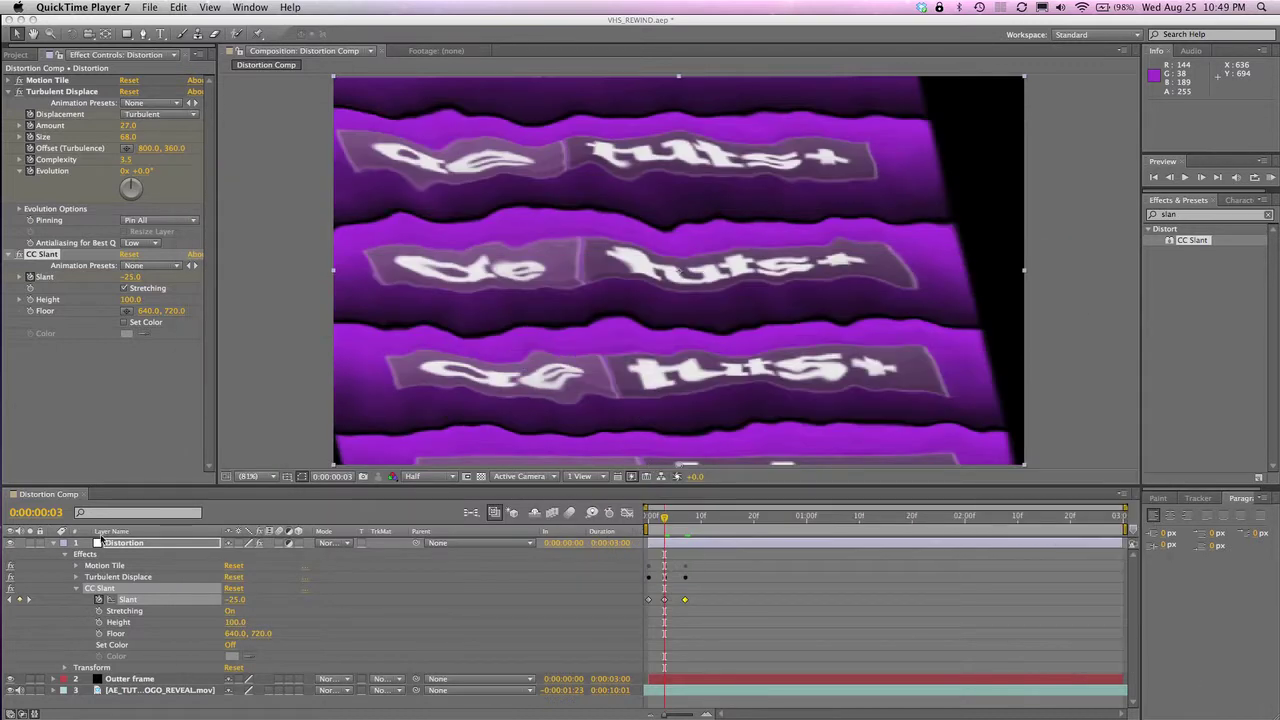
# Step: Collapse the Distortion layer and create a white 1280 × 720 px solid layer
pyautogui.click(53, 545)
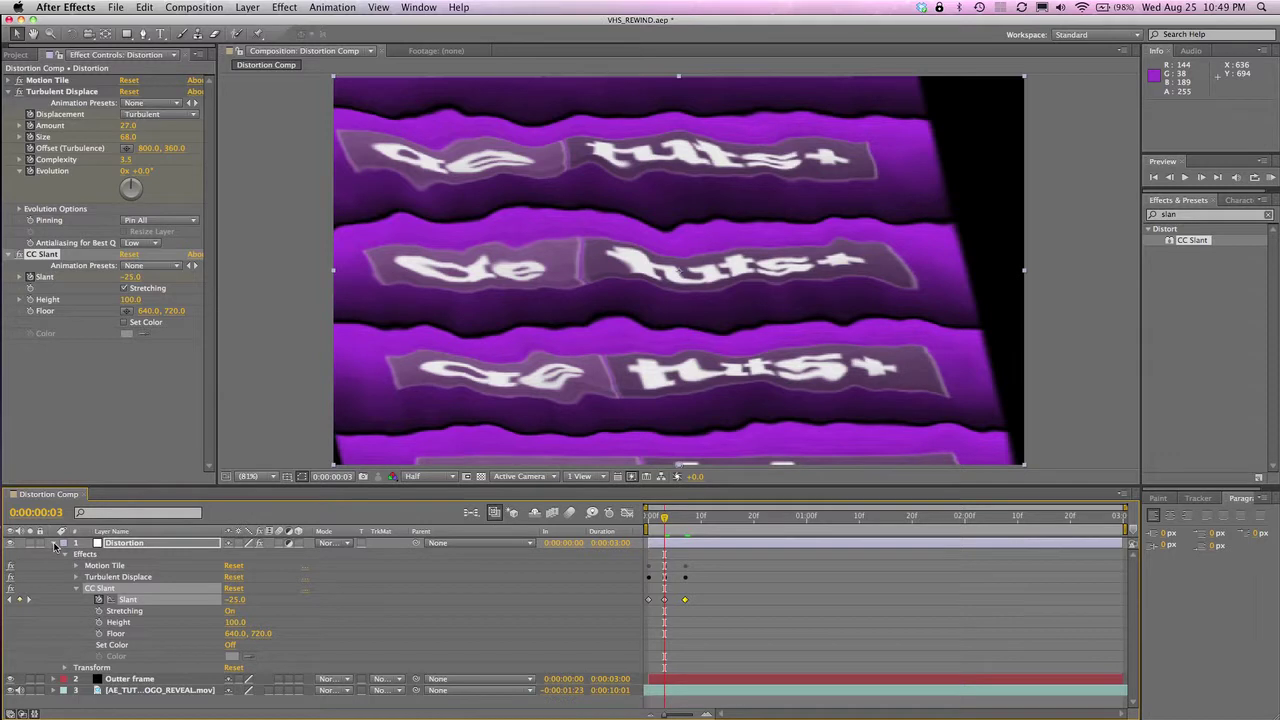
pyautogui.click(55, 543)
pyautogui.click(247, 7)
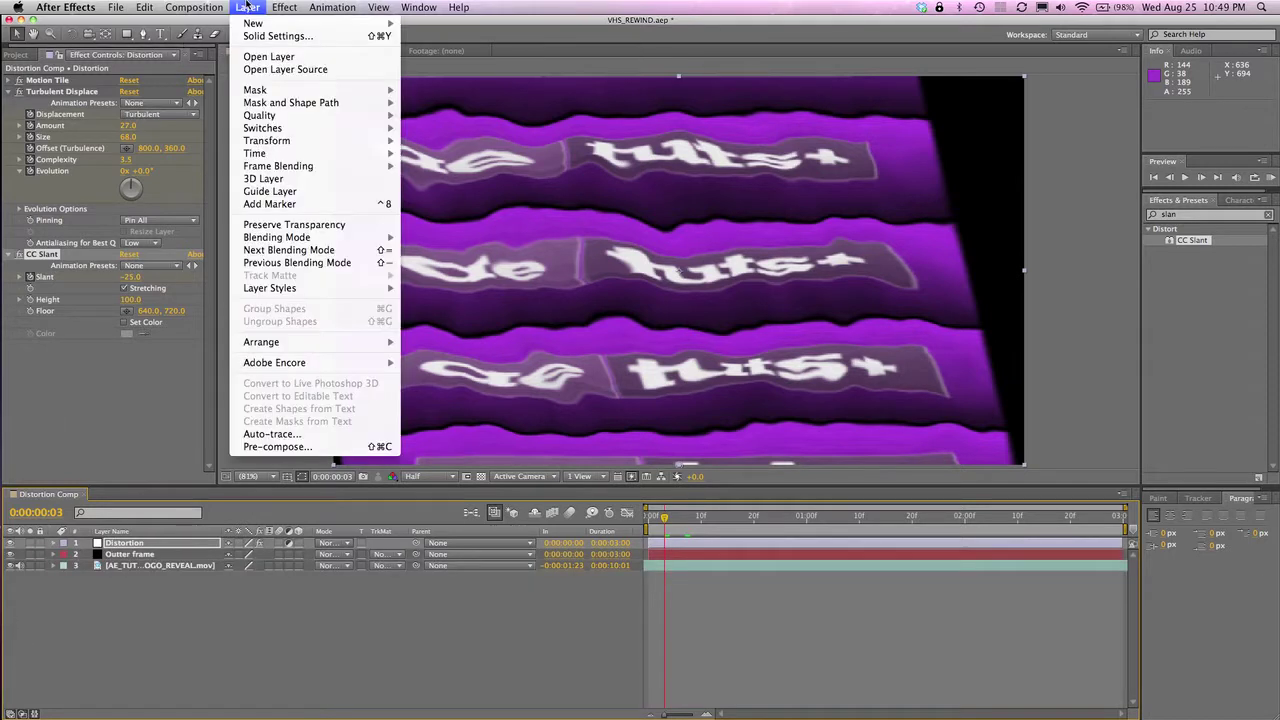
pyautogui.moveTo(258, 30)
pyautogui.click(440, 45)
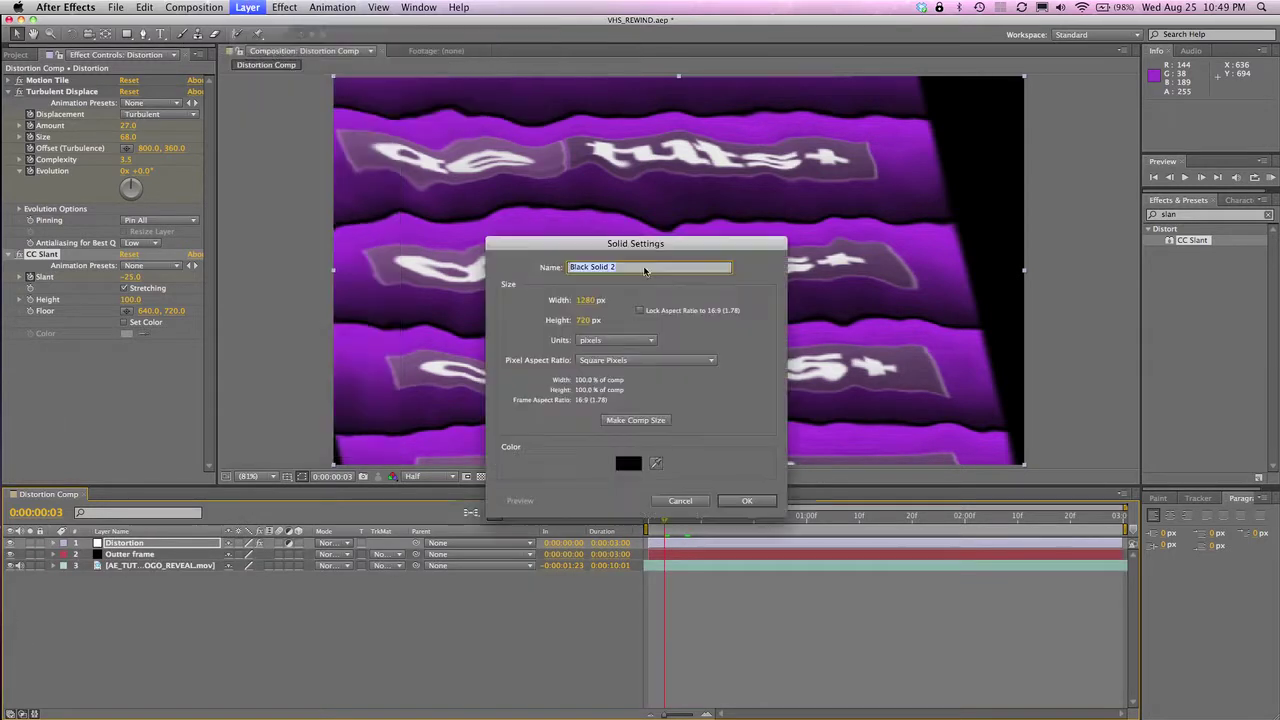
pyautogui.click(628, 462)
pyautogui.moveTo(522, 516); pyautogui.dragTo(474, 494)
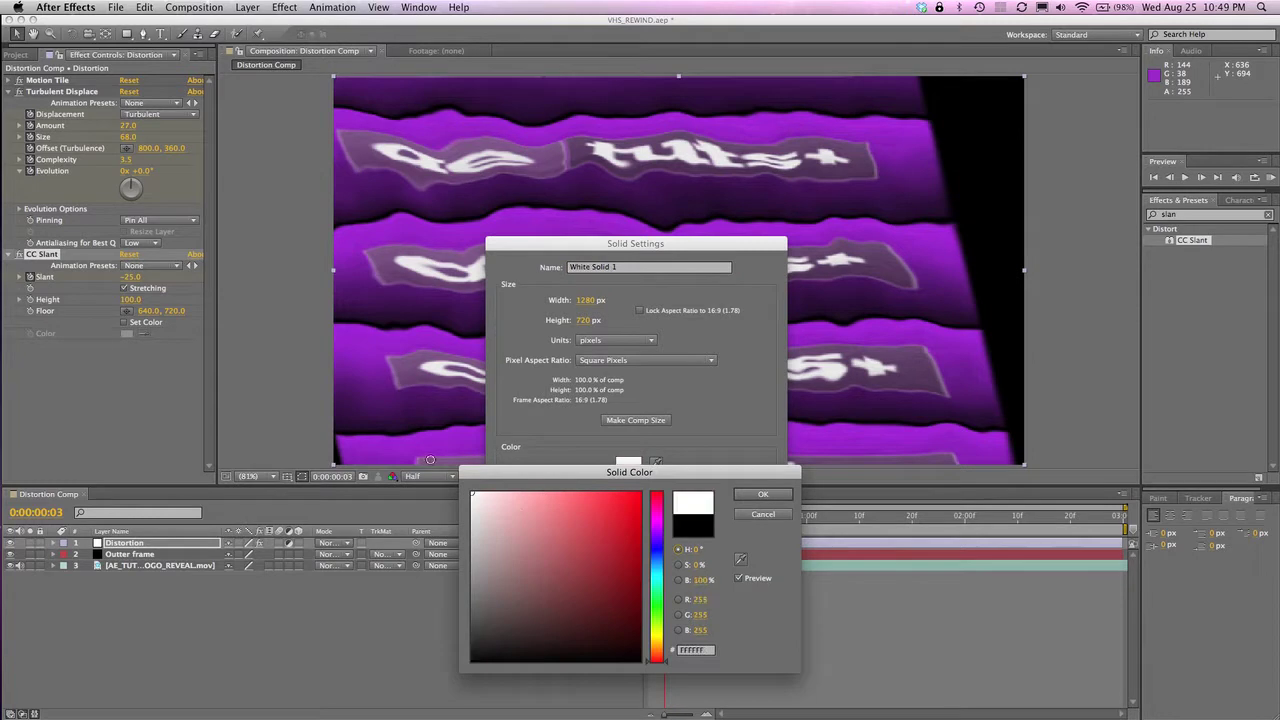
pyautogui.click(762, 494)
pyautogui.click(746, 501)
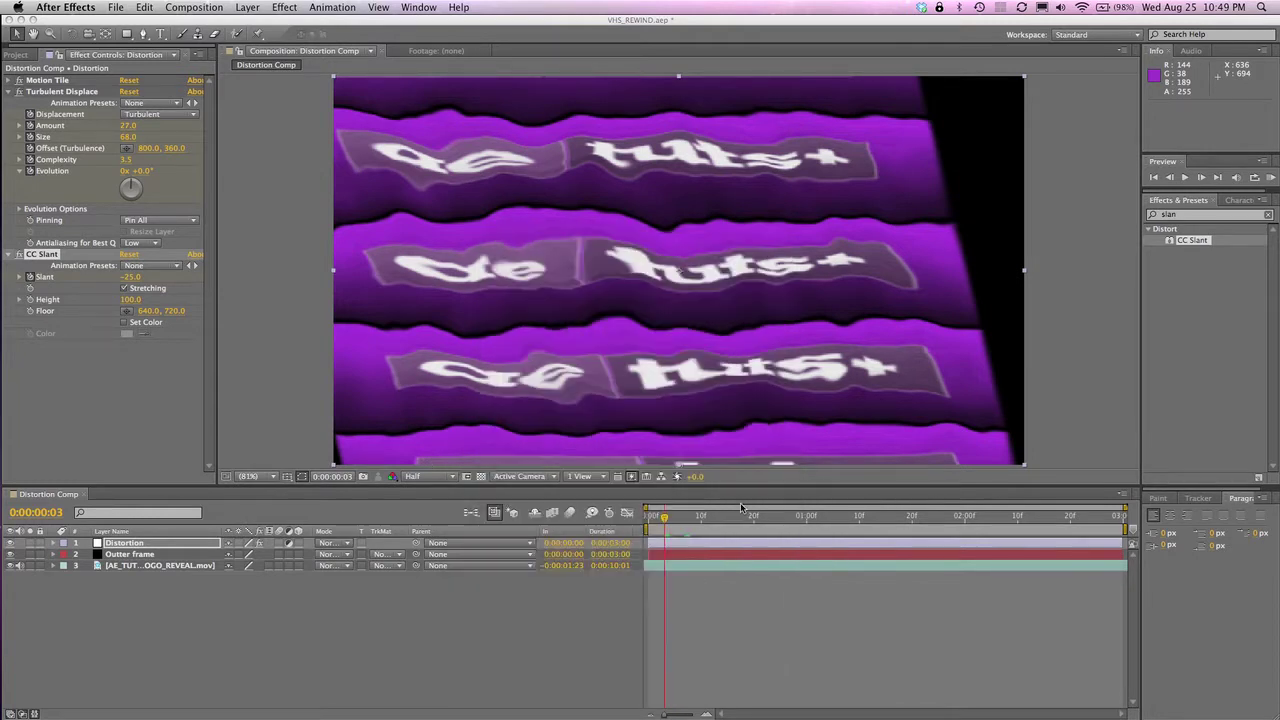
# Step: Mask the white solid to a full-width horizontal band about 116 px high across the middle and feather the mask 10 pixels
pyautogui.press('q')
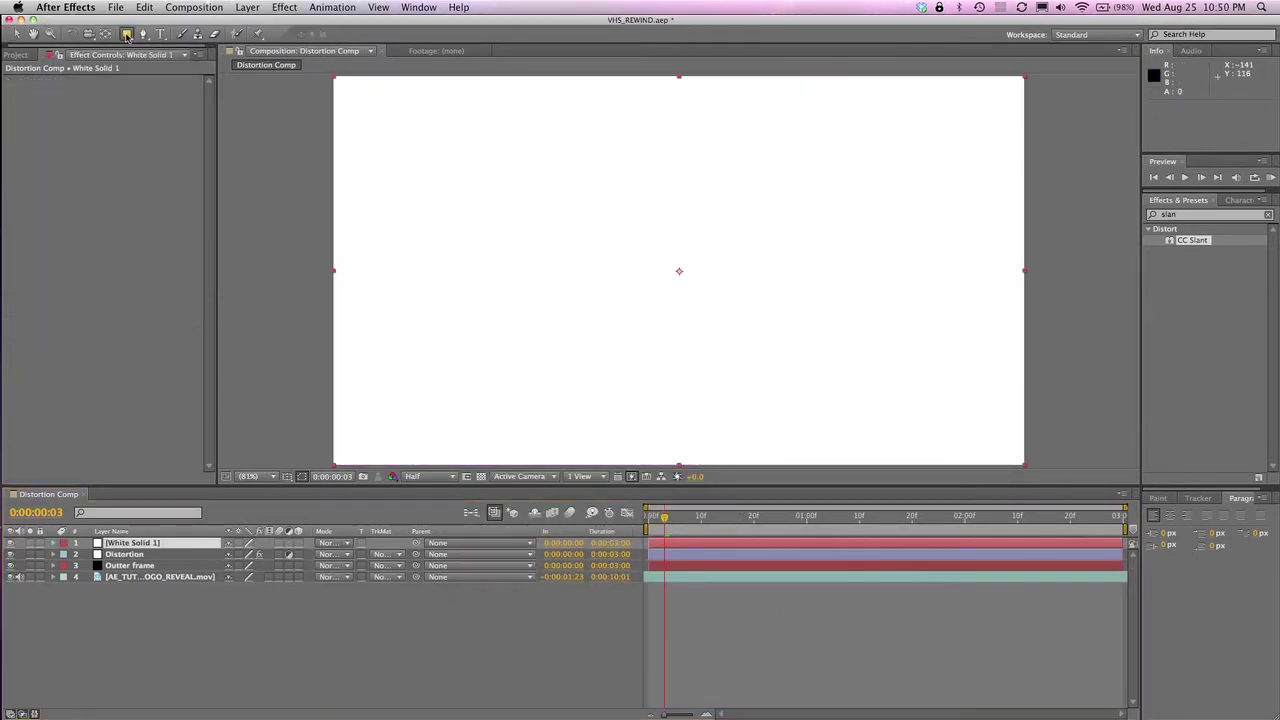
pyautogui.moveTo(317, 251); pyautogui.dragTo(630, 279)
pyautogui.moveTo(788, 304); pyautogui.dragTo(1035, 312)
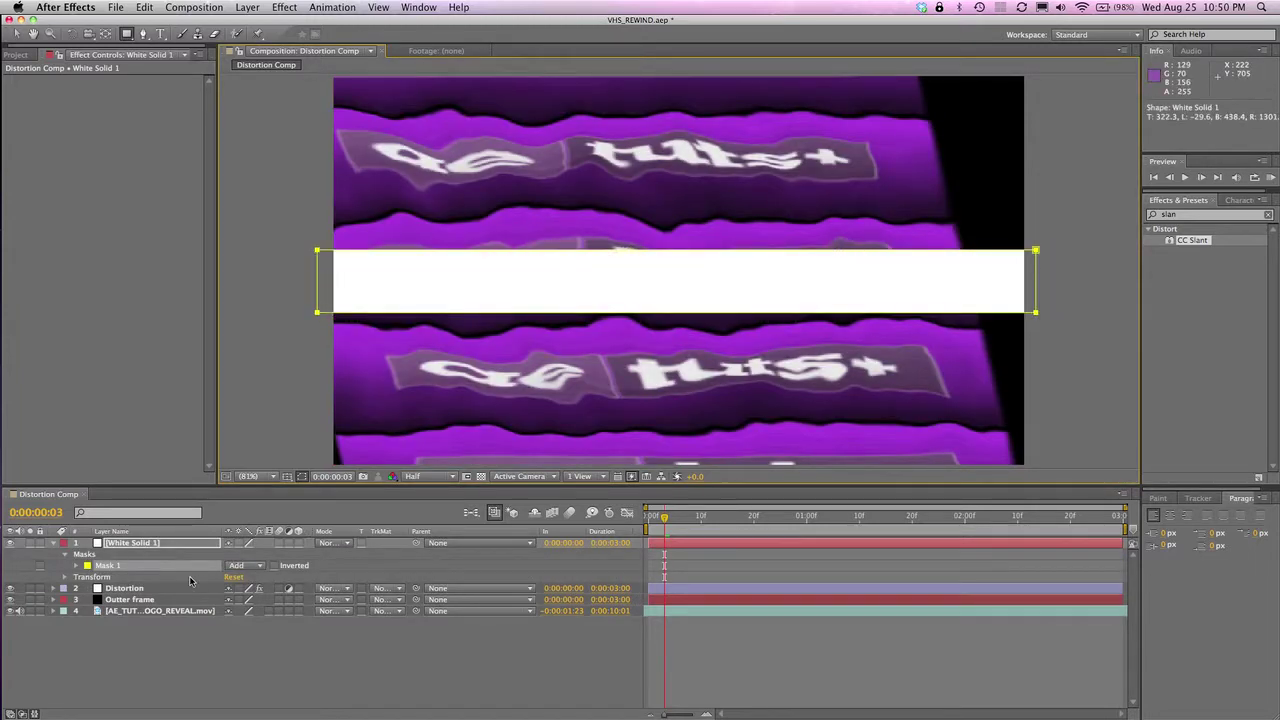
pyautogui.click(76, 565)
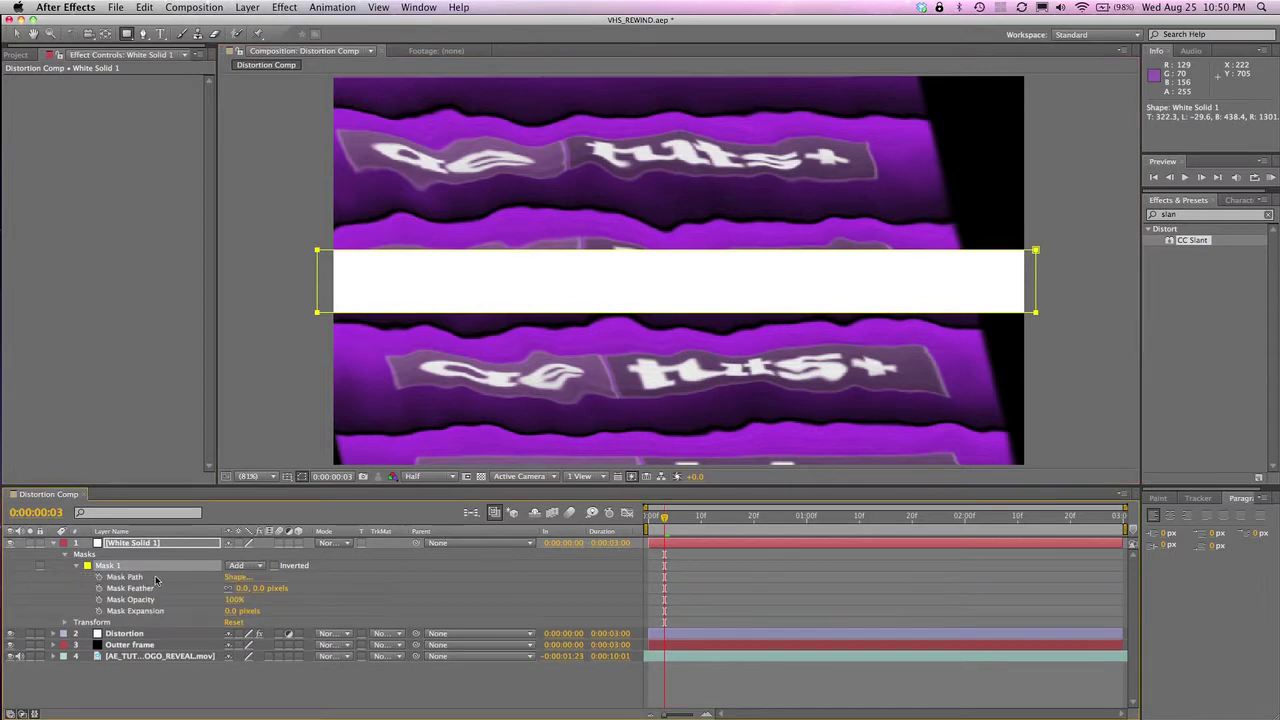
pyautogui.click(258, 589)
pyautogui.press('Return')
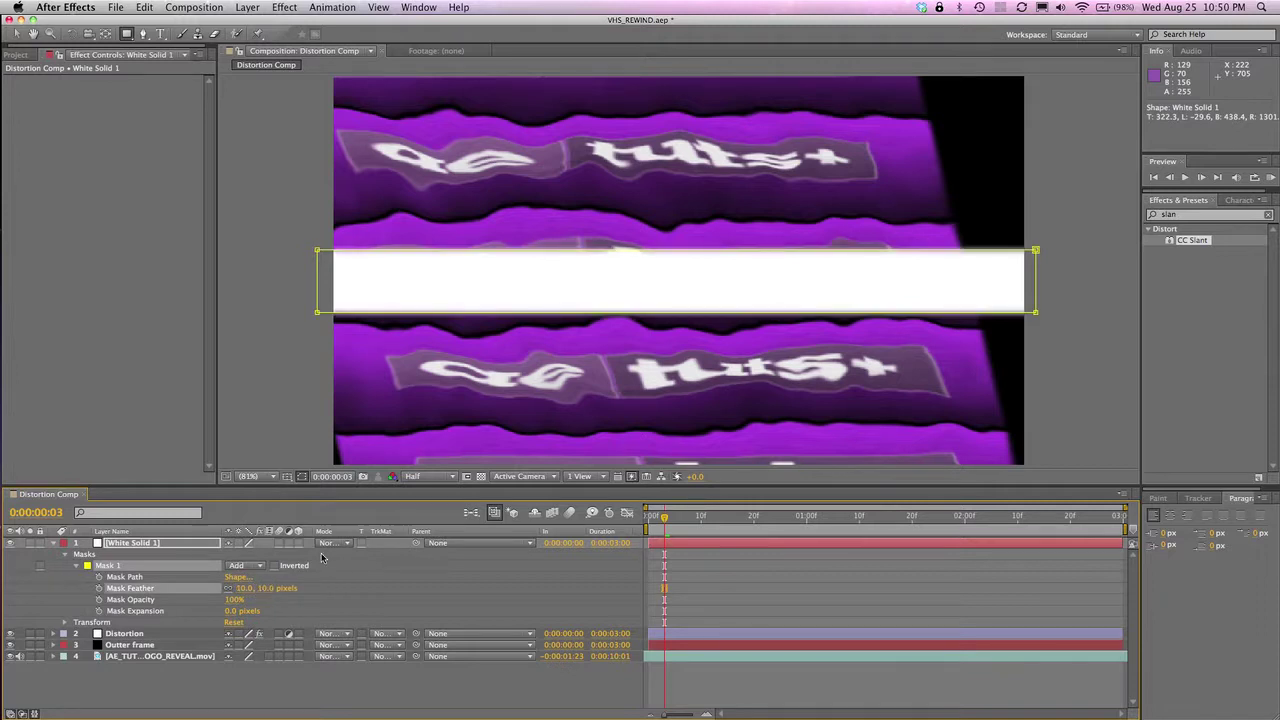
pyautogui.click(77, 566)
# Step: Set a Position keyframe on the white solid at 0:00:00:03 with the band moved straight up above the frame, to about 640, -98
pyautogui.click(66, 578)
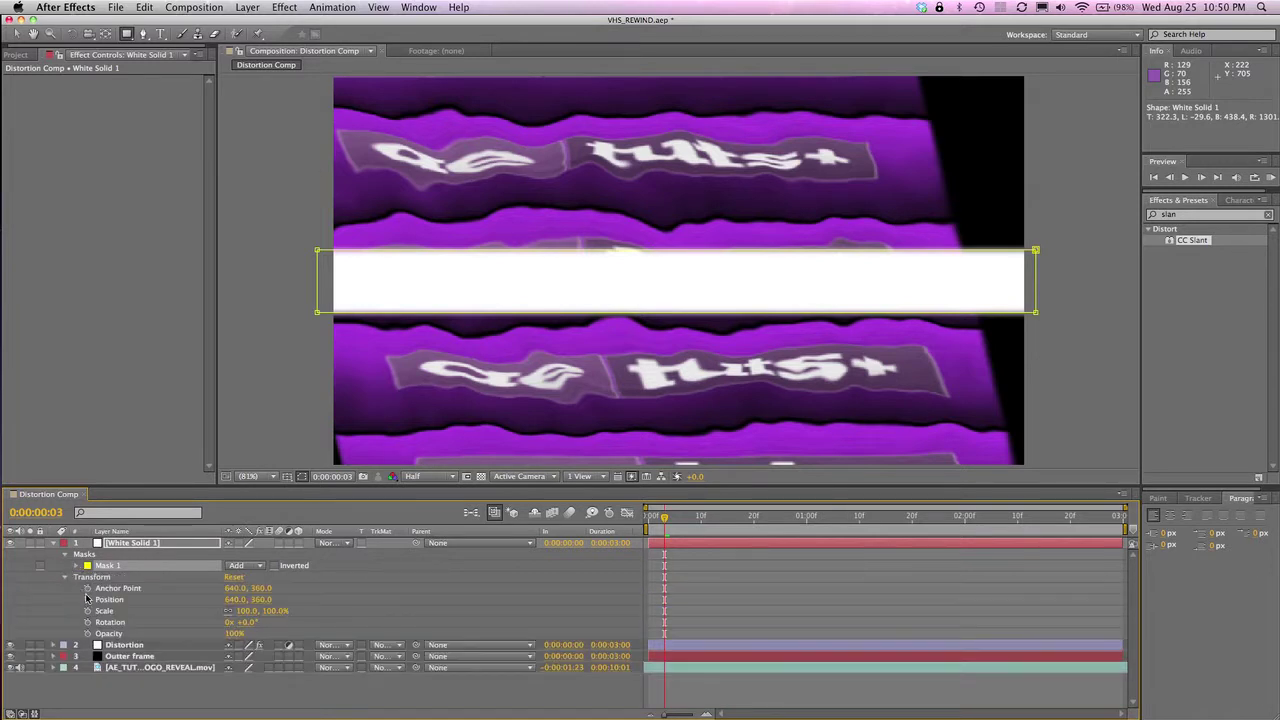
pyautogui.click(87, 600)
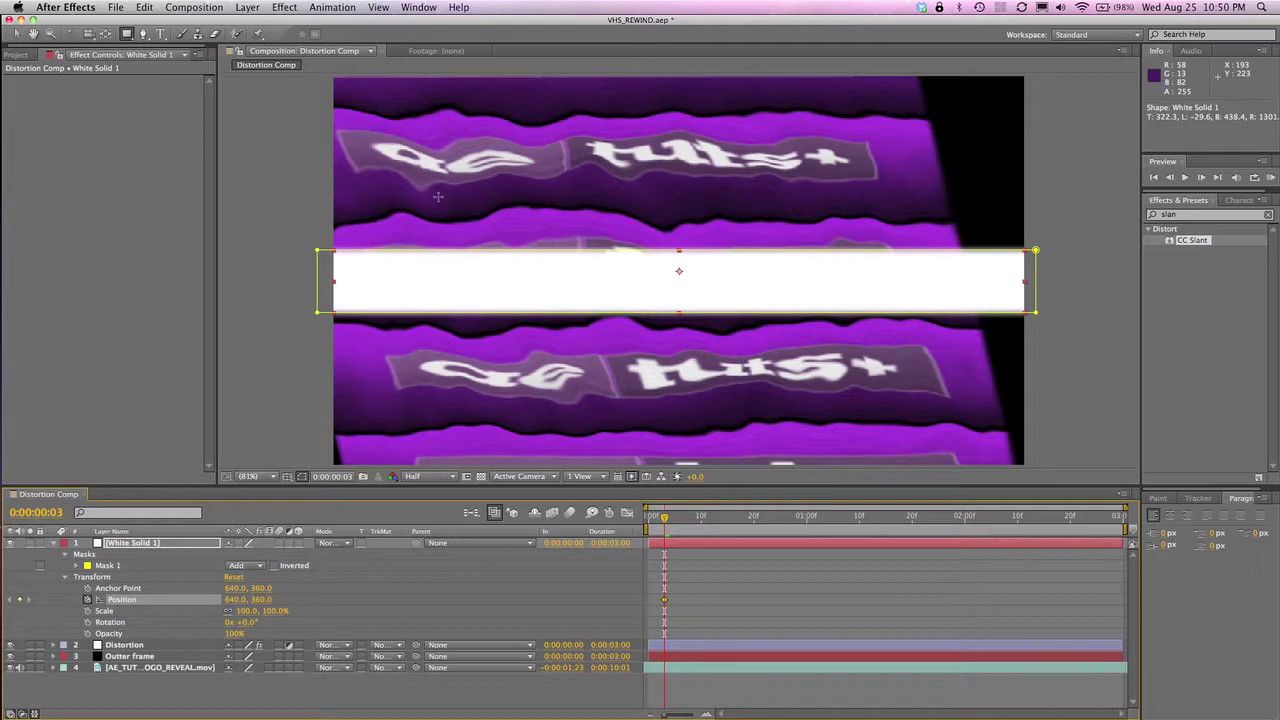
pyautogui.click(17, 35)
pyautogui.moveTo(626, 267); pyautogui.dragTo(617, 41)
pyautogui.press('space')
pyautogui.moveTo(585, 191); pyautogui.dragTo(583, 268)
pyautogui.moveTo(559, 137); pyautogui.dragTo(556, 121)
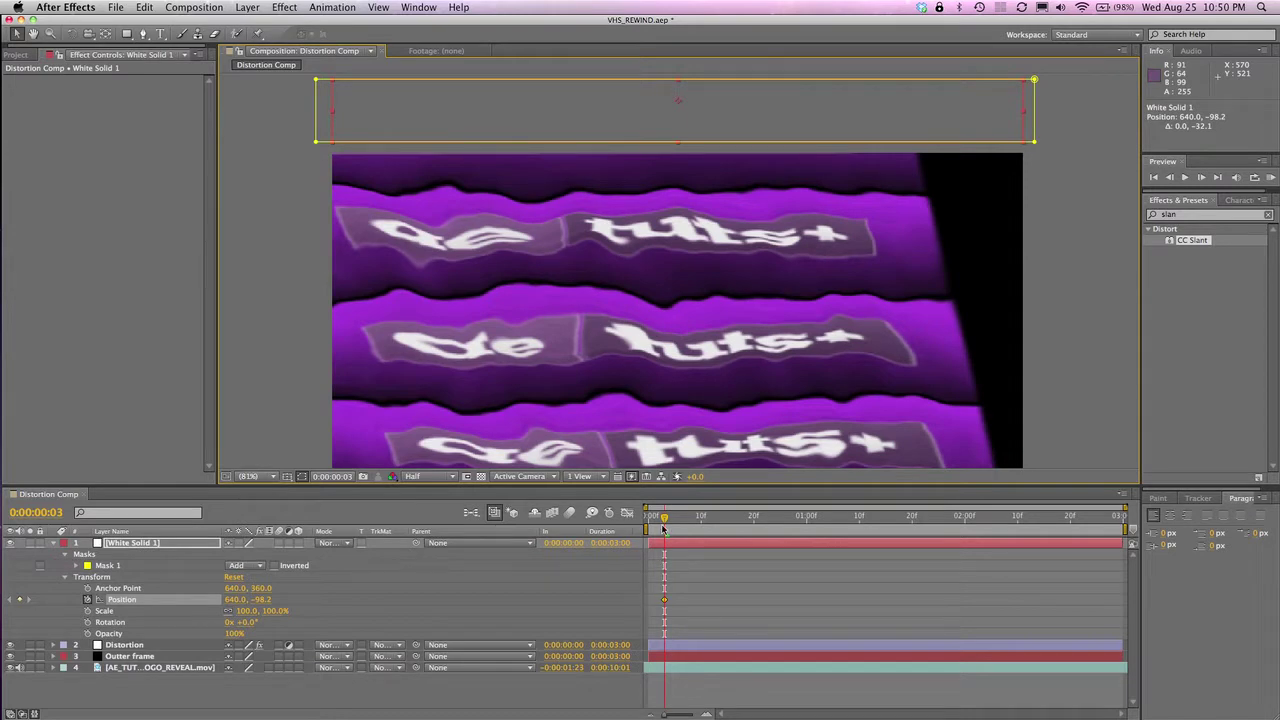
# Step: At 0:00:00:05, move the white band straight down over the logo, to a Position of about 640, 344
pyautogui.click(40, 512)
pyautogui.write('5')
pyautogui.press('Return')
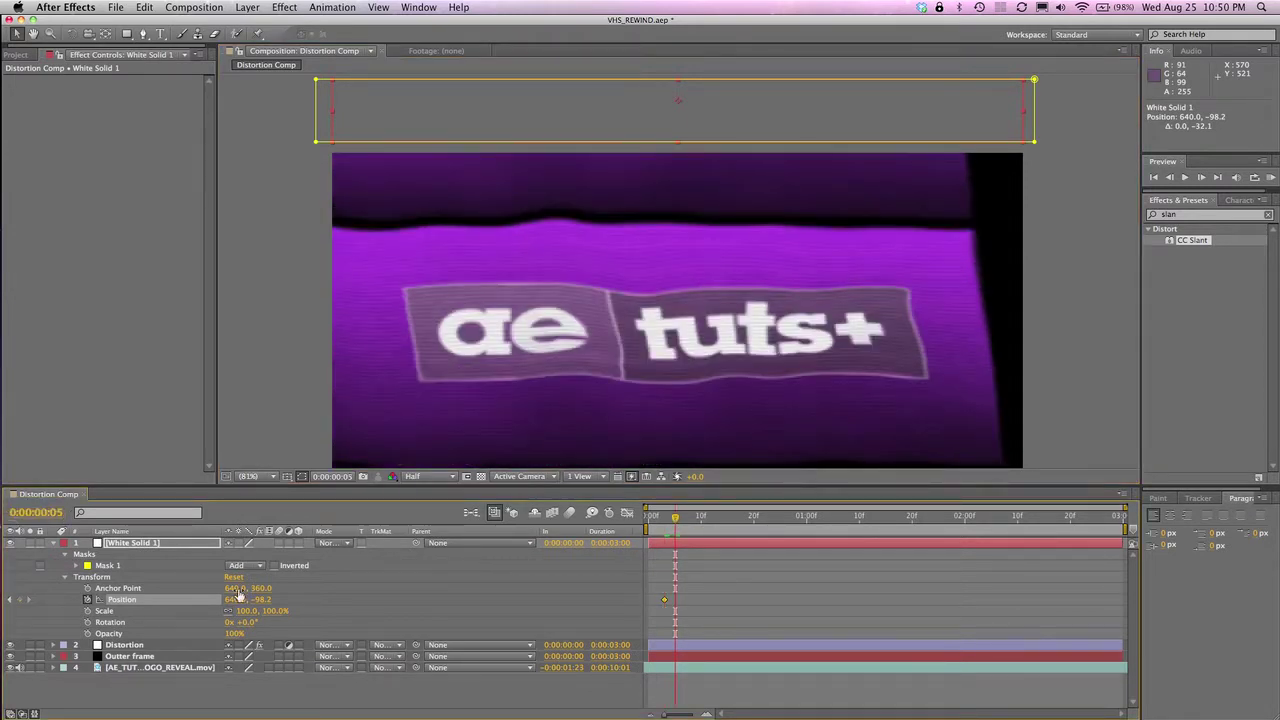
pyautogui.moveTo(561, 119); pyautogui.dragTo(563, 358)
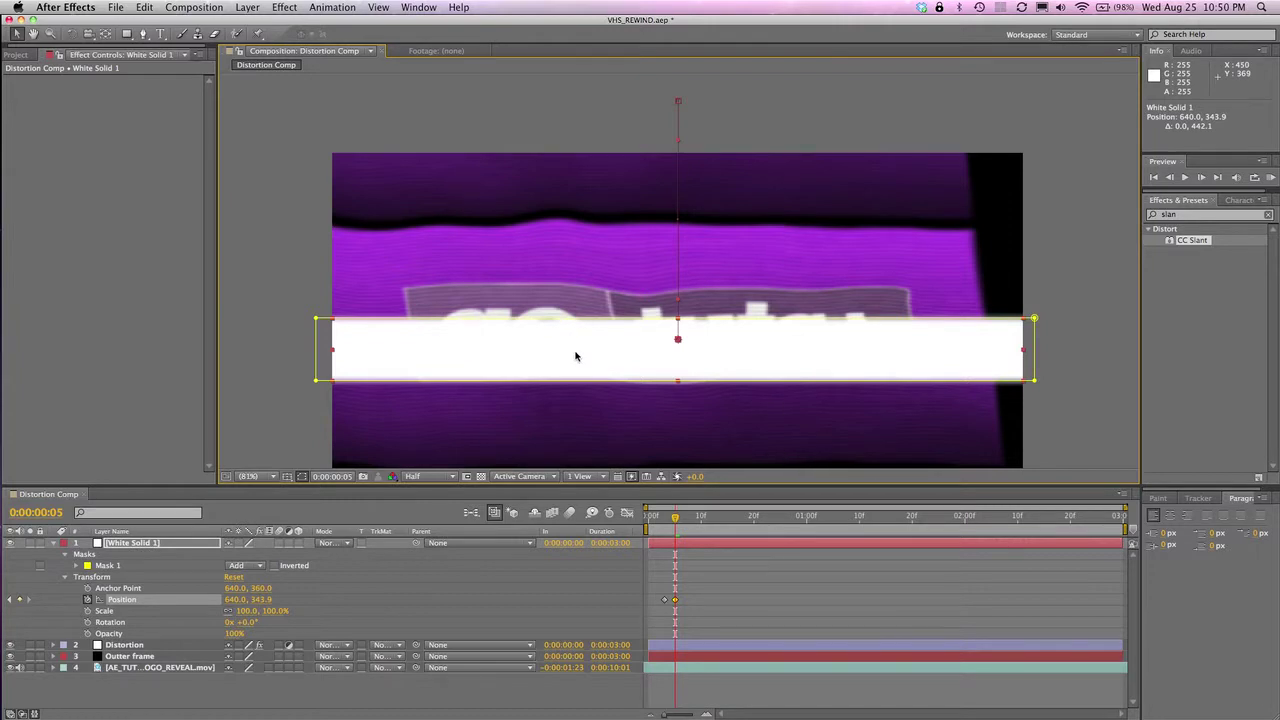
# Step: Copy the 0:00:00:05 Position keyframe to 0:00:00:21 so the band holds over the logo
pyautogui.click(57, 513)
pyautogui.write('21')
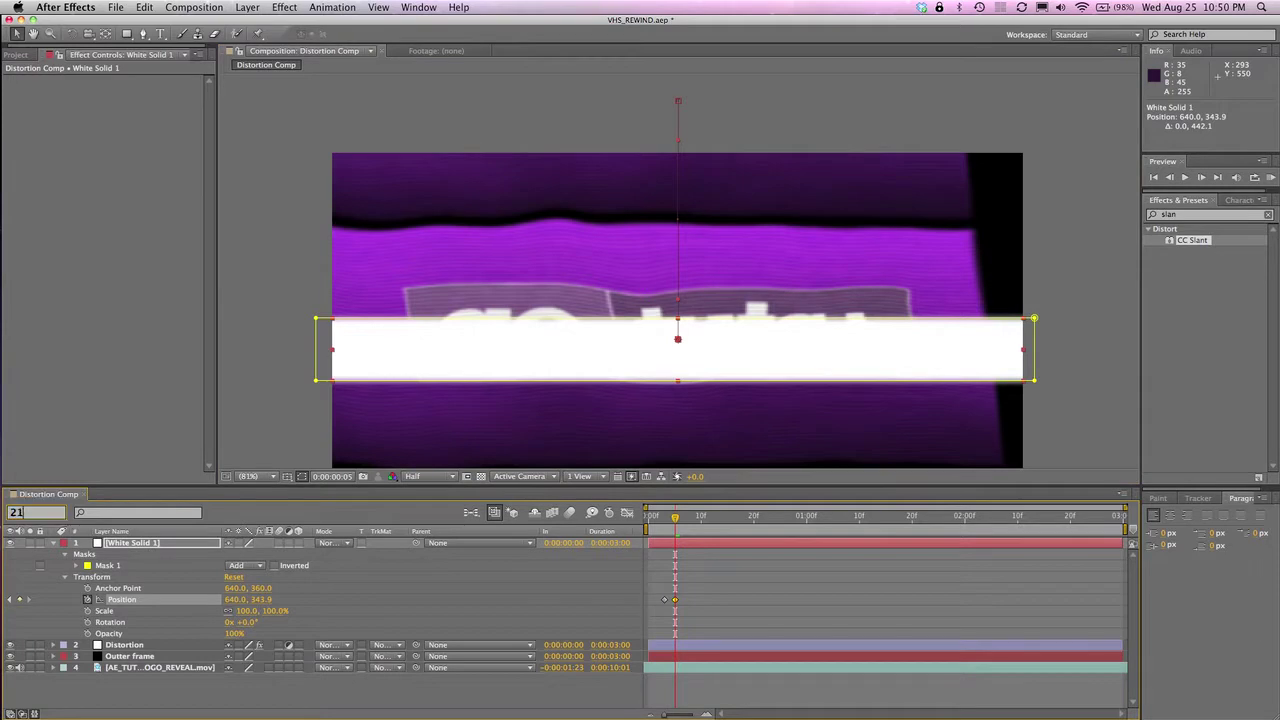
pyautogui.press('Return')
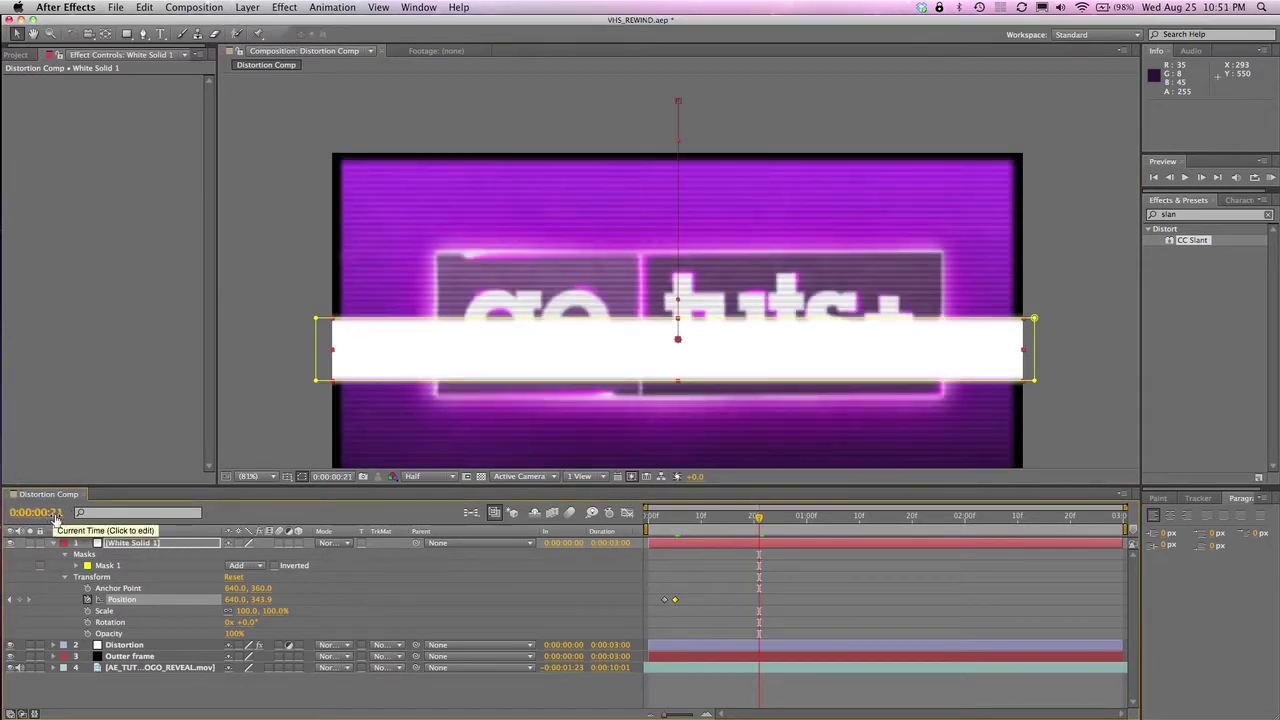
pyautogui.click(680, 588)
pyautogui.press('super+v')
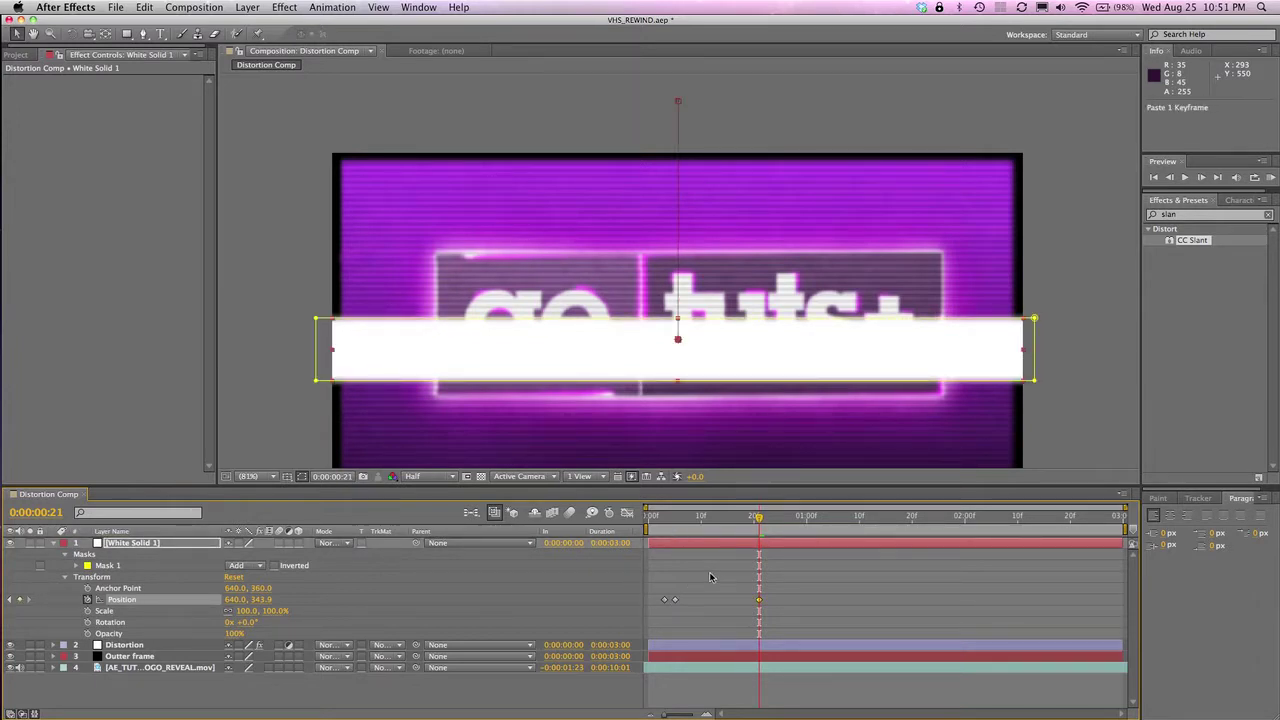
pyautogui.moveTo(675, 522); pyautogui.dragTo(758, 522)
# Step: Copy the off-frame Position keyframe from 0:00:00:03 to 0:00:00:24 and scrub through the band's motion
pyautogui.click(58, 513)
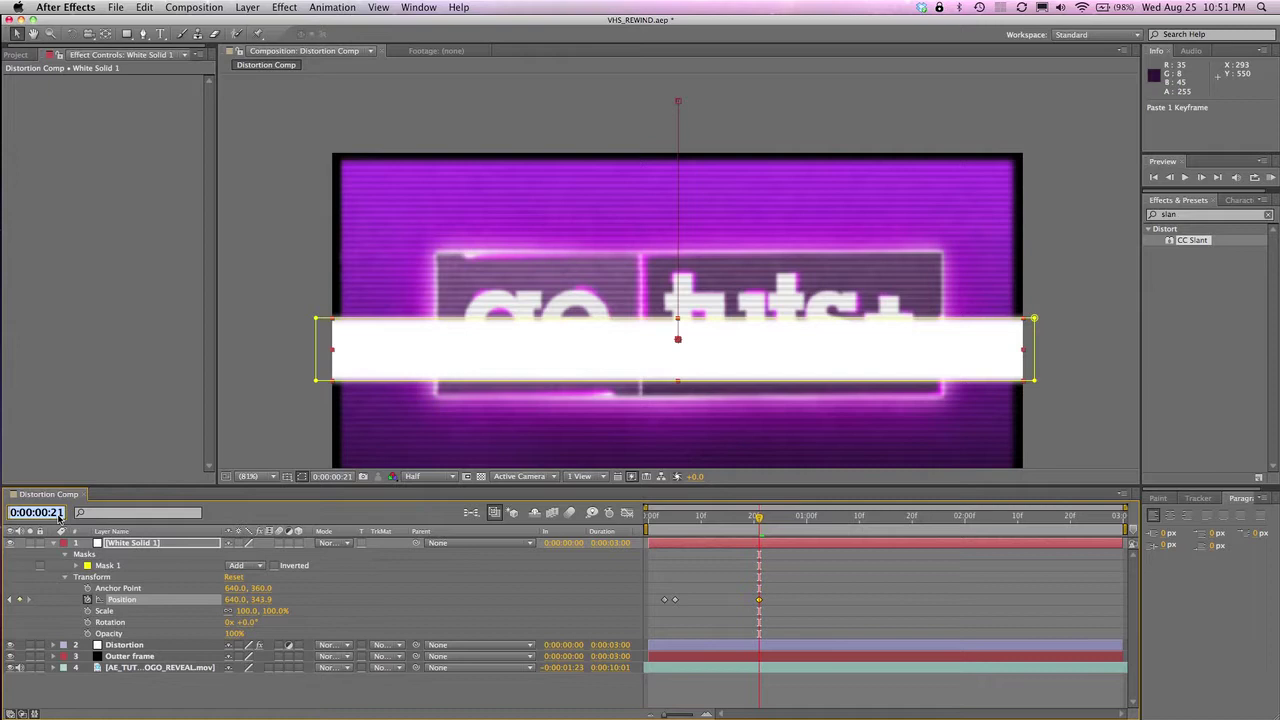
pyautogui.write('24')
pyautogui.press('Return')
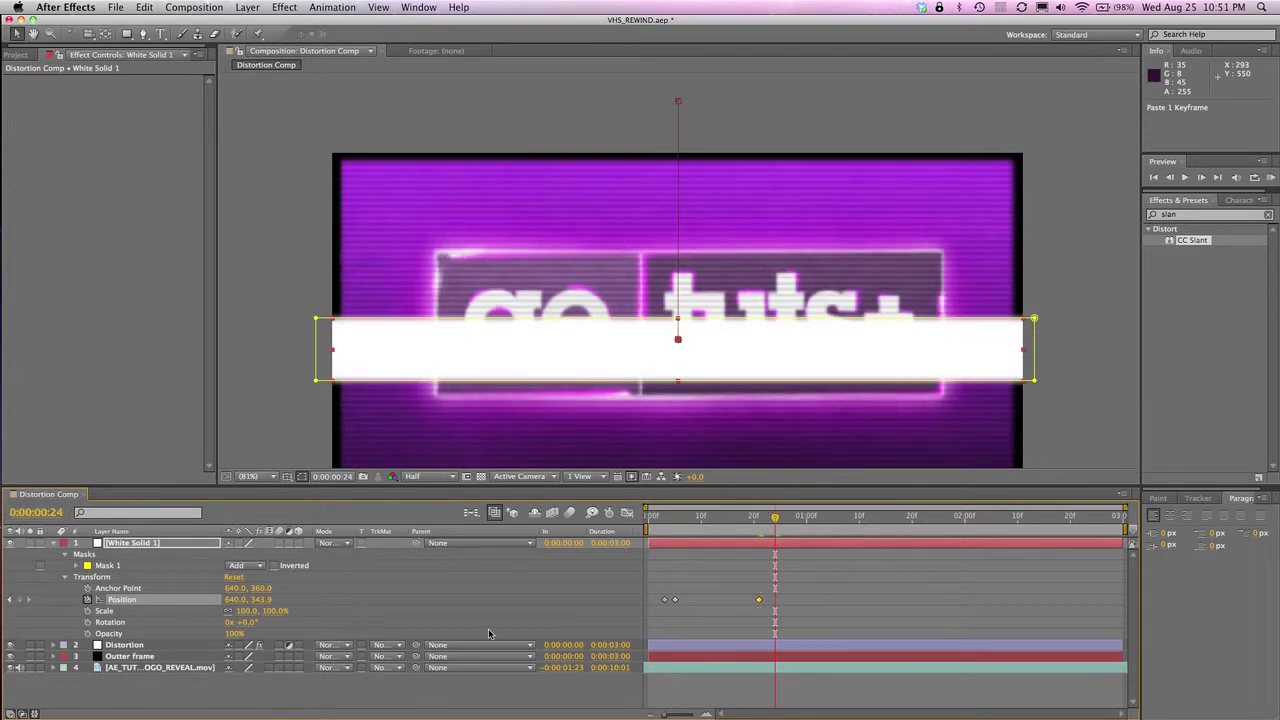
pyautogui.moveTo(653, 584); pyautogui.dragTo(668, 607)
pyautogui.press('super+v')
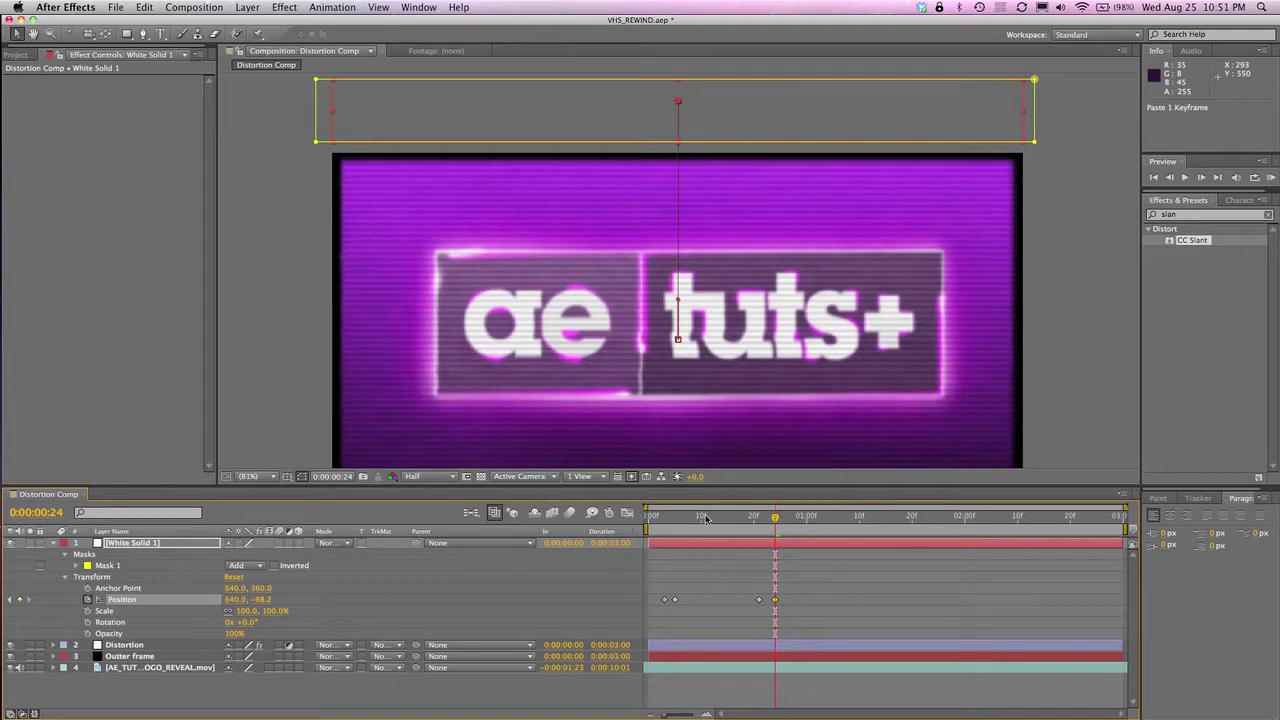
pyautogui.click(672, 520)
pyautogui.moveTo(666, 521); pyautogui.dragTo(706, 532)
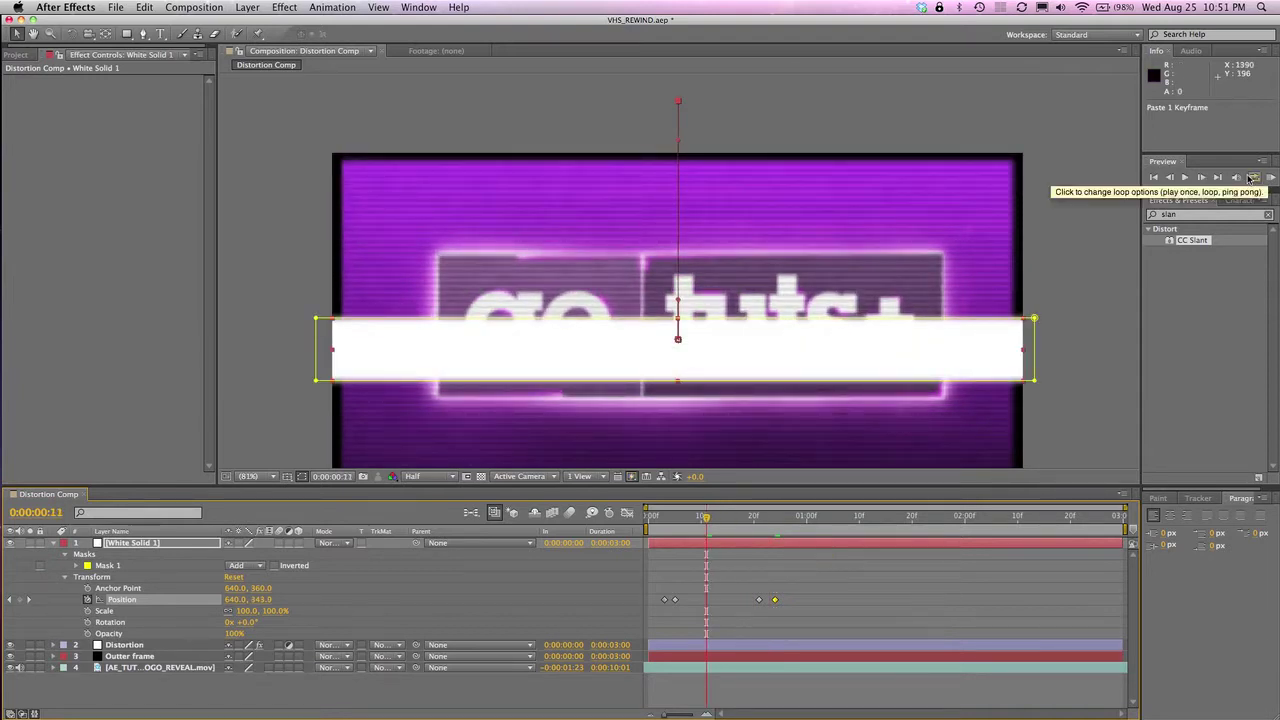
# Step: Search the effects for "frac" and apply Fractal Noise to the white solid
pyautogui.moveTo(1203, 215); pyautogui.dragTo(1083, 221)
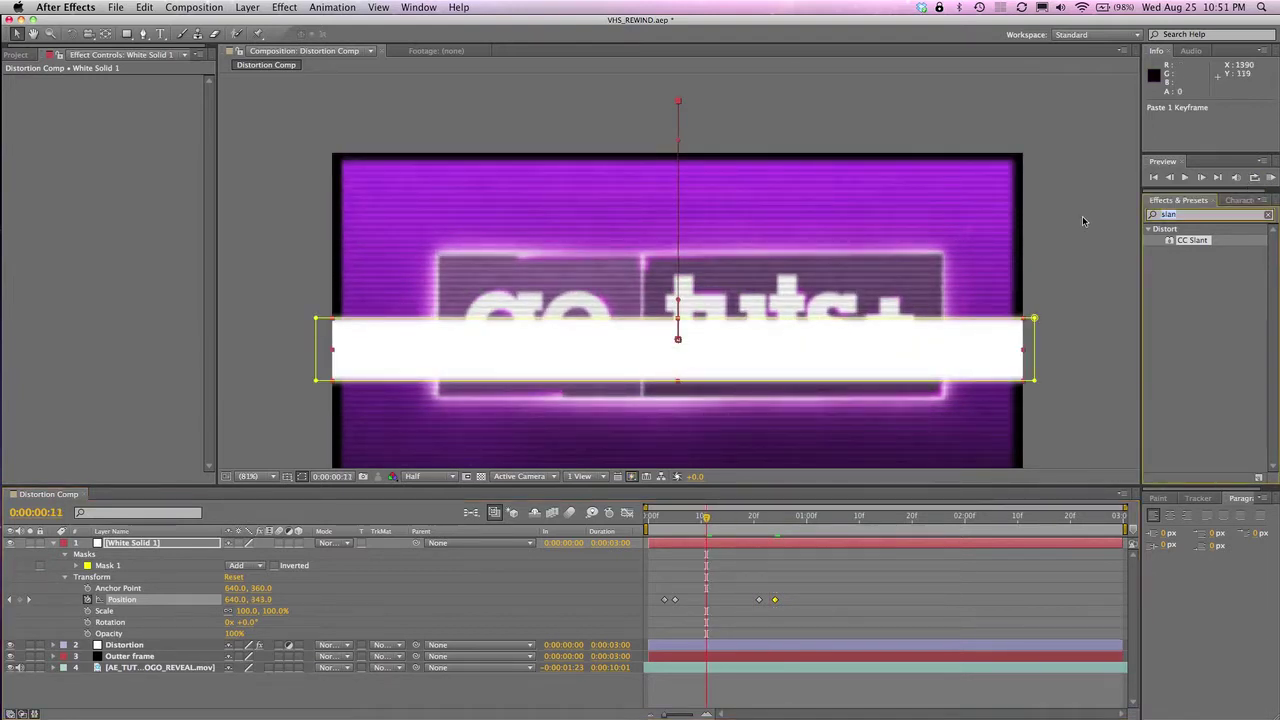
pyautogui.write('frac')
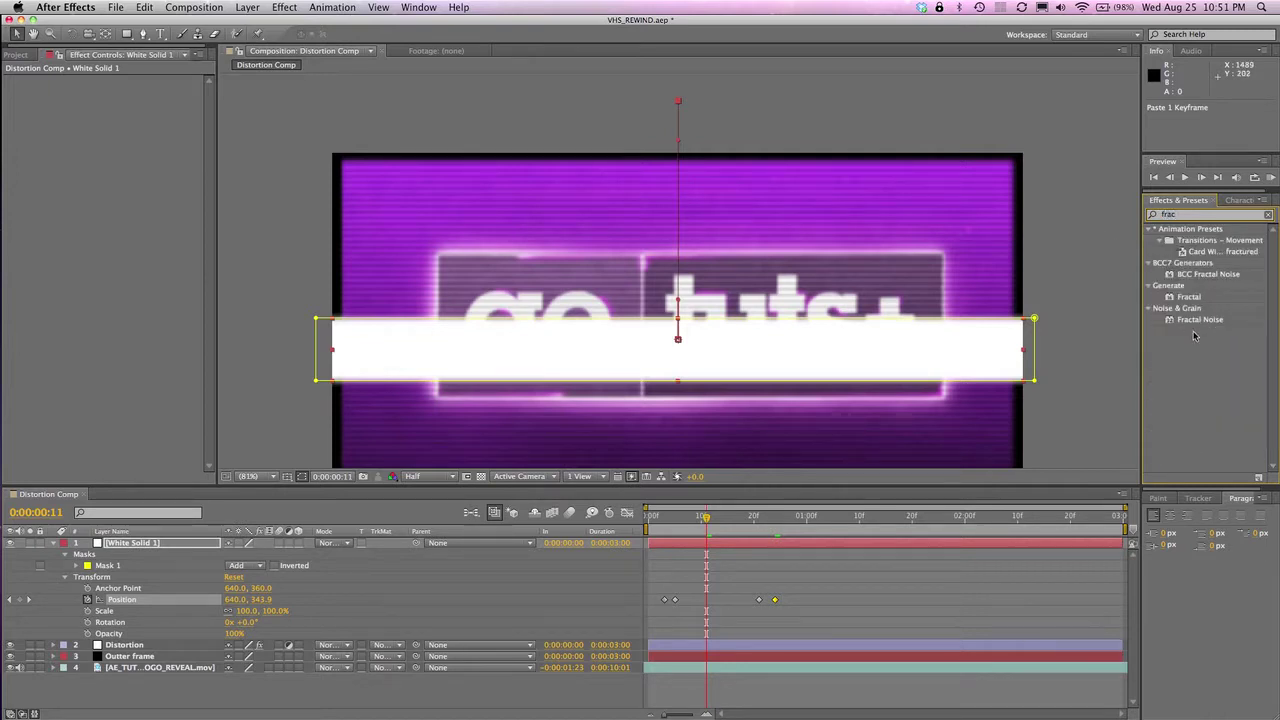
pyautogui.moveTo(1199, 320); pyautogui.dragTo(1006, 381)
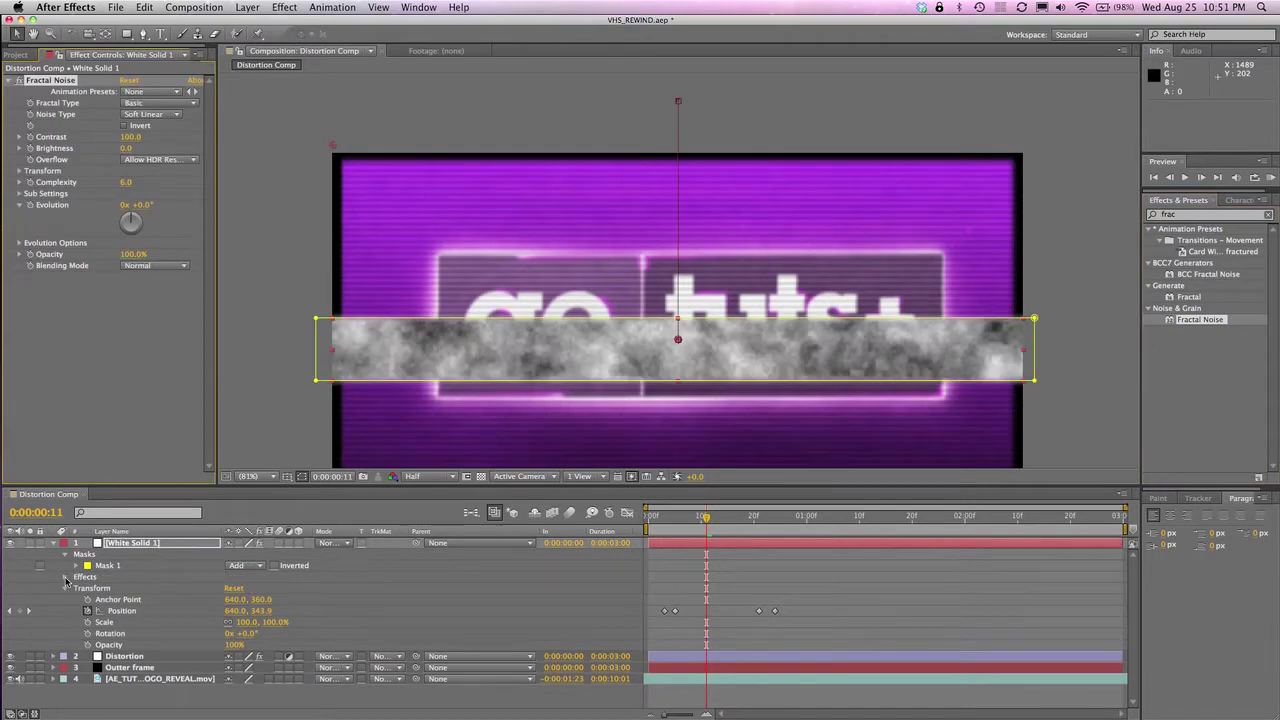
# Step: Set Fractal Noise's Brightness to 24 and its Transform Scale to 5
pyautogui.click(127, 150)
pyautogui.press('Return')
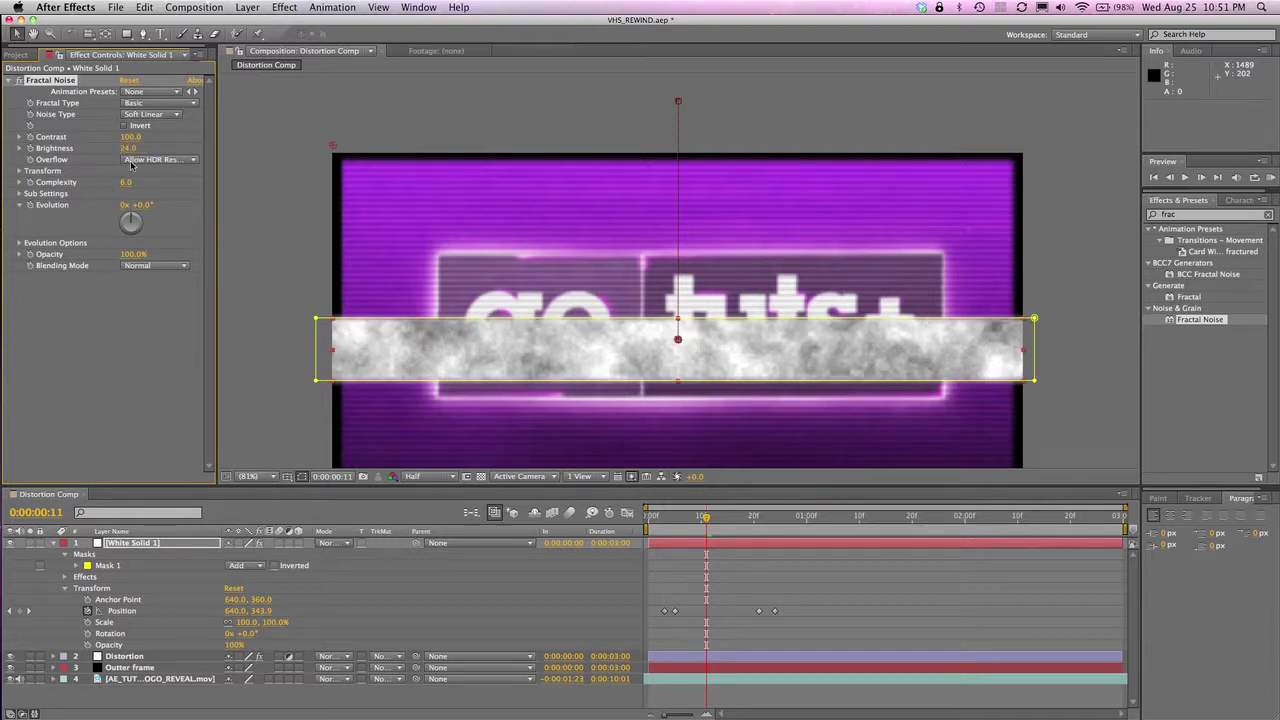
pyautogui.click(19, 172)
pyautogui.click(130, 205)
pyautogui.write('5')
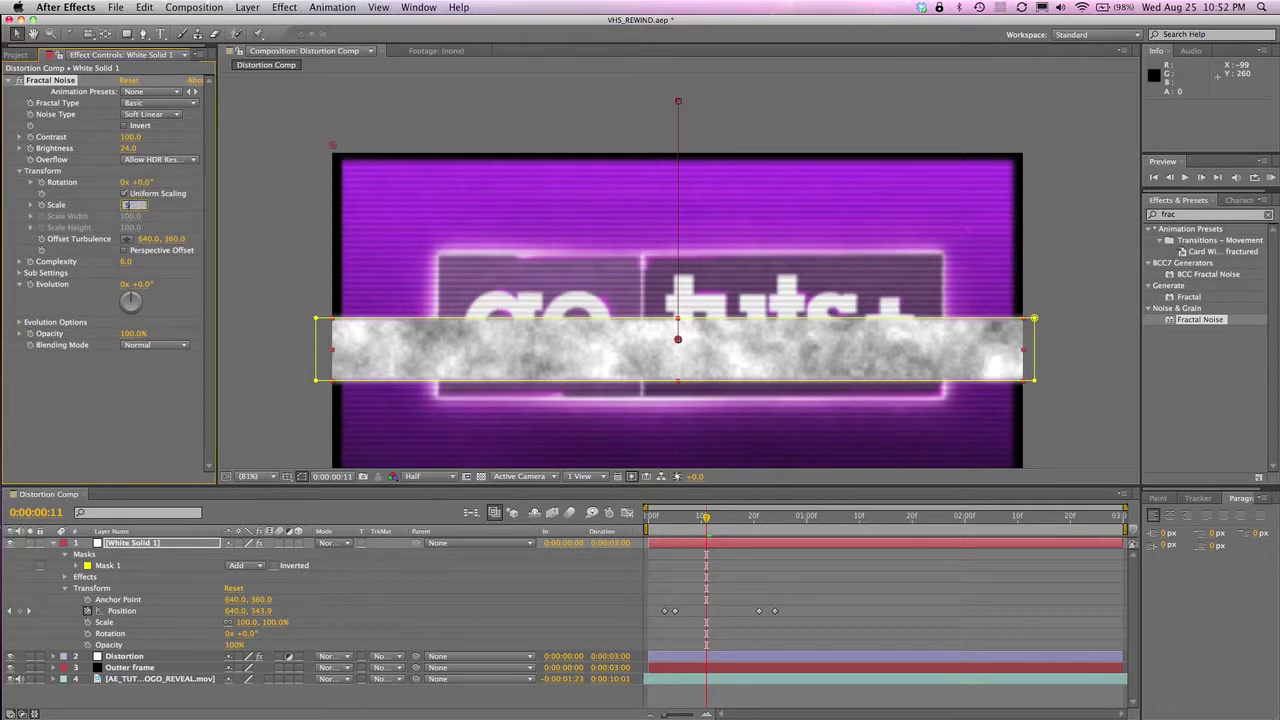
pyautogui.press('Return')
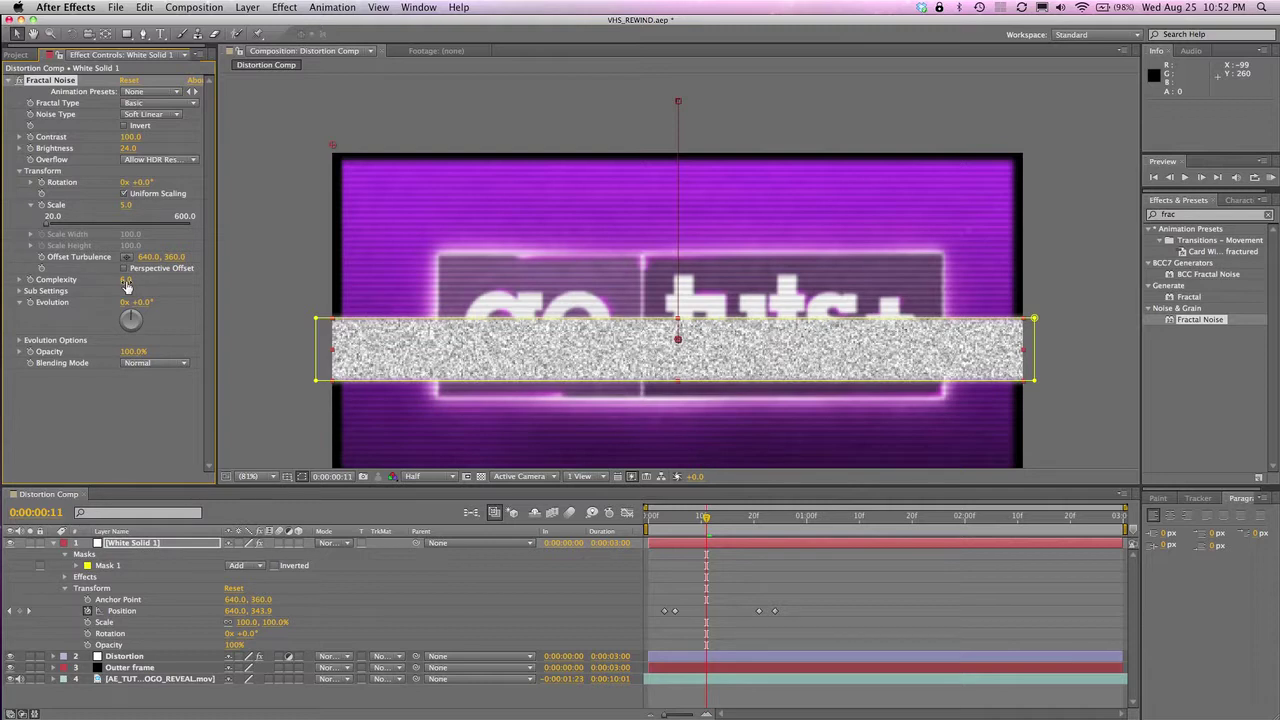
# Step: Drive Fractal Noise's Evolution with the expression time * 5000
pyautogui.keyDown('alt'); pyautogui.click(30, 305); pyautogui.keyUp('alt')
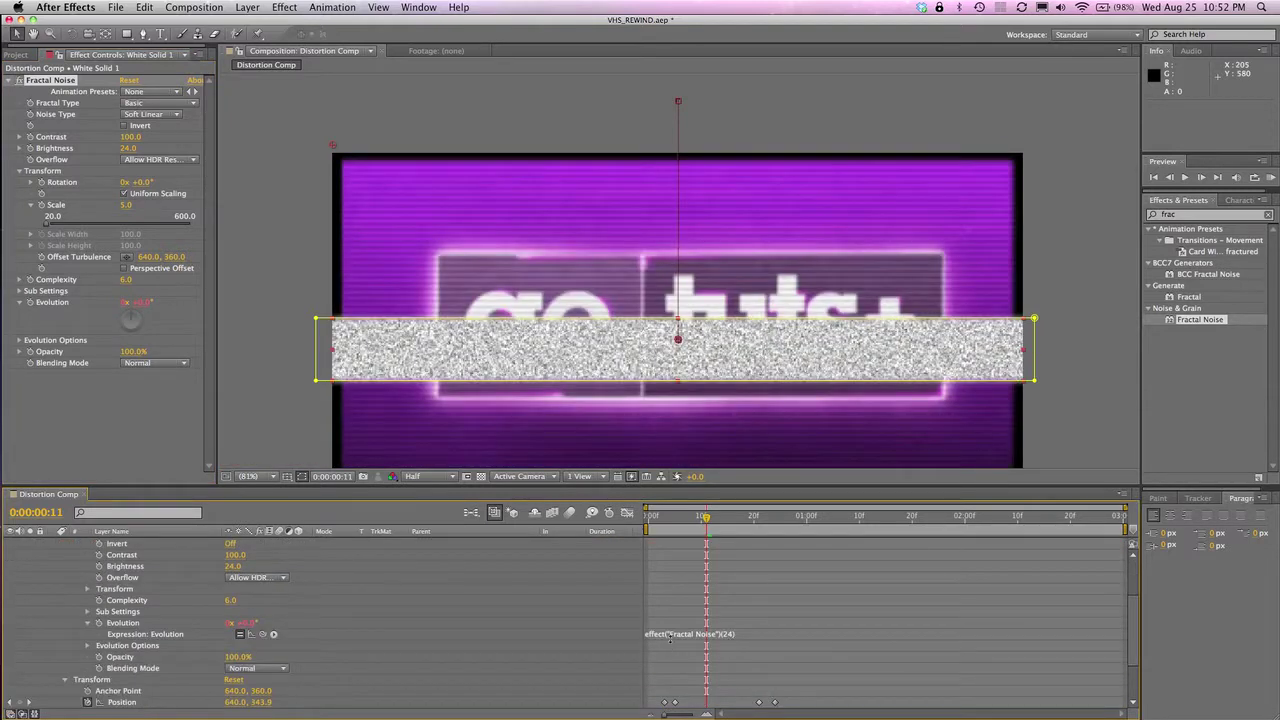
pyautogui.click(693, 634)
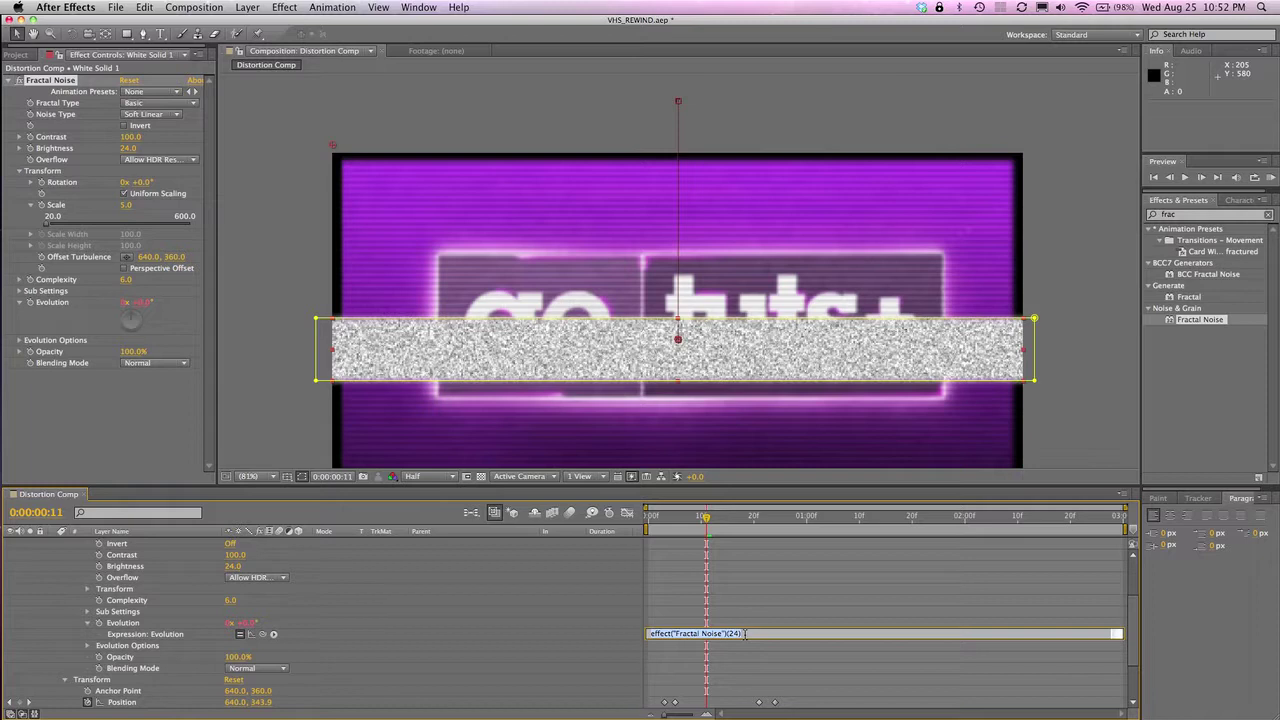
pyautogui.write('time * 5000')
pyautogui.press('Return')
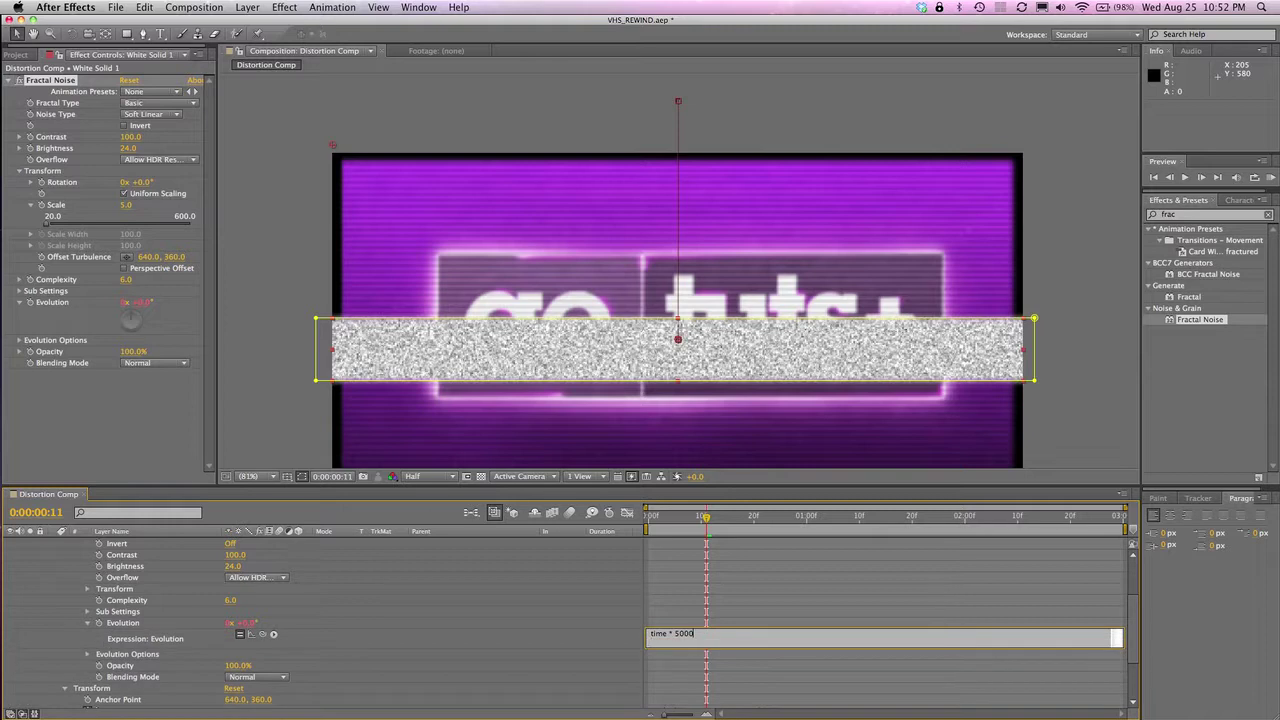
pyautogui.click(776, 602)
# Step: Collapse the white solid's Effects, Transform and Masks groups and the layer itself
pyautogui.scroll(4, 765, 611)
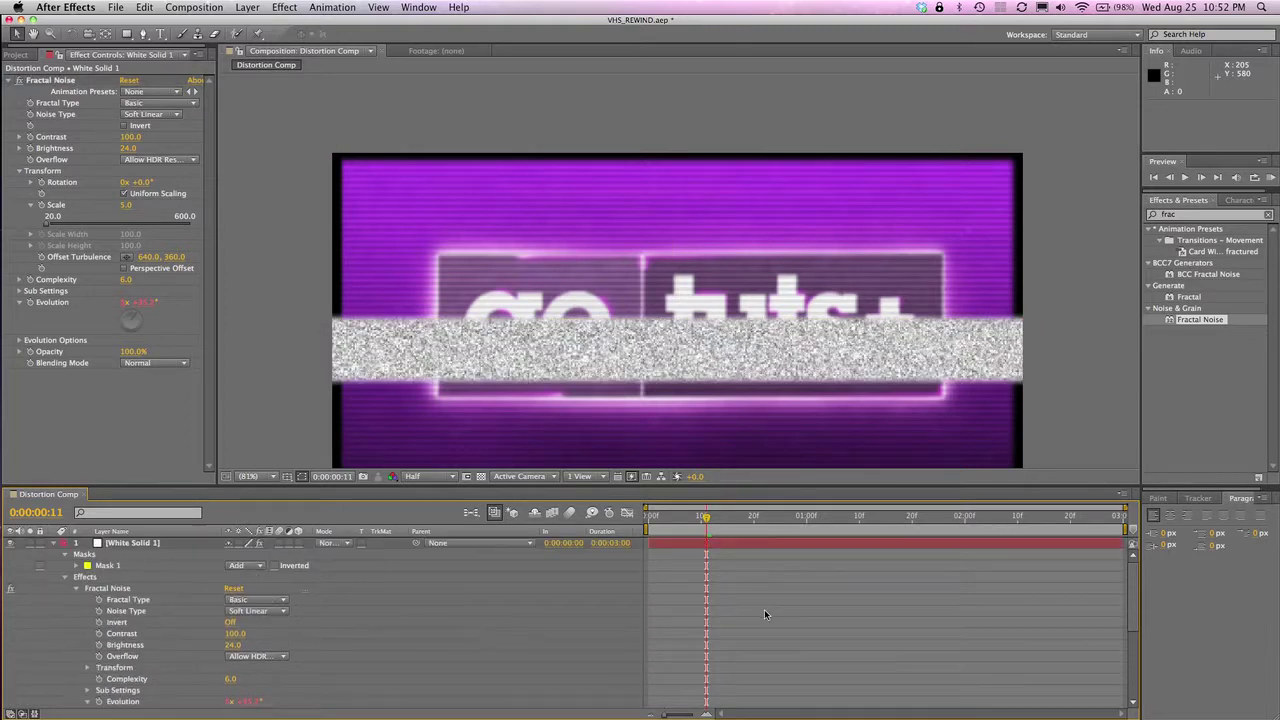
pyautogui.click(67, 580)
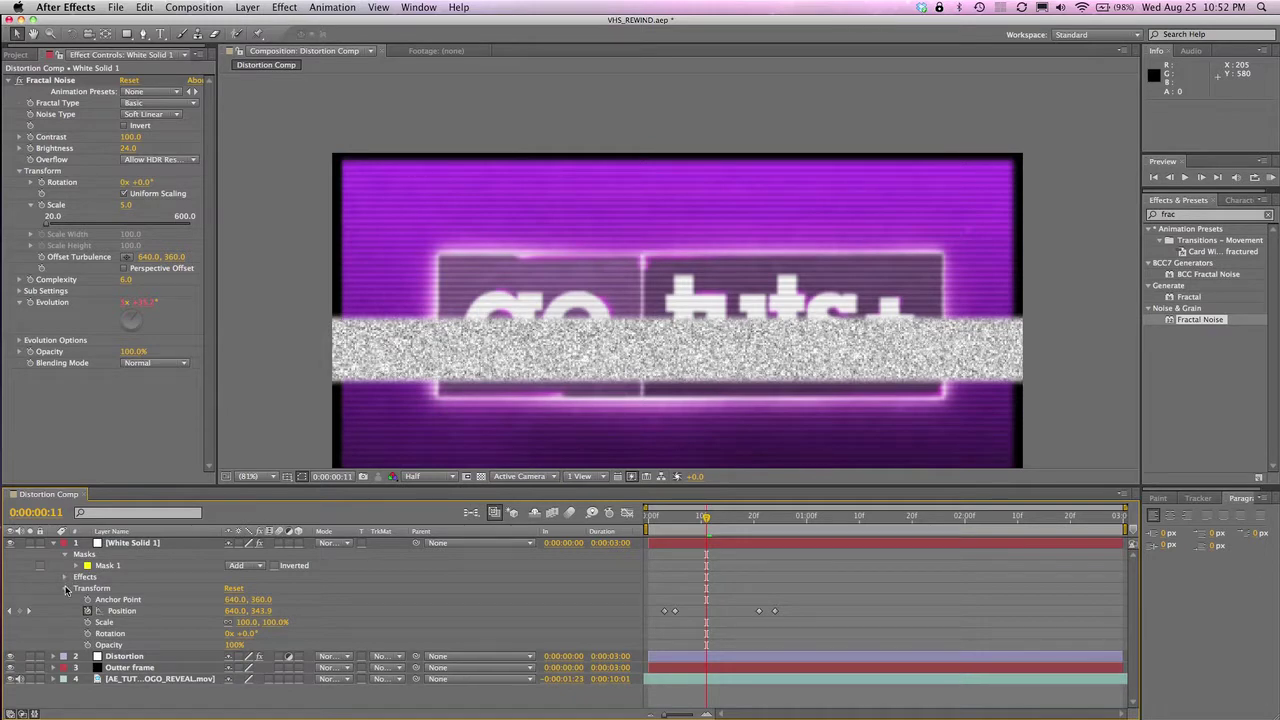
pyautogui.click(67, 589)
pyautogui.click(65, 554)
pyautogui.click(53, 543)
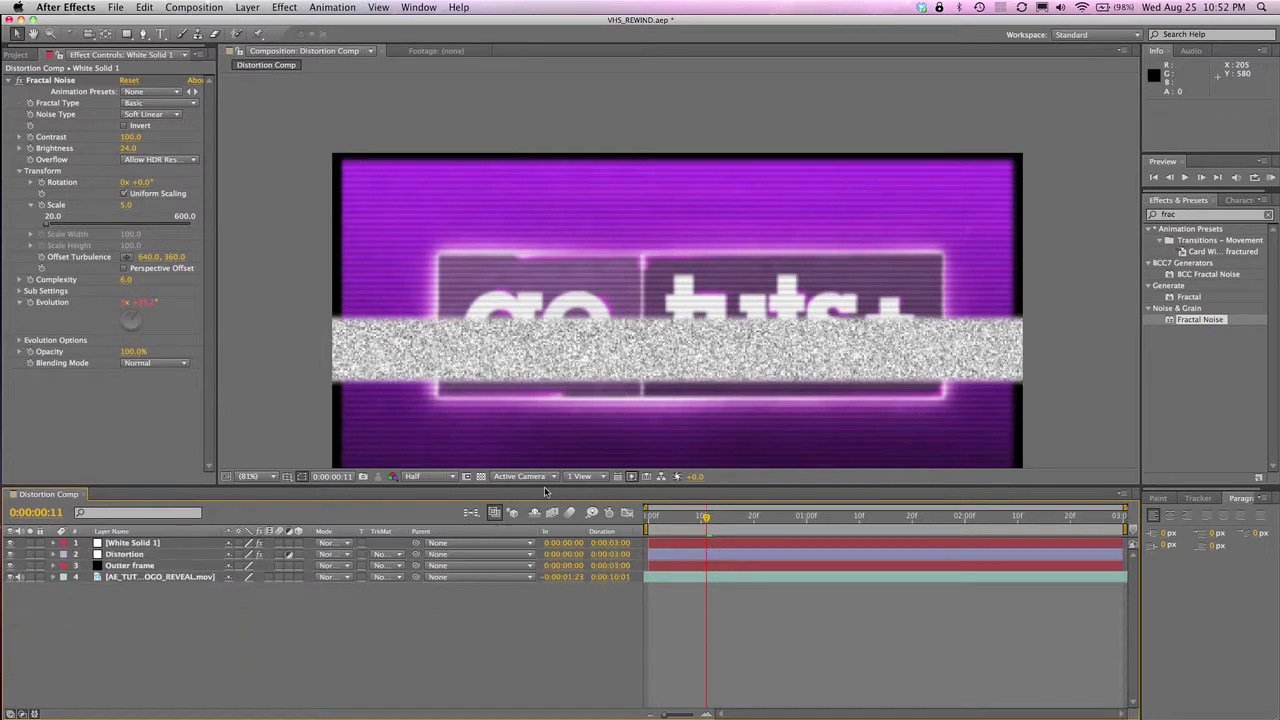
# Step: Expand the white solid's property groups and end the work area at 0:00:00:24
pyautogui.click(53, 543)
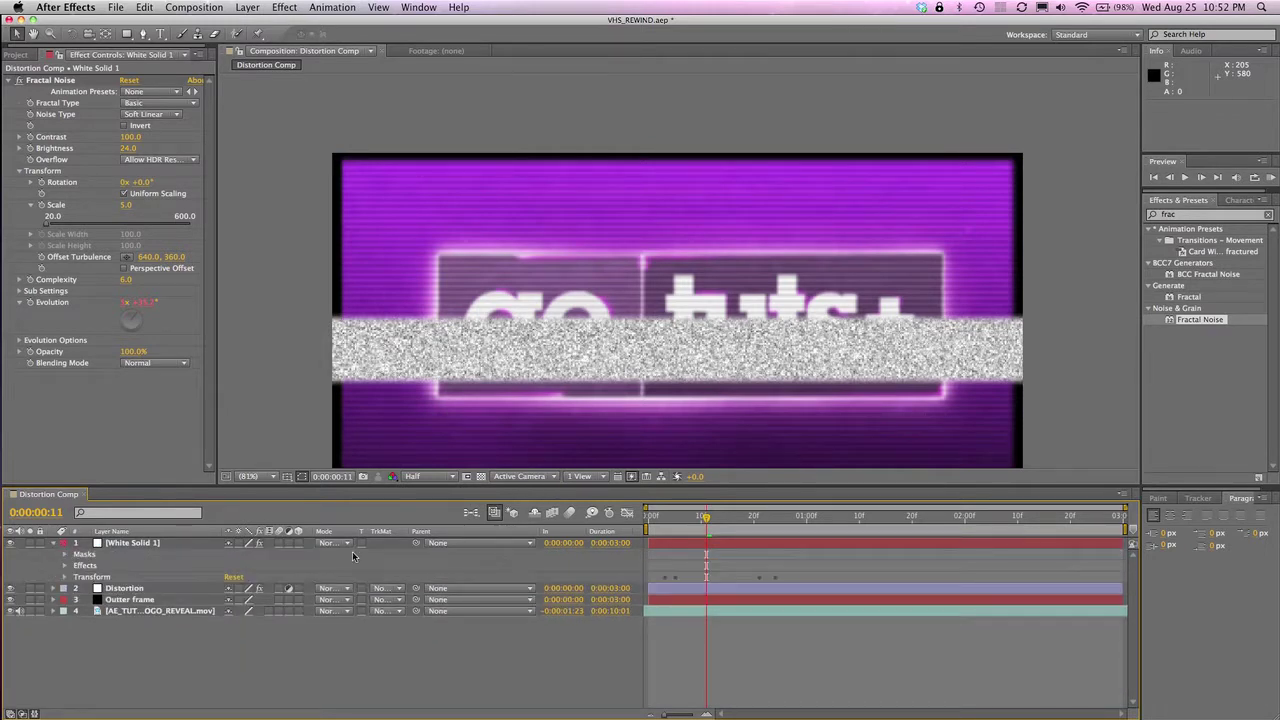
pyautogui.click(770, 517)
pyautogui.click(776, 518)
pyautogui.press('n')
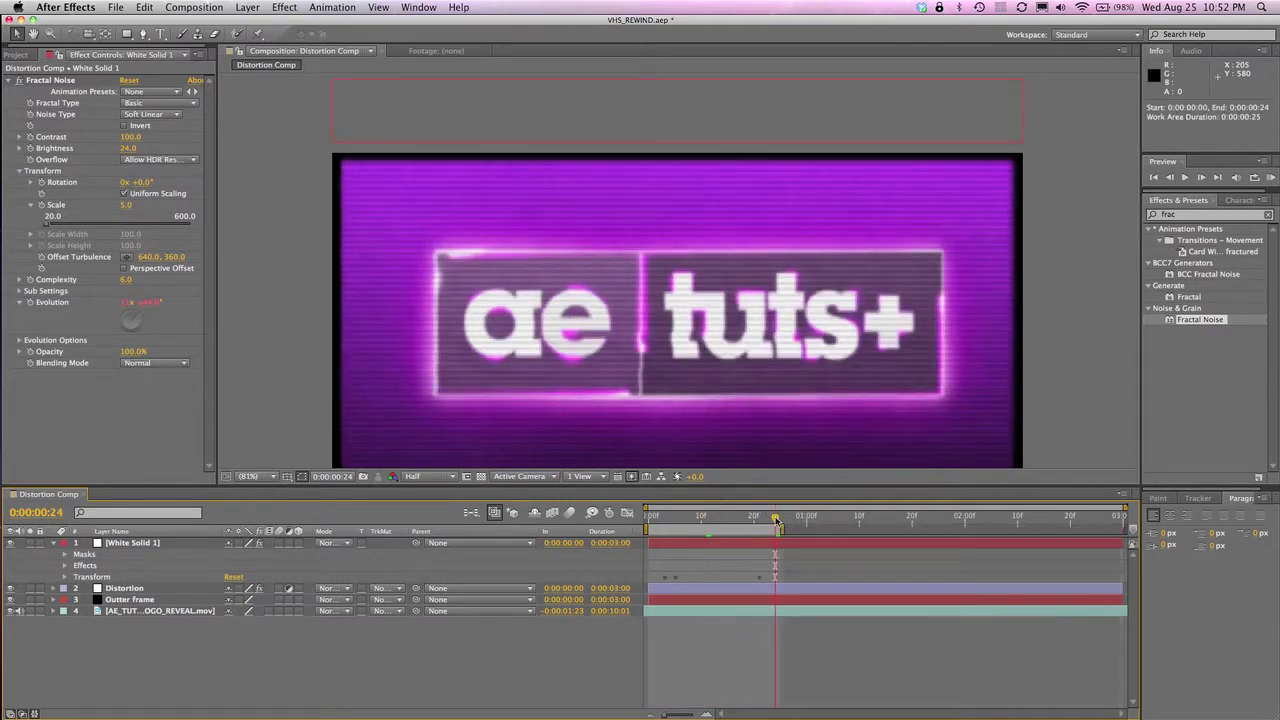
# Step: Preview the work area's animation and return to 0:00:00:10 with the static band over the logo
pyautogui.click(194, 7)
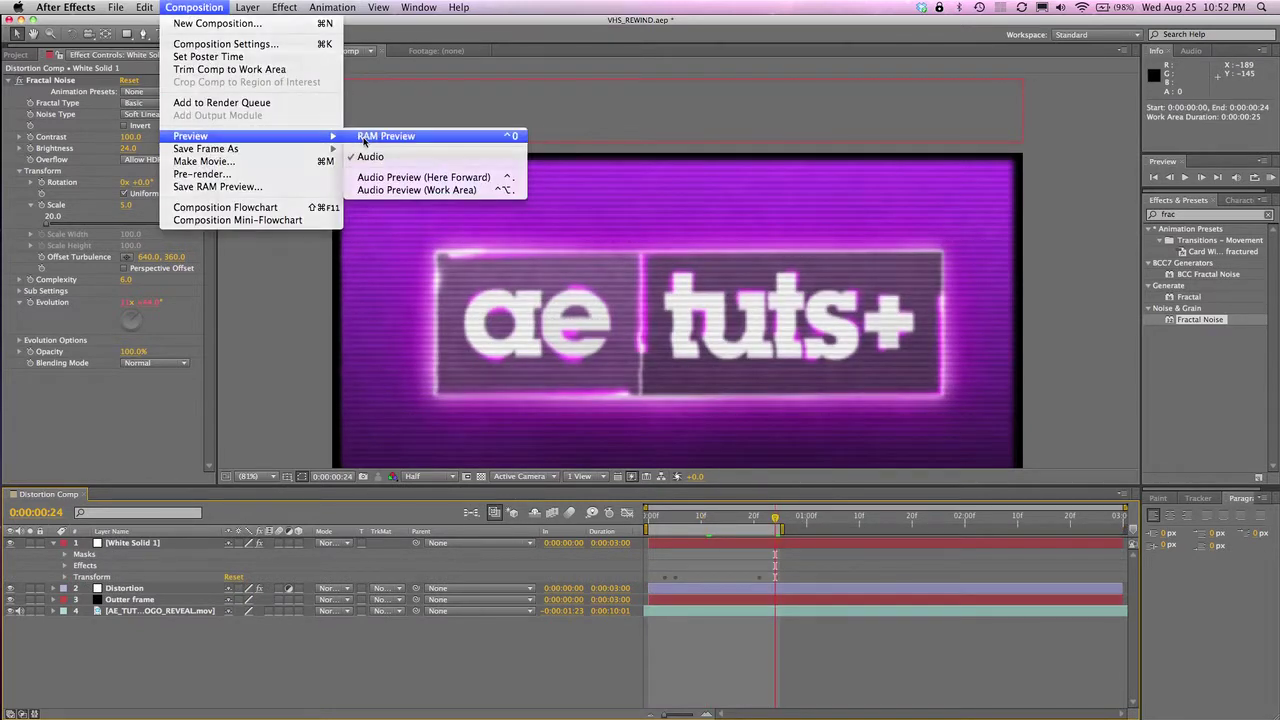
pyautogui.click(363, 139)
pyautogui.press('space')
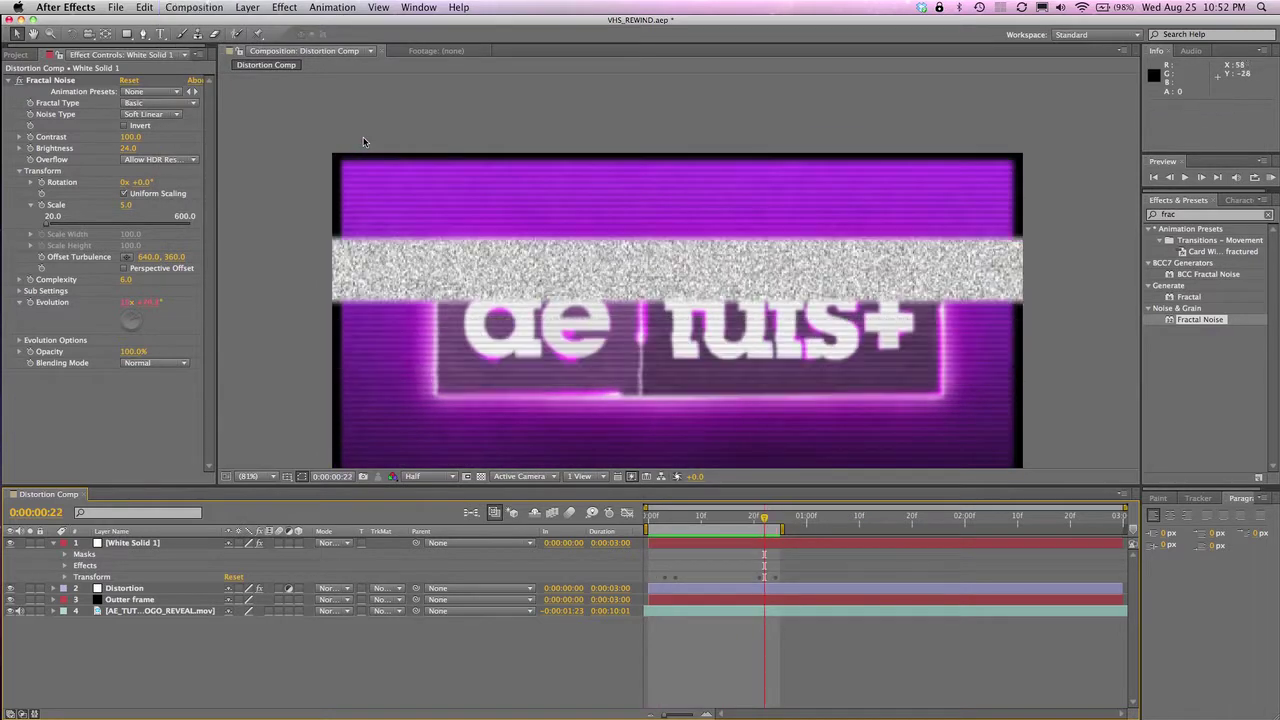
pyautogui.moveTo(740, 518); pyautogui.dragTo(701, 521)
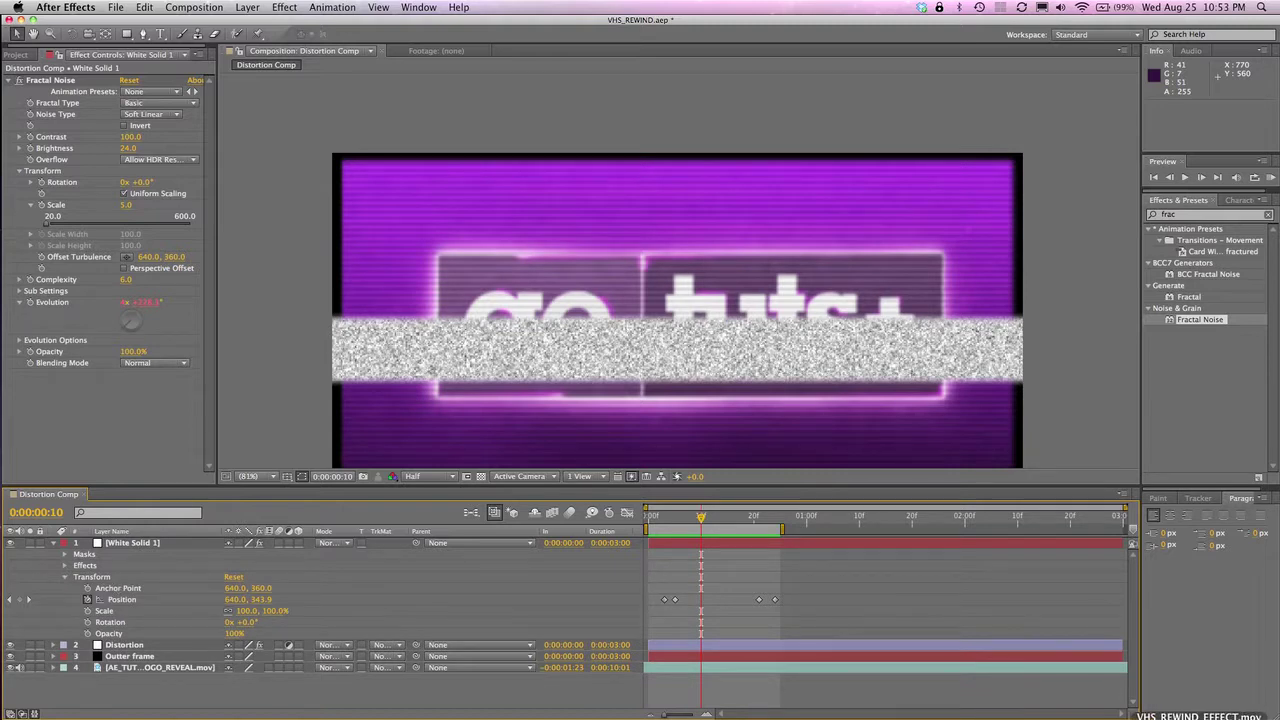
# Step: Switch to Safari, view the MotionScript.com expressions site, and minimize the browser window
pyautogui.click(1120, 718)
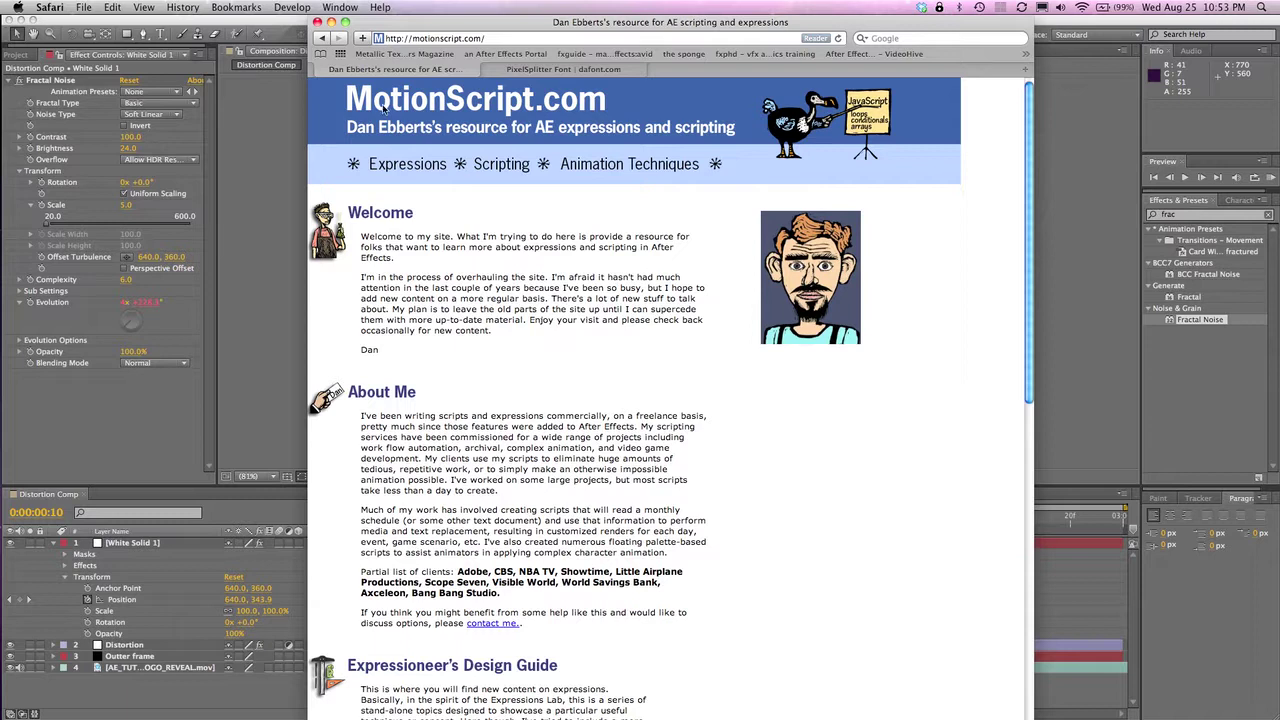
pyautogui.click(331, 22)
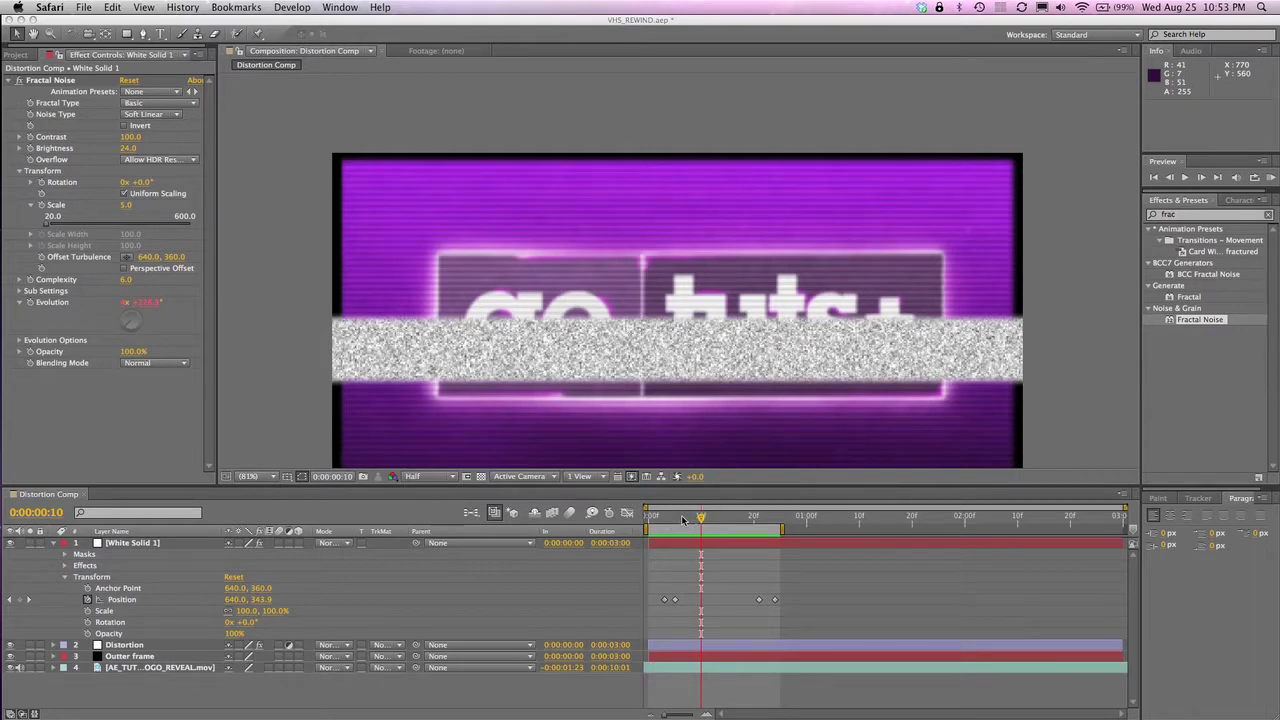
# Step: Add the expression w = wiggle(3,45); [value[0], w[1]] to the white solid's Position and scrub through its motion
pyautogui.click(87, 600)
pyautogui.keyDown('alt'); pyautogui.click(87, 600); pyautogui.keyUp('alt')
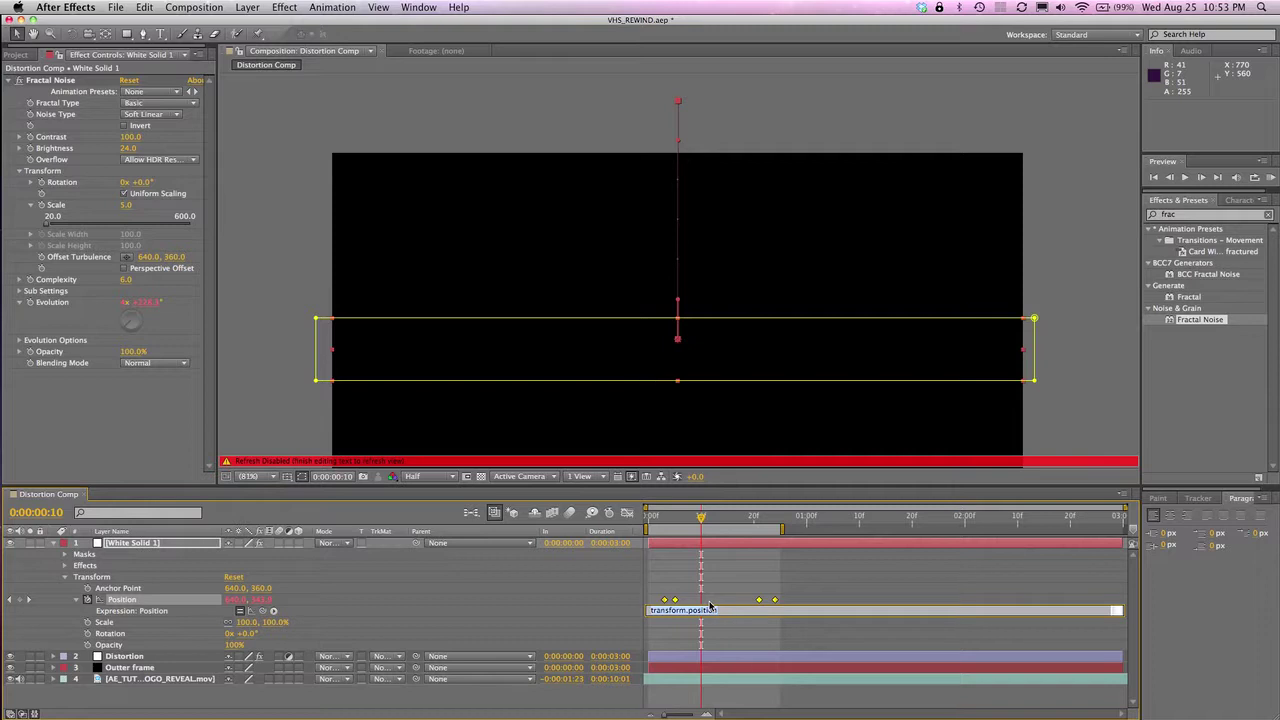
pyautogui.write('w =')
pyautogui.write(' wiggle(3,45')
pyautogui.write(';')
pyautogui.press('Return')
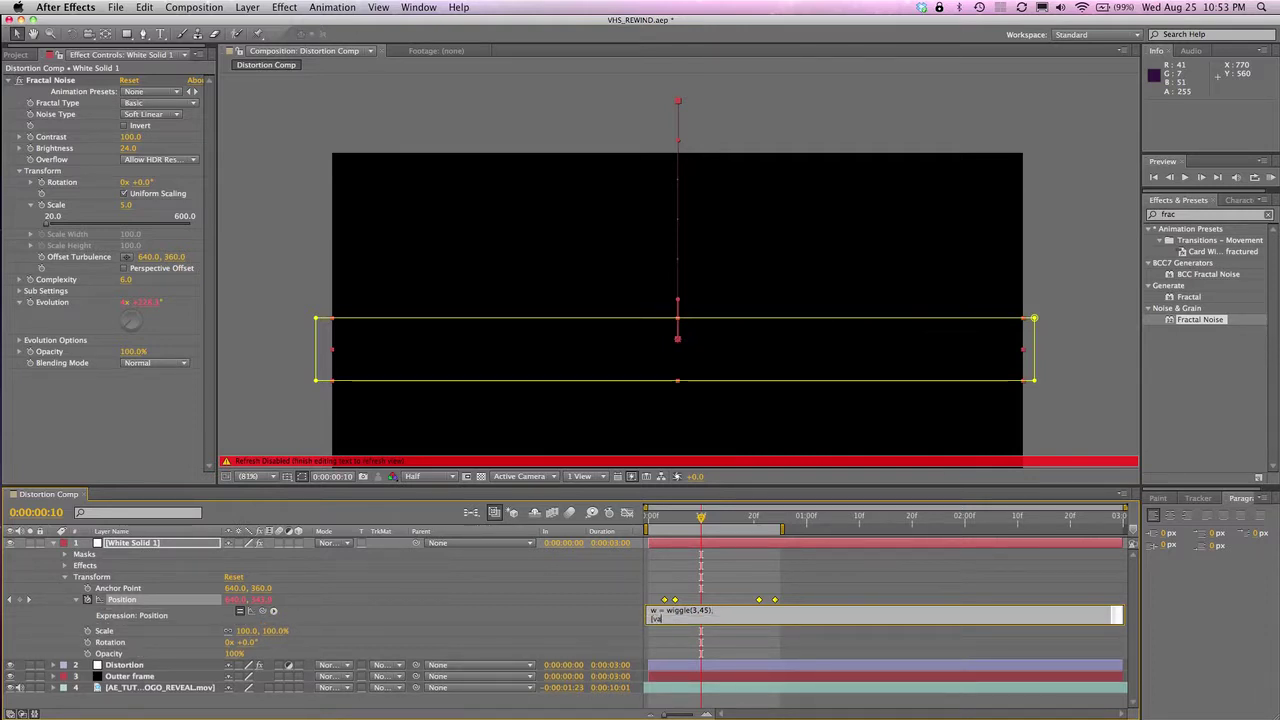
pyautogui.write('[value]')
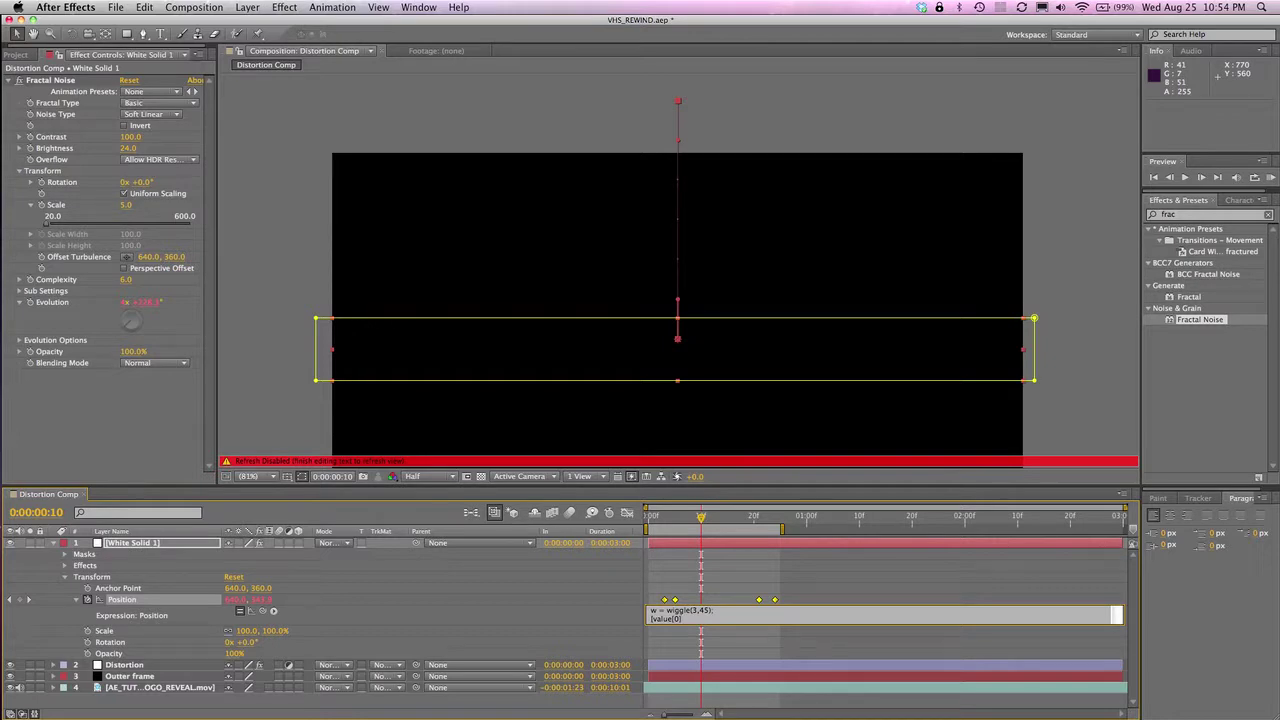
pyautogui.write(', w[1]')
pyautogui.click(725, 640)
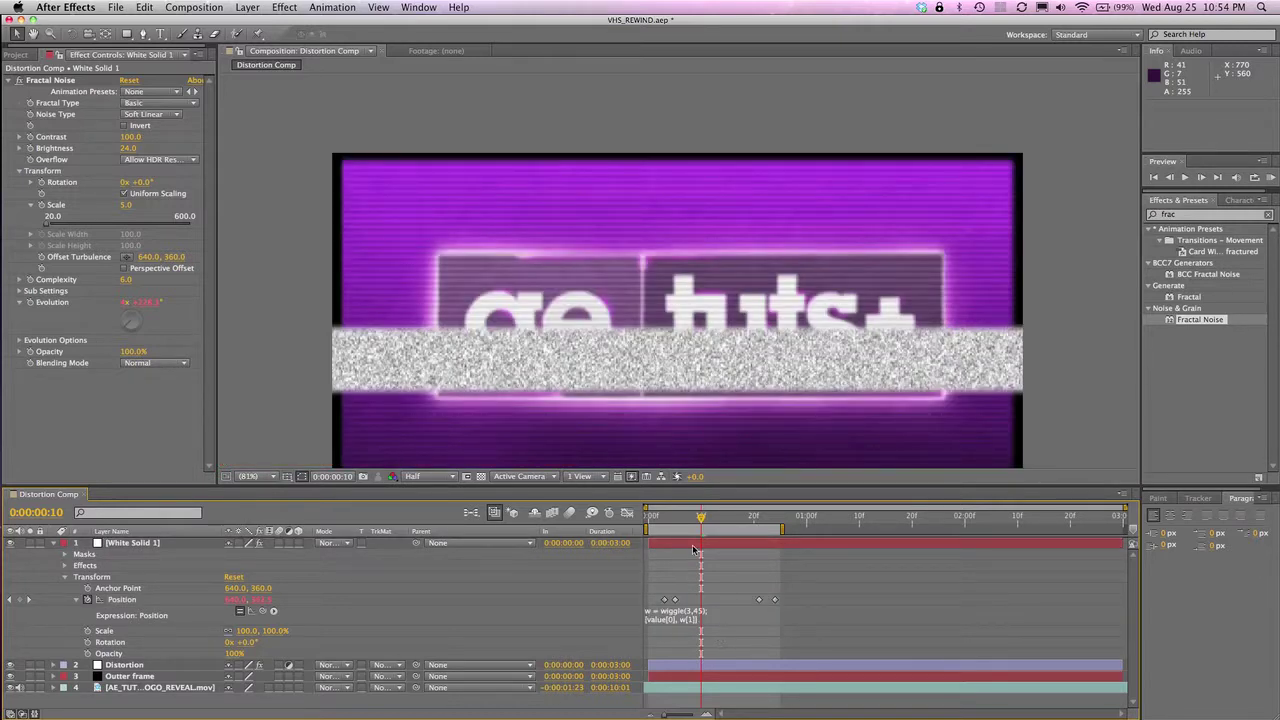
pyautogui.moveTo(682, 521); pyautogui.dragTo(722, 519)
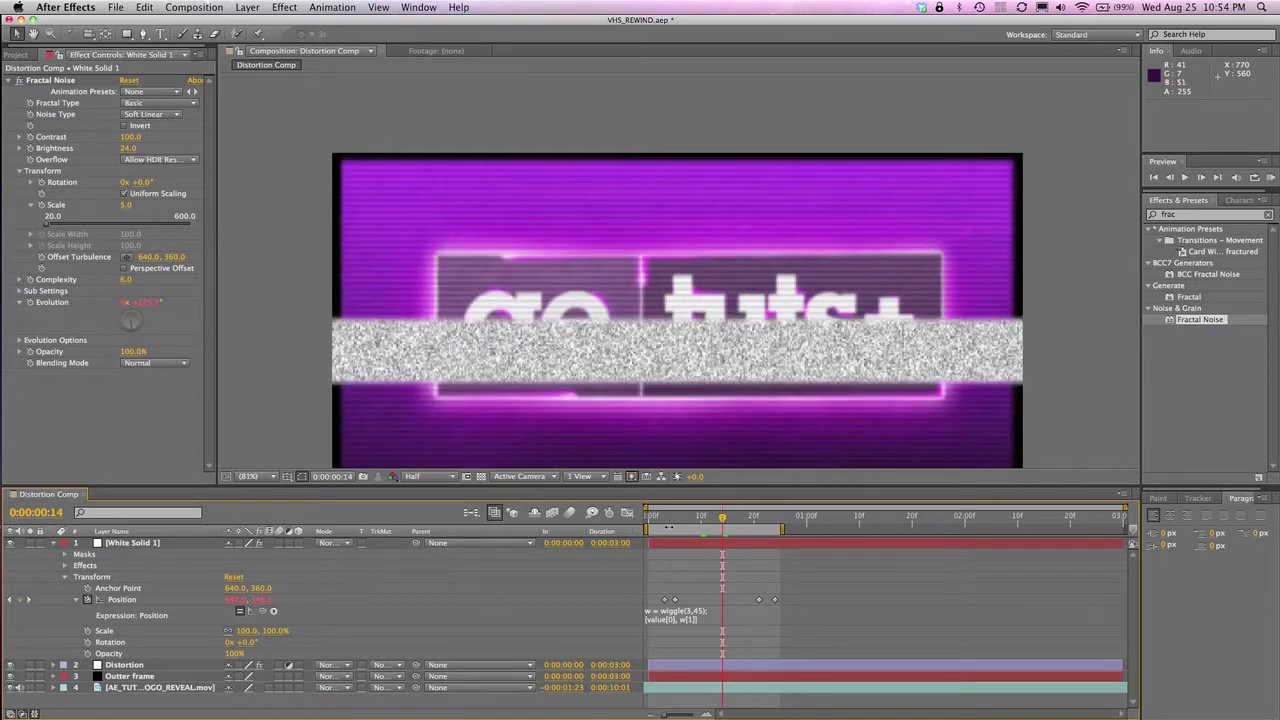
# Step: Rename the white solid layer as "static band 1" and duplicate it
pyautogui.click(127, 544)
pyautogui.press('Return')
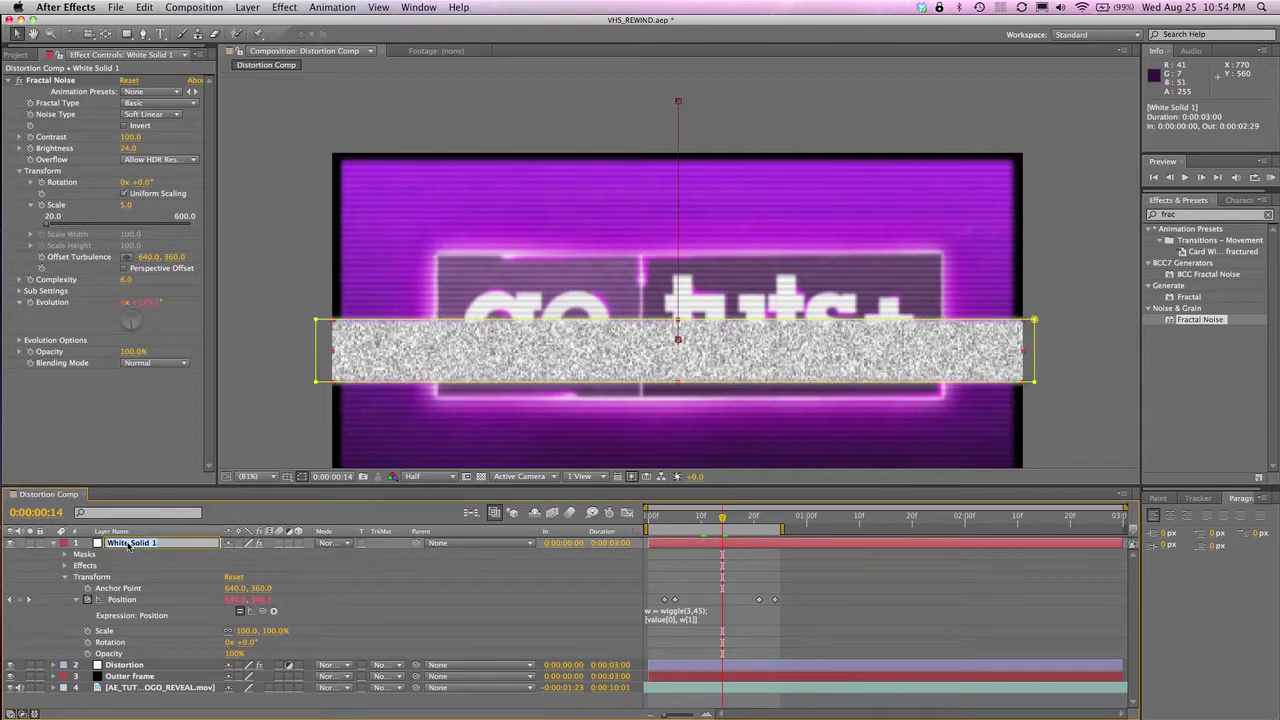
pyautogui.write('static band')
pyautogui.press('Return')
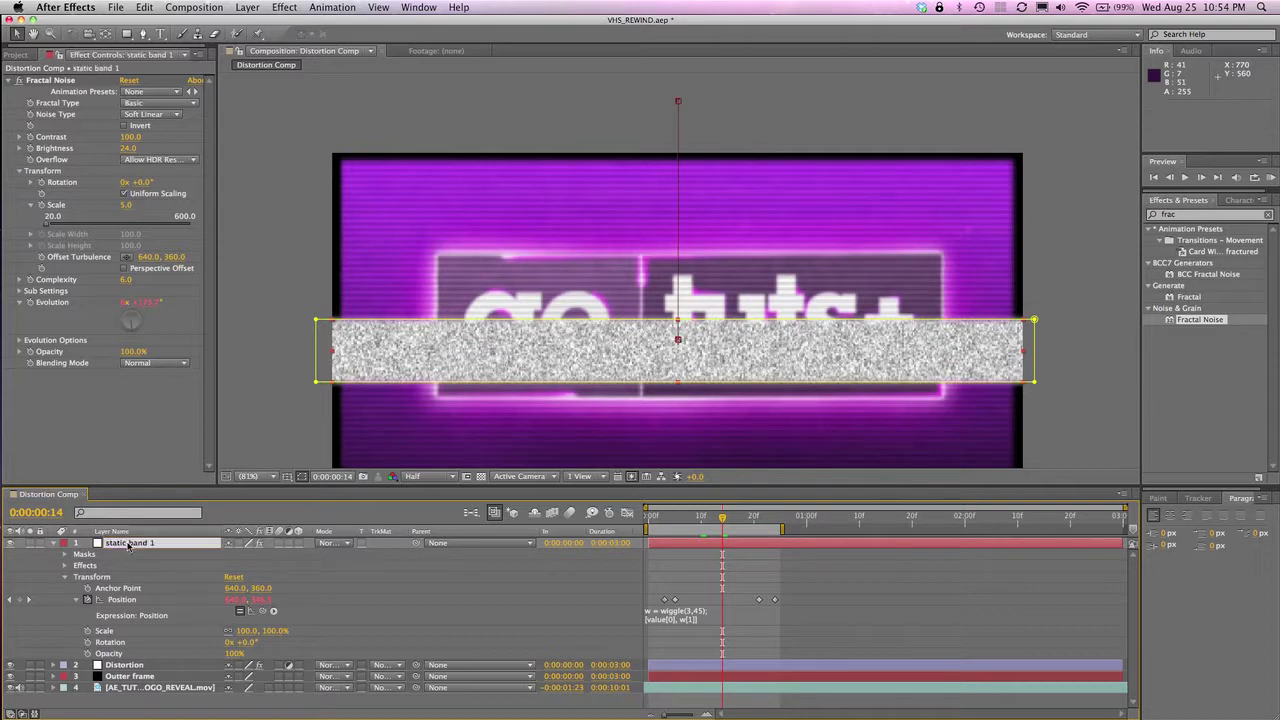
pyautogui.click(53, 543)
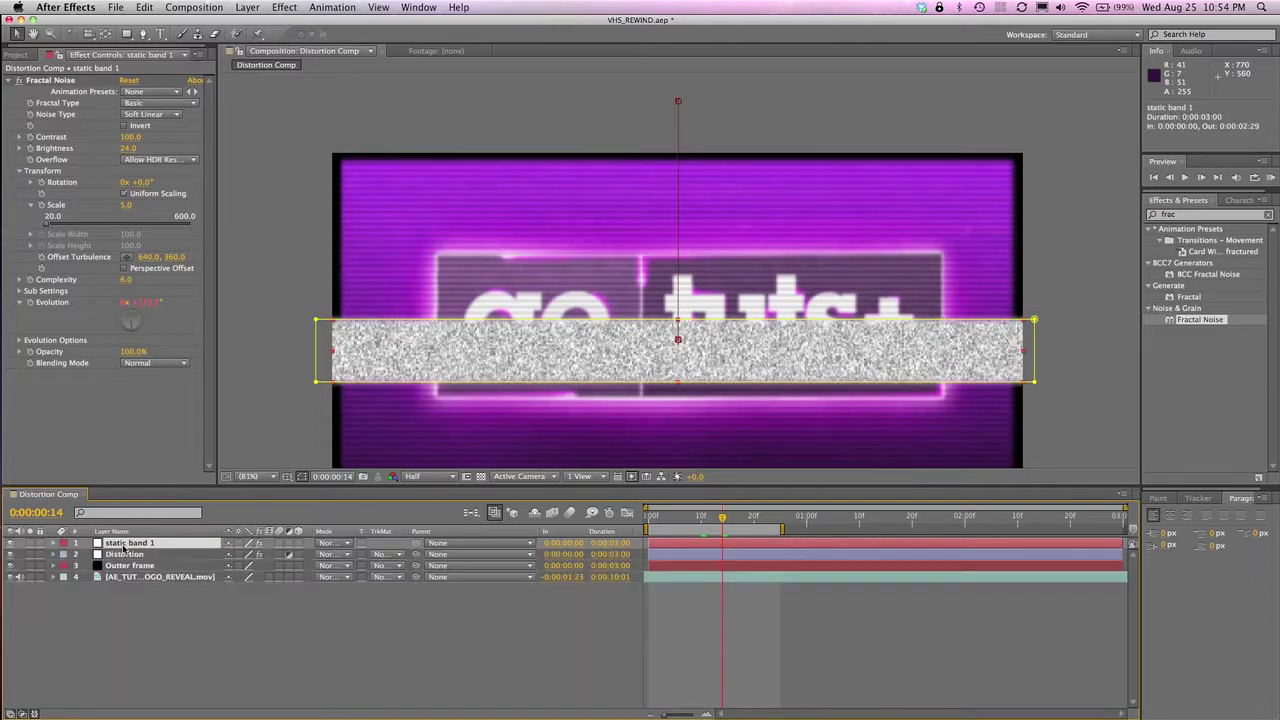
pyautogui.hotkey('ctrl', 'd')
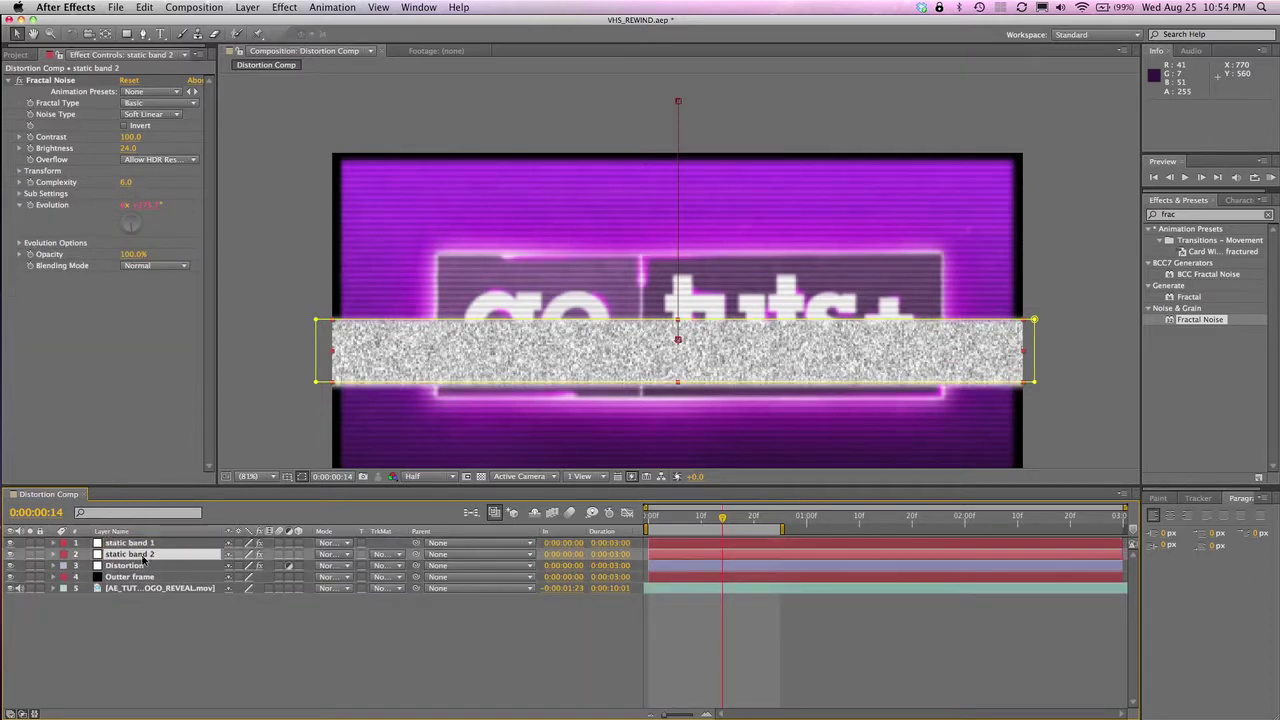
pyautogui.click(115, 541)
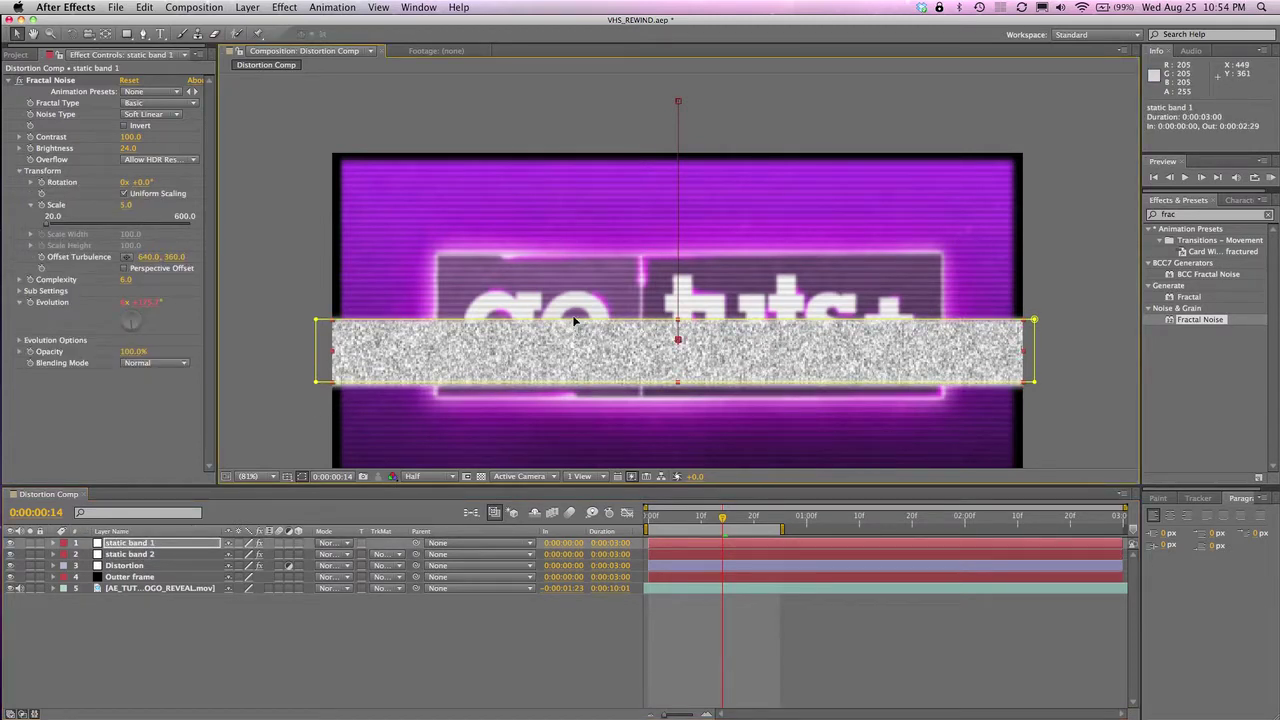
pyautogui.moveTo(575, 340); pyautogui.dragTo(574, 305)
pyautogui.press('super+z')
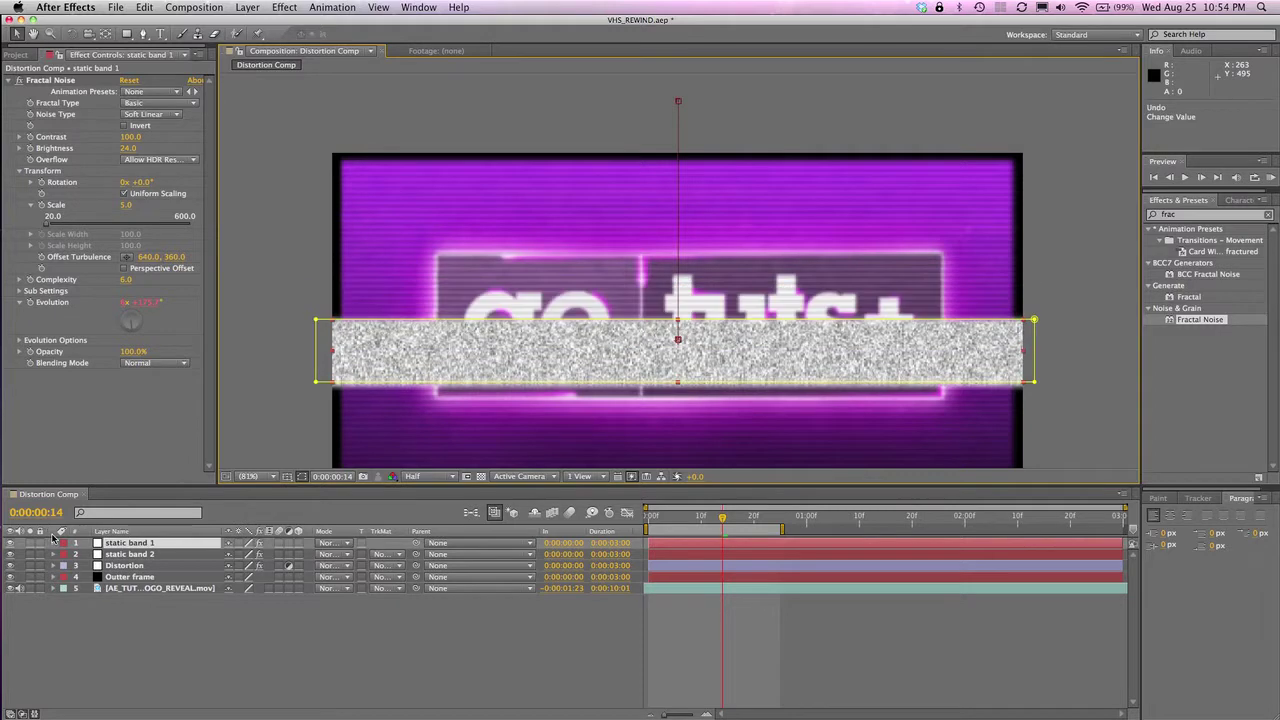
# Step: At 0:00:00:05, move static band 1 up above the logo and shrink its mask height to about 71%
pyautogui.click(54, 542)
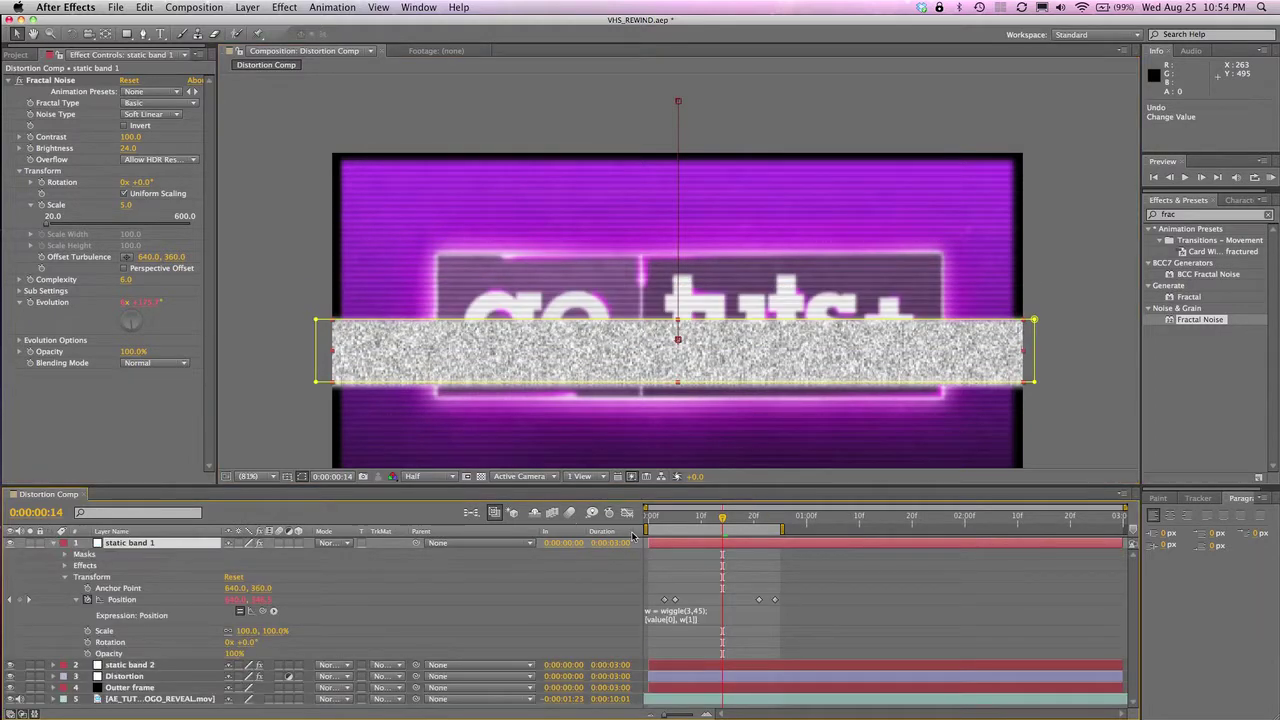
pyautogui.click(676, 516)
pyautogui.moveTo(621, 334); pyautogui.dragTo(607, 234)
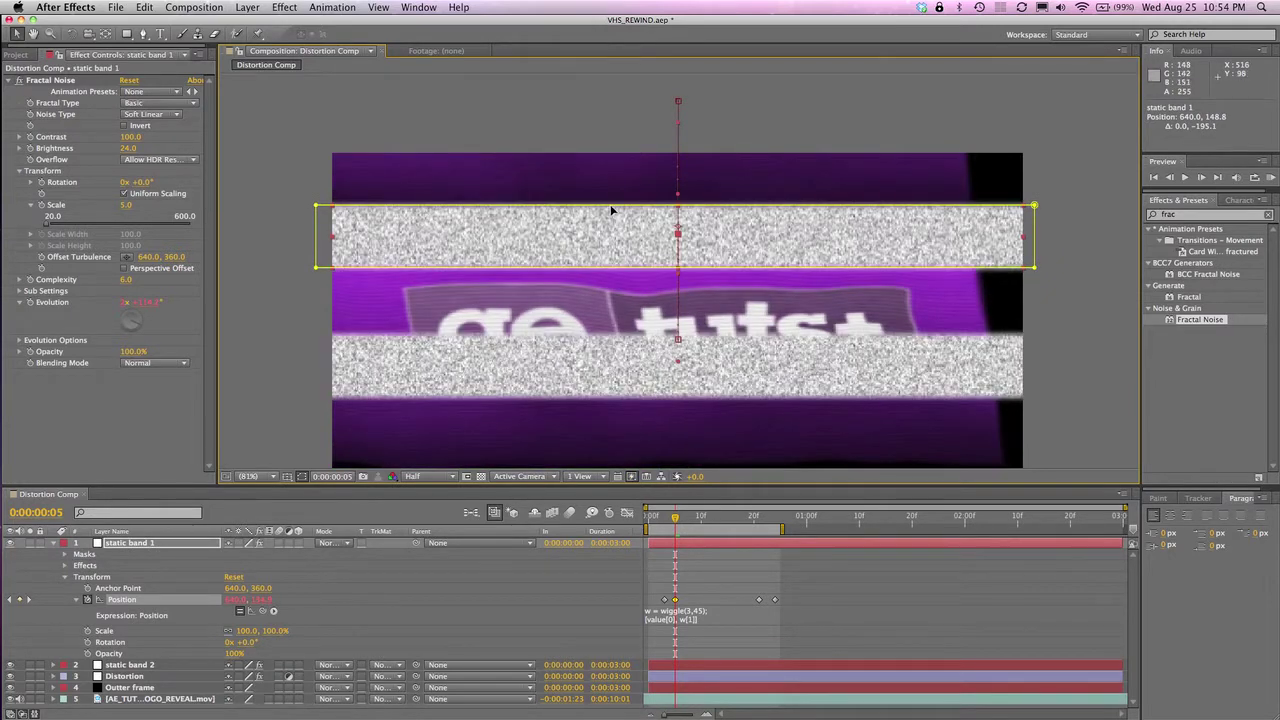
pyautogui.click(618, 204)
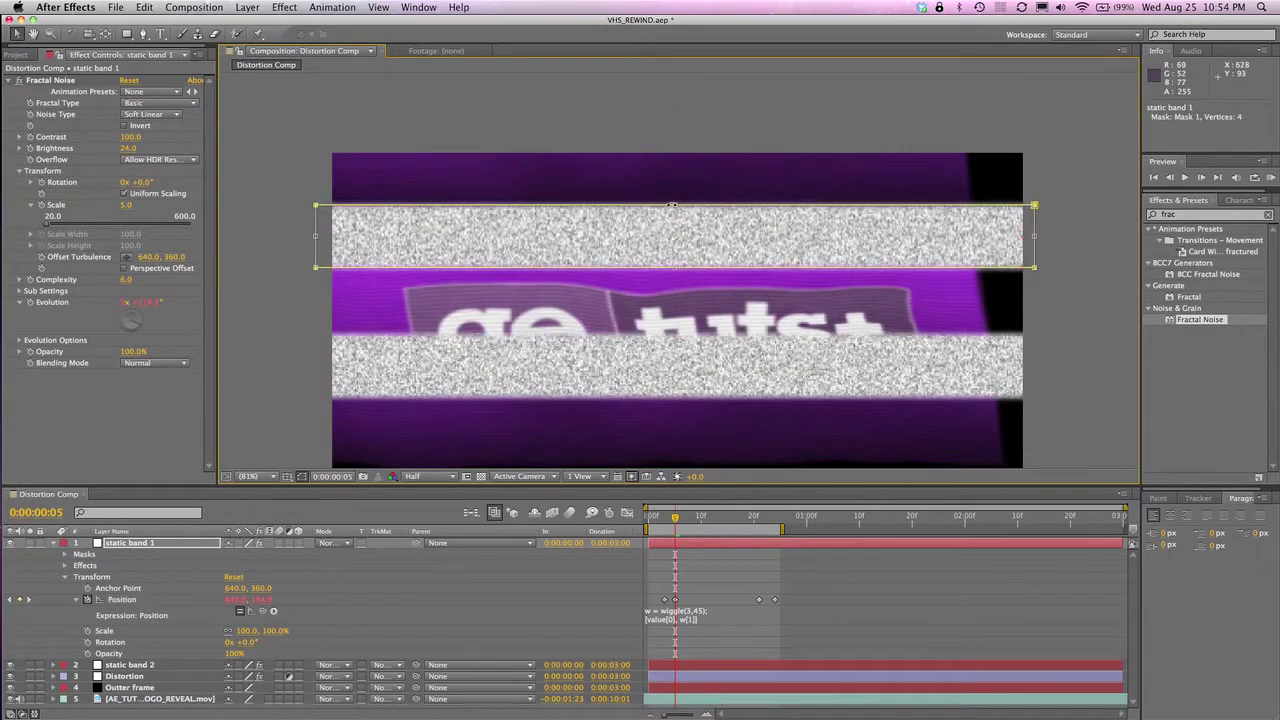
pyautogui.moveTo(676, 204); pyautogui.dragTo(675, 224)
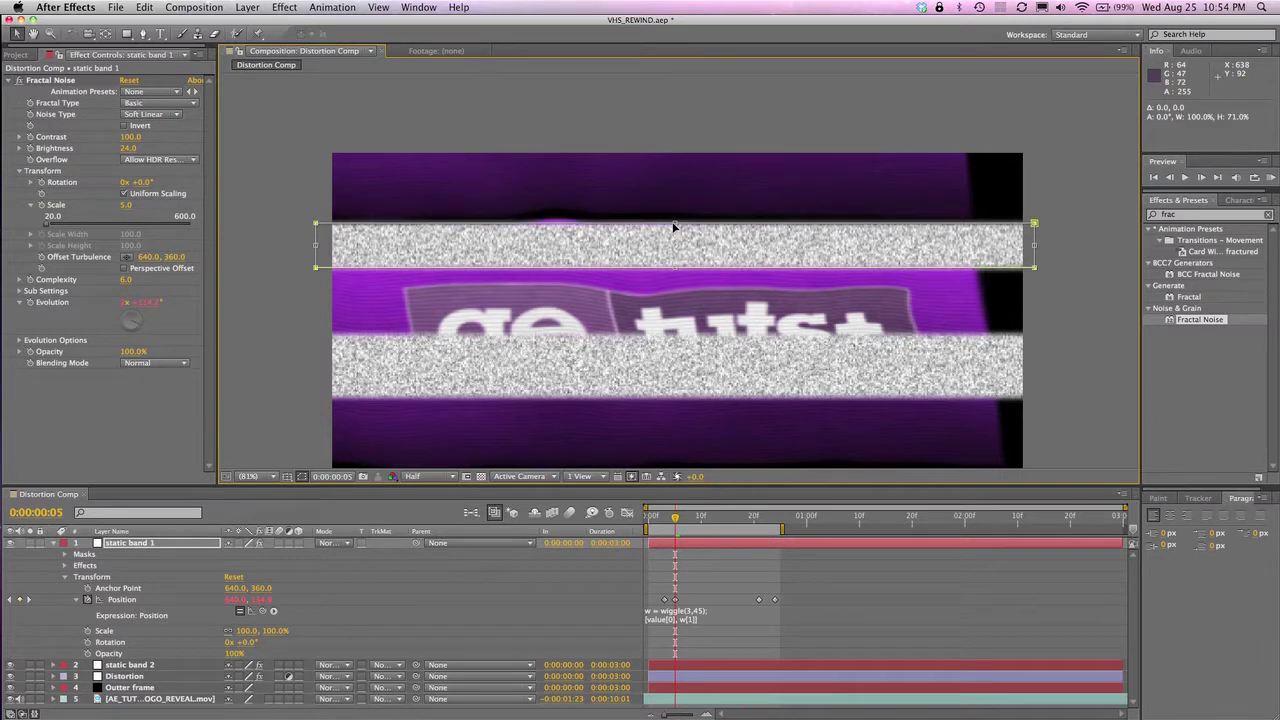
# Step: Copy static band 1's Position keyframe at 0:00:00:05 to 0:00:00:21 and collapse the layer
pyautogui.click(729, 595)
pyautogui.moveTo(693, 587); pyautogui.dragTo(673, 604)
pyautogui.press('super+c')
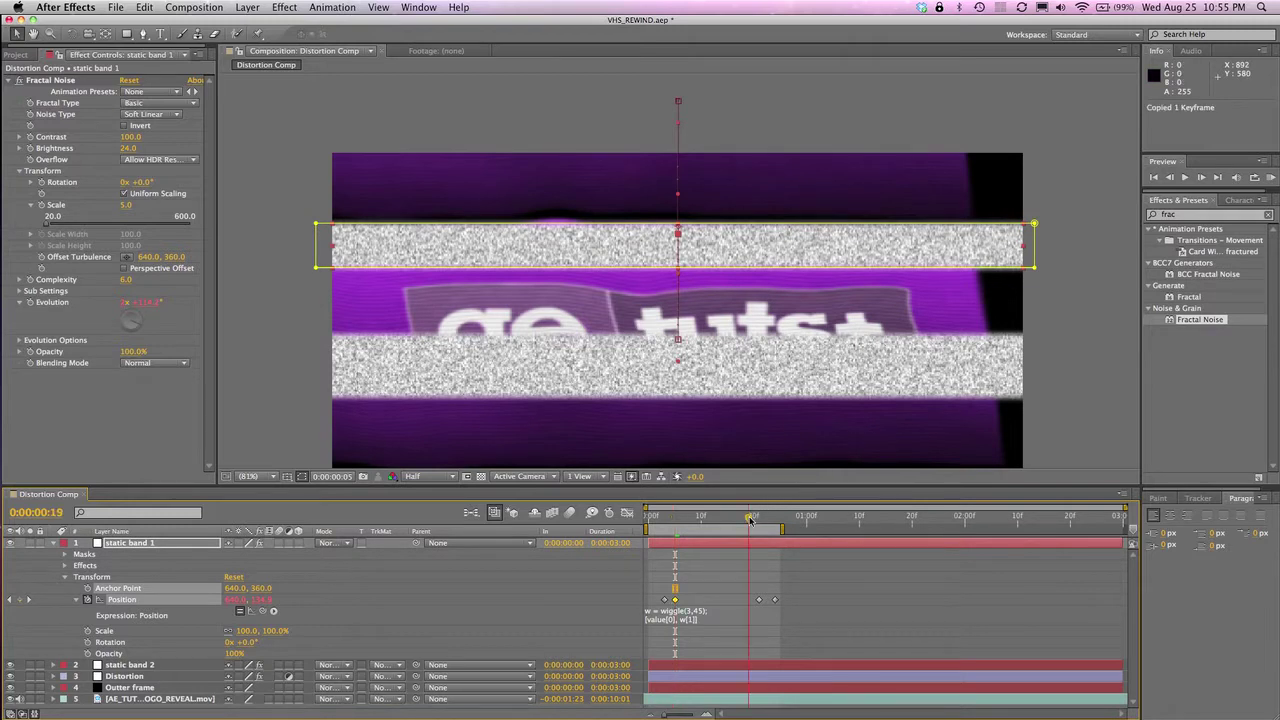
pyautogui.click(758, 518)
pyautogui.press('super+v')
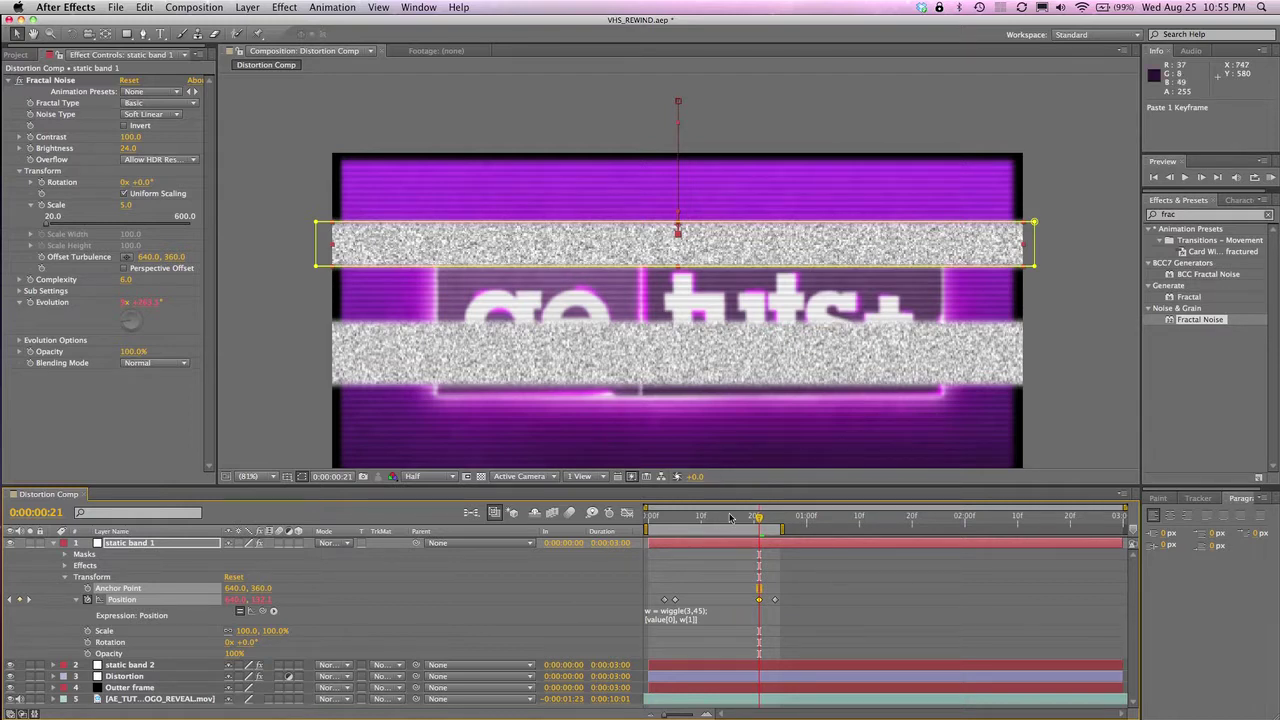
pyautogui.click(52, 545)
# Step: Duplicate the static band 2 layer and place the copy directly beneath it in the layer stack
pyautogui.click(124, 555)
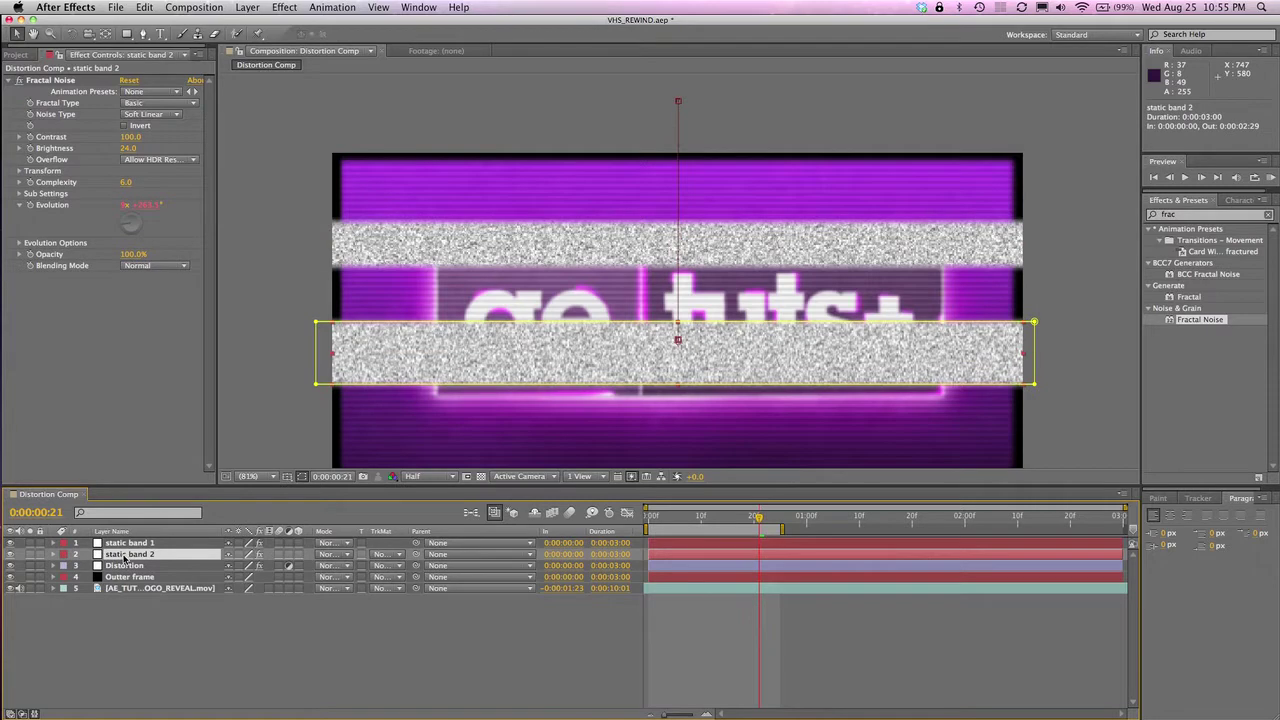
pyautogui.press('super+d')
pyautogui.moveTo(130, 556); pyautogui.dragTo(130, 571)
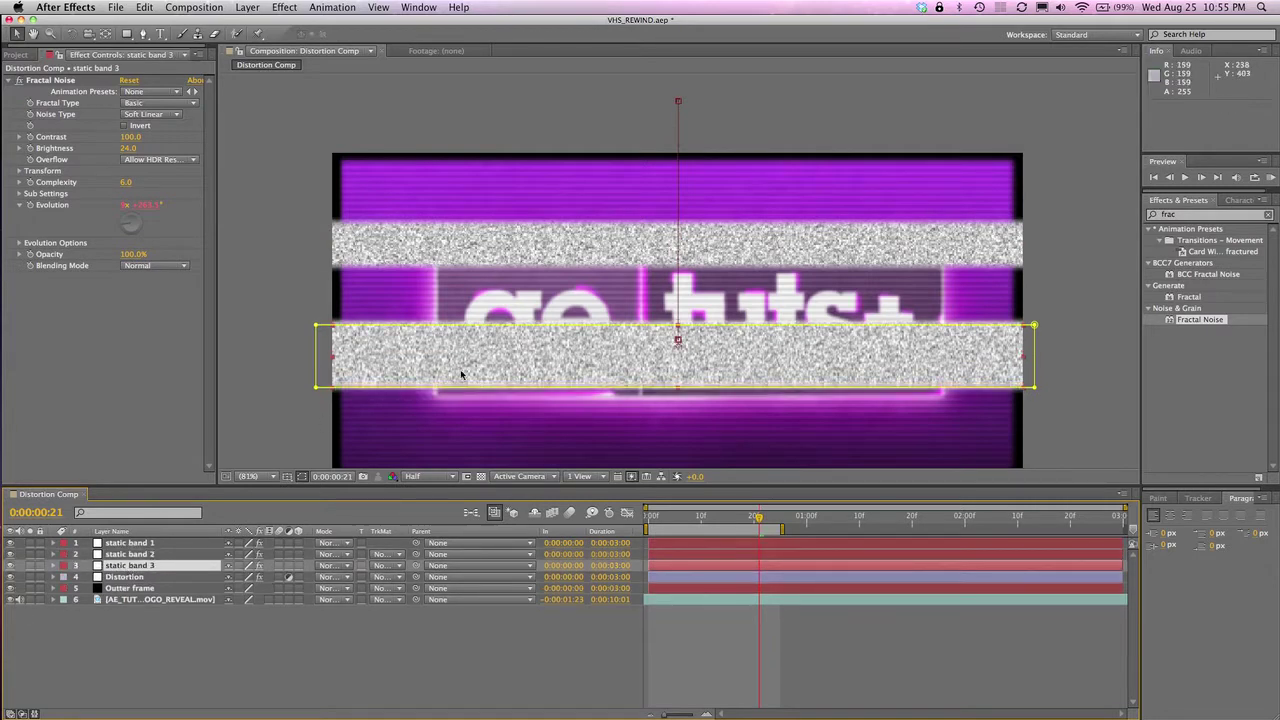
# Step: At 0:00:00:05, move static band 3 down near the frame's lower edge and shrink its mask height to about 83%
pyautogui.click(54, 566)
pyautogui.click(64, 598)
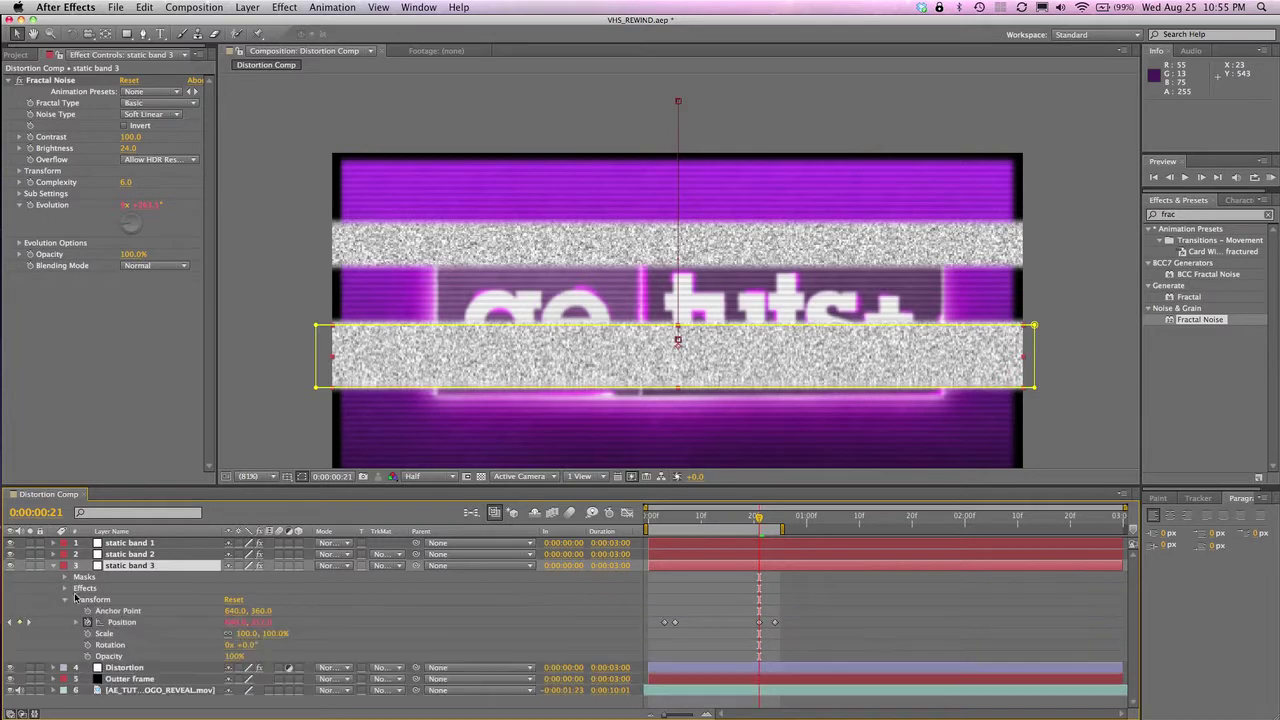
pyautogui.click(675, 516)
pyautogui.press('space')
pyautogui.click(601, 408)
pyautogui.scroll(-5, 601, 408)
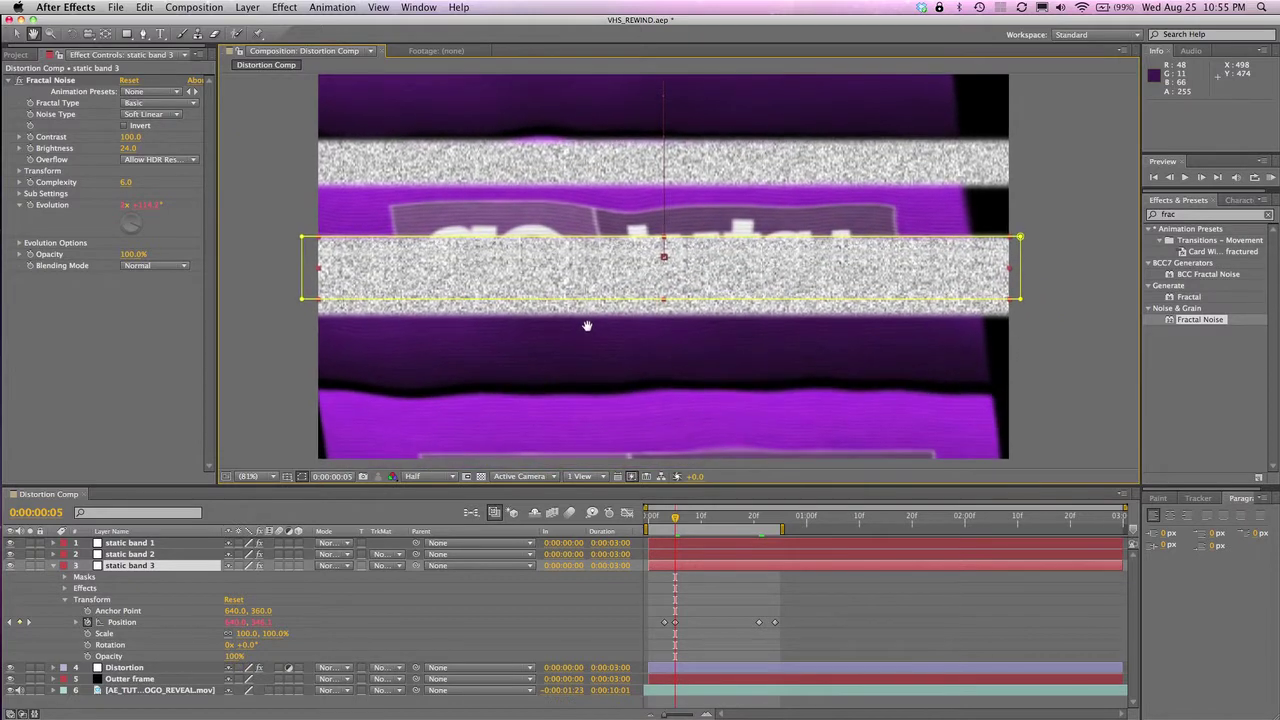
pyautogui.moveTo(564, 290); pyautogui.dragTo(563, 429)
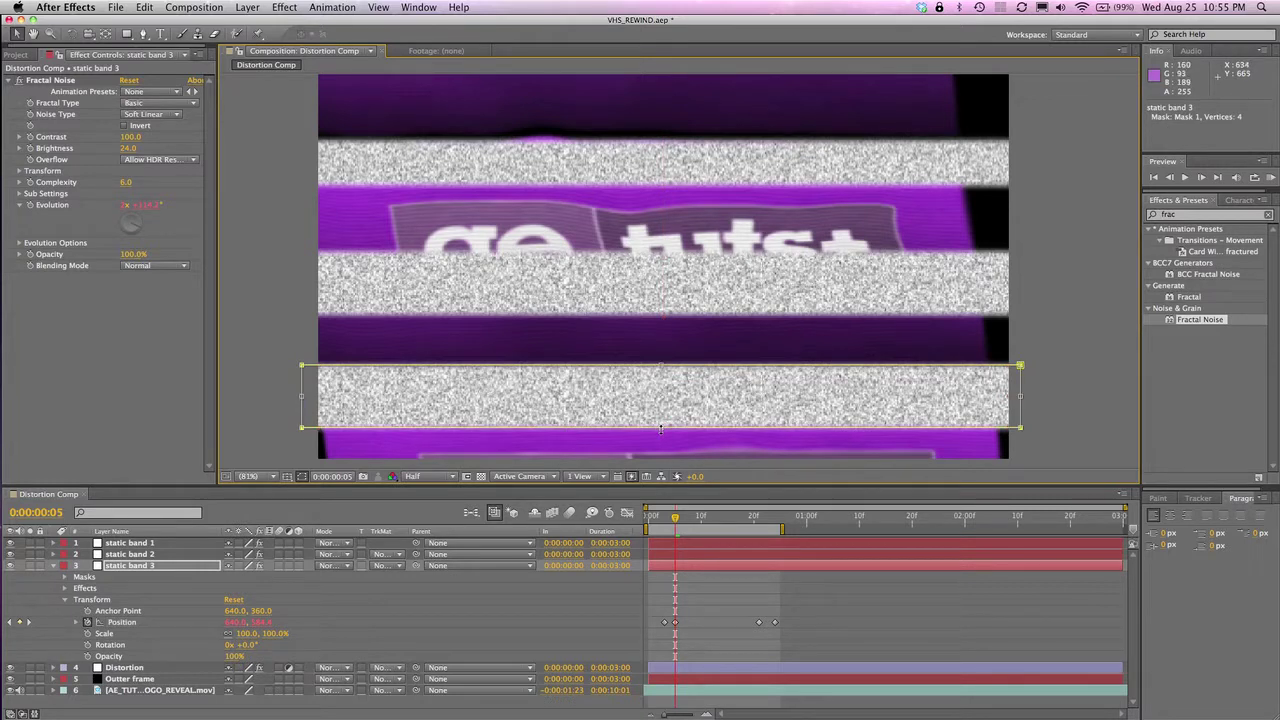
pyautogui.moveTo(661, 429); pyautogui.dragTo(660, 422)
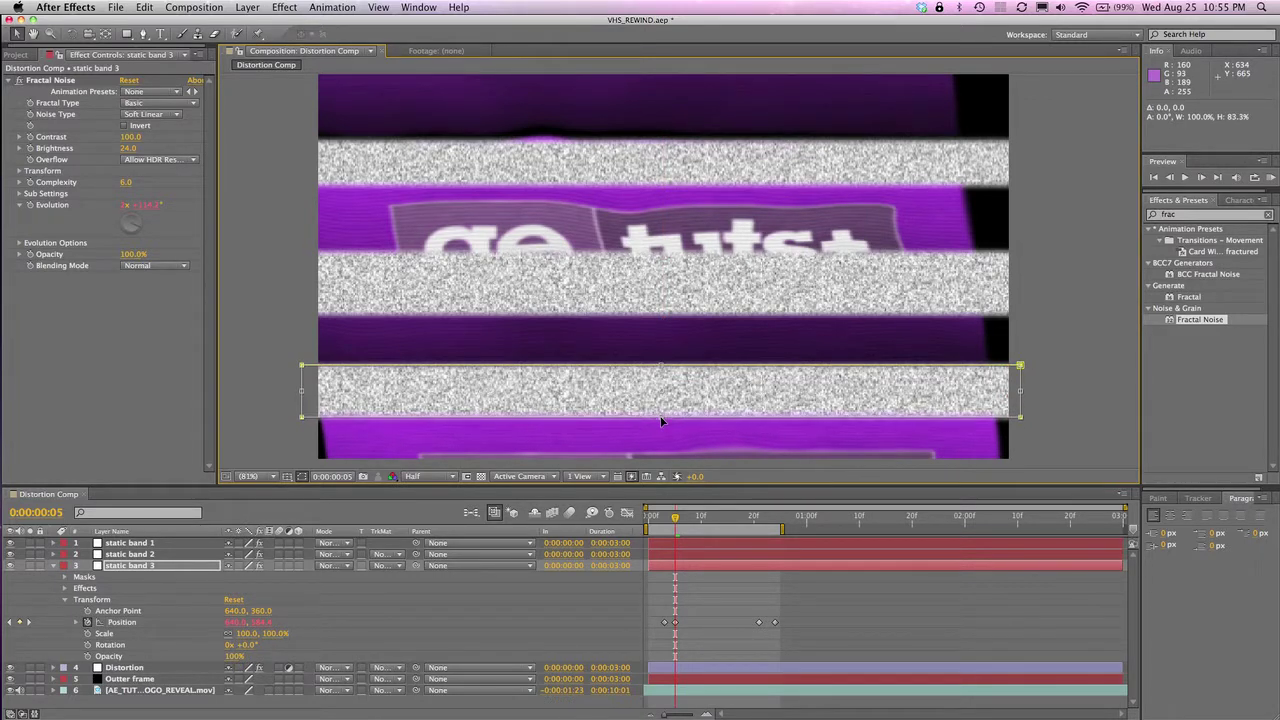
pyautogui.click(711, 592)
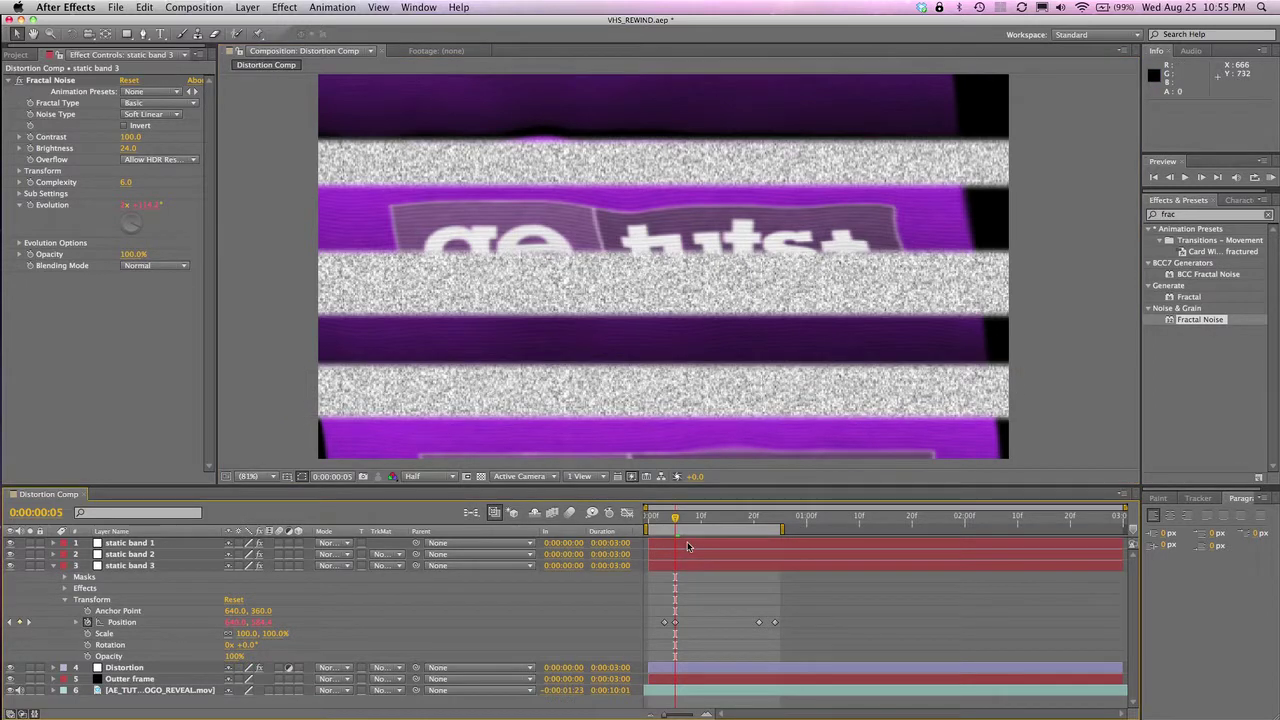
# Step: Copy static band 3's Position keyframe at 0:00:00:05 to 0:00:00:21, scrub through the motion, and collapse the layer
pyautogui.click(665, 520)
pyautogui.moveTo(665, 520); pyautogui.dragTo(728, 521)
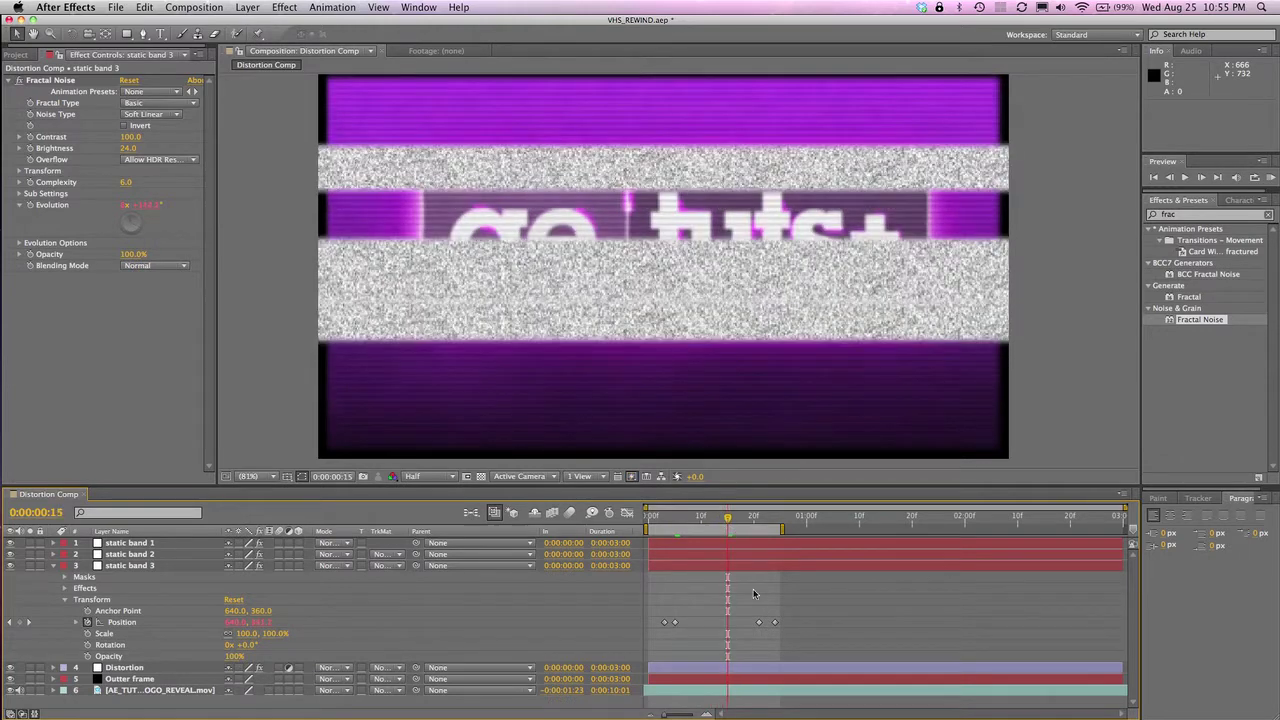
pyautogui.click(758, 519)
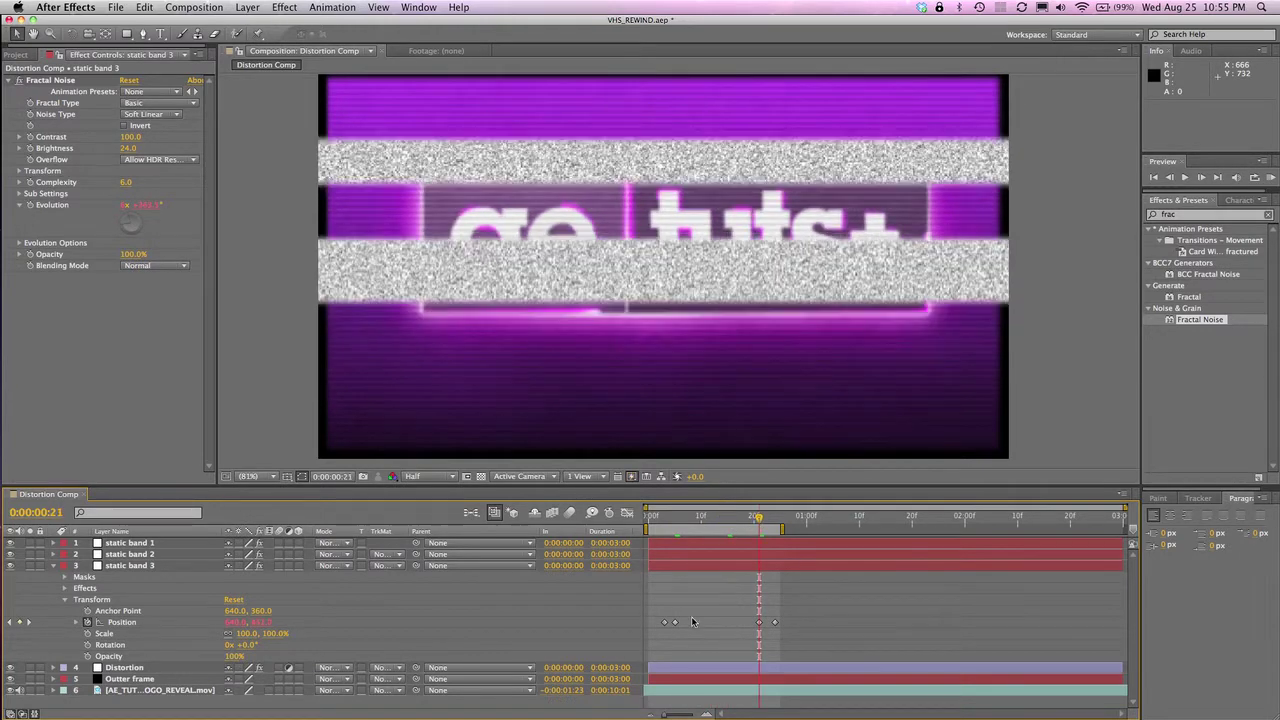
pyautogui.moveTo(691, 613); pyautogui.dragTo(673, 628)
pyautogui.press('super+v')
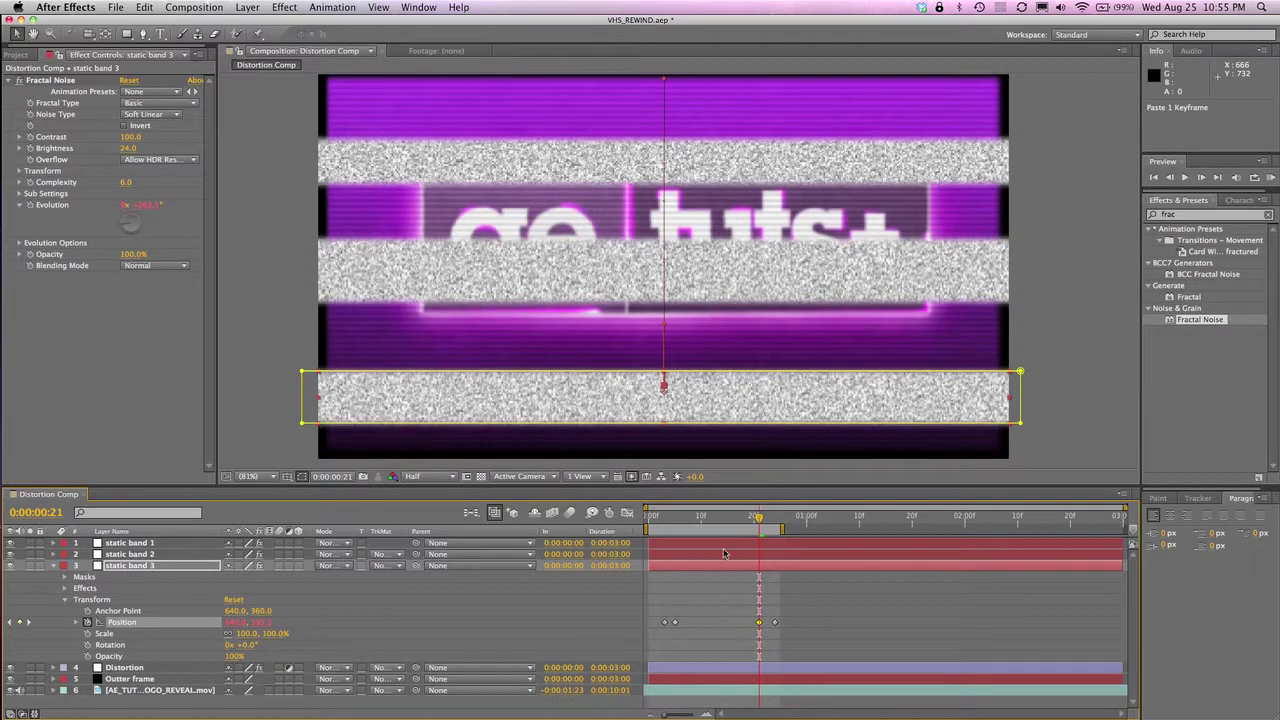
pyautogui.click(691, 517)
pyautogui.moveTo(691, 517); pyautogui.dragTo(717, 528)
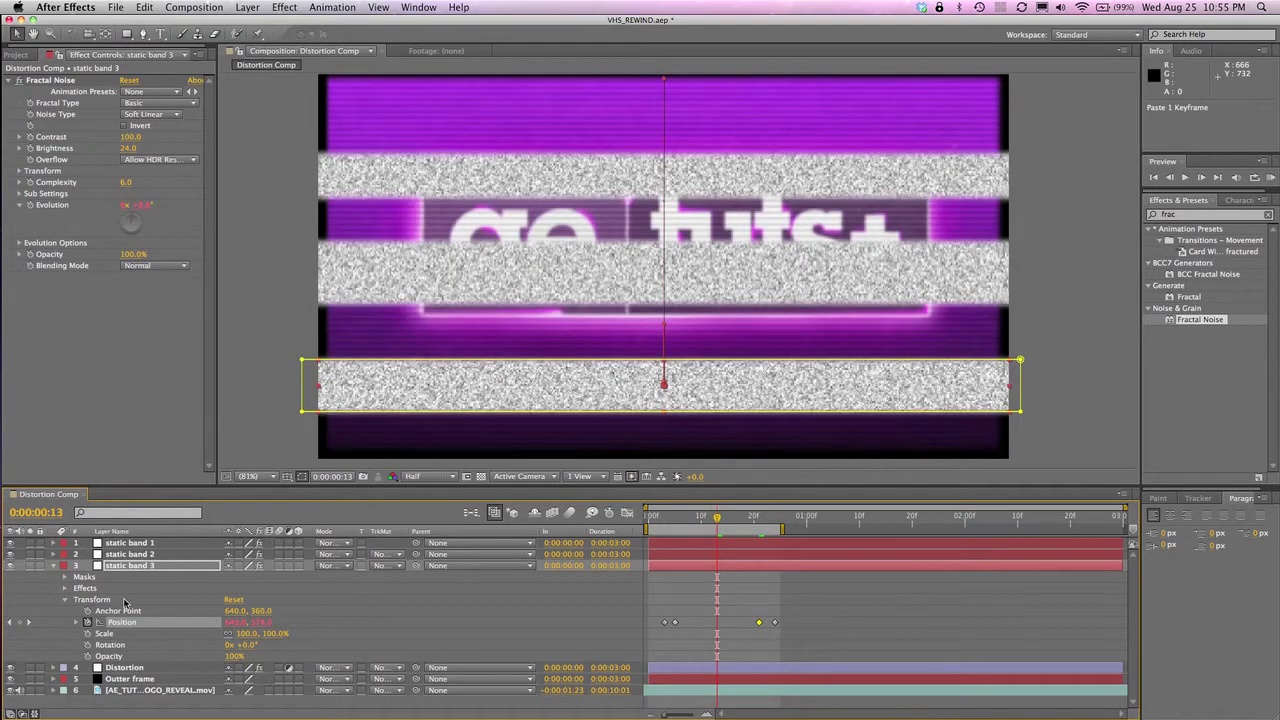
pyautogui.click(53, 566)
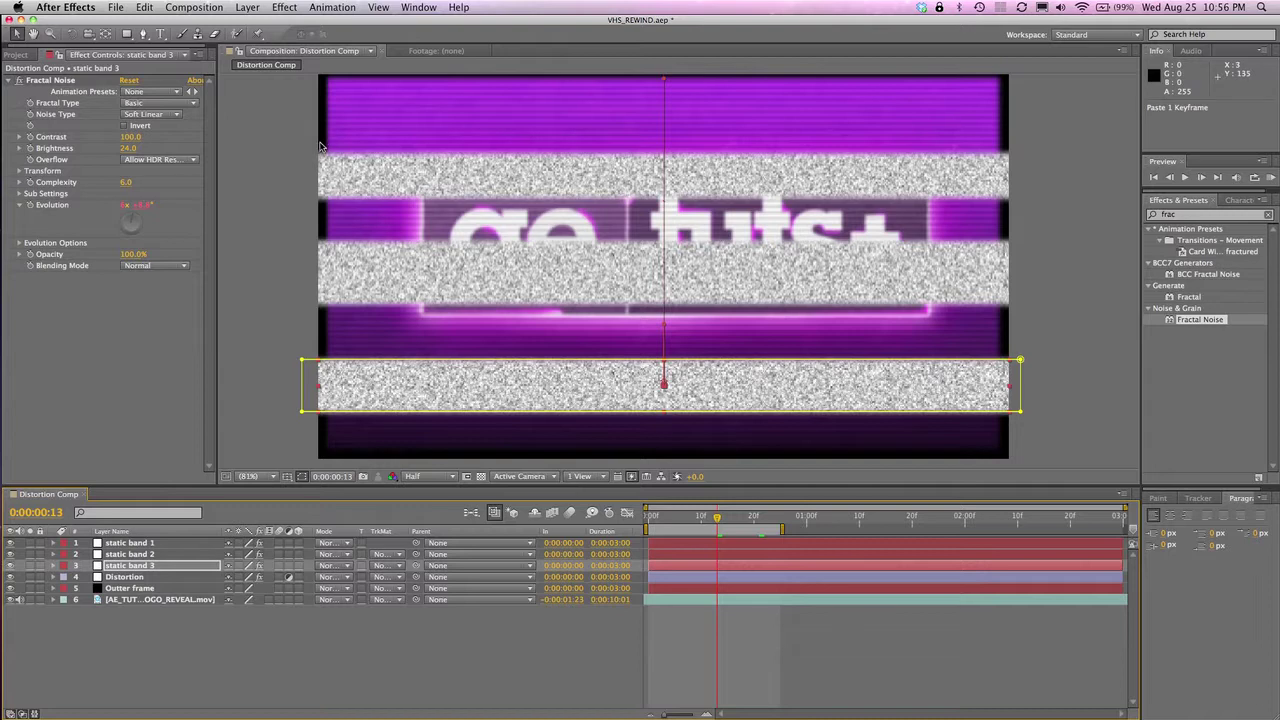
# Step: Duplicate the Outter frame layer
pyautogui.click(109, 590)
pyautogui.press('super+d')
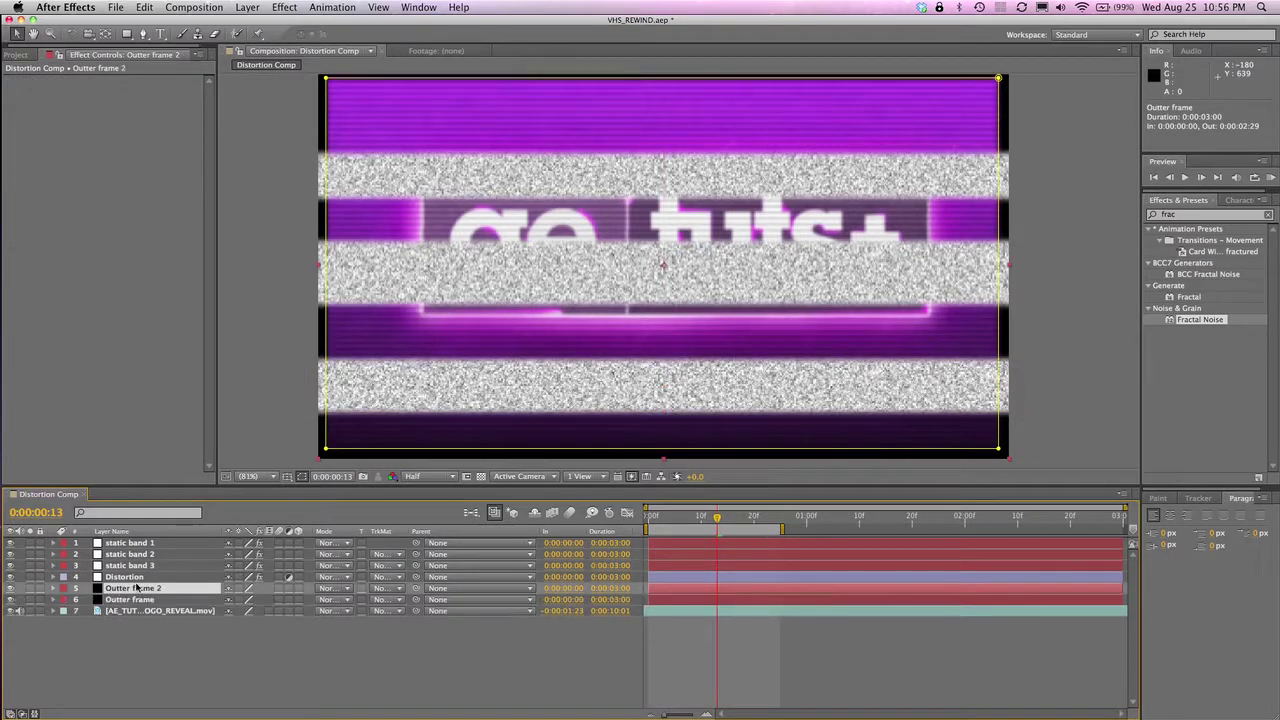
# Step: Move the duplicated Outter frame layer to the top of the layer stack and rename it Outer frame
pyautogui.moveTo(127, 590); pyautogui.dragTo(120, 545)
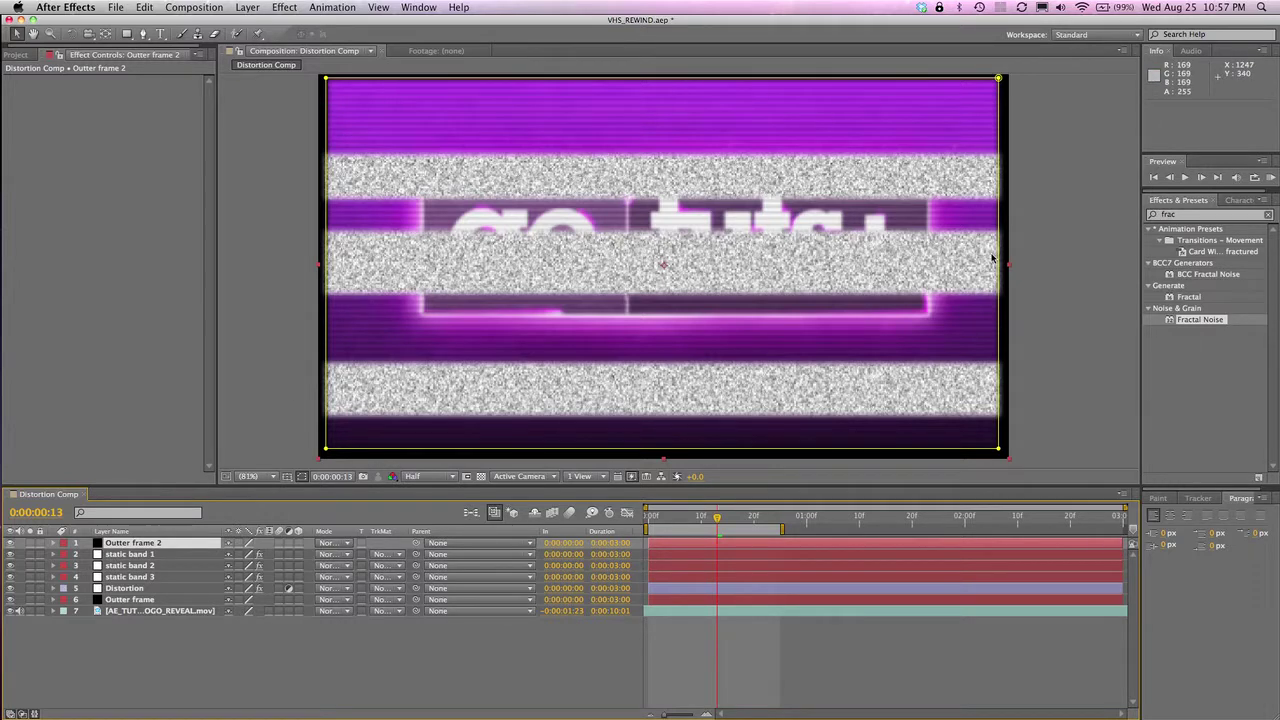
pyautogui.press('Return')
pyautogui.click(122, 543)
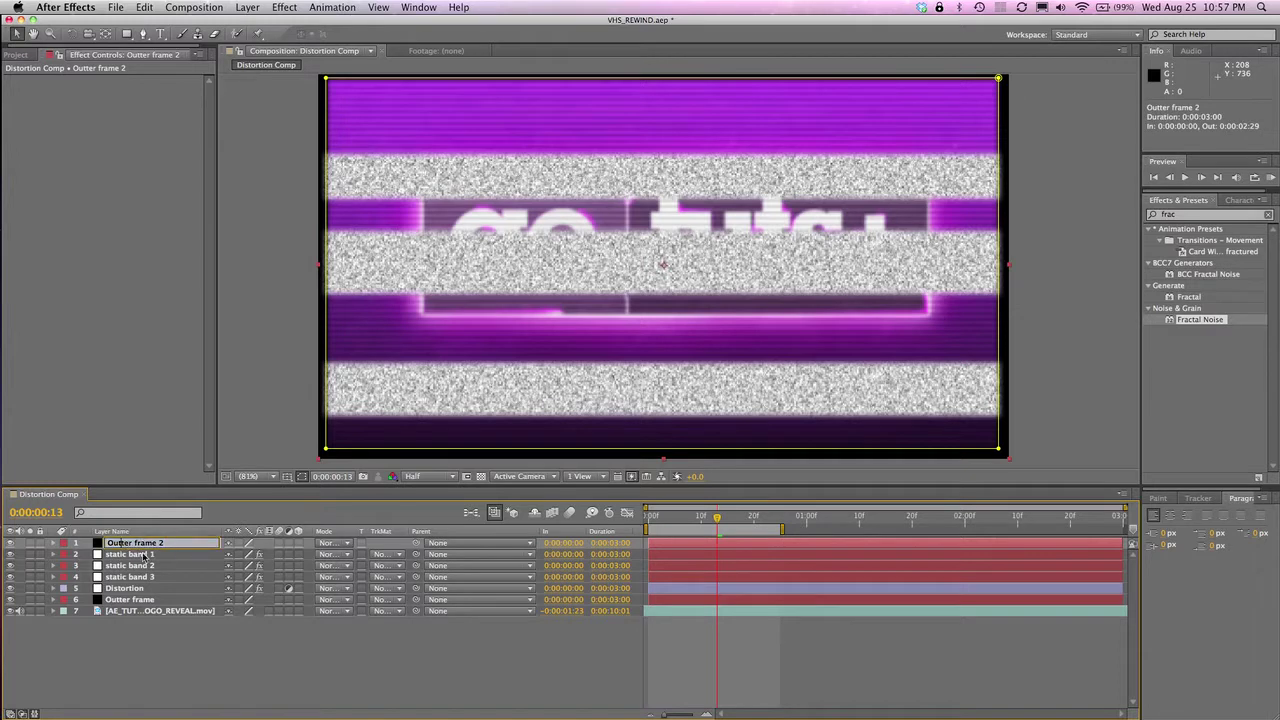
pyautogui.press('BackSpace')
pyautogui.press('Return')
# Step: Correct the name of the original Outter frame layer beneath Distortion to Outer frame
pyautogui.click(112, 600)
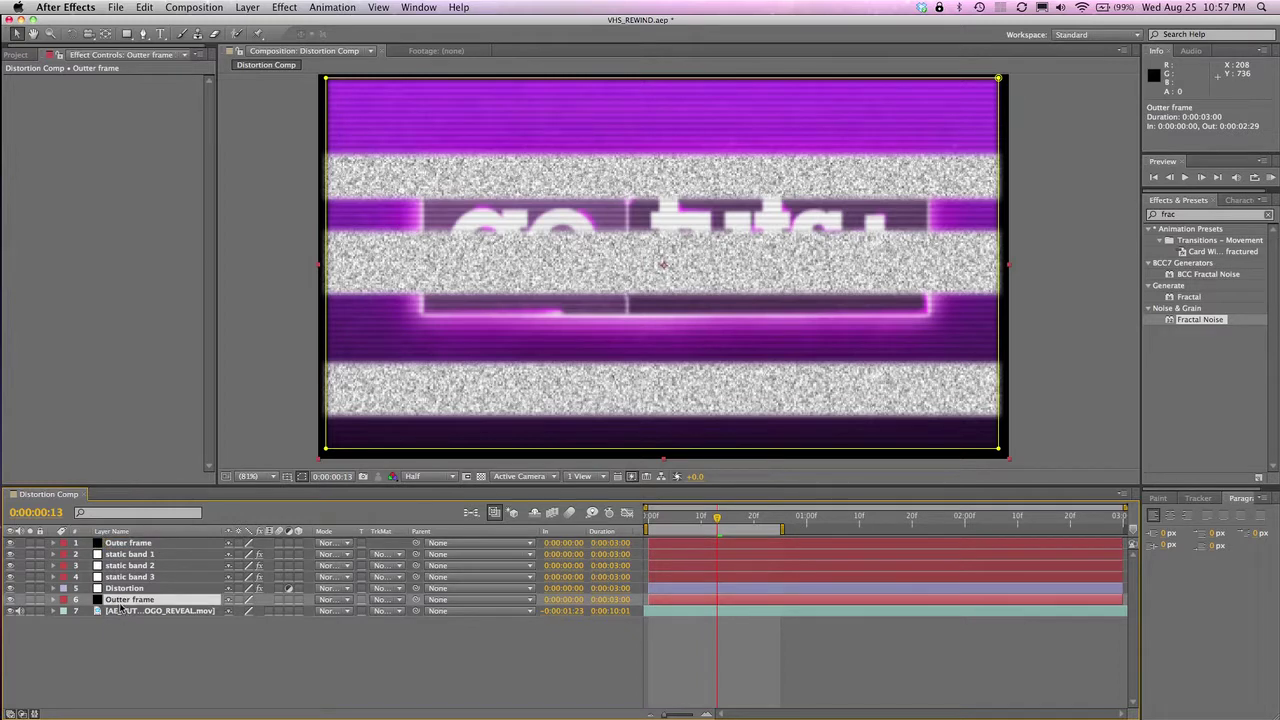
pyautogui.press('Return')
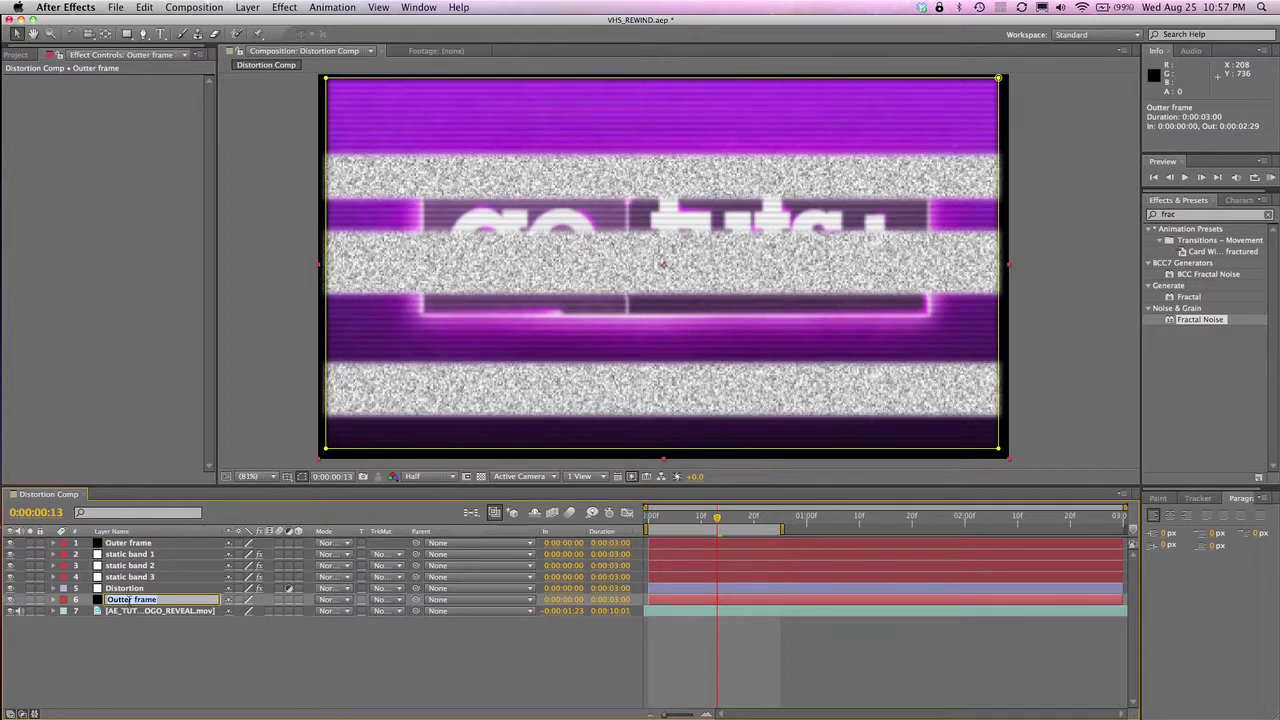
pyautogui.write('Outer frame')
pyautogui.click(118, 543)
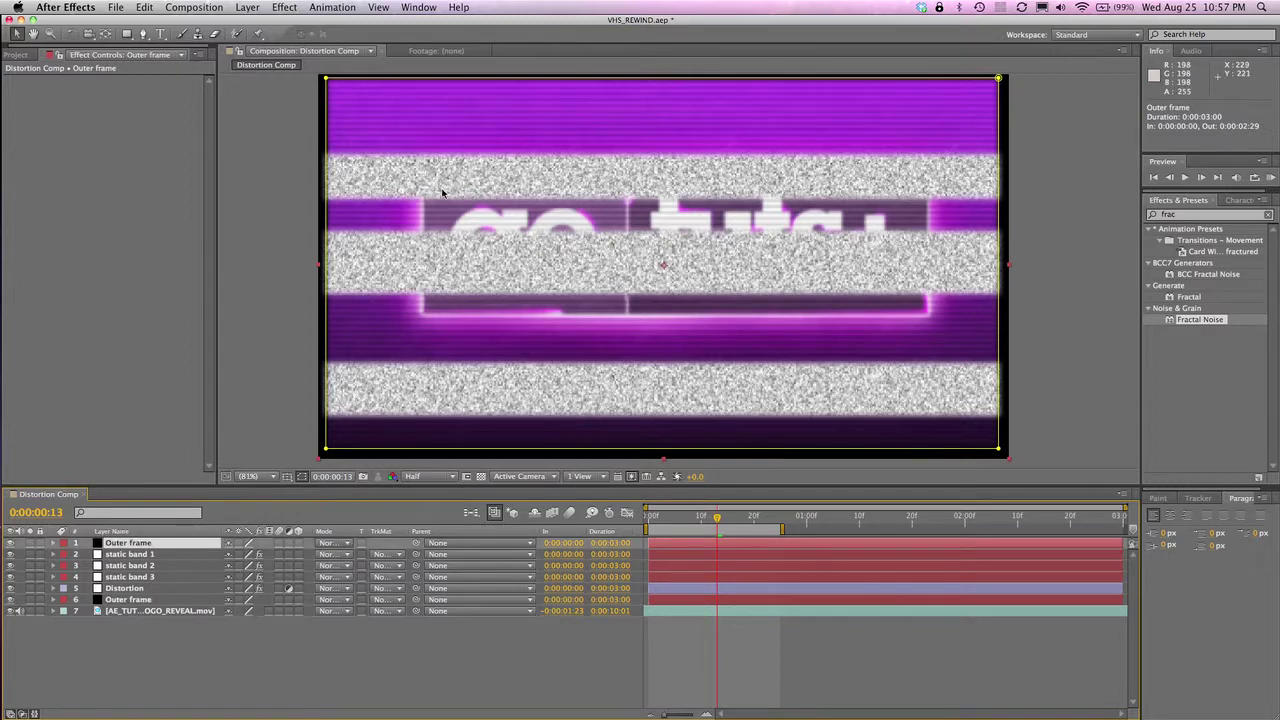
pyautogui.click(358, 665)
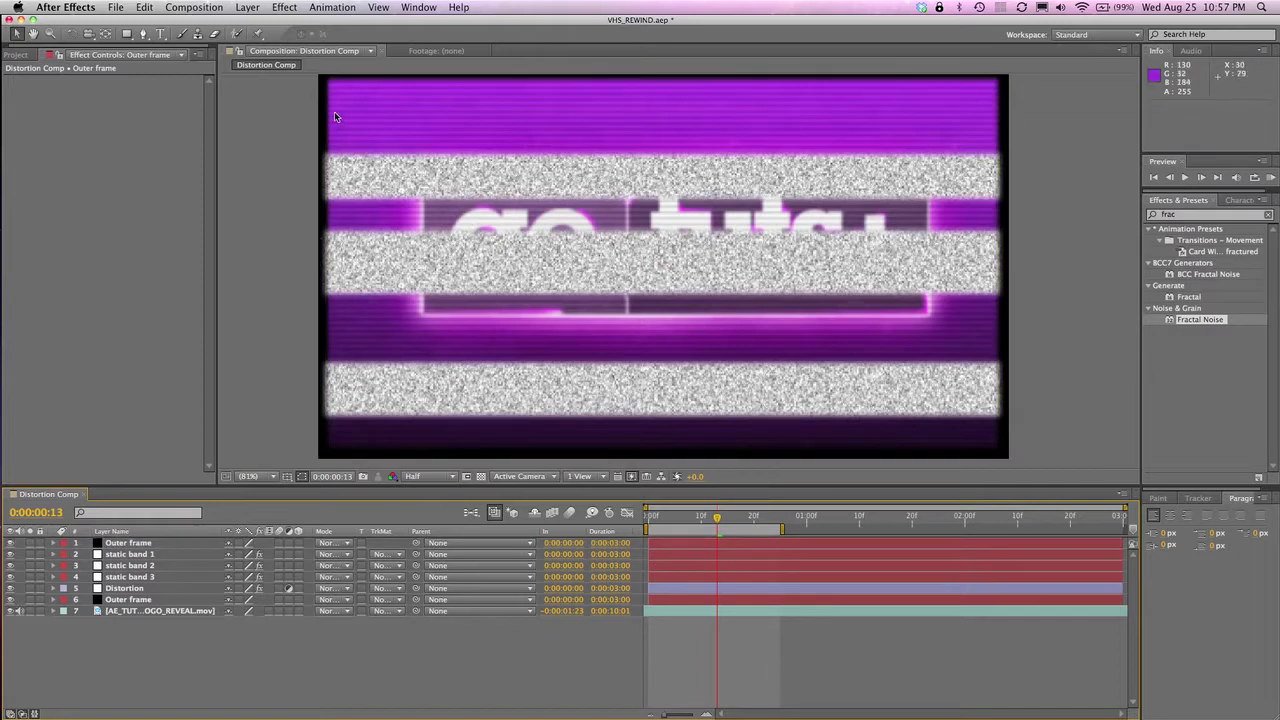
# Step: Minimize the reference movie and create a white 1280 × 720 px solid at the top of the layer stack
pyautogui.click(140, 543)
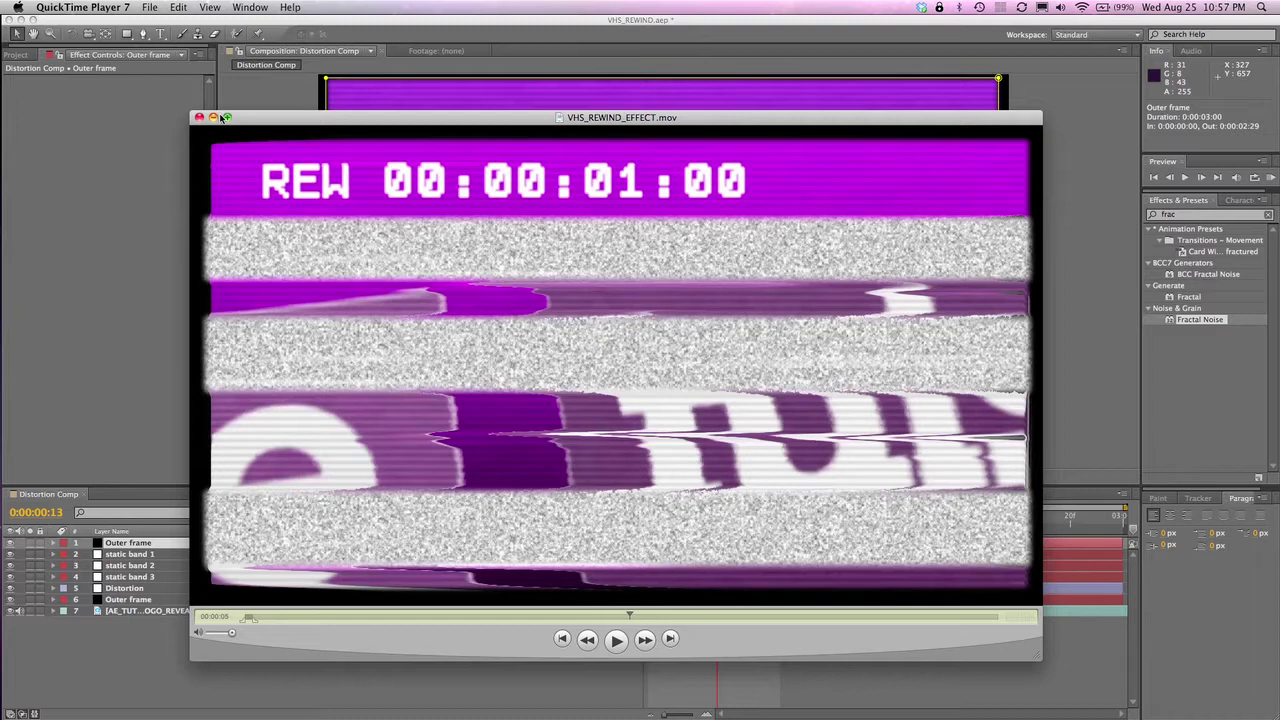
pyautogui.click(213, 118)
pyautogui.click(248, 7)
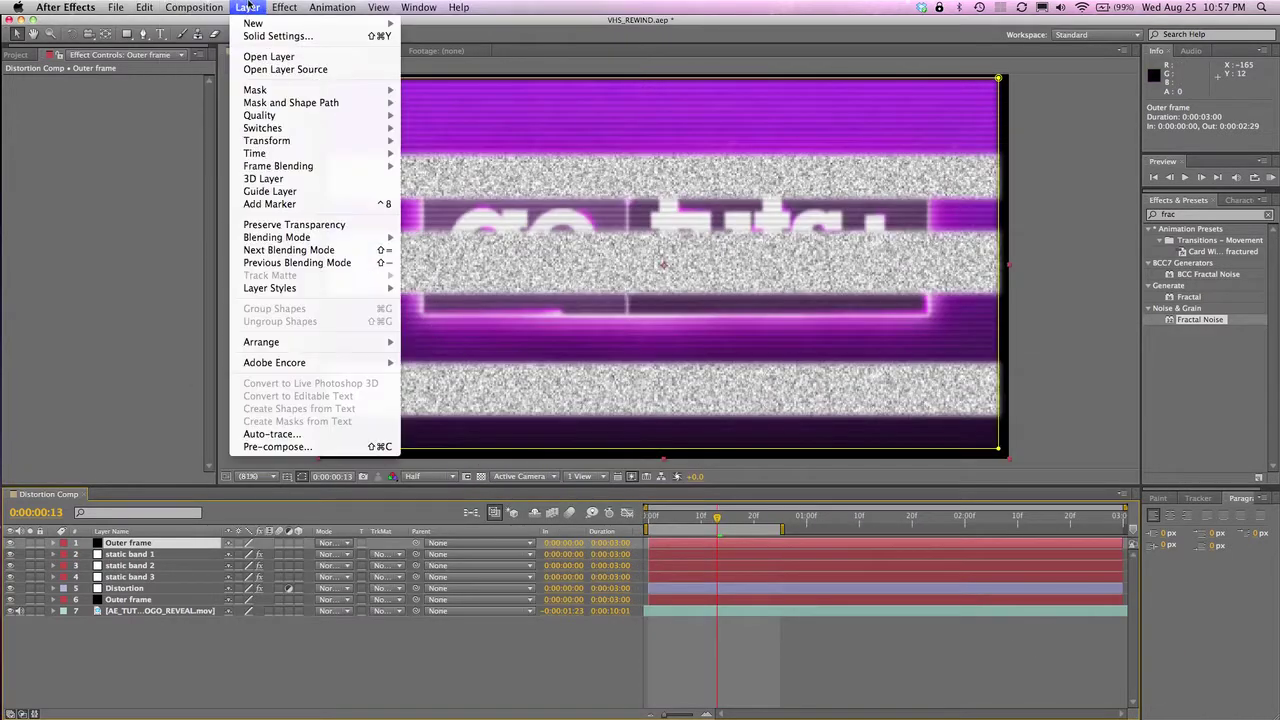
pyautogui.moveTo(249, 27)
pyautogui.click(430, 40)
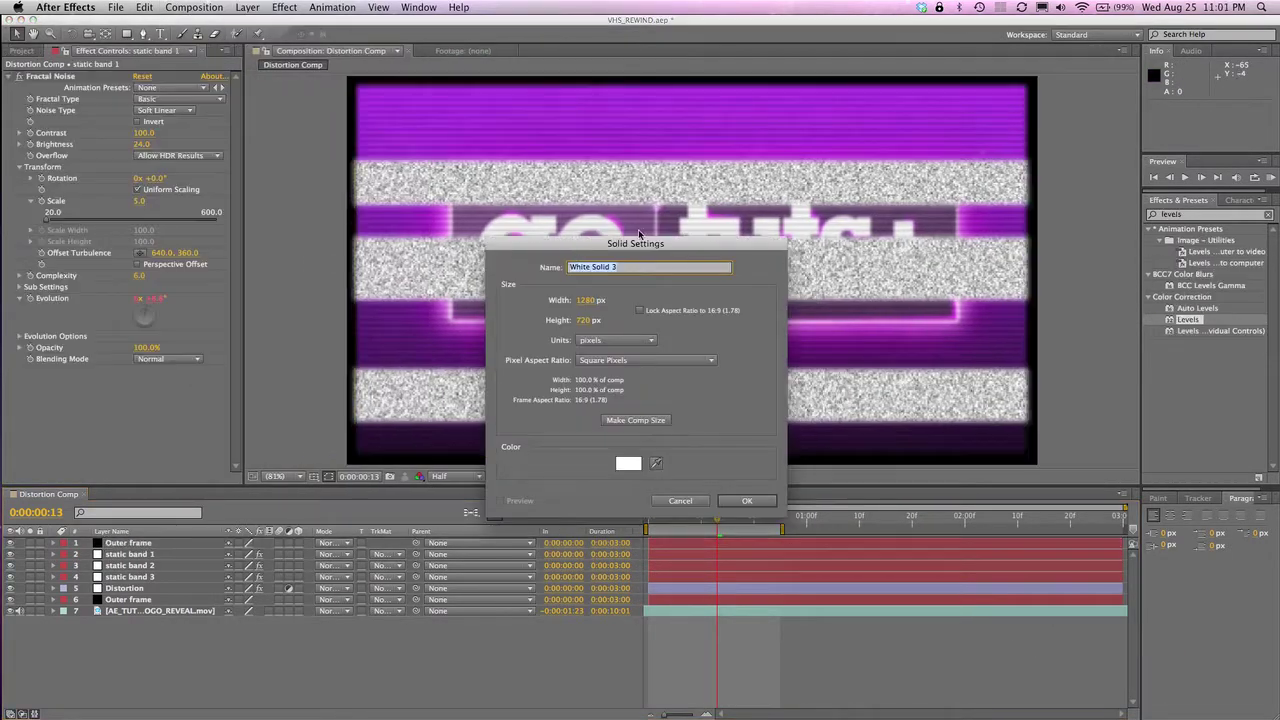
pyautogui.click(762, 501)
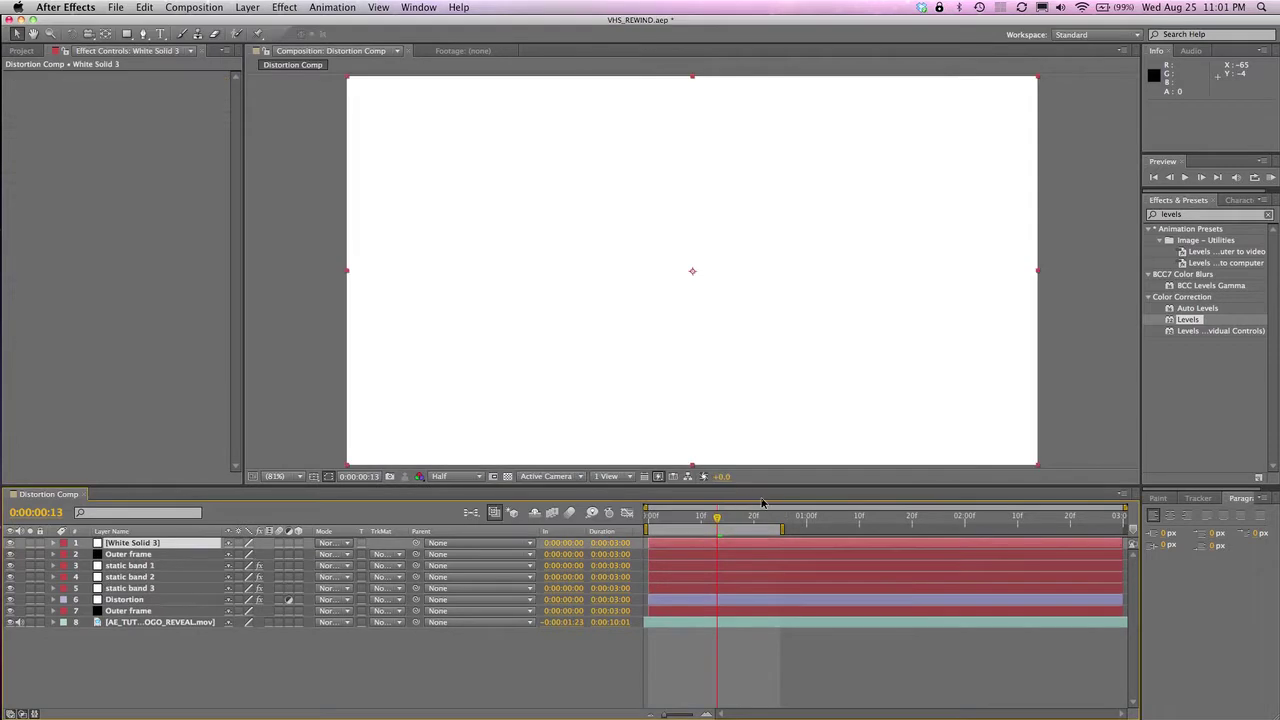
# Step: Apply Fractal Noise to the new white solid and rename the layer horizontal bands
pyautogui.click(1189, 214)
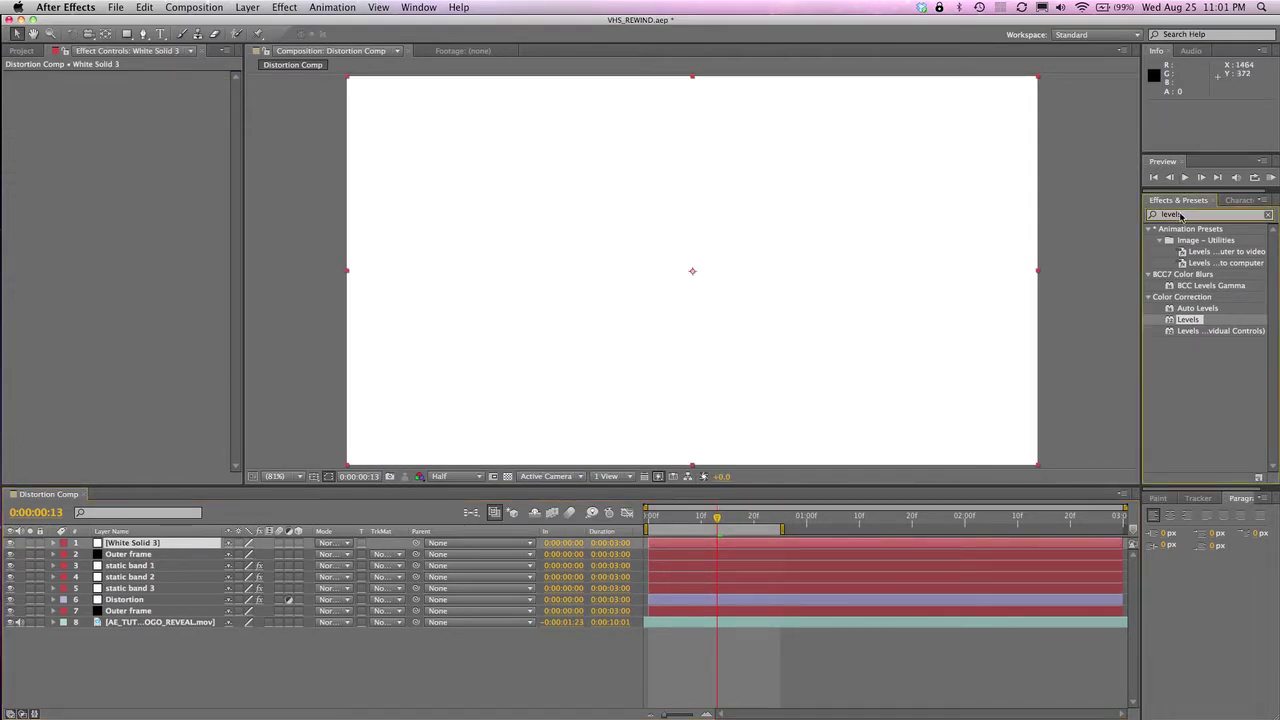
pyautogui.write('frac')
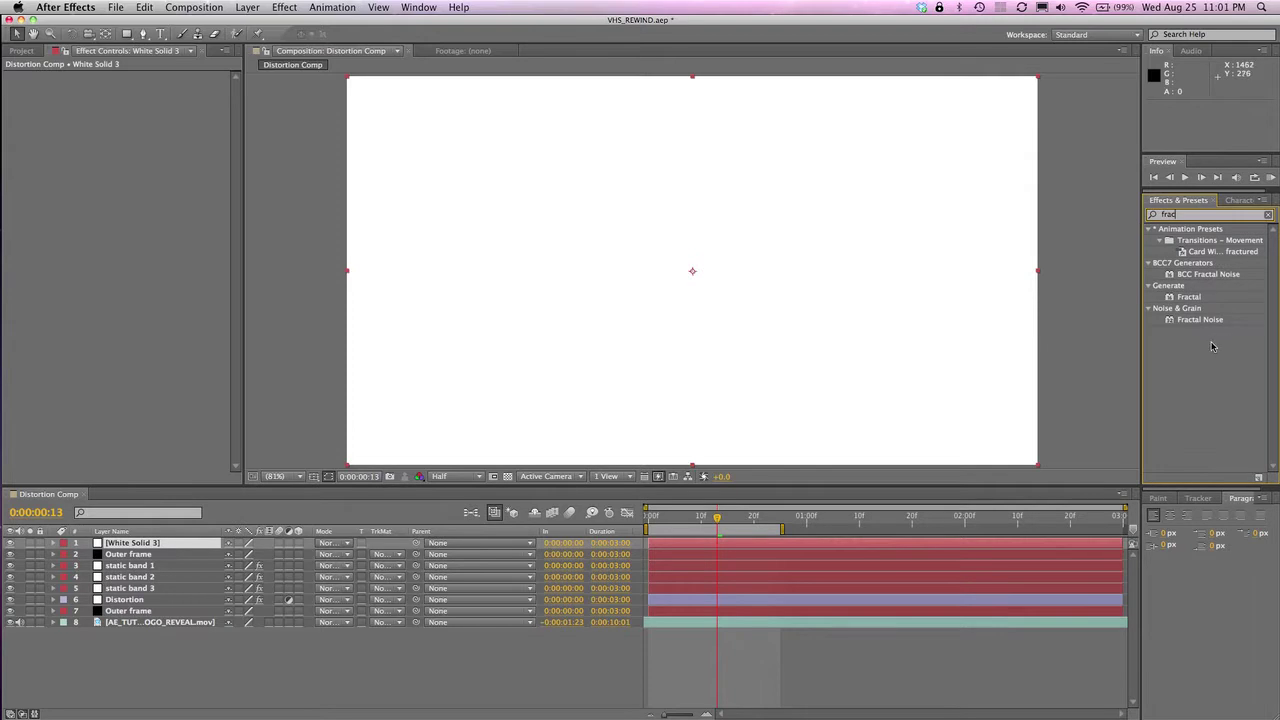
pyautogui.moveTo(1200, 320); pyautogui.dragTo(122, 542)
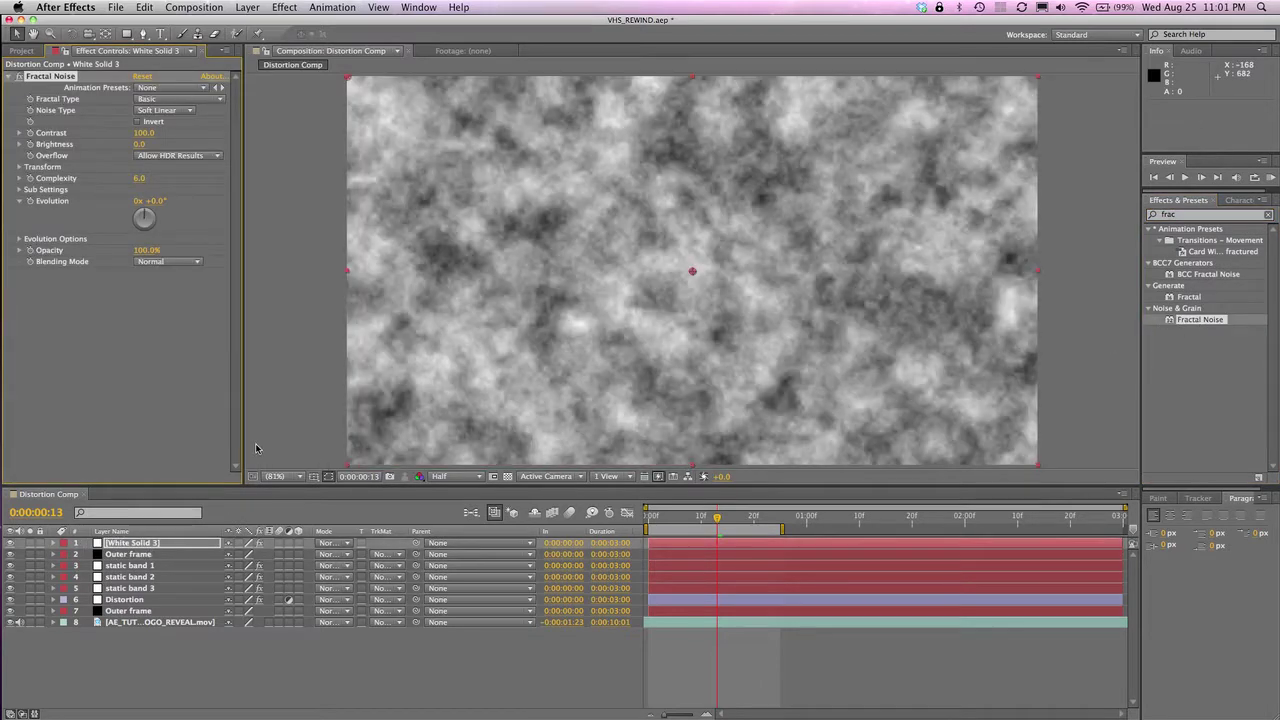
pyautogui.click(148, 543)
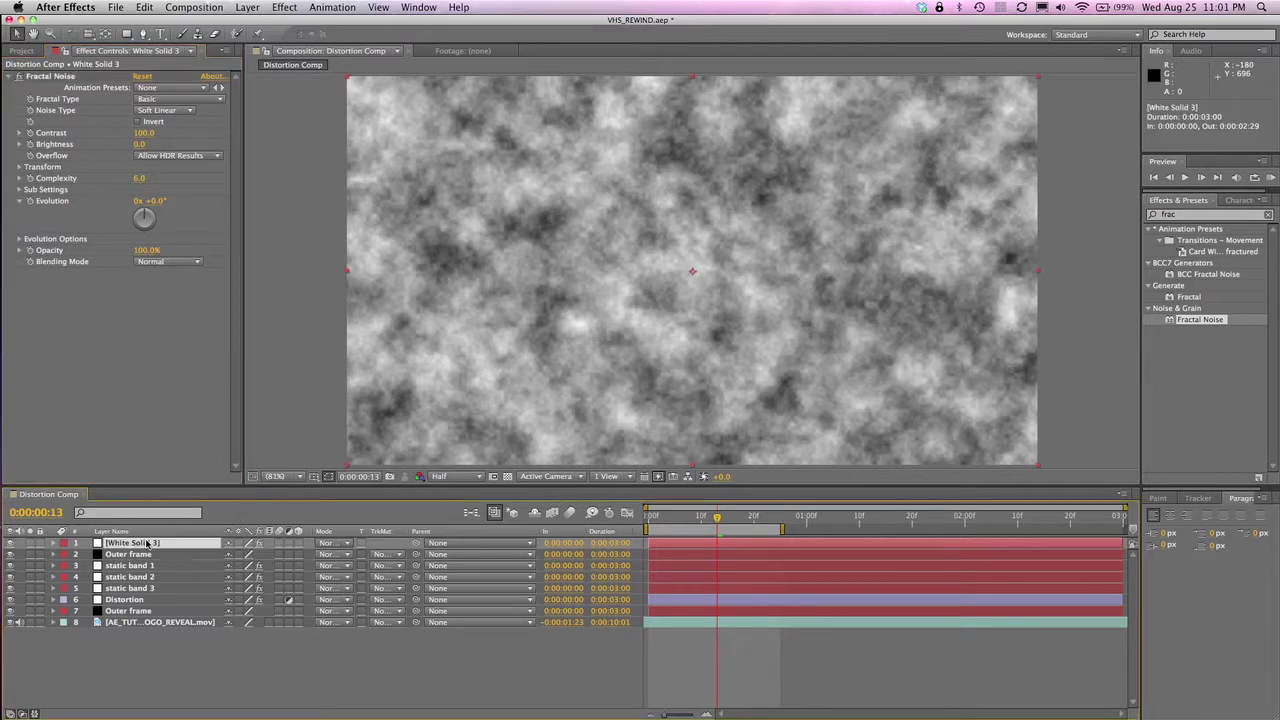
pyautogui.press('Return')
pyautogui.write('horizontal bands')
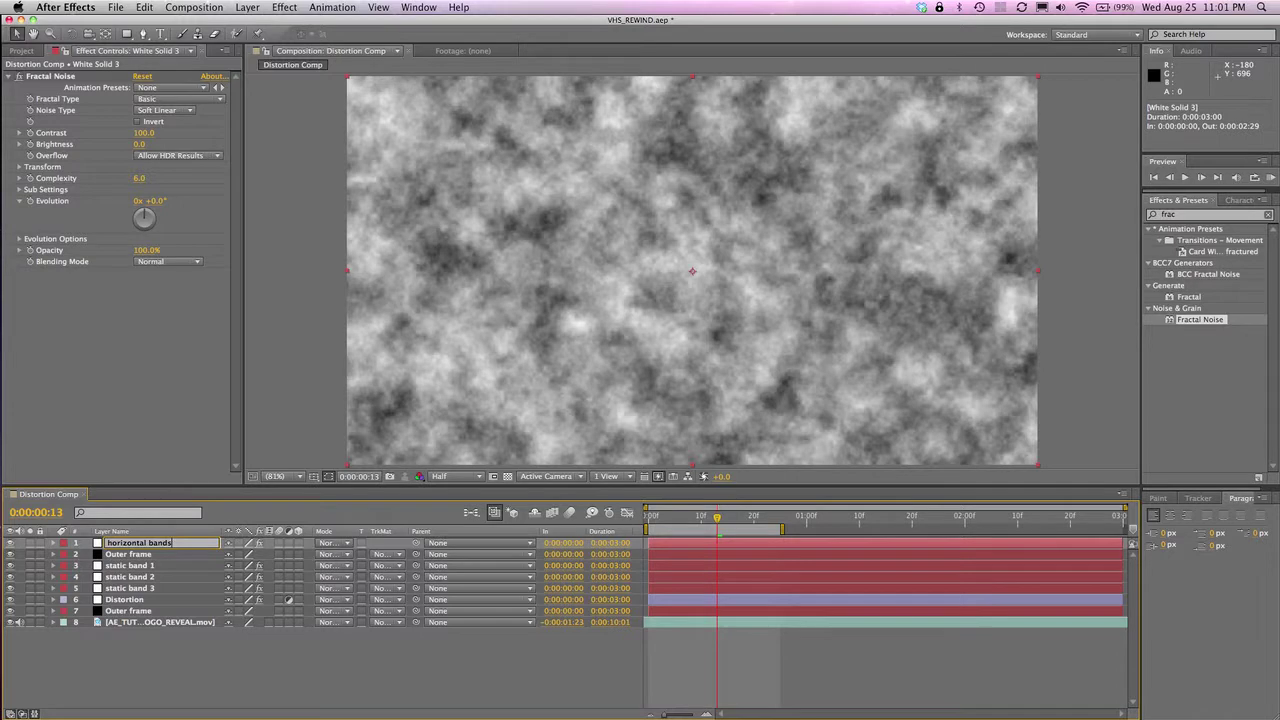
pyautogui.press('Return')
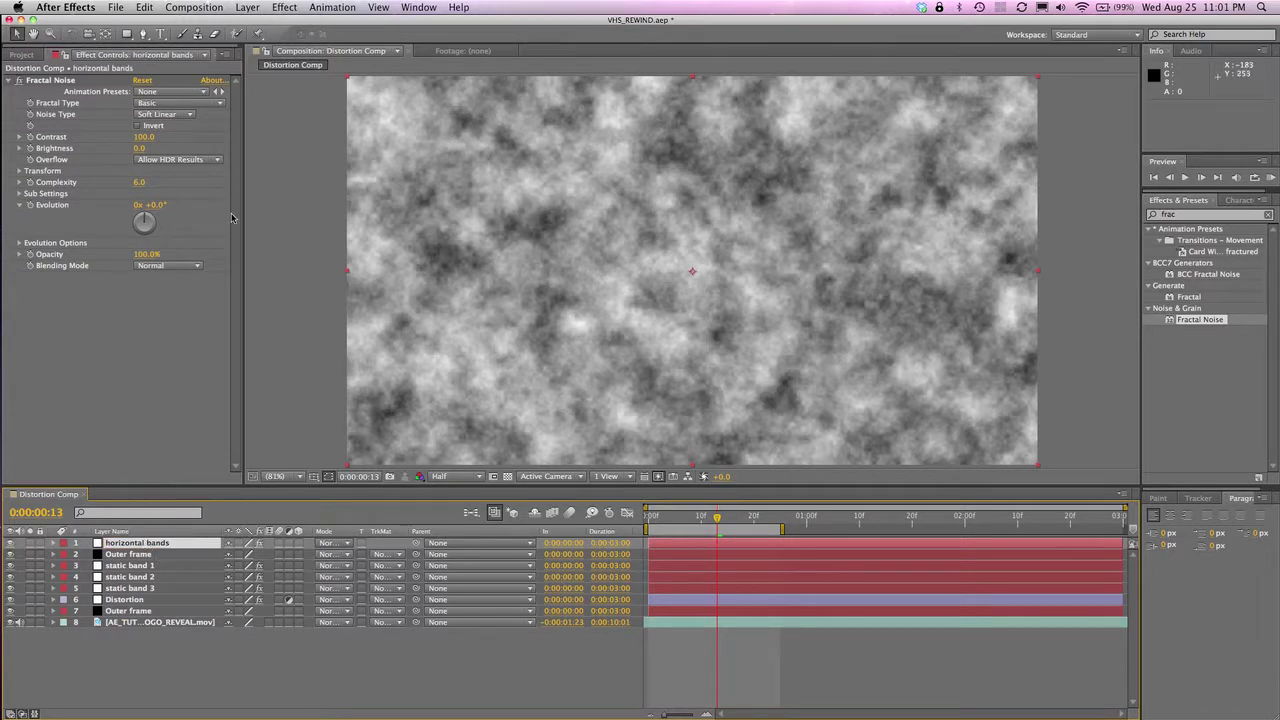
# Step: Set the horizontal bands layer's Fractal Noise Contrast to 650 and Brightness to -190
pyautogui.click(143, 138)
pyautogui.click(143, 138)
pyautogui.write('650')
pyautogui.press('Tab')
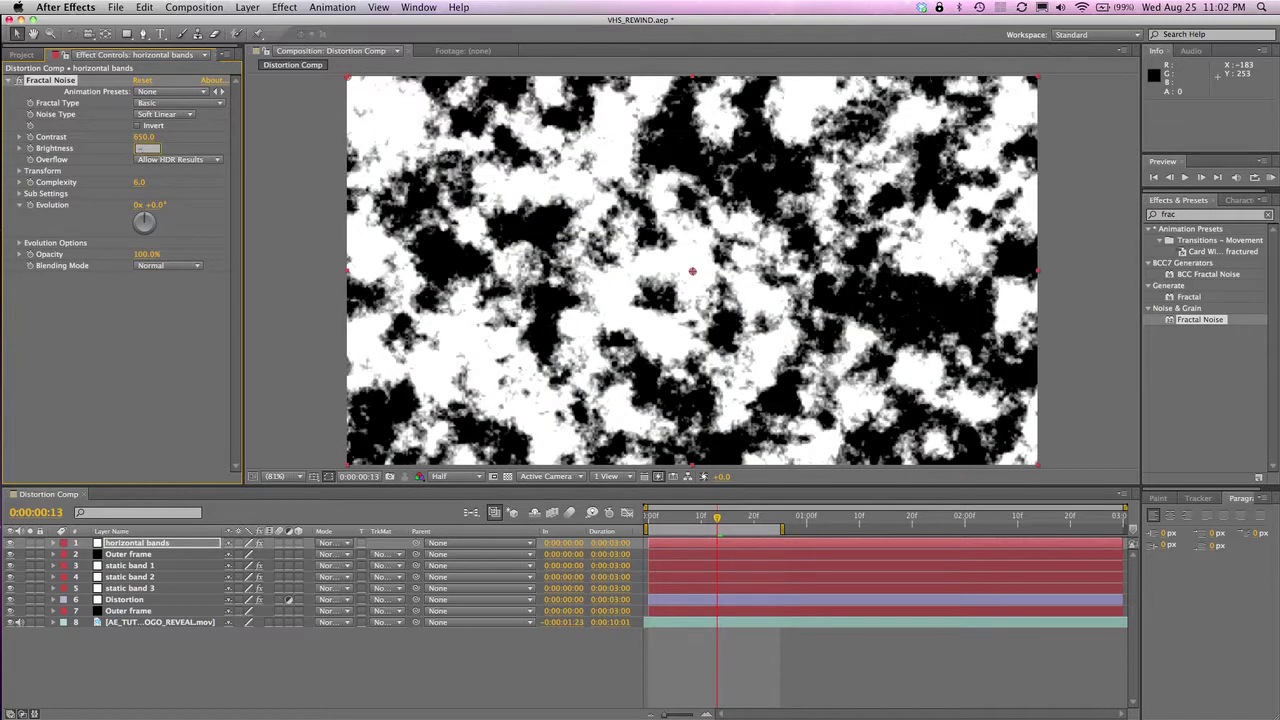
pyautogui.press('Return')
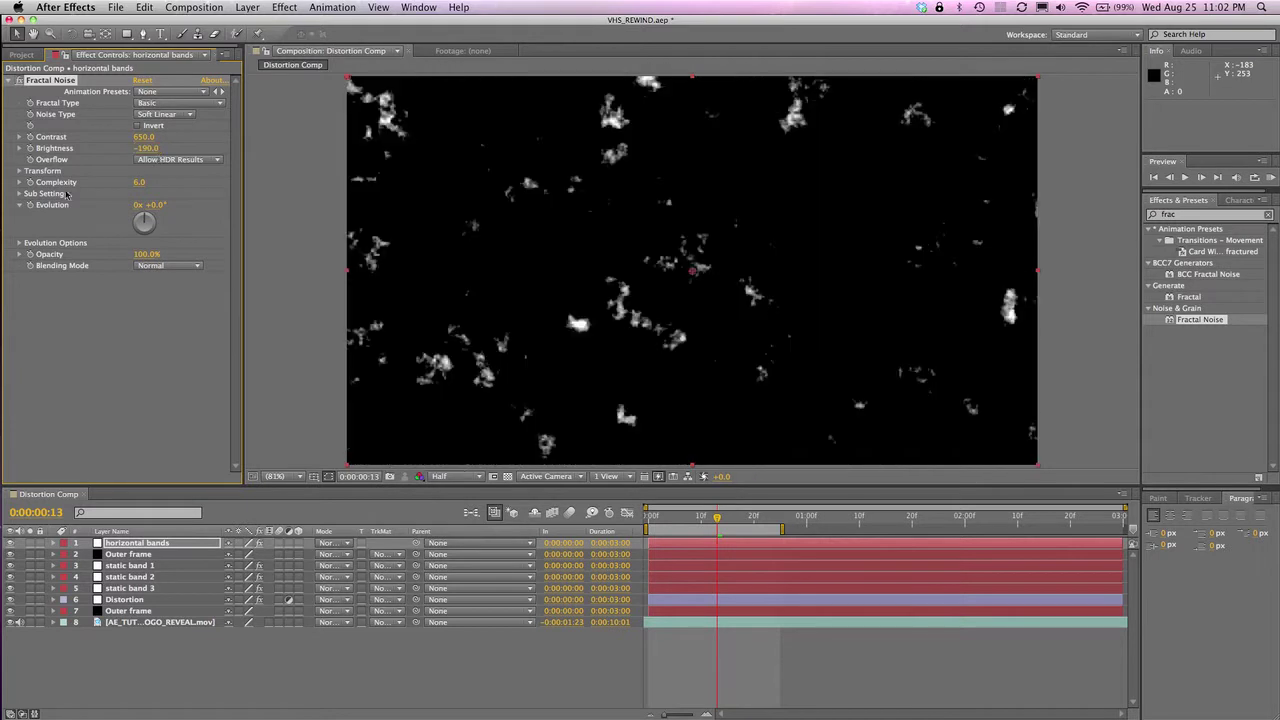
# Step: Turn off Uniform Scaling in the Fractal Noise transform and set Scale Width to 2300 and Scale Height to 20
pyautogui.click(19, 171)
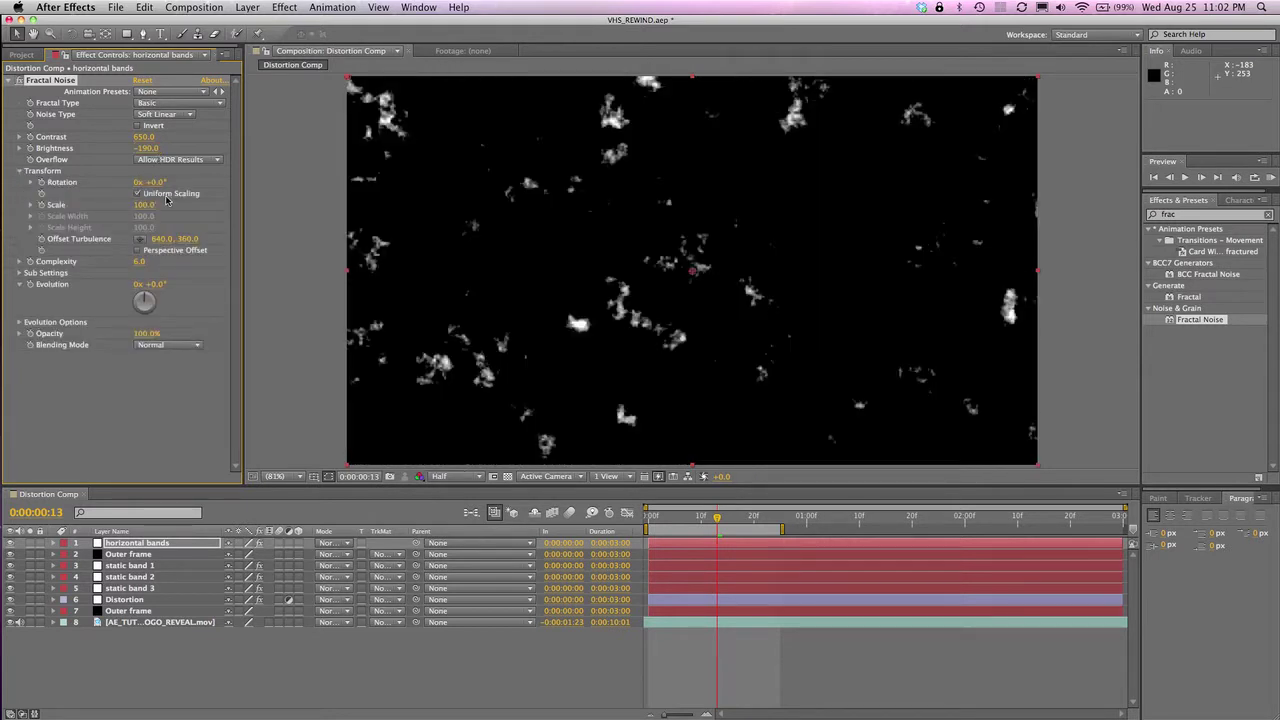
pyautogui.click(138, 194)
pyautogui.click(146, 216)
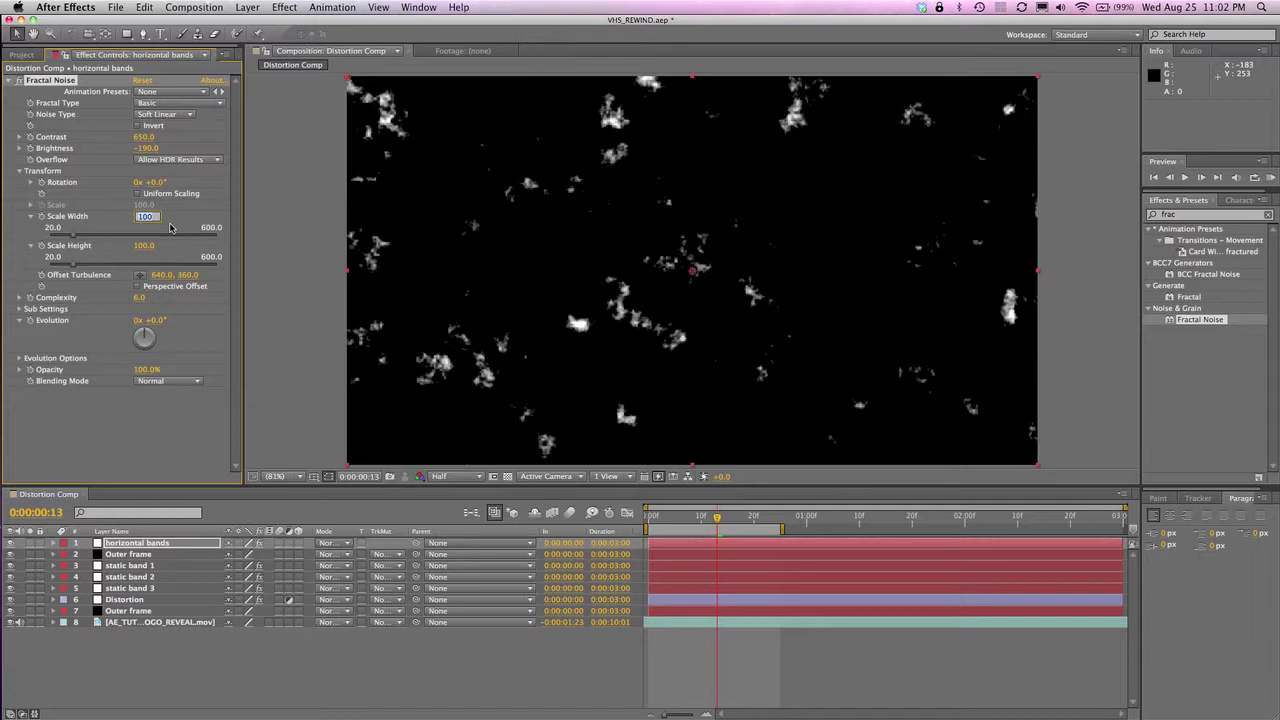
pyautogui.write('2300')
pyautogui.press('Return')
pyautogui.click(146, 247)
pyautogui.write('20')
pyautogui.press('Return')
# Step: Set the Complexity of the horizontal bands' Fractal Noise to 15
pyautogui.click(139, 298)
pyautogui.write('15')
pyautogui.press('Return')
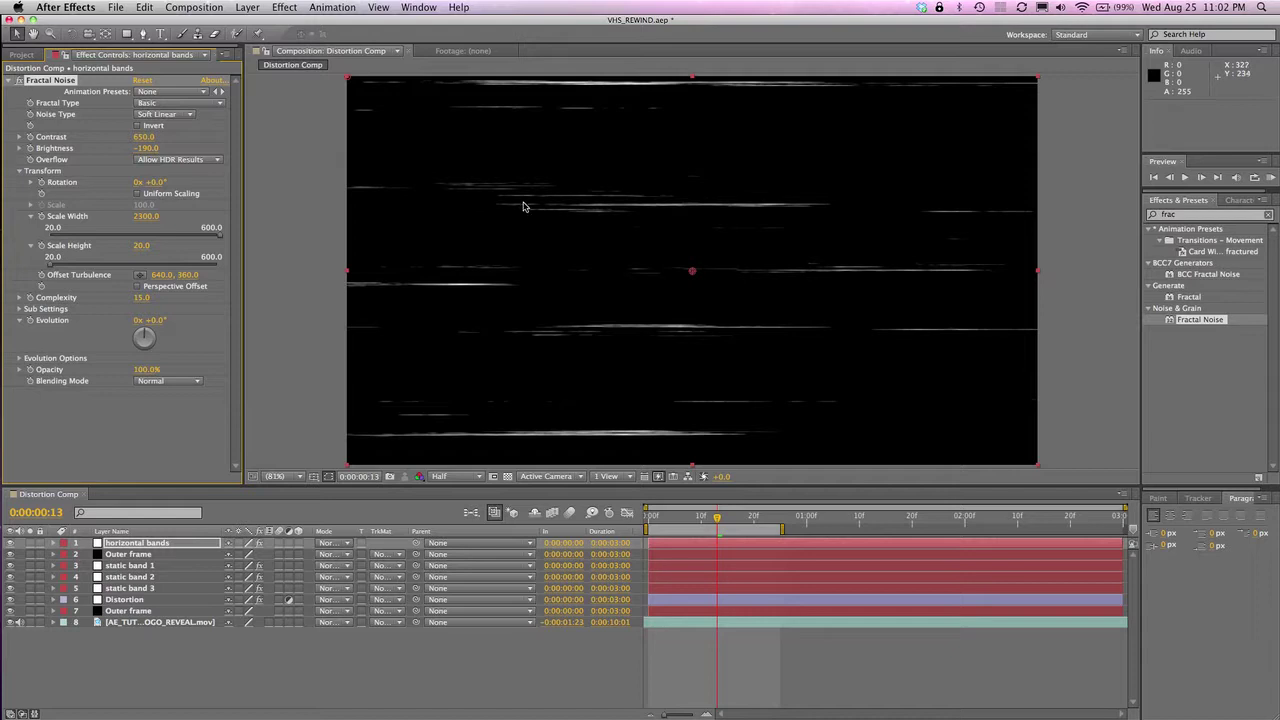
# Step: Add the expression time * 10 to the Fractal Noise Evolution of horizontal bands and collapse the effect's settings
pyautogui.keyDown('alt'); pyautogui.click(30, 322); pyautogui.keyUp('alt')
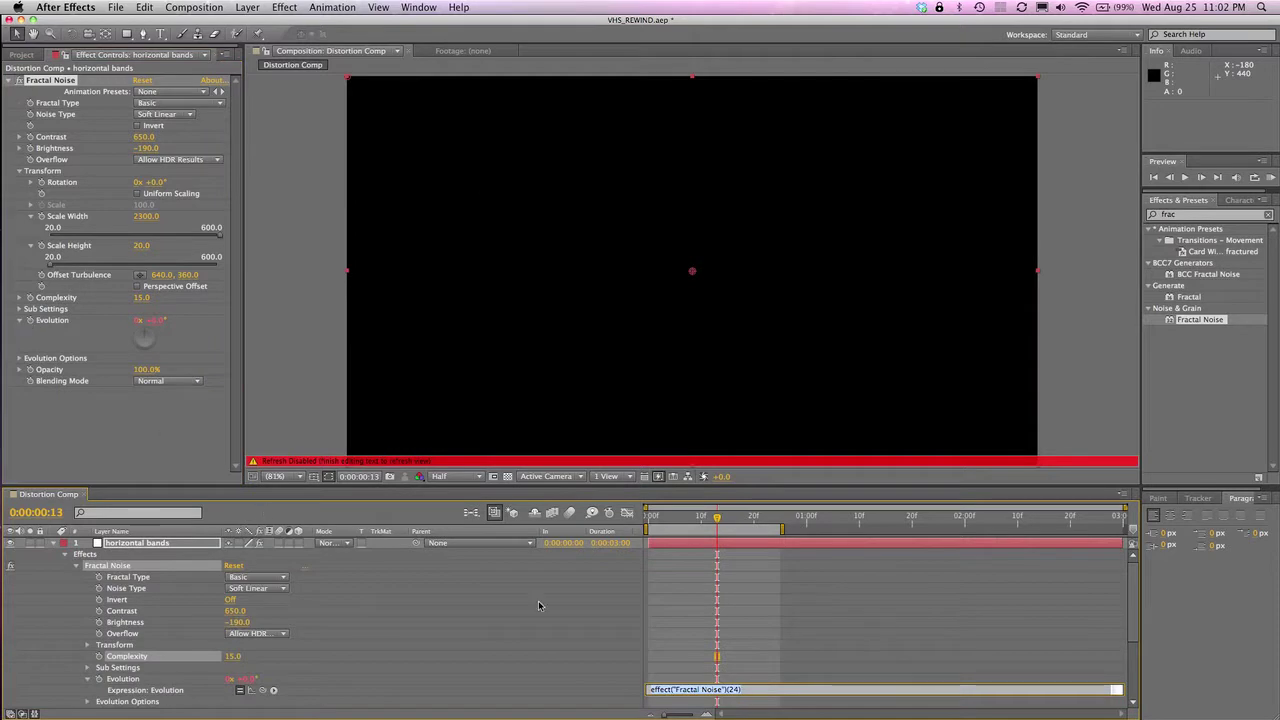
pyautogui.write('time *')
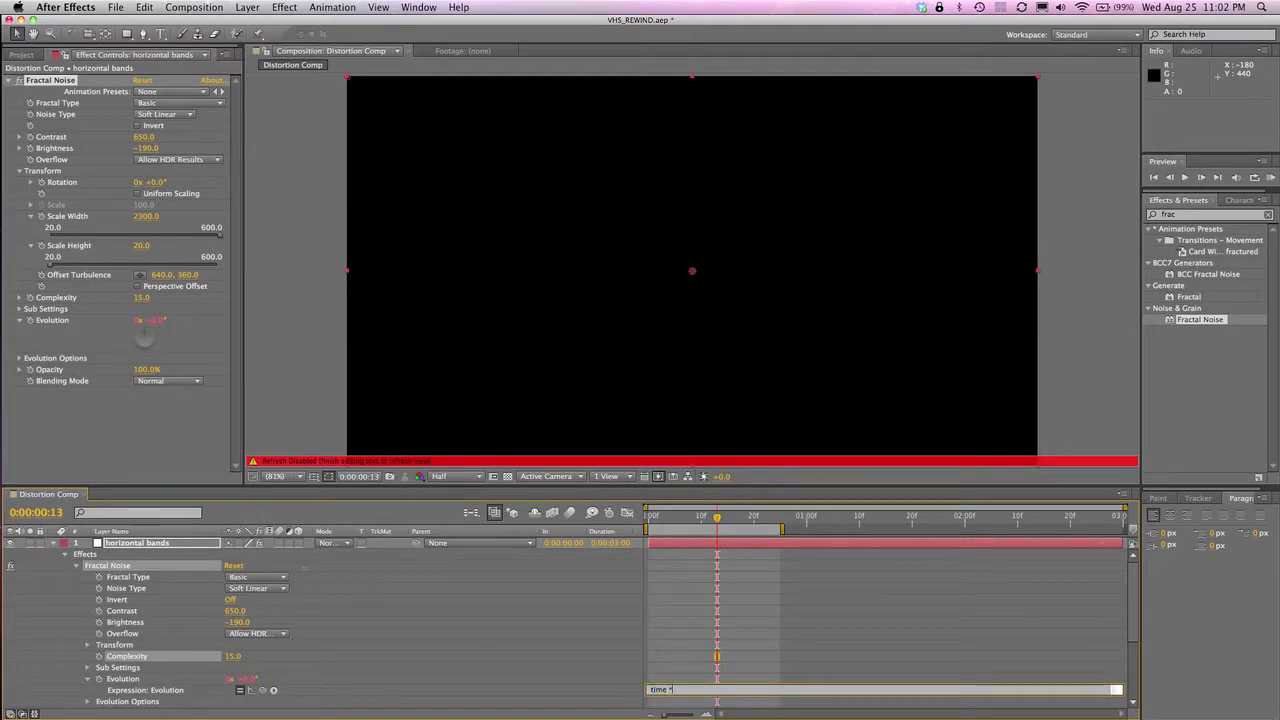
pyautogui.write(' 10')
pyautogui.press('Return')
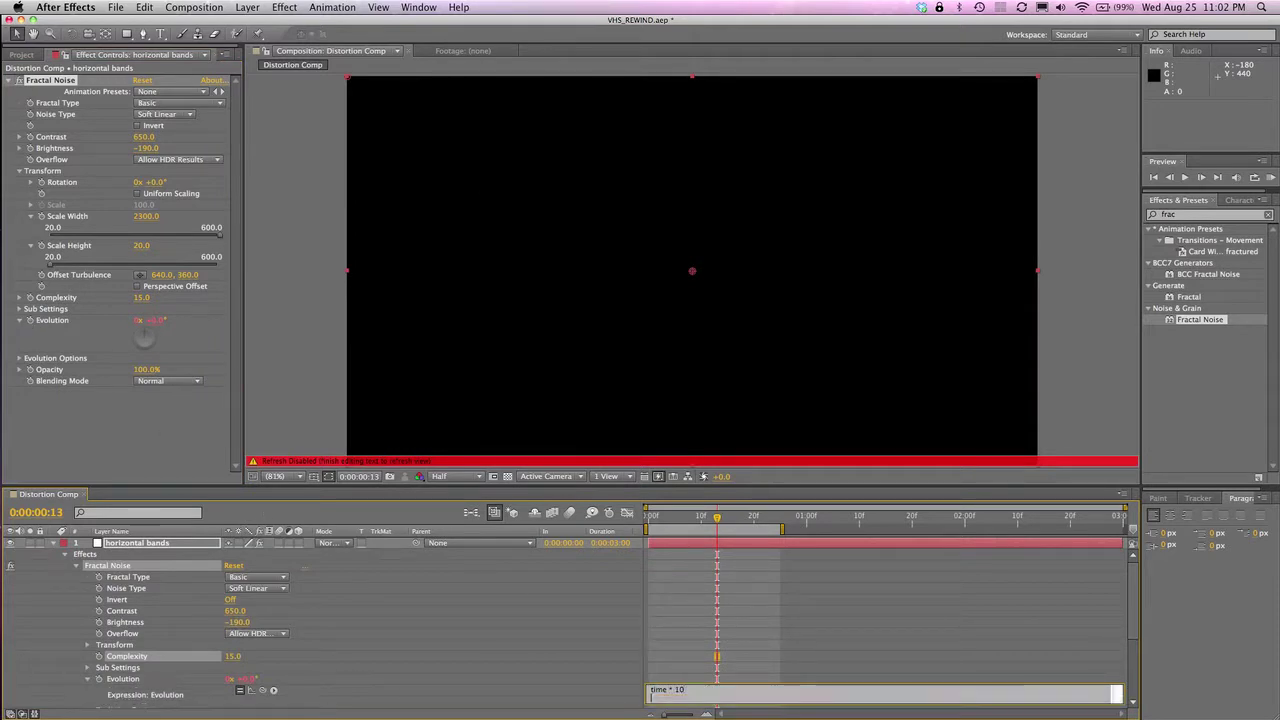
pyautogui.click(634, 662)
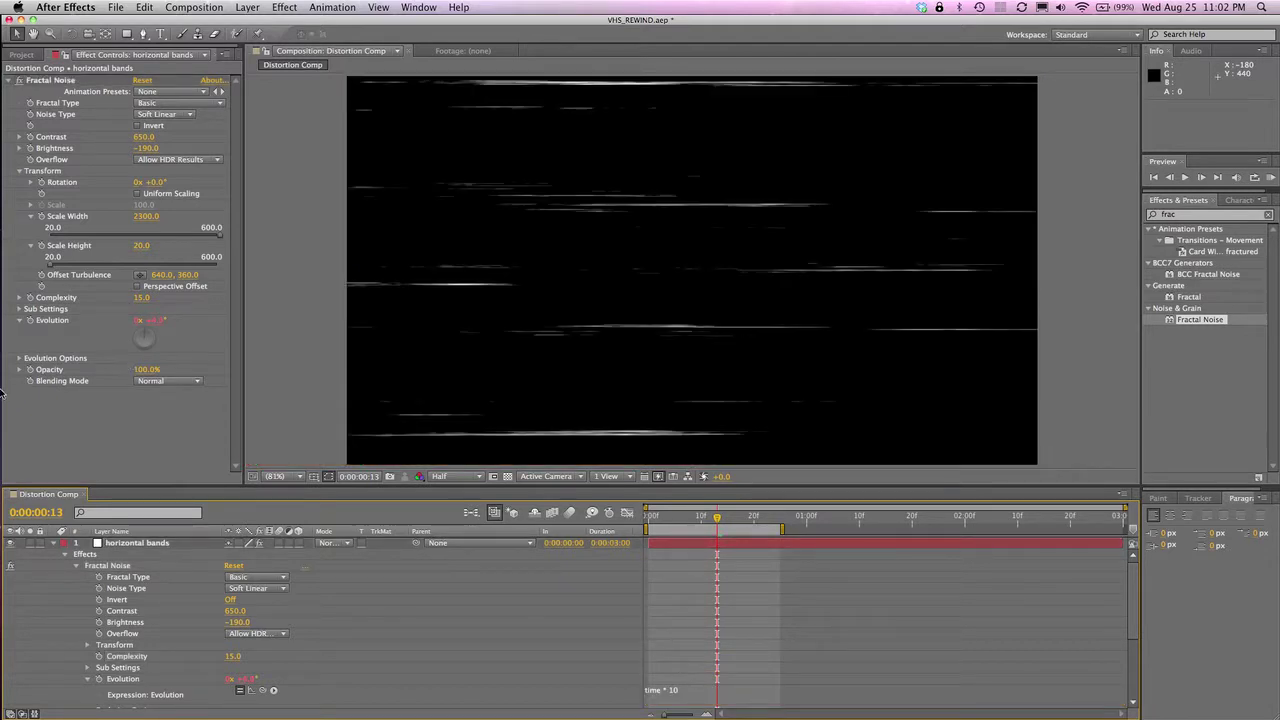
pyautogui.click(9, 81)
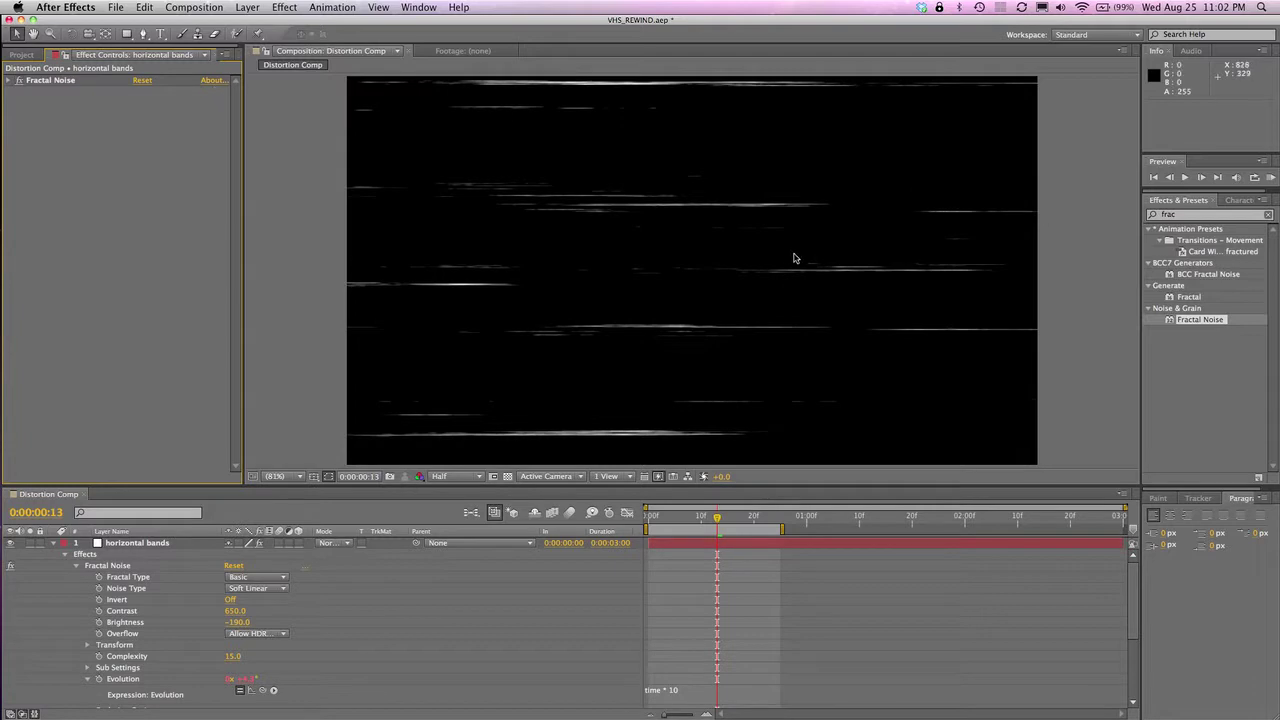
# Step: Apply Directional Blur to the horizontal bands layer with a Direction of 90° and a Blur Length of 150
pyautogui.click(1191, 216)
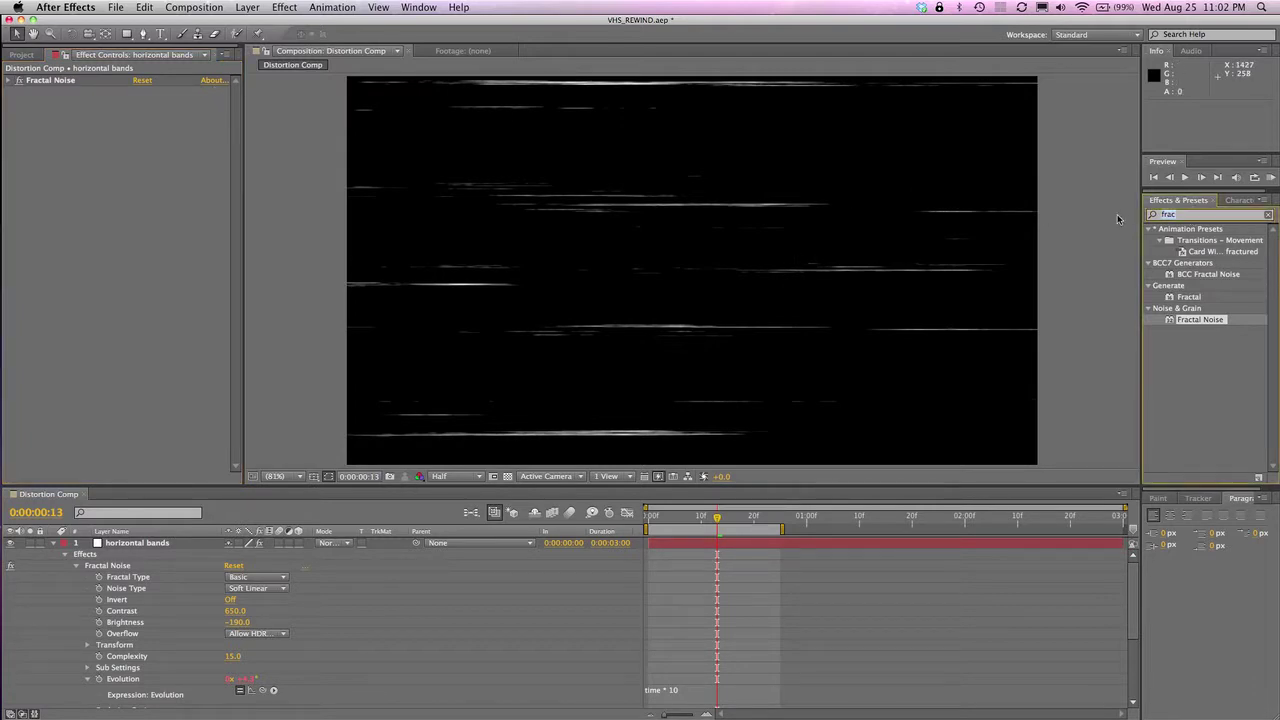
pyautogui.write('dir')
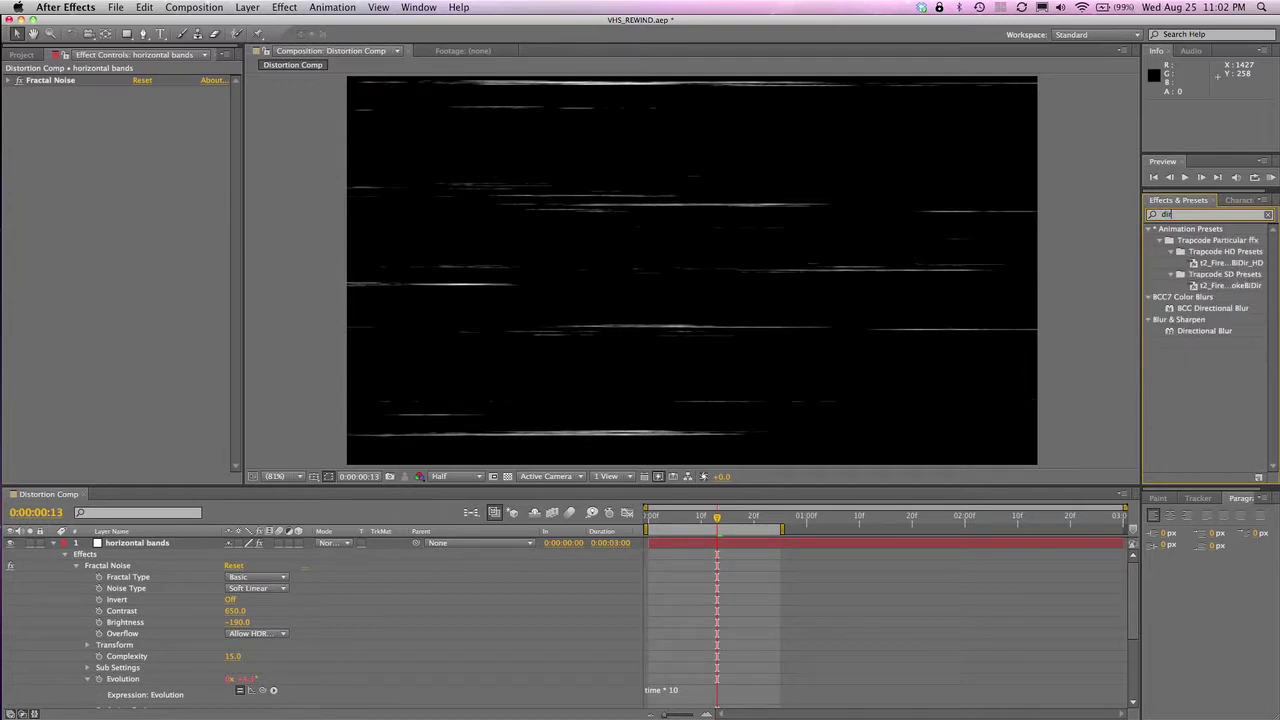
pyautogui.moveTo(1204, 334); pyautogui.dragTo(365, 290)
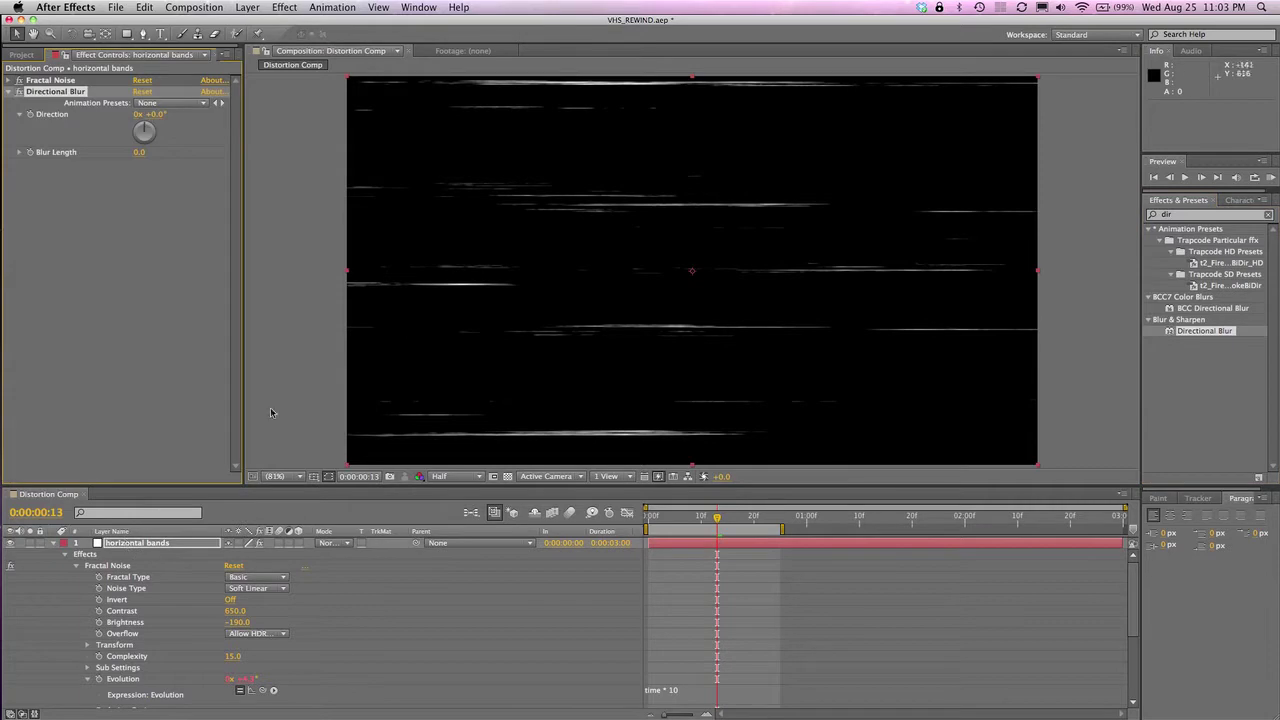
pyautogui.click(156, 115)
pyautogui.write('90')
pyautogui.press('Tab')
pyautogui.write('1')
pyautogui.press('Return')
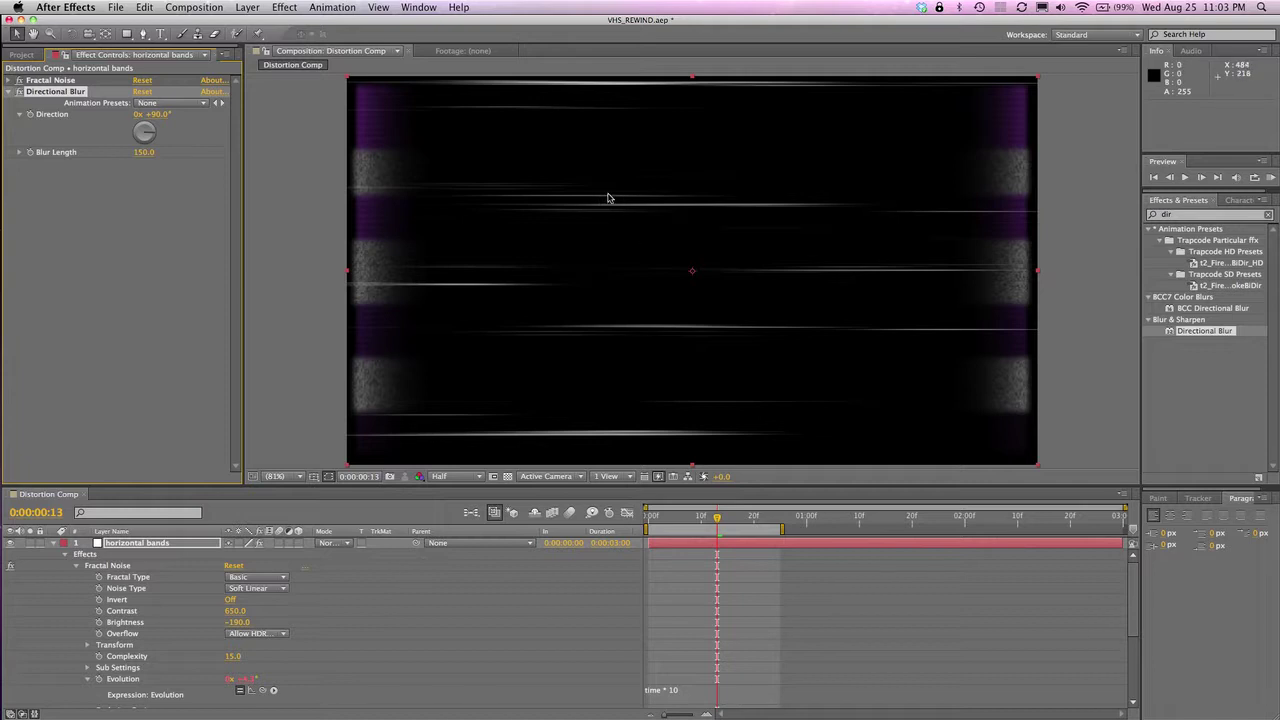
# Step: Apply Levels to the horizontal bands layer and lower Input White to 35 to brighten the streaks
pyautogui.moveTo(1178, 216); pyautogui.dragTo(1129, 215)
pyautogui.write('levels')
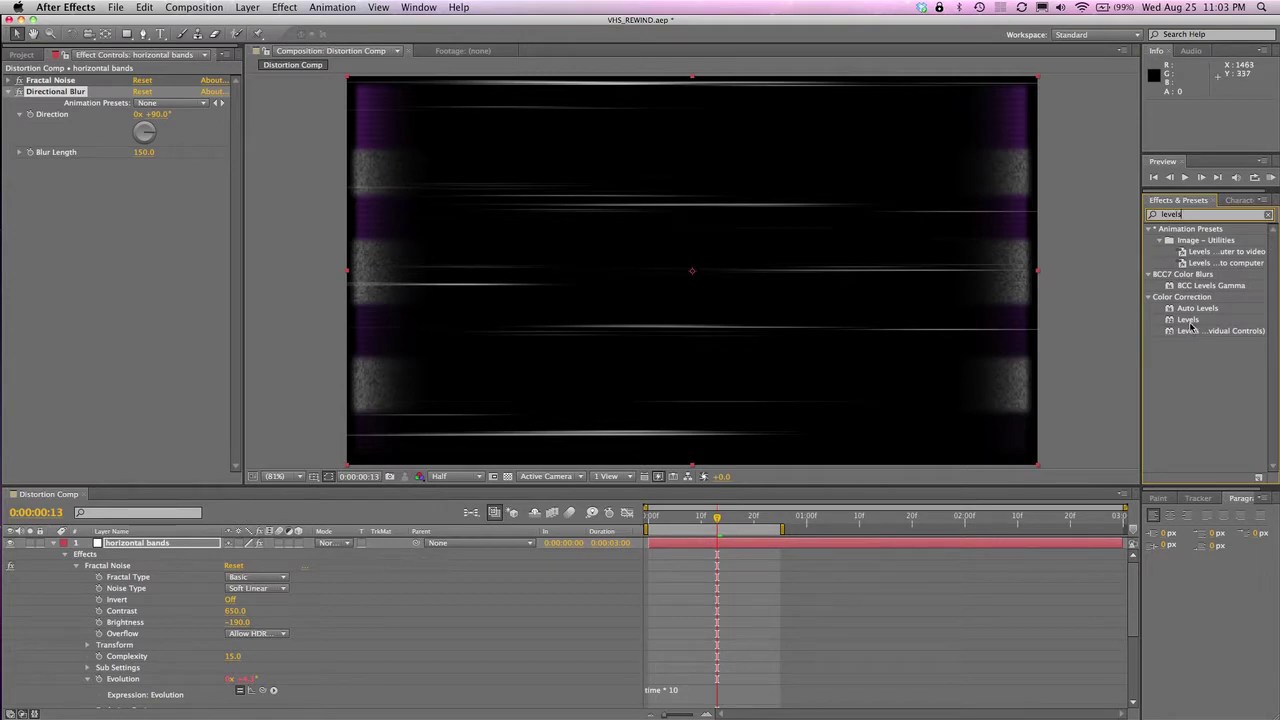
pyautogui.moveTo(1190, 324); pyautogui.dragTo(136, 546)
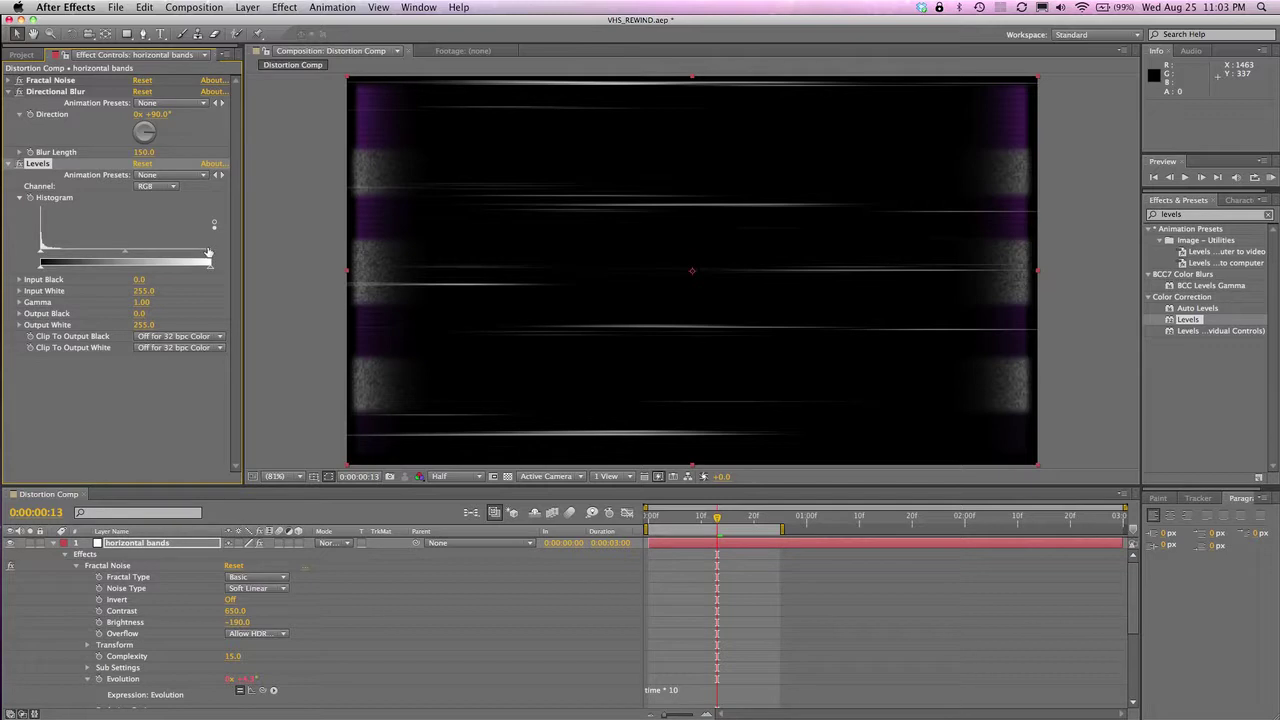
pyautogui.moveTo(209, 254); pyautogui.dragTo(66, 264)
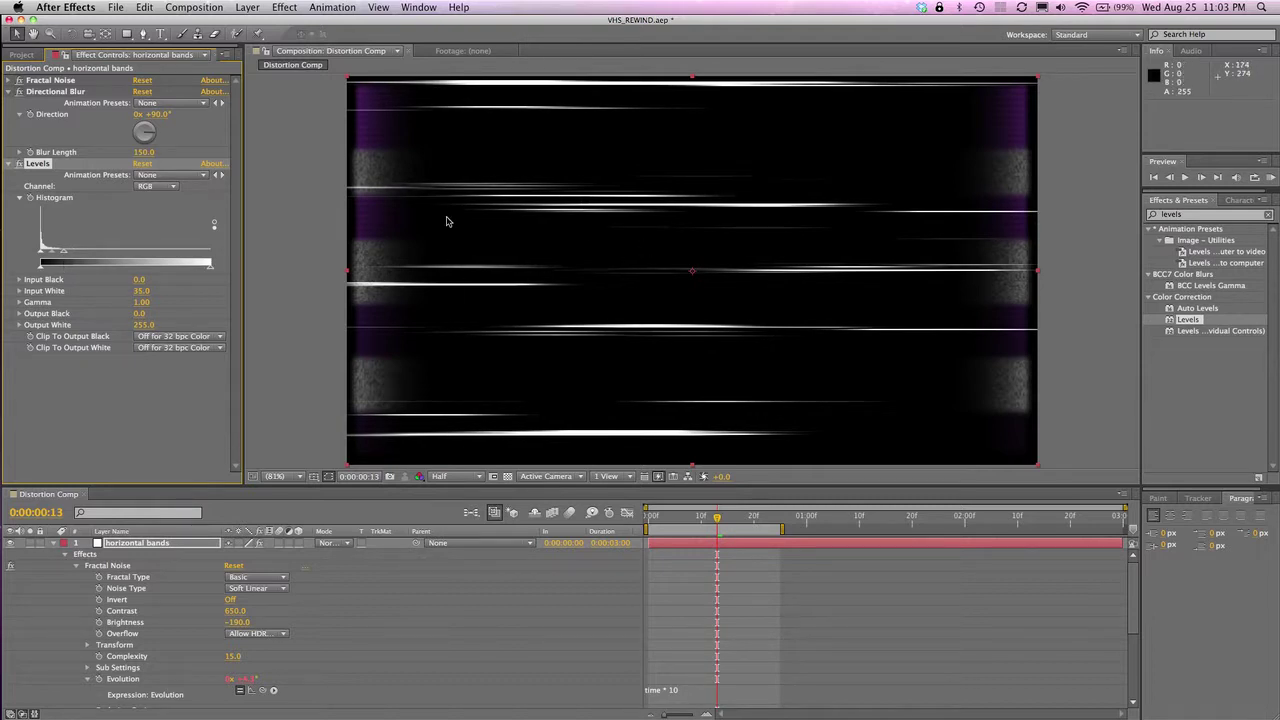
# Step: Apply the Noise effect to the horizontal bands layer with 15% Amount of Noise and Use Color Noise disabled
pyautogui.click(1205, 215)
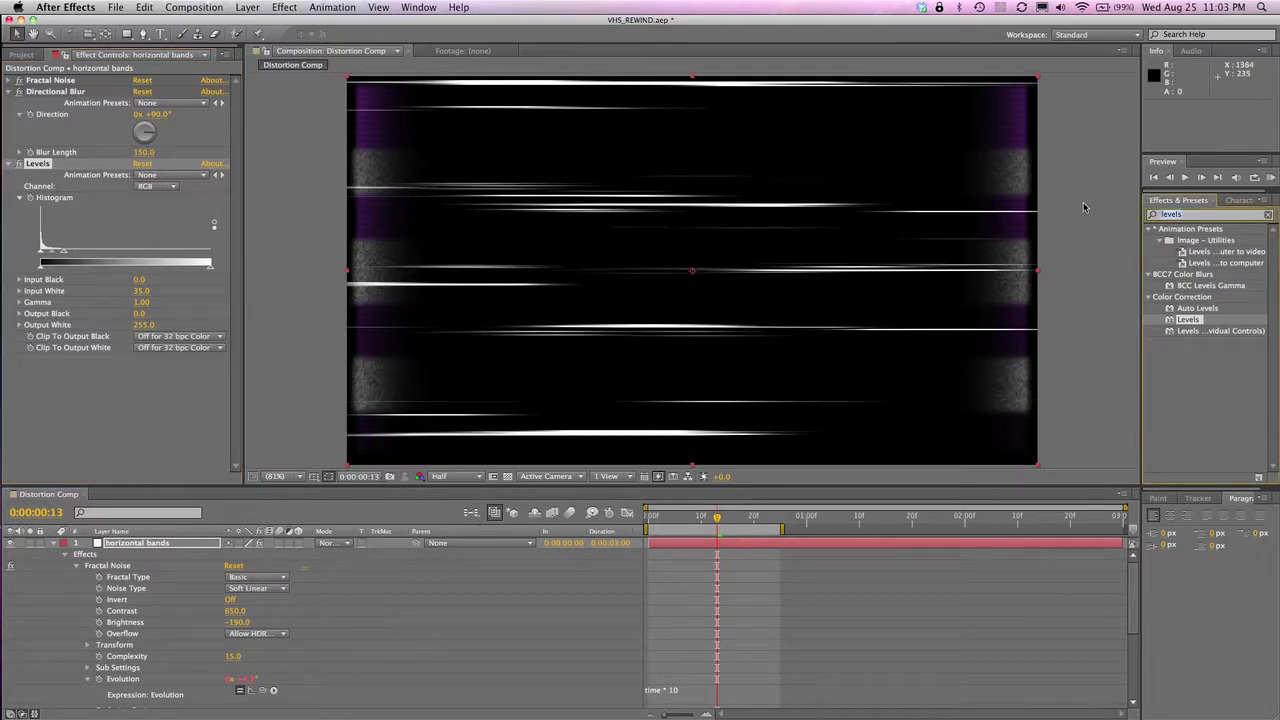
pyautogui.write('noise')
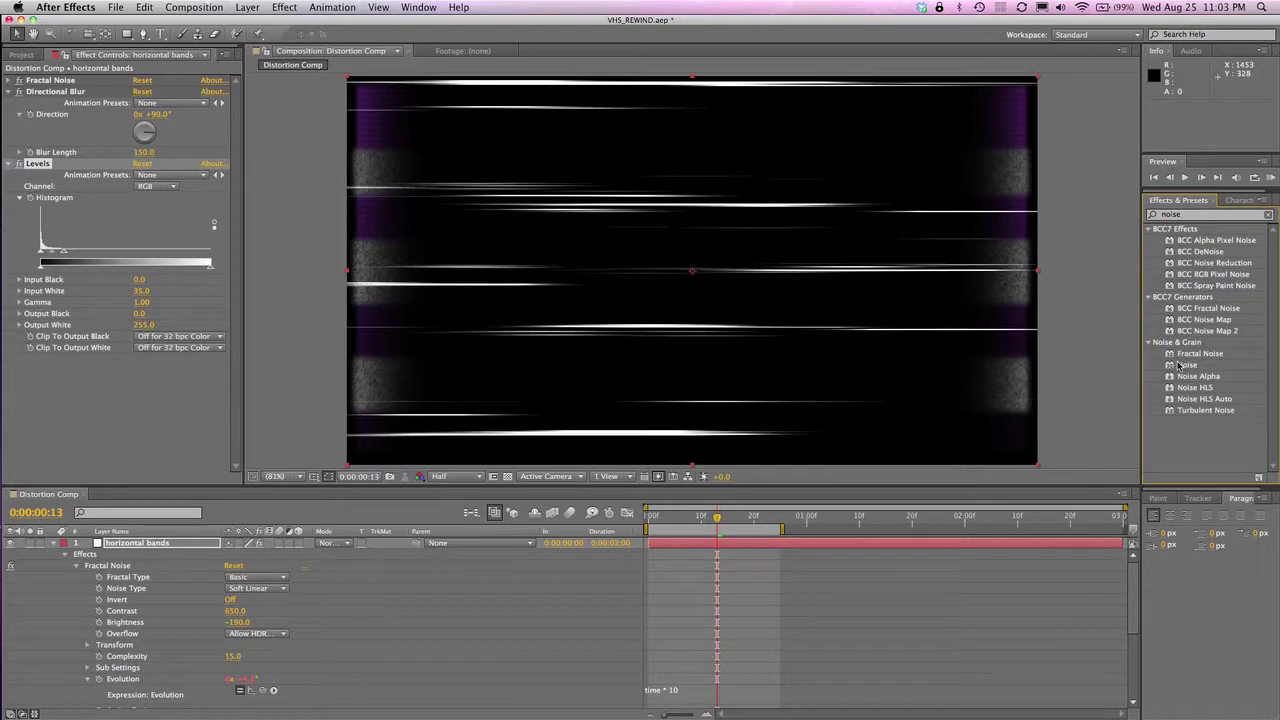
pyautogui.moveTo(1182, 365); pyautogui.dragTo(148, 544)
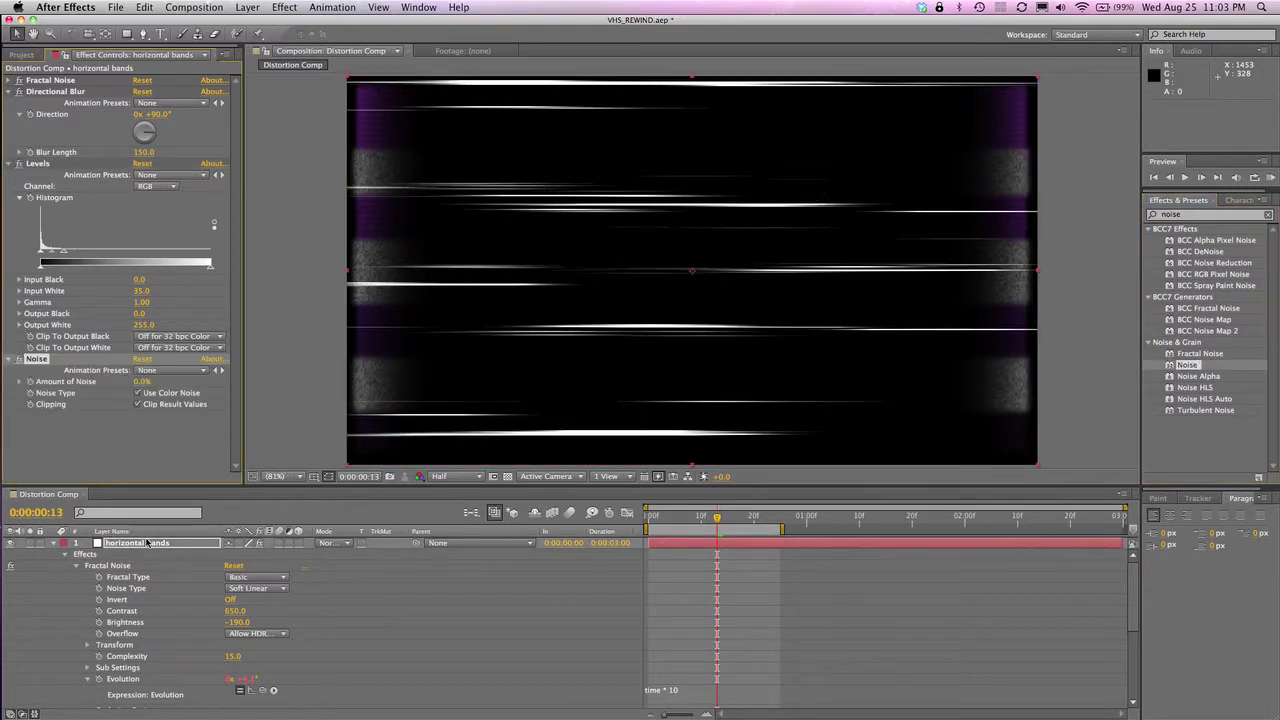
pyautogui.click(141, 381)
pyautogui.write('15')
pyautogui.press('Return')
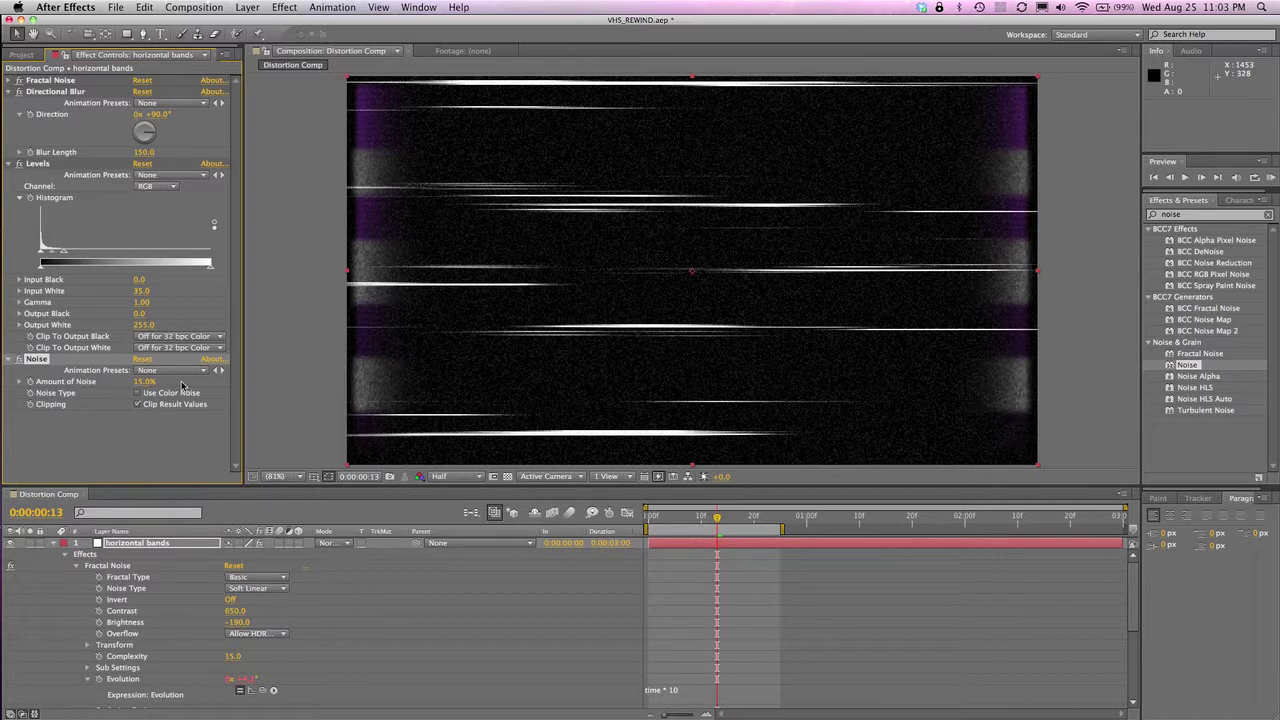
# Step: Apply Fast Blur after Noise on the horizontal bands layer and set its Blurriness to 5
pyautogui.click(1178, 218)
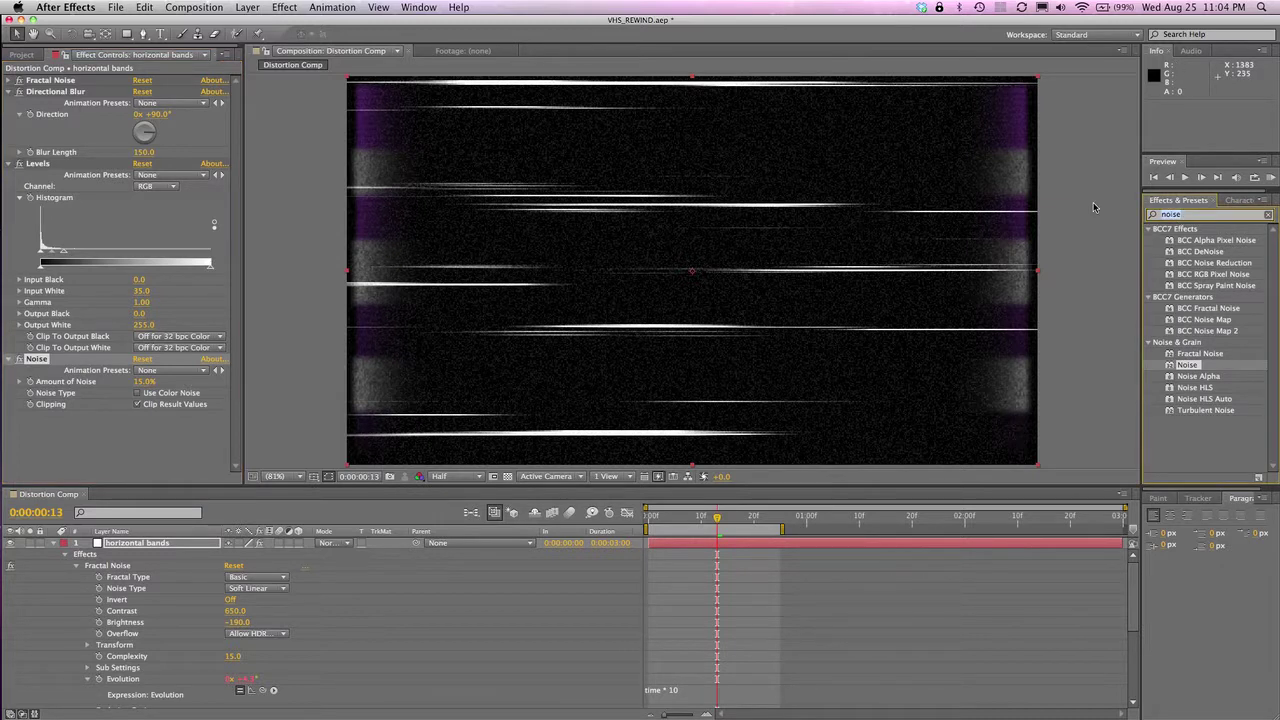
pyautogui.write('fa')
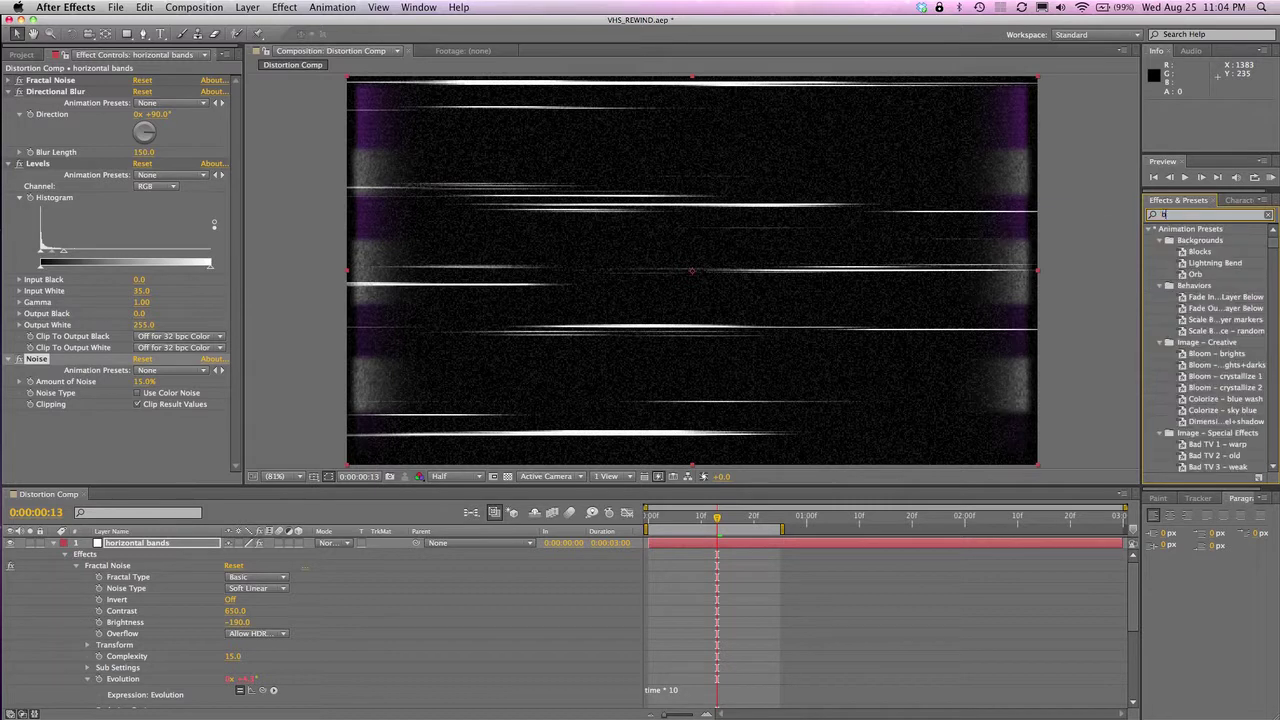
pyautogui.write('st')
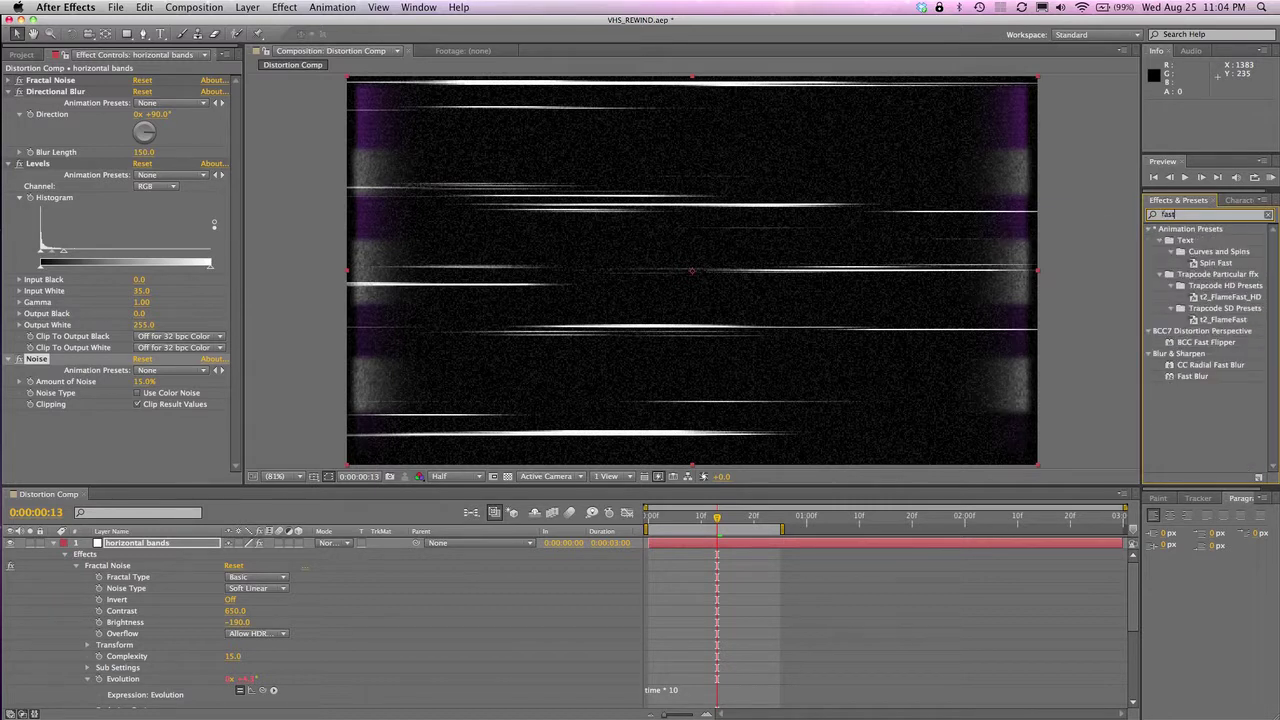
pyautogui.moveTo(1192, 376); pyautogui.dragTo(178, 454)
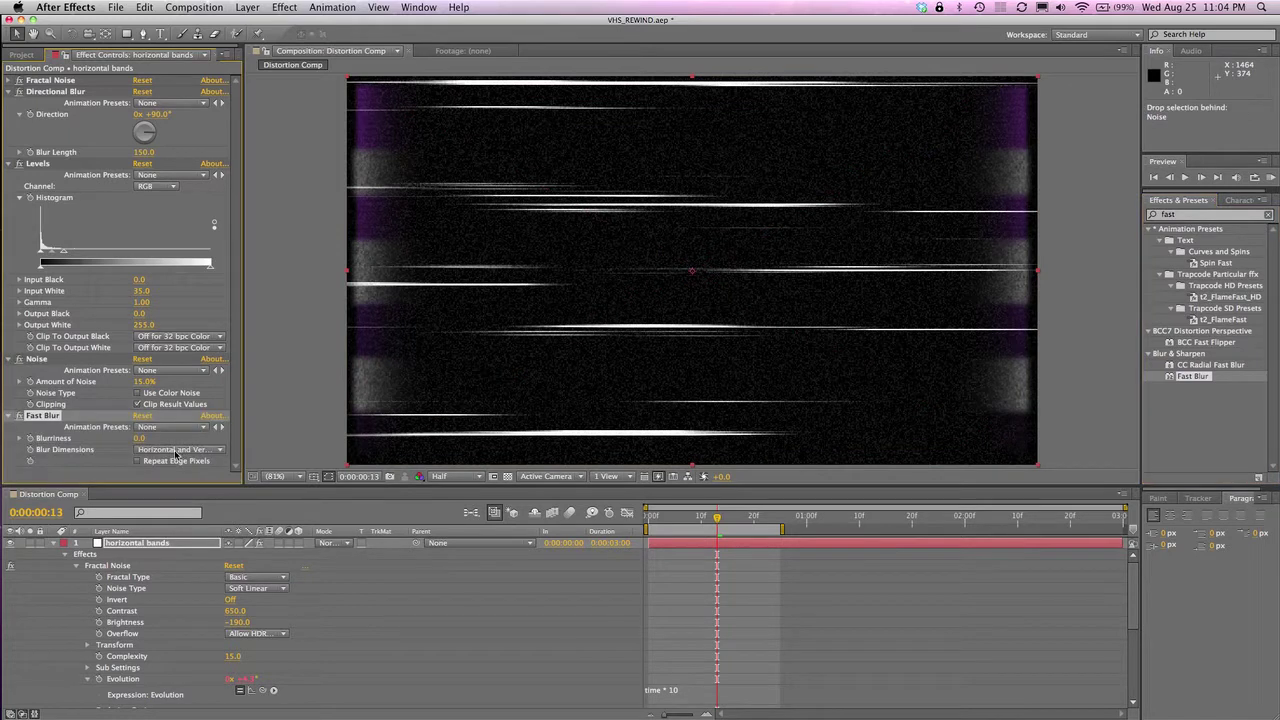
pyautogui.click(139, 439)
pyautogui.write('5')
pyautogui.press('Return')
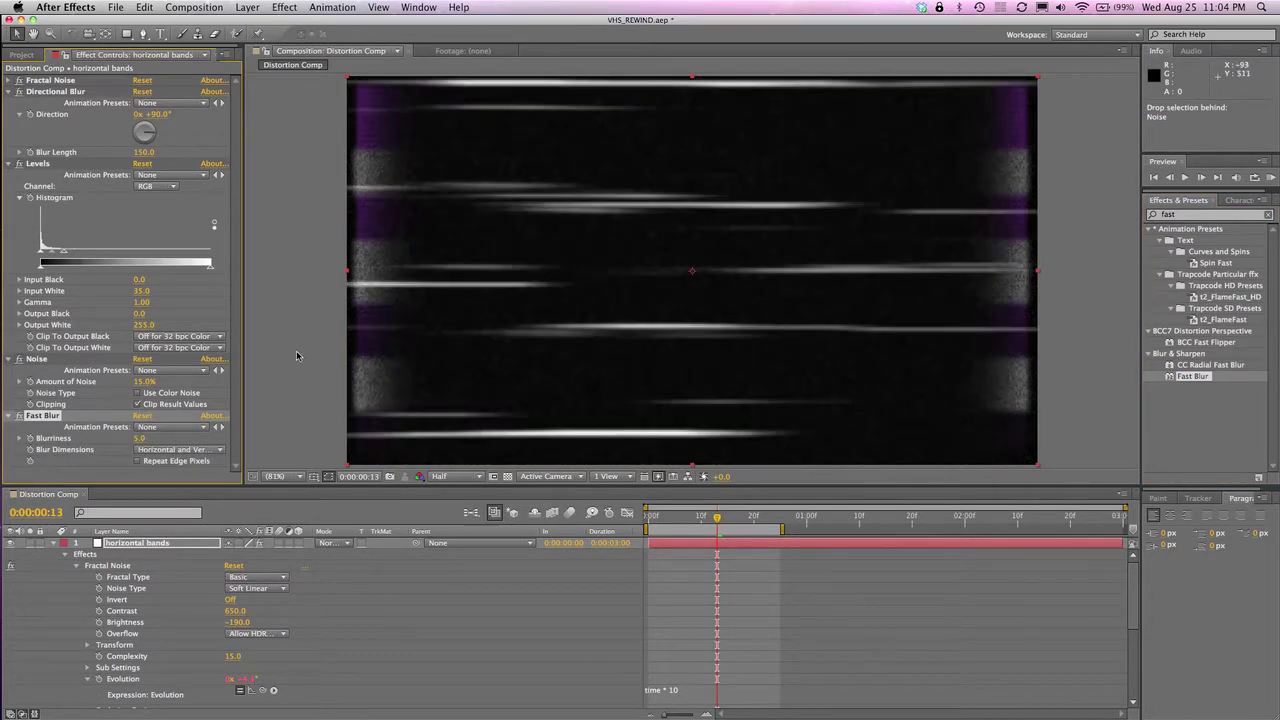
# Step: Collapse the horizontal bands layer, try the Overlay and Screen blending modes on it, and restore Normal
pyautogui.click(56, 543)
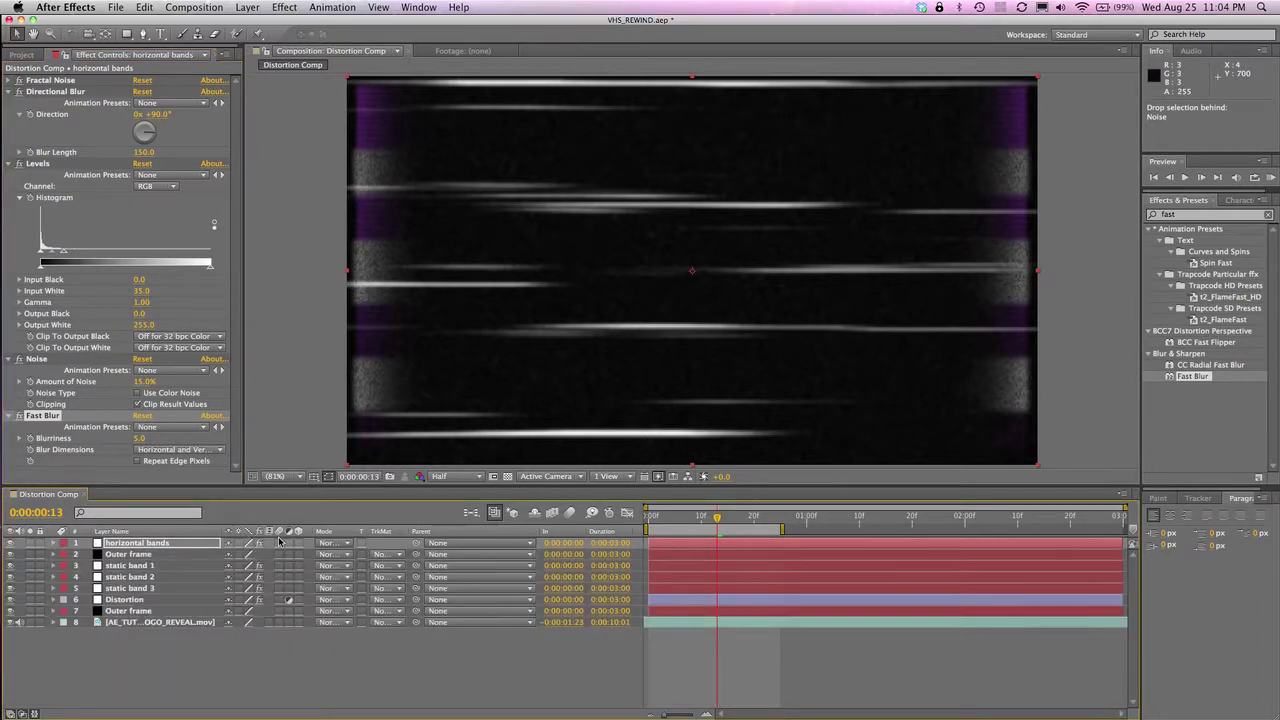
pyautogui.click(336, 543)
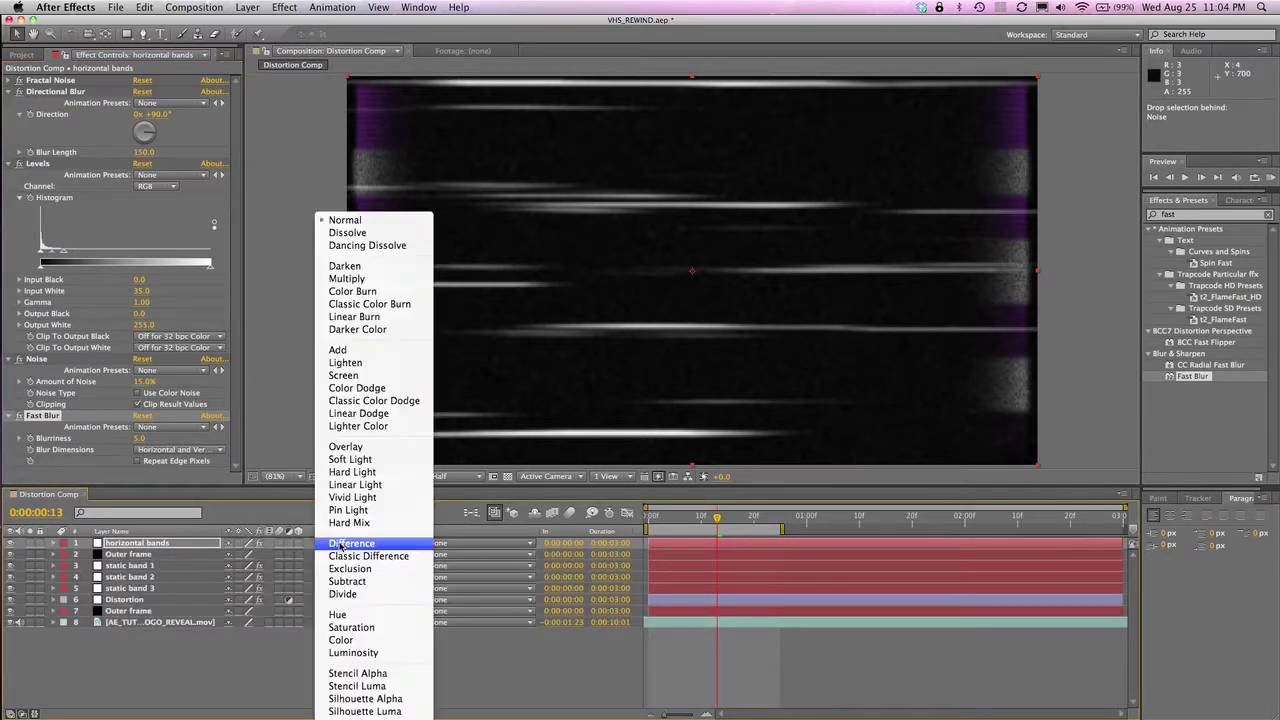
pyautogui.click(345, 447)
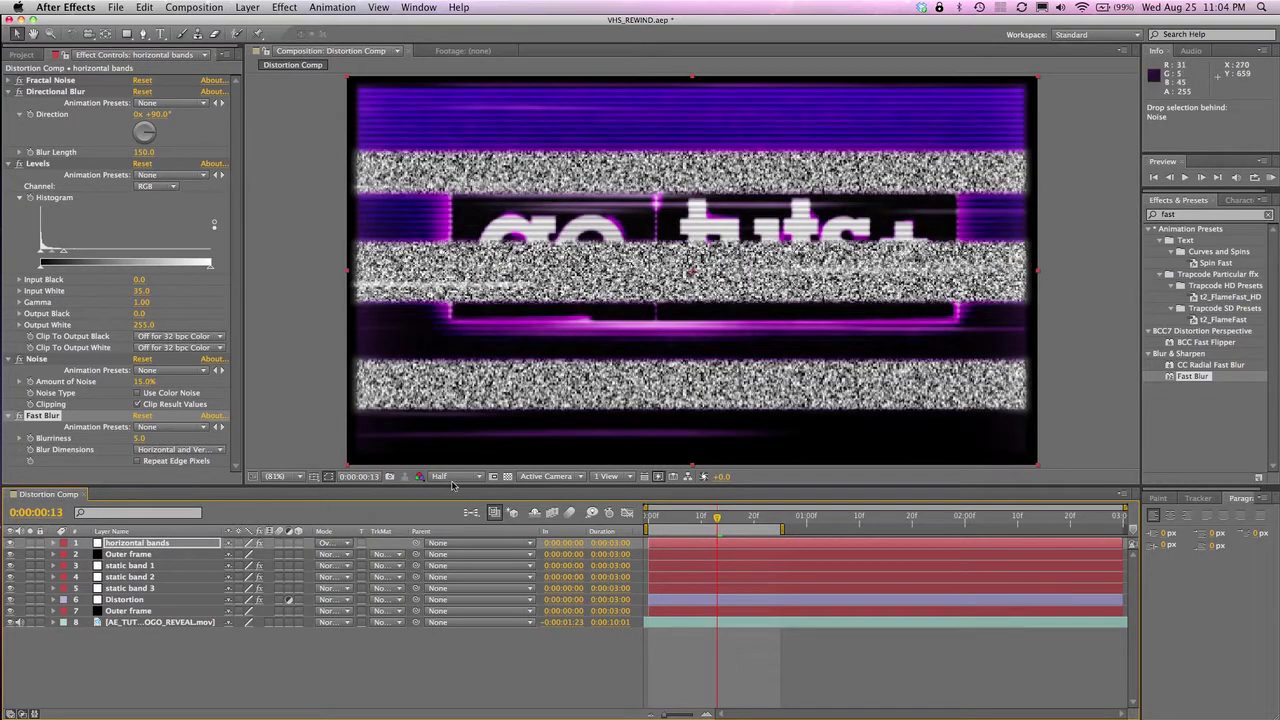
pyautogui.click(334, 545)
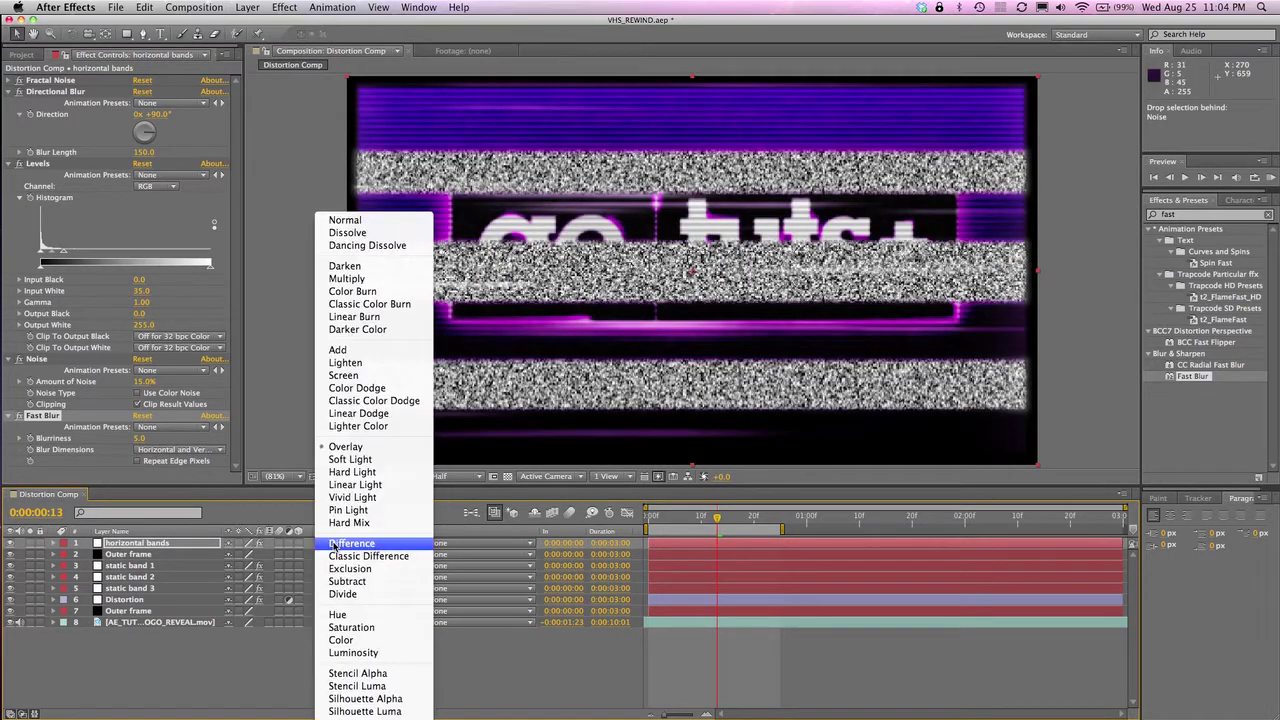
pyautogui.click(343, 375)
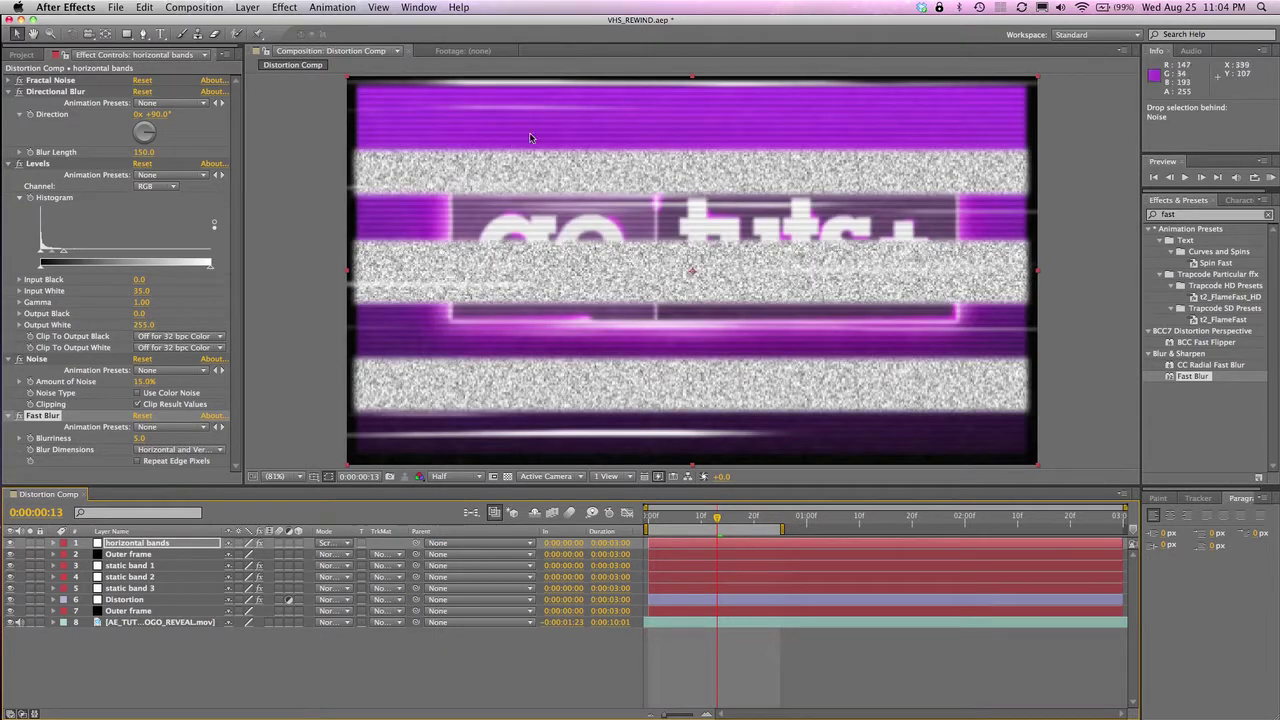
pyautogui.click(324, 545)
pyautogui.click(350, 446)
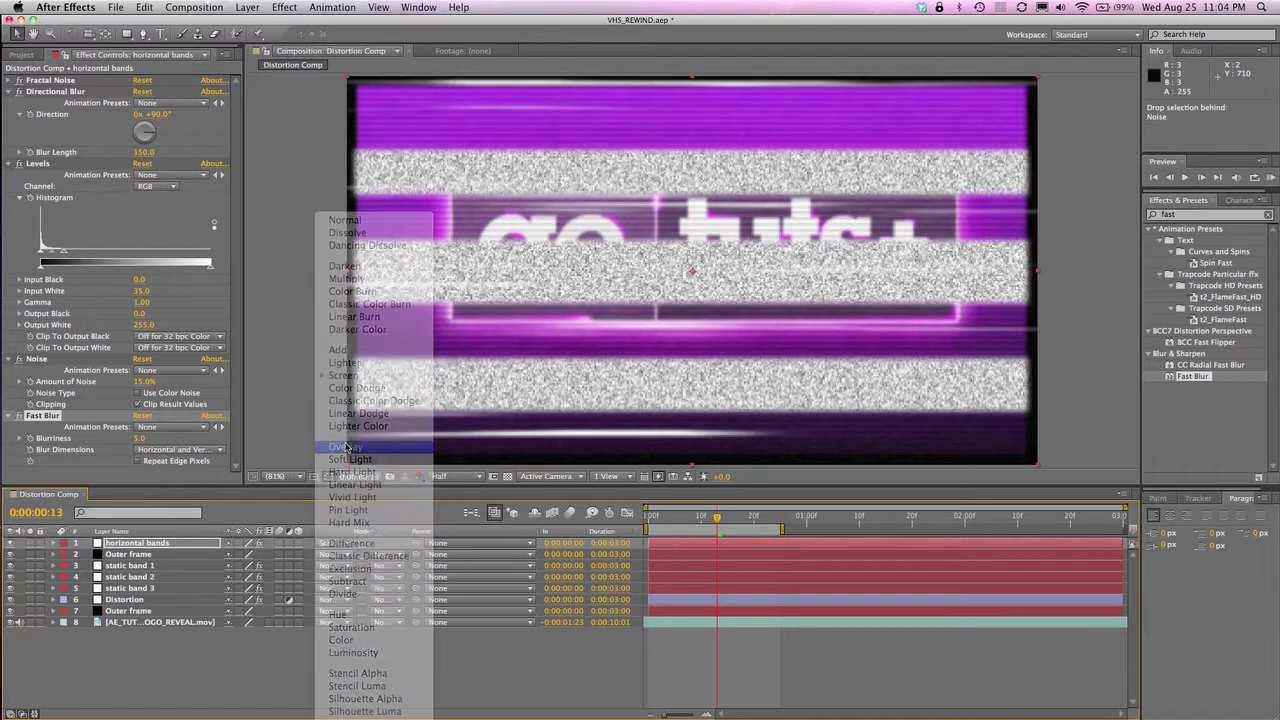
pyautogui.click(320, 545)
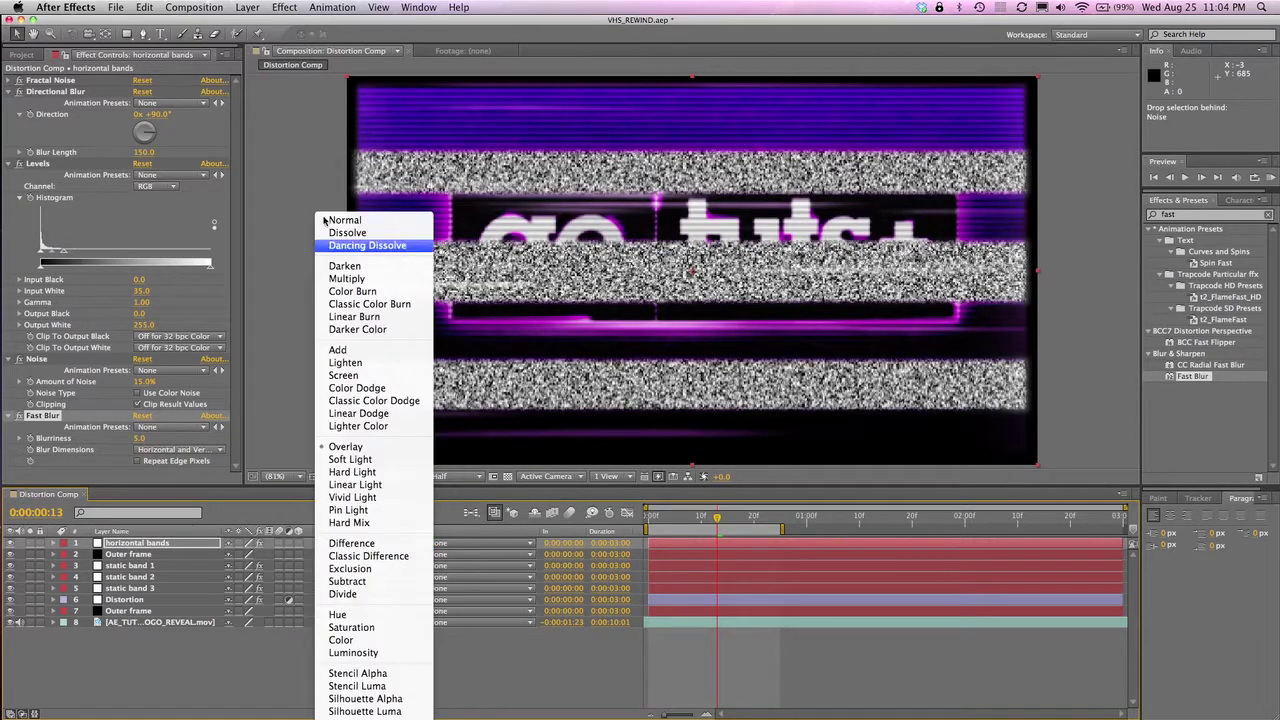
pyautogui.click(345, 220)
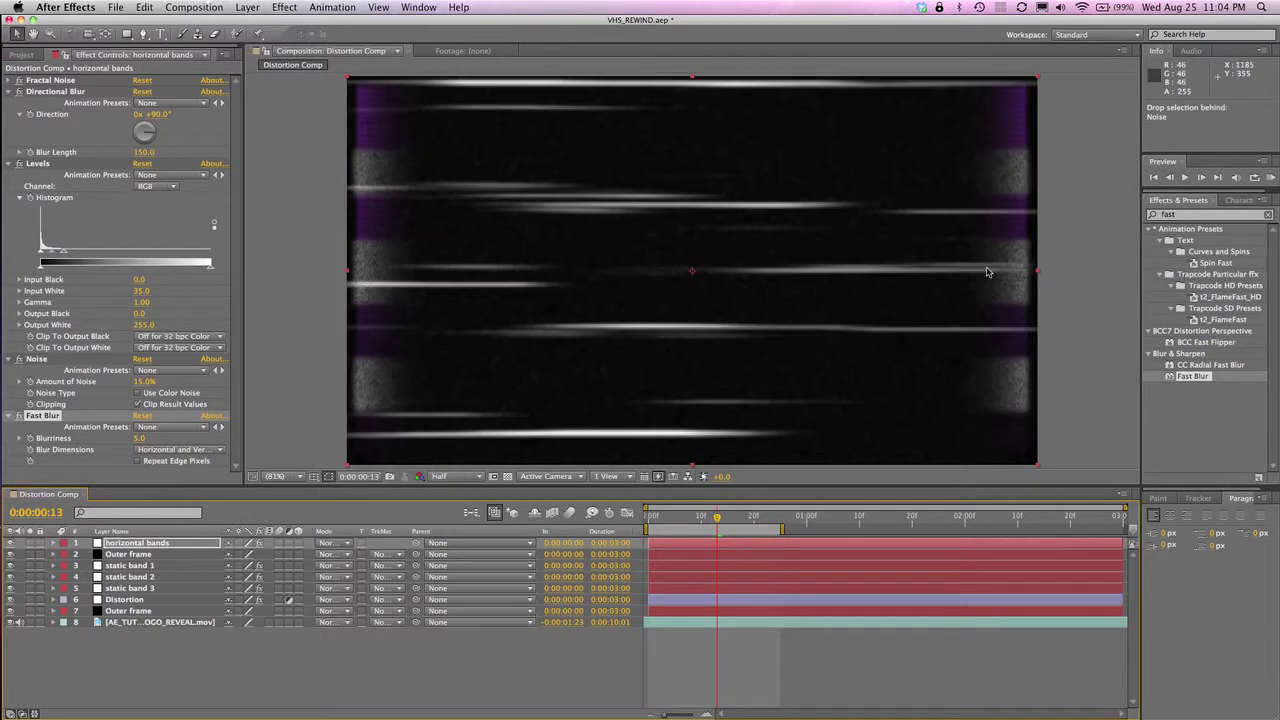
# Step: Apply the Alpha From Max Color effect to the horizontal bands layer to remove its black background
pyautogui.moveTo(1177, 214); pyautogui.dragTo(1101, 208)
pyautogui.press('BackSpace')
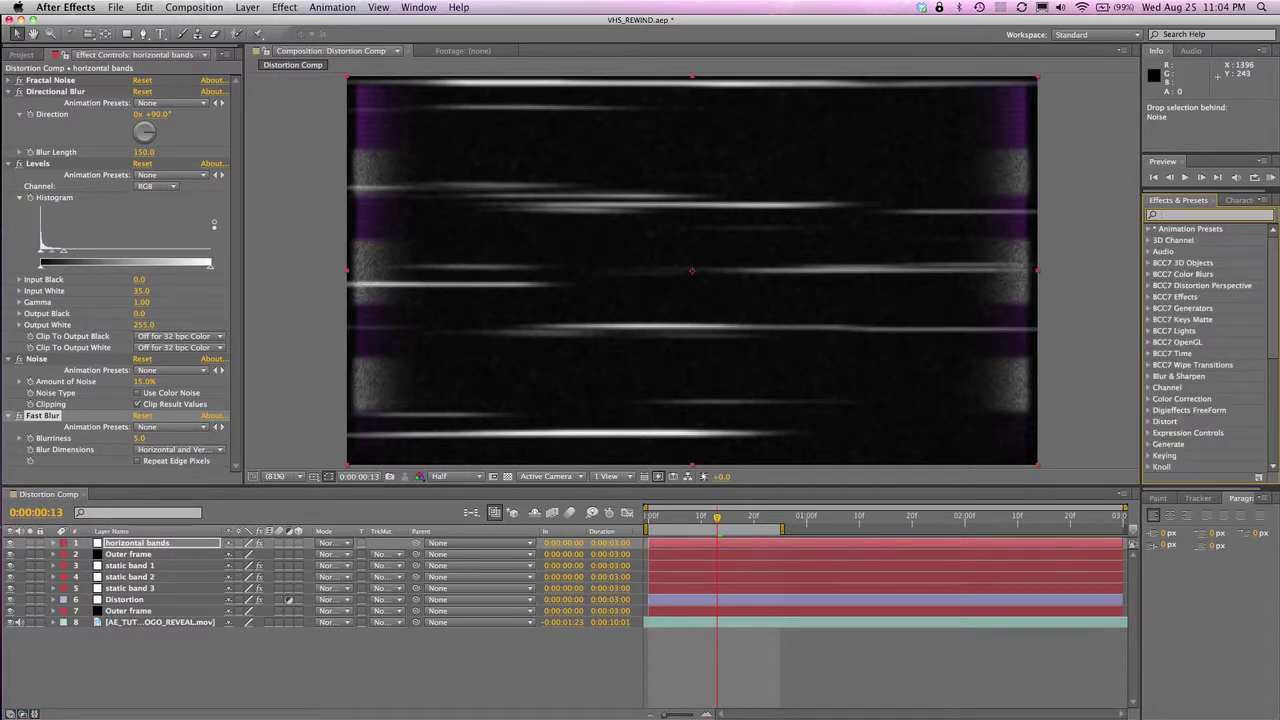
pyautogui.write('alpha')
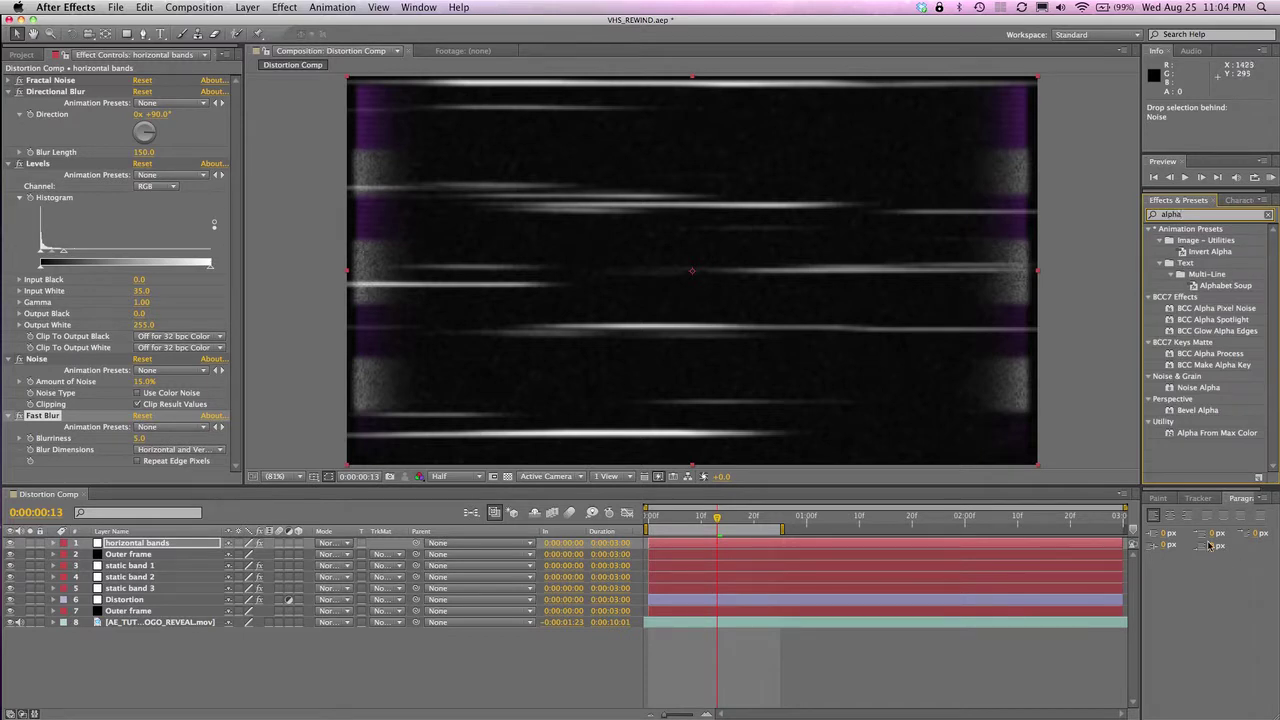
pyautogui.moveTo(1202, 433); pyautogui.dragTo(153, 545)
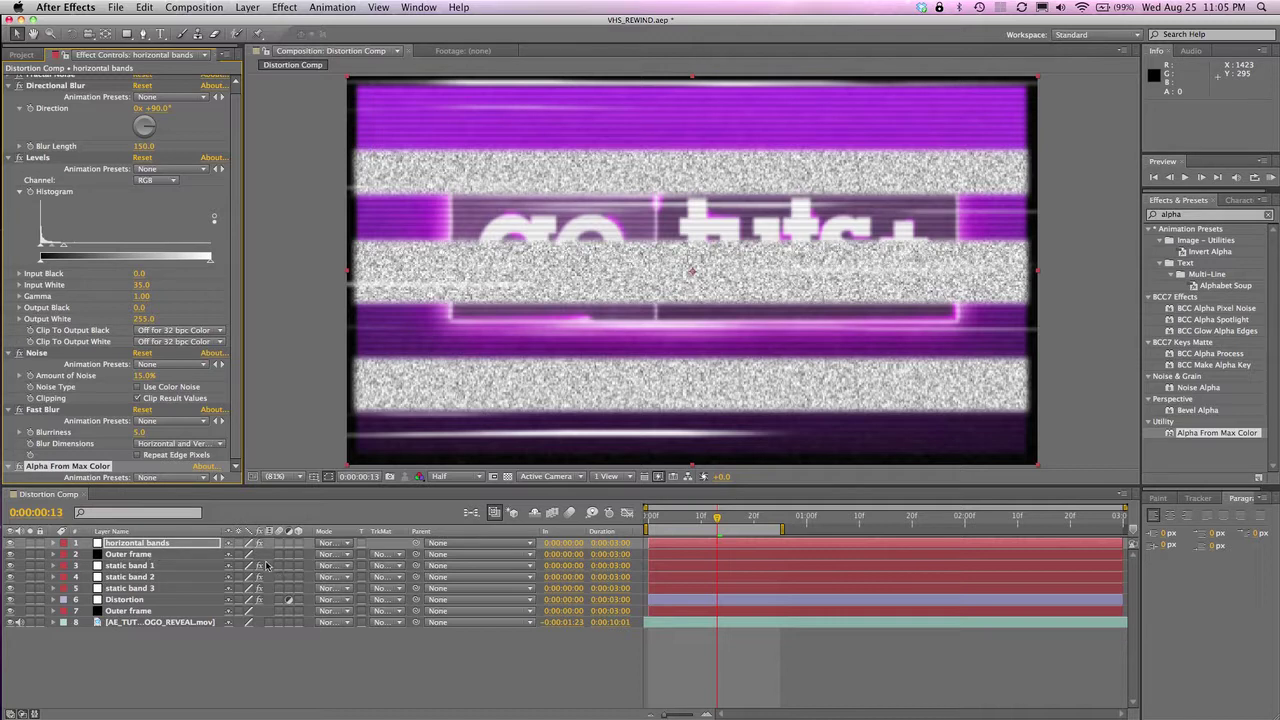
# Step: Set the horizontal bands layer's blending mode to Overlay and hide the AE_TUTS_LOGO_REVEAL.mov layer
pyautogui.click(341, 544)
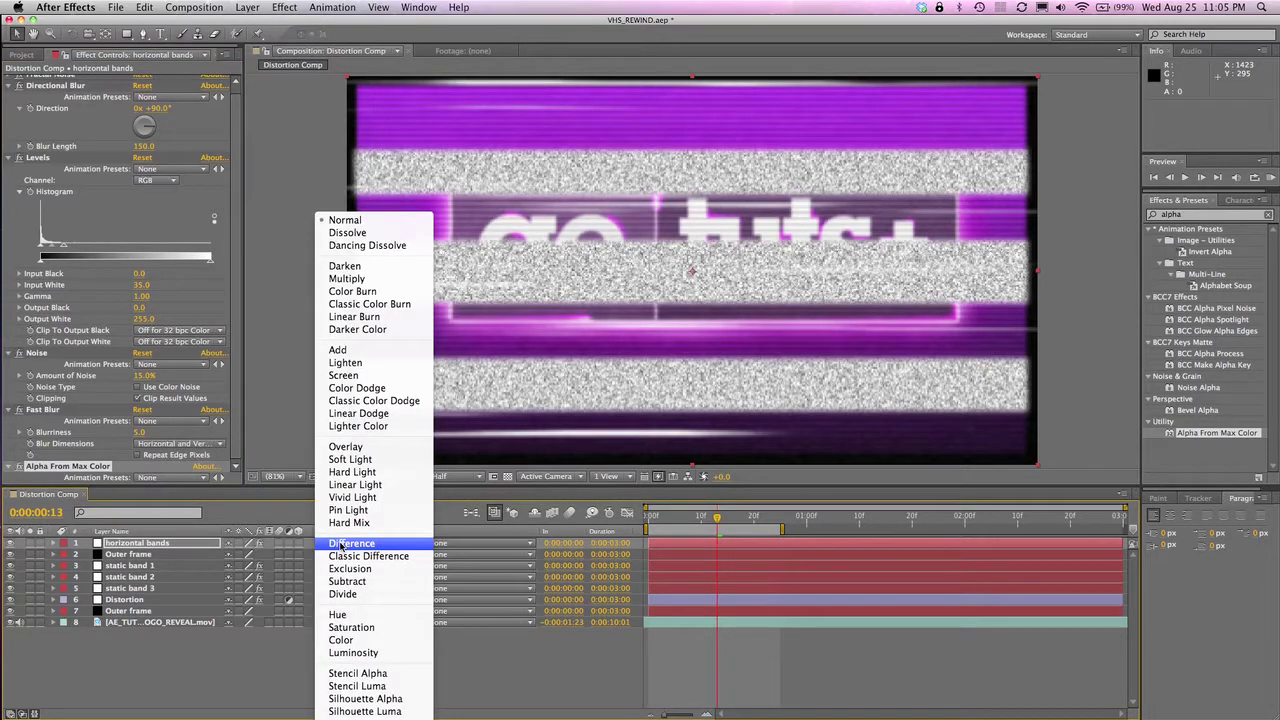
pyautogui.click(346, 446)
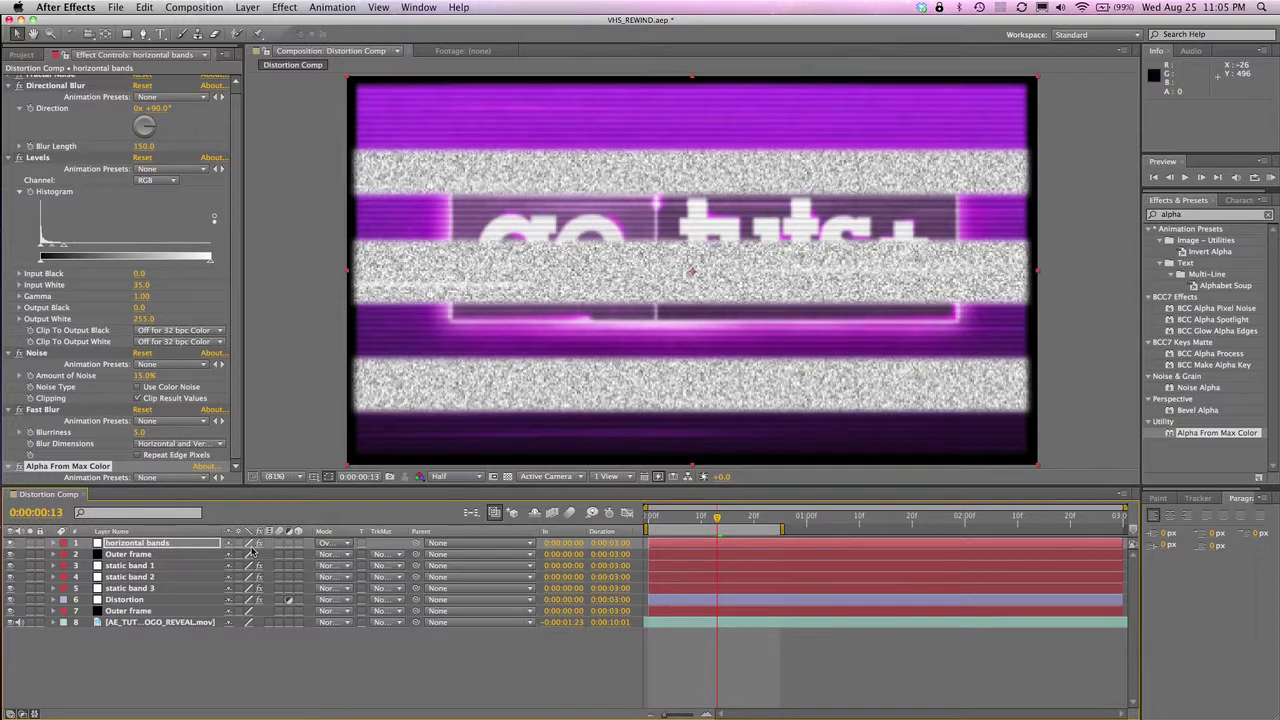
pyautogui.click(12, 622)
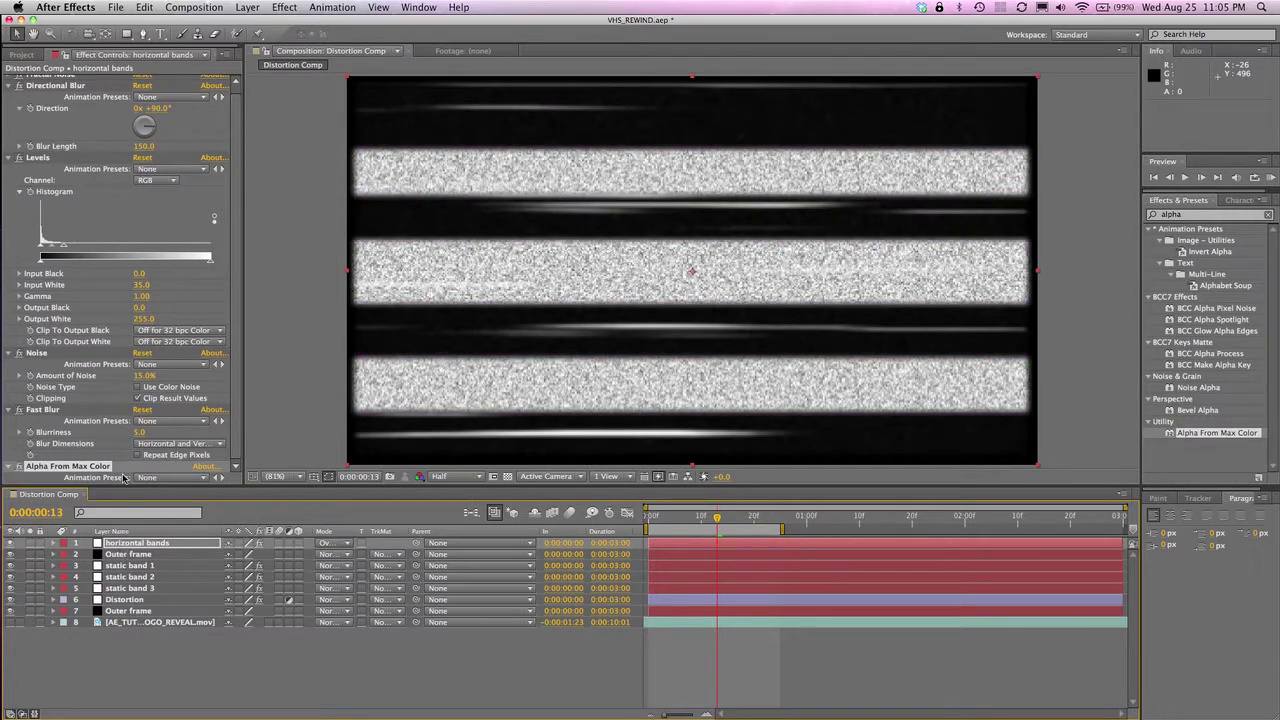
# Step: Create a new HDV/HDTV 720 29.97 composition named RENDER COMP with a duration of 12 seconds
pyautogui.click(18, 55)
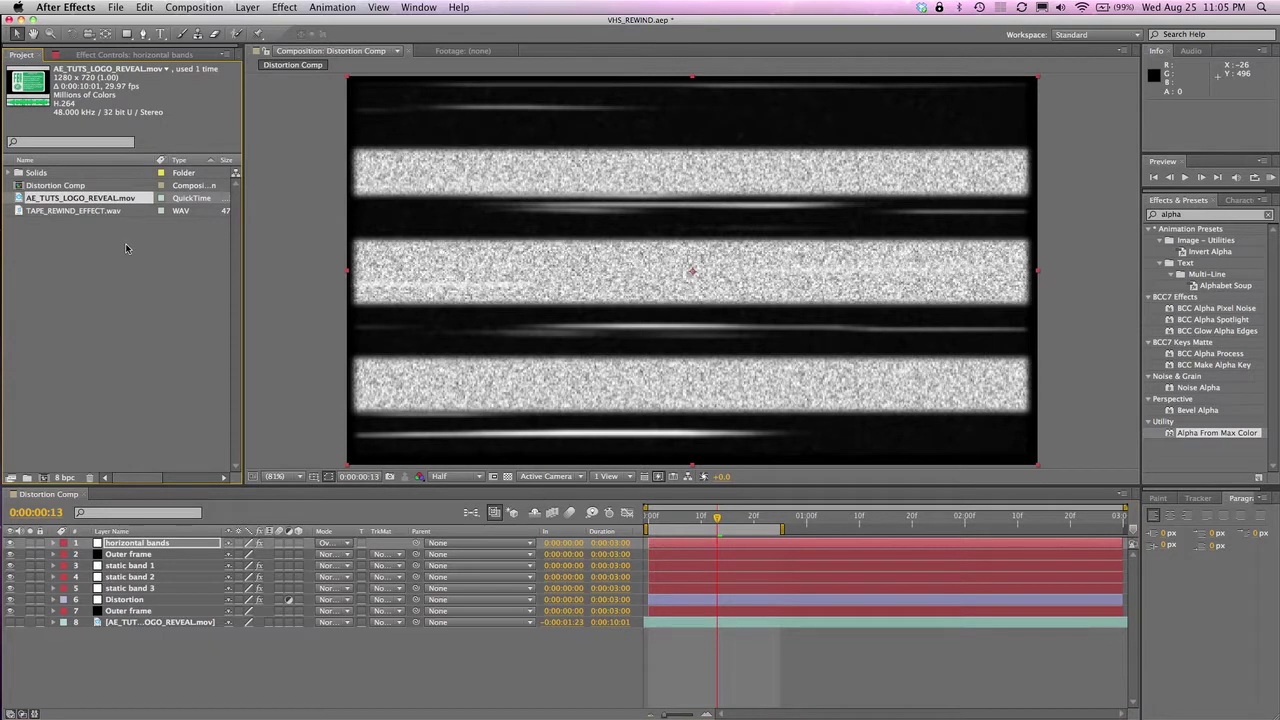
pyautogui.click(115, 7)
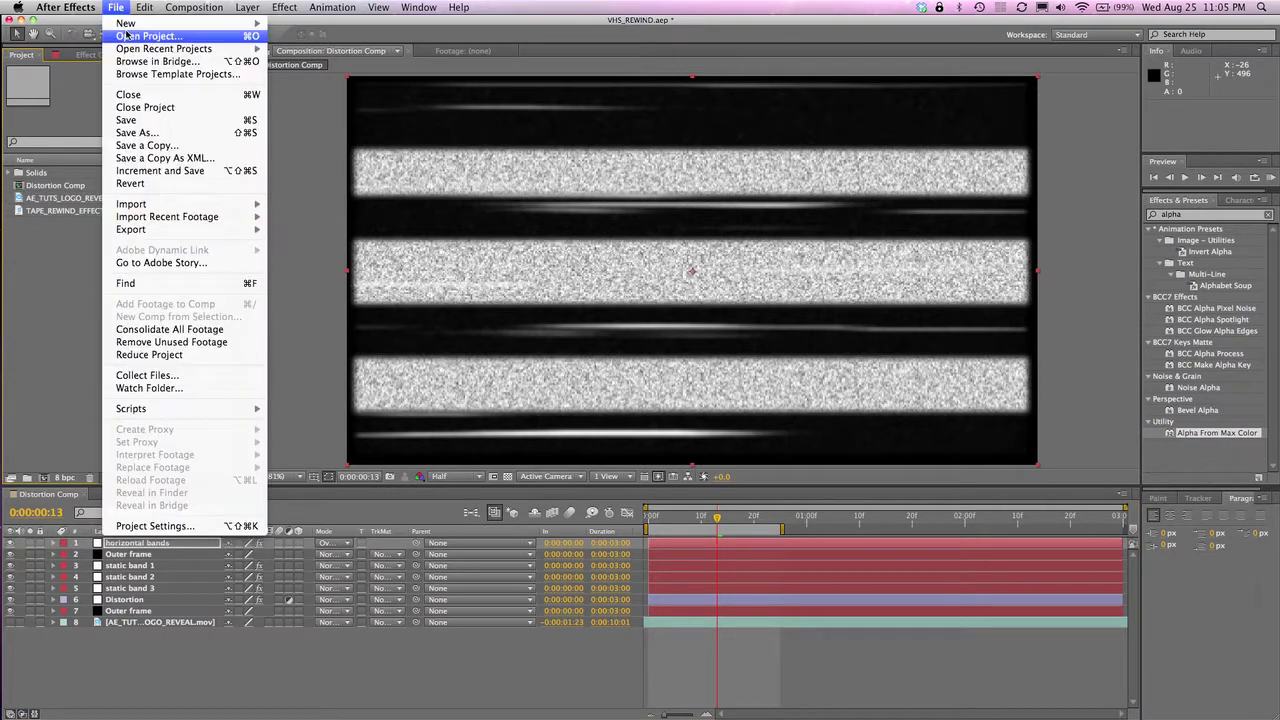
pyautogui.click(187, 24)
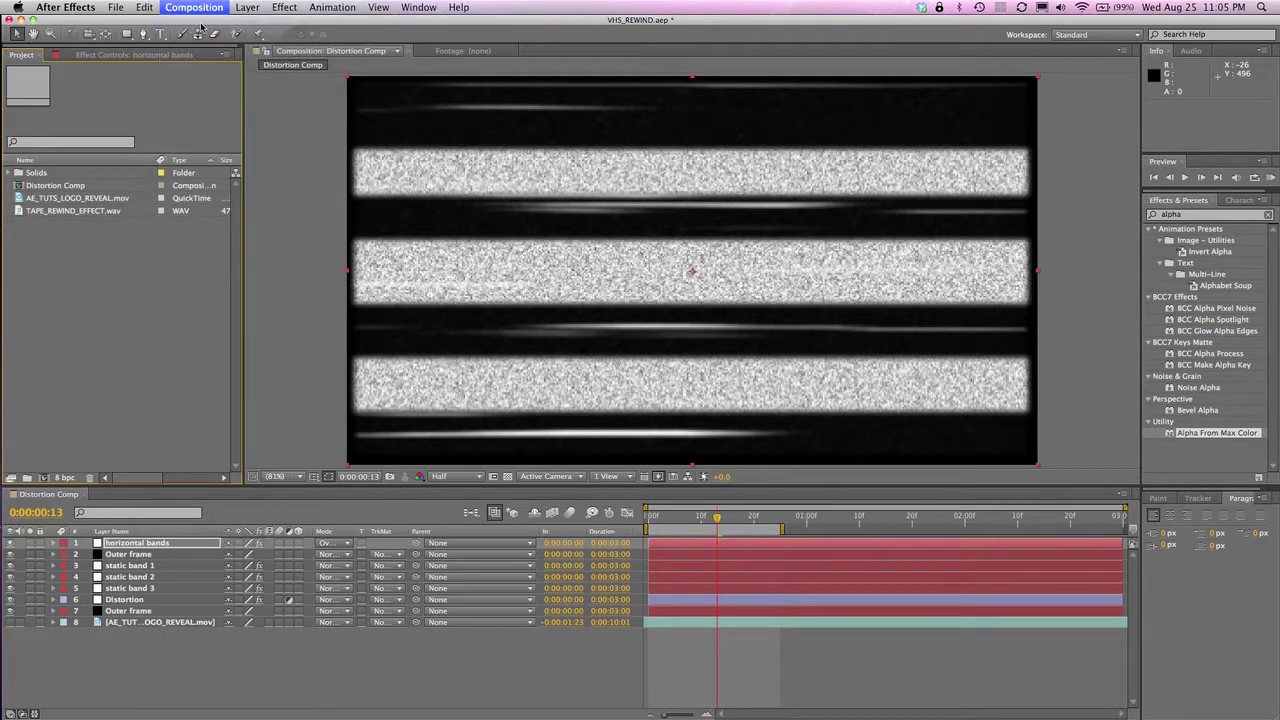
pyautogui.write('RE')
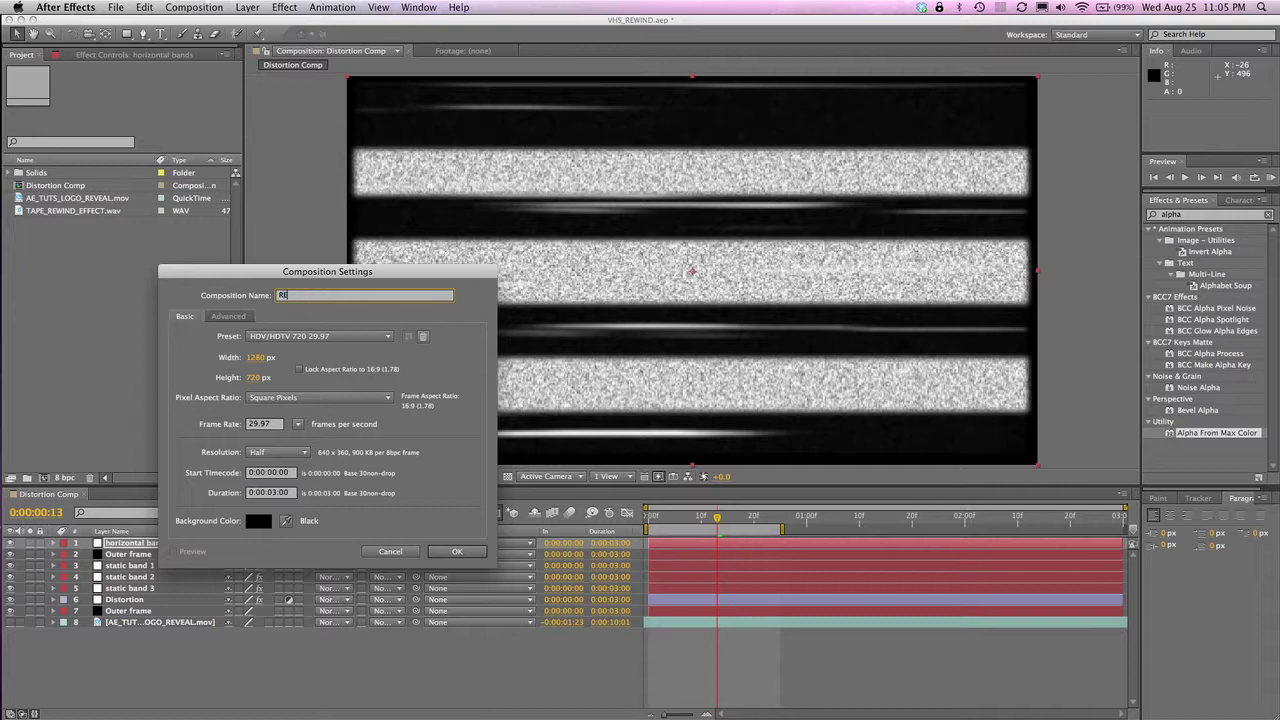
pyautogui.write('NDER COMP')
pyautogui.click(272, 490)
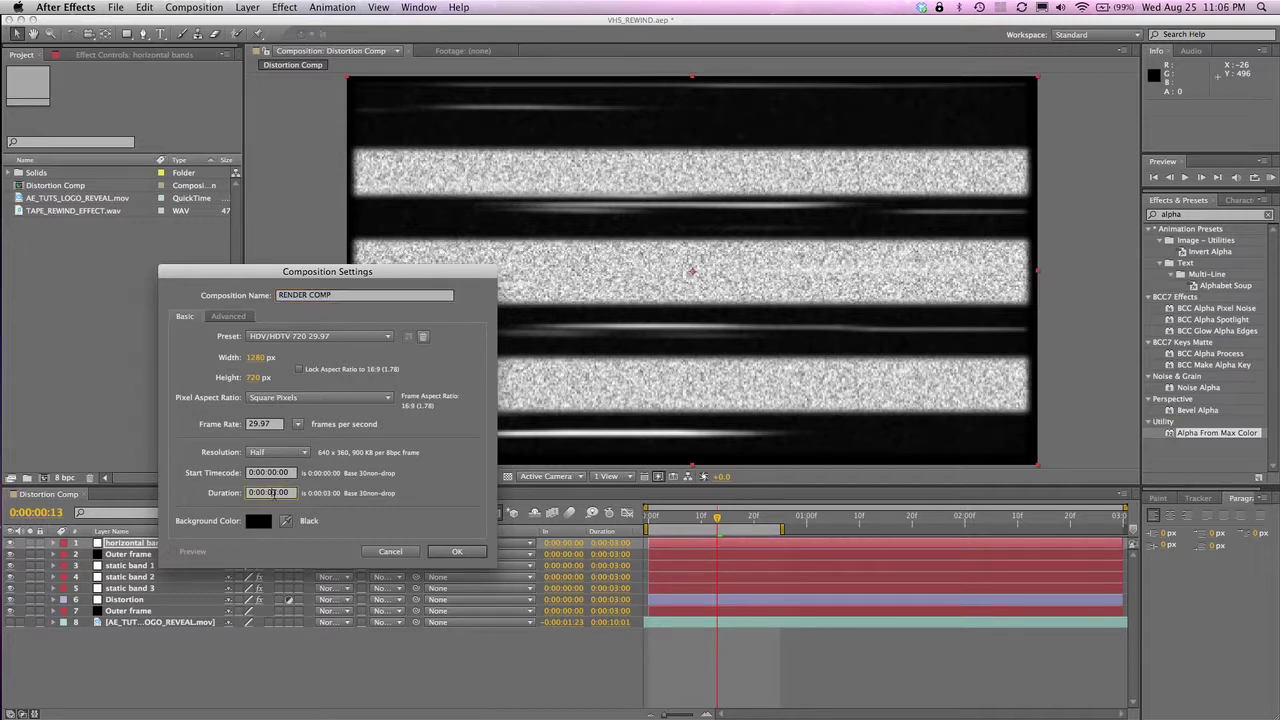
pyautogui.press('BackSpace')
pyautogui.write('12')
pyautogui.click(466, 550)
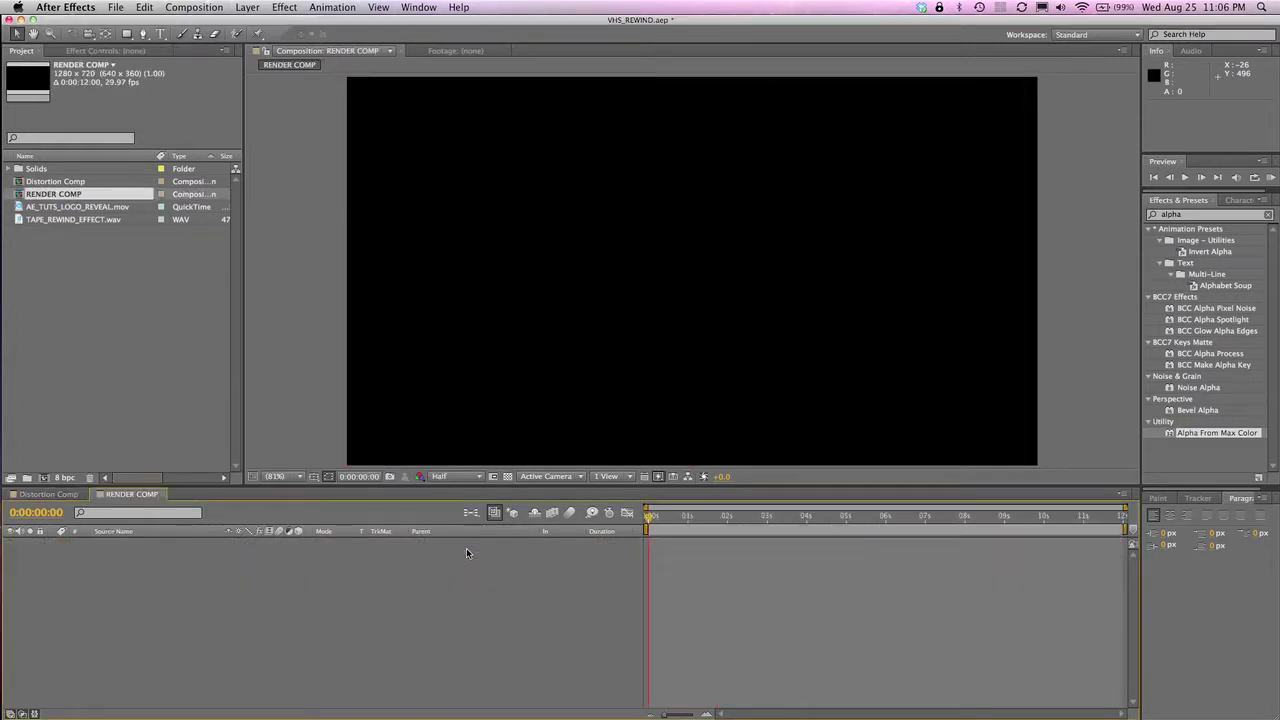
# Step: Select Distortion Comp among the project items
pyautogui.click(58, 184)
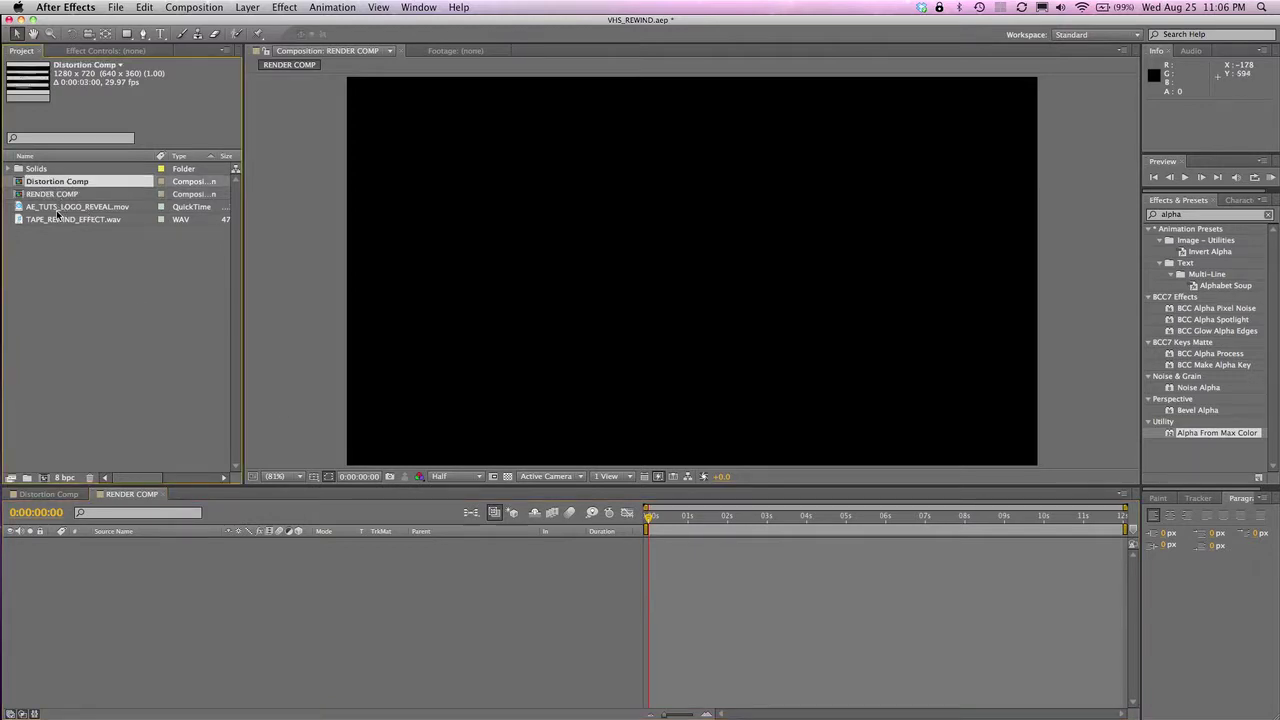
# Step: Add Distortion Comp and AE_TUTS_LOGO_REVEAL.mov to the RENDER COMP timeline and hide the Distortion Comp layer
pyautogui.keyDown('super'); pyautogui.click(57, 210); pyautogui.keyUp('super')
pyautogui.moveTo(88, 209); pyautogui.dragTo(112, 588)
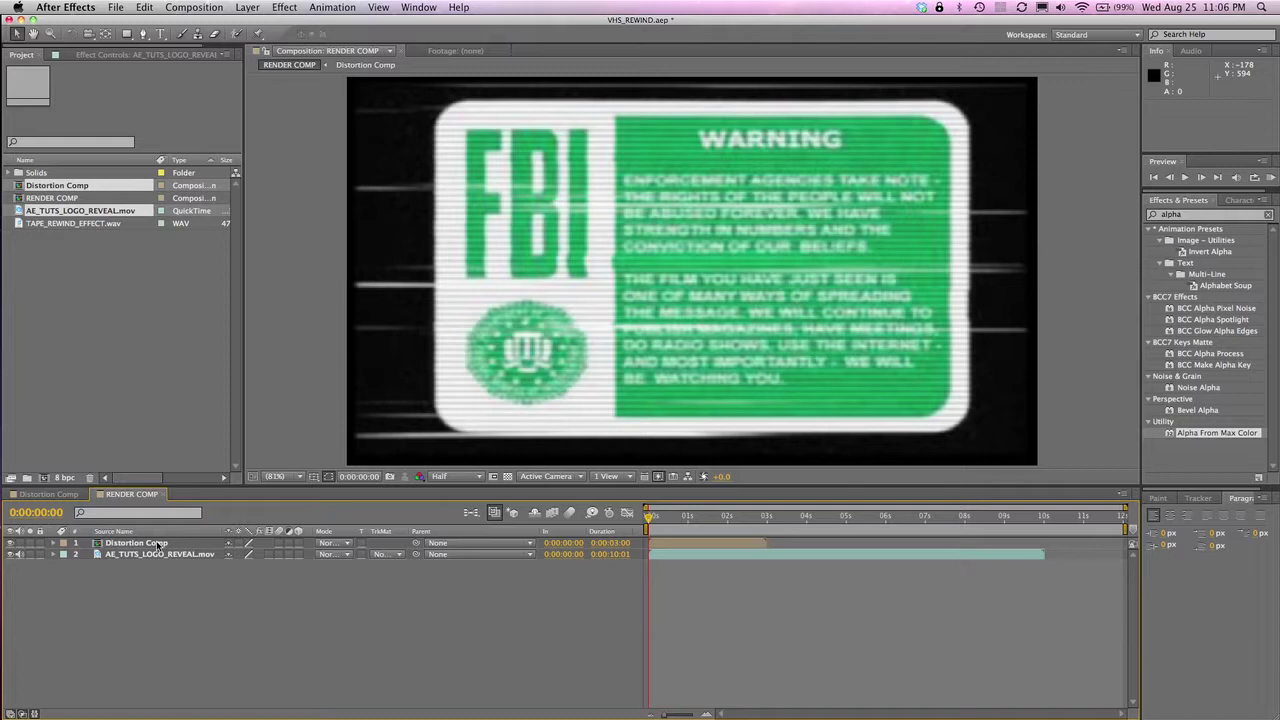
pyautogui.click(122, 556)
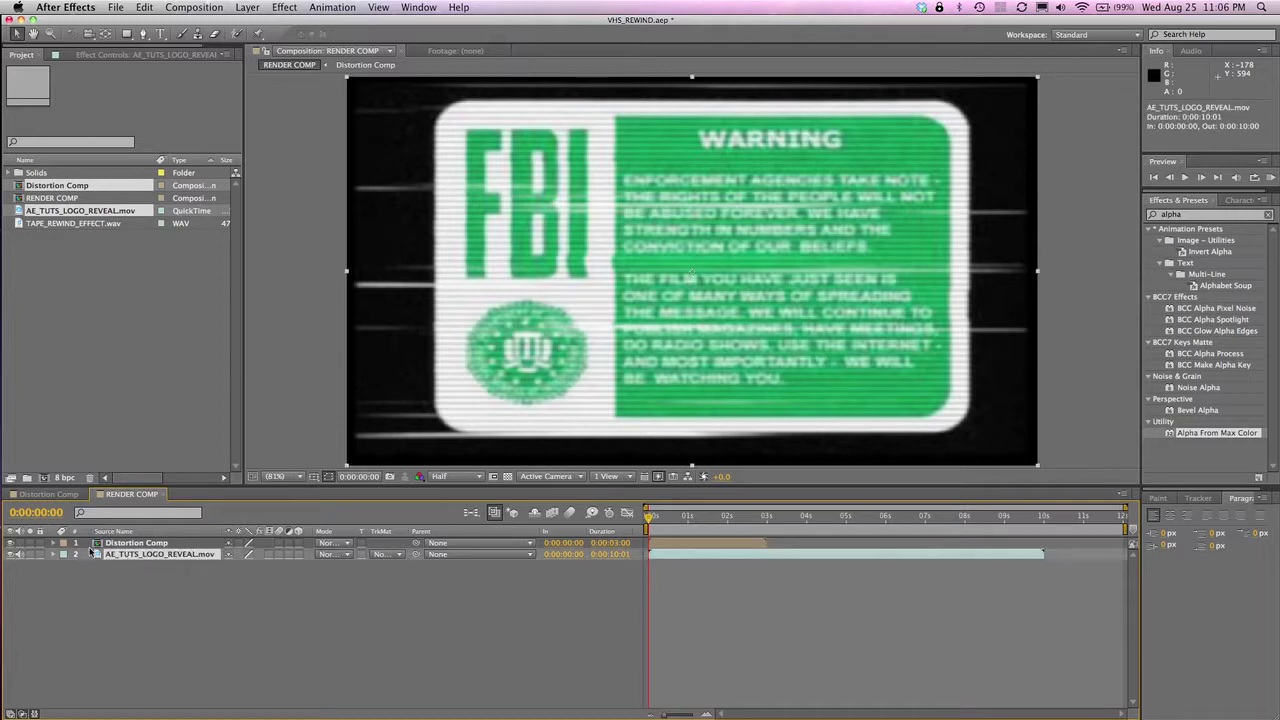
pyautogui.click(12, 543)
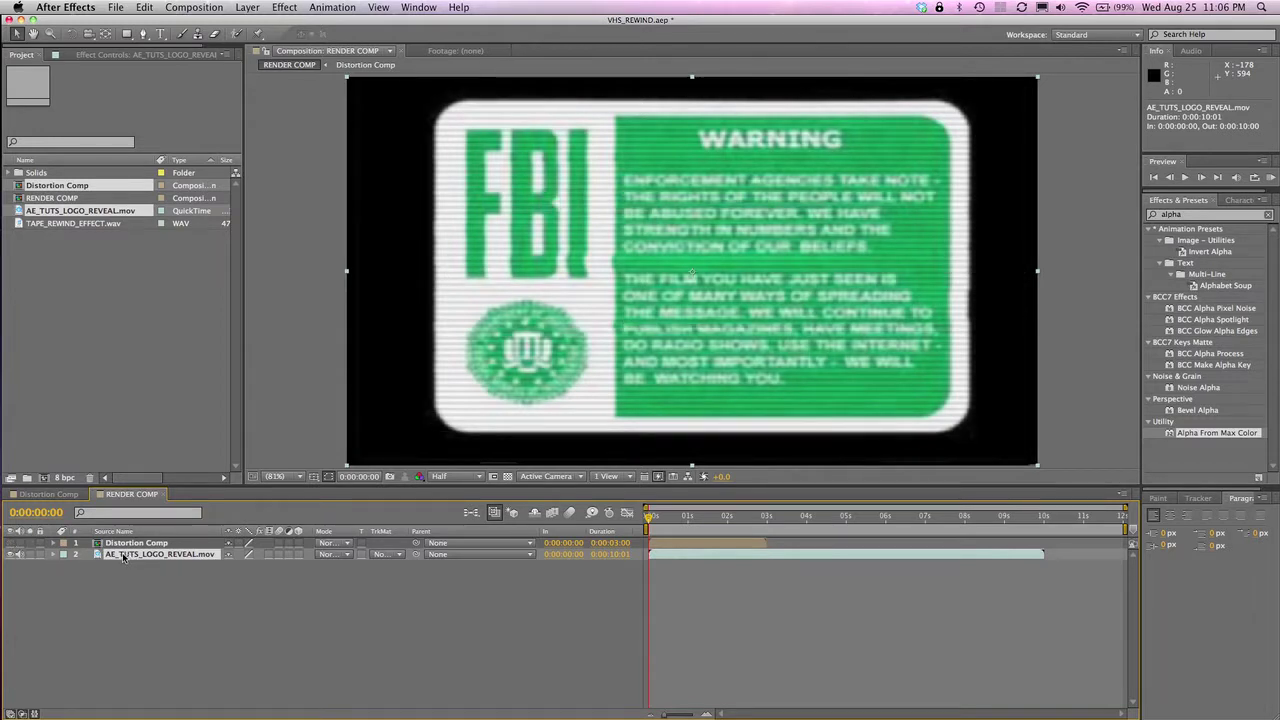
# Step: Enable time remapping on the AE_TUTS_LOGO_REVEAL.mov layer
pyautogui.click(247, 7)
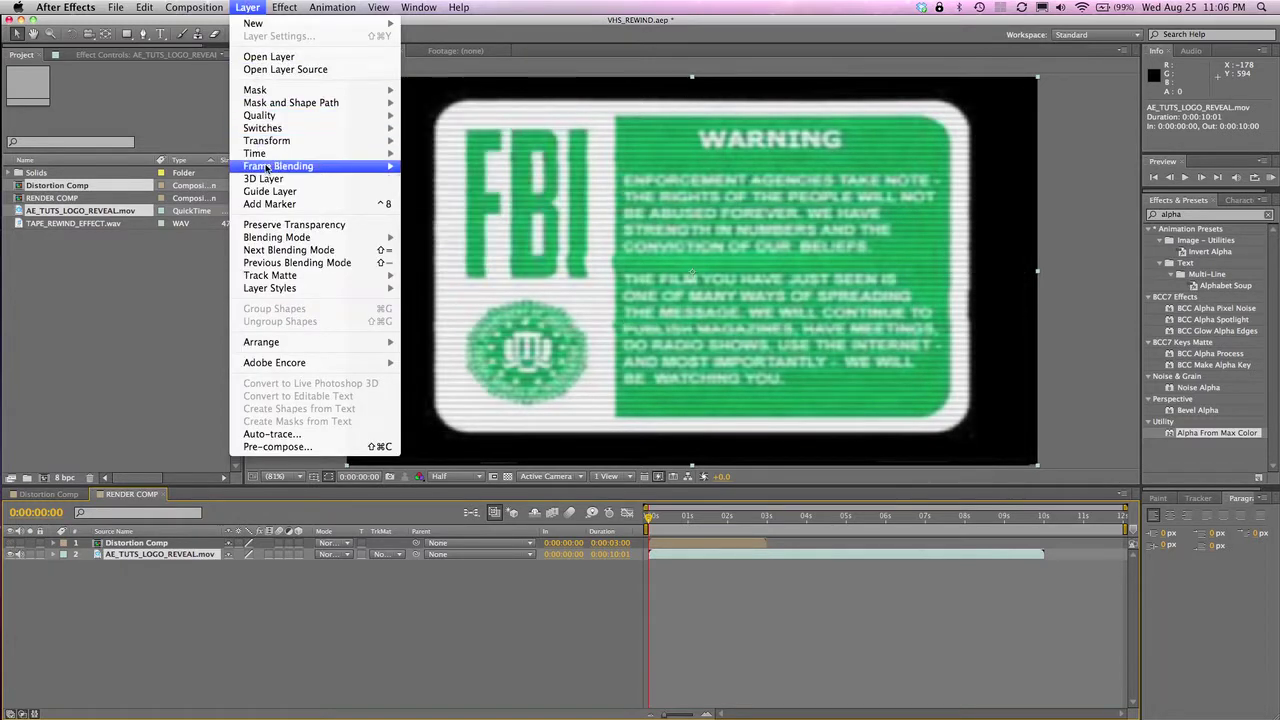
pyautogui.moveTo(300, 153)
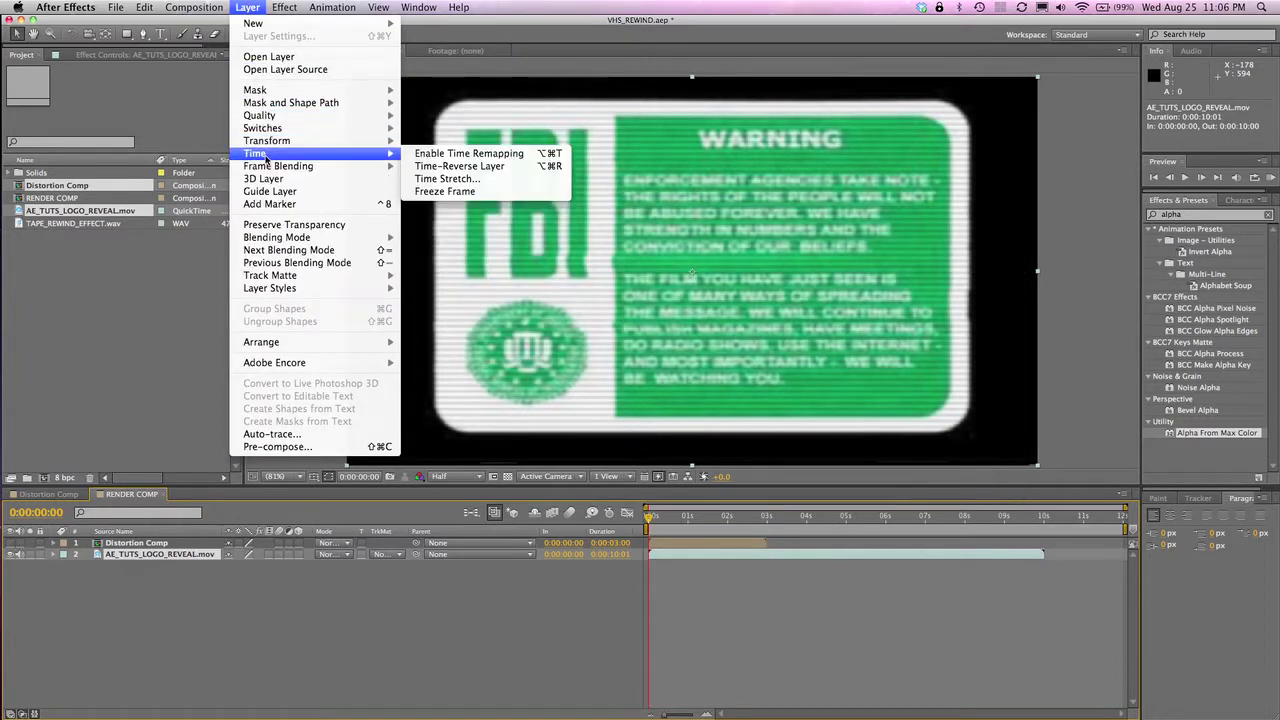
pyautogui.click(466, 154)
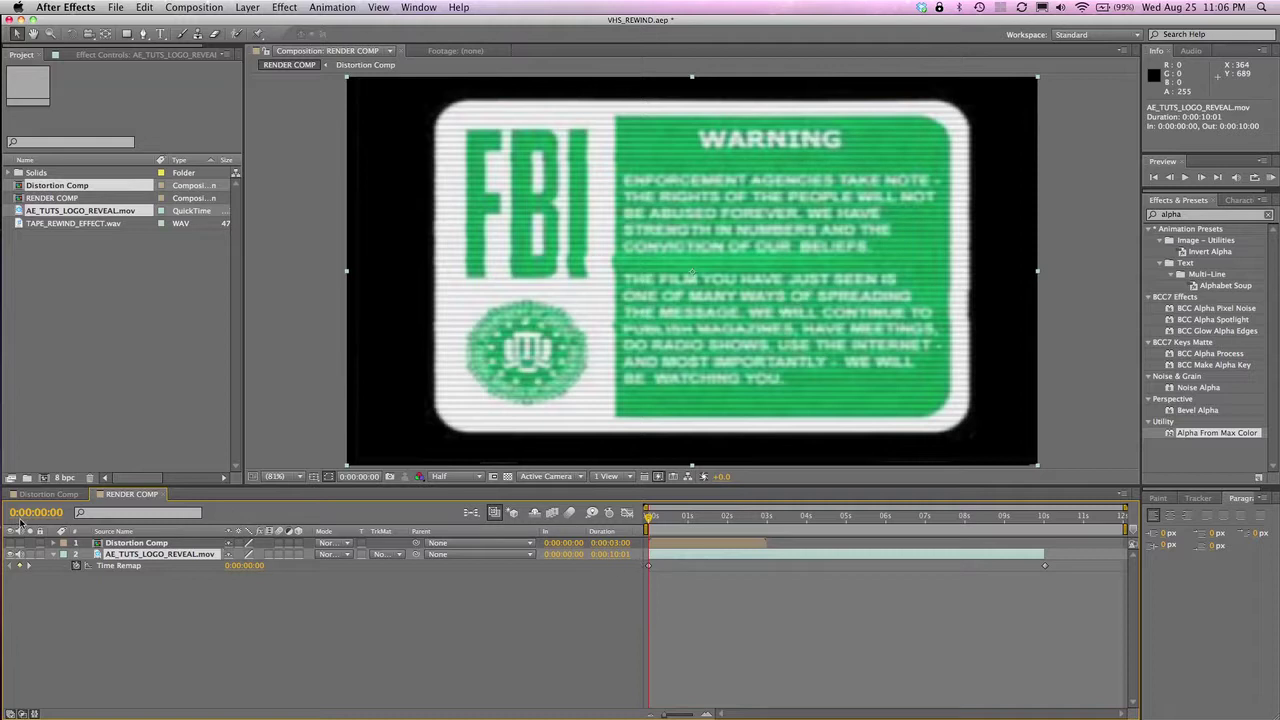
# Step: Add a Time Remap keyframe to the logo reveal layer at 0:00:04:13
pyautogui.click(58, 512)
pyautogui.write('413')
pyautogui.press('Return')
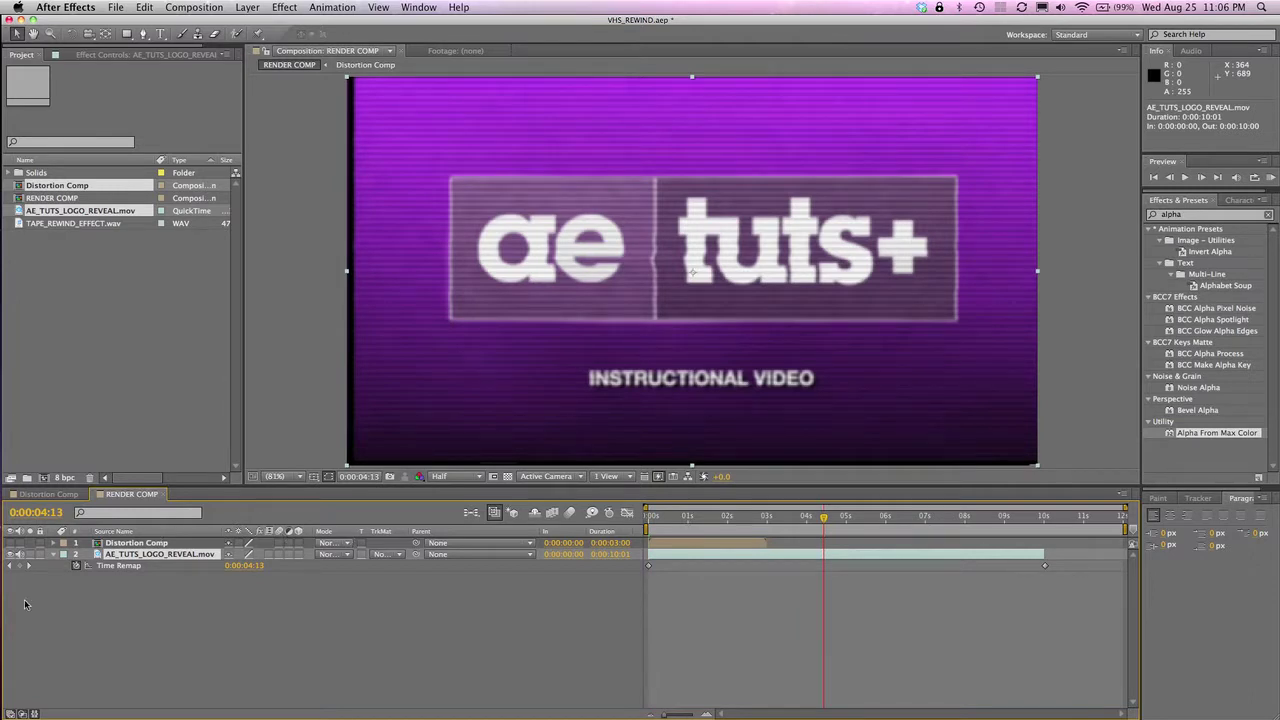
pyautogui.click(20, 566)
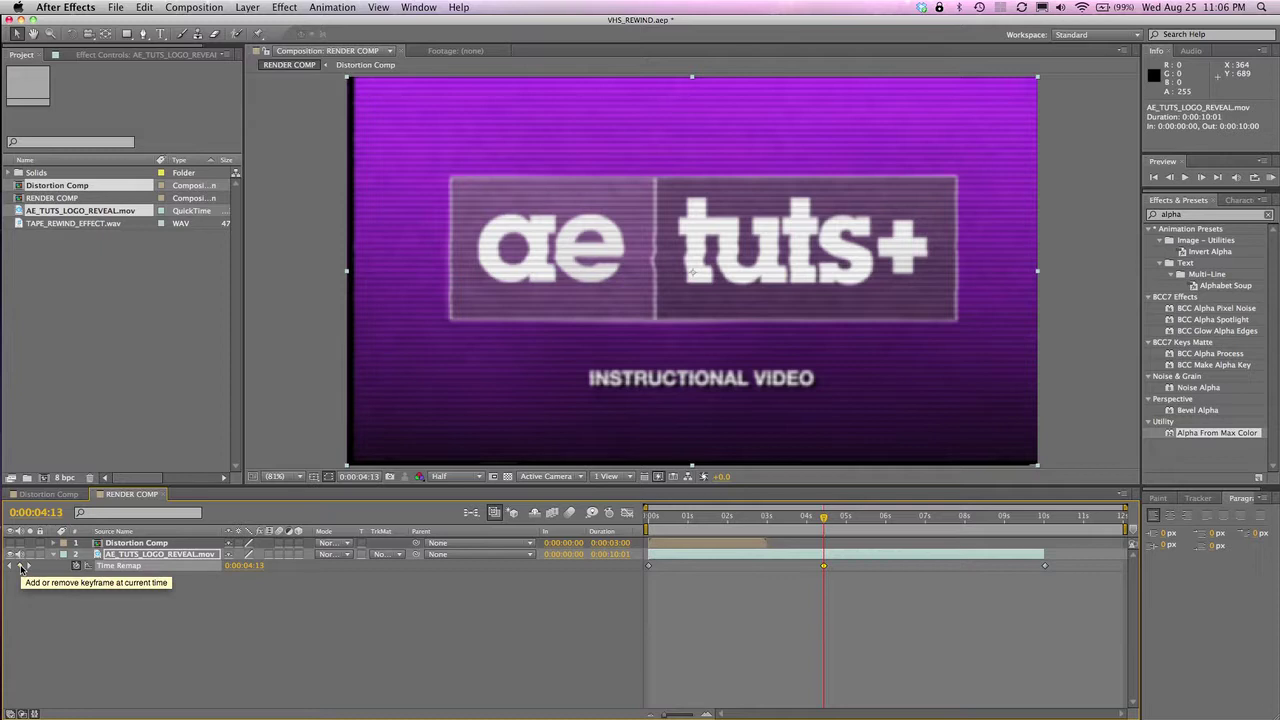
# Step: At 0:00:05:09, set the logo reveal layer's Time Remap value to 0 so the footage rewinds to its start
pyautogui.click(50, 513)
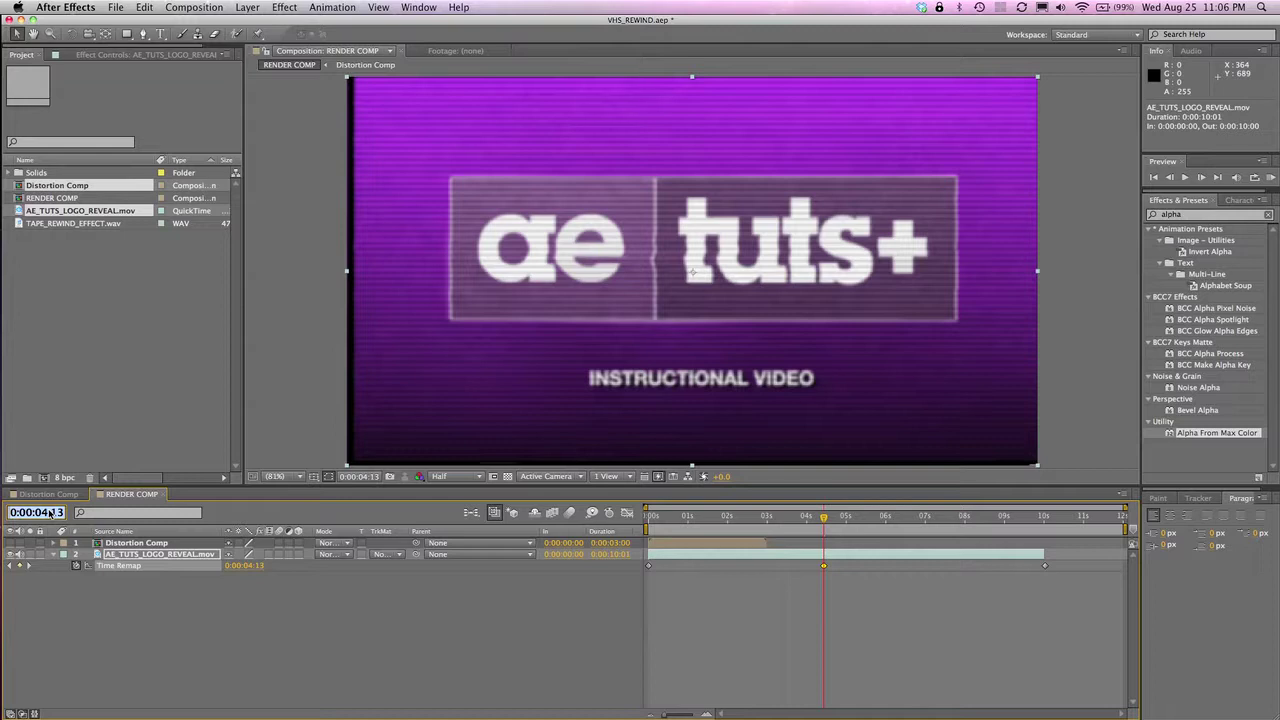
pyautogui.write('5.09')
pyautogui.press('Return')
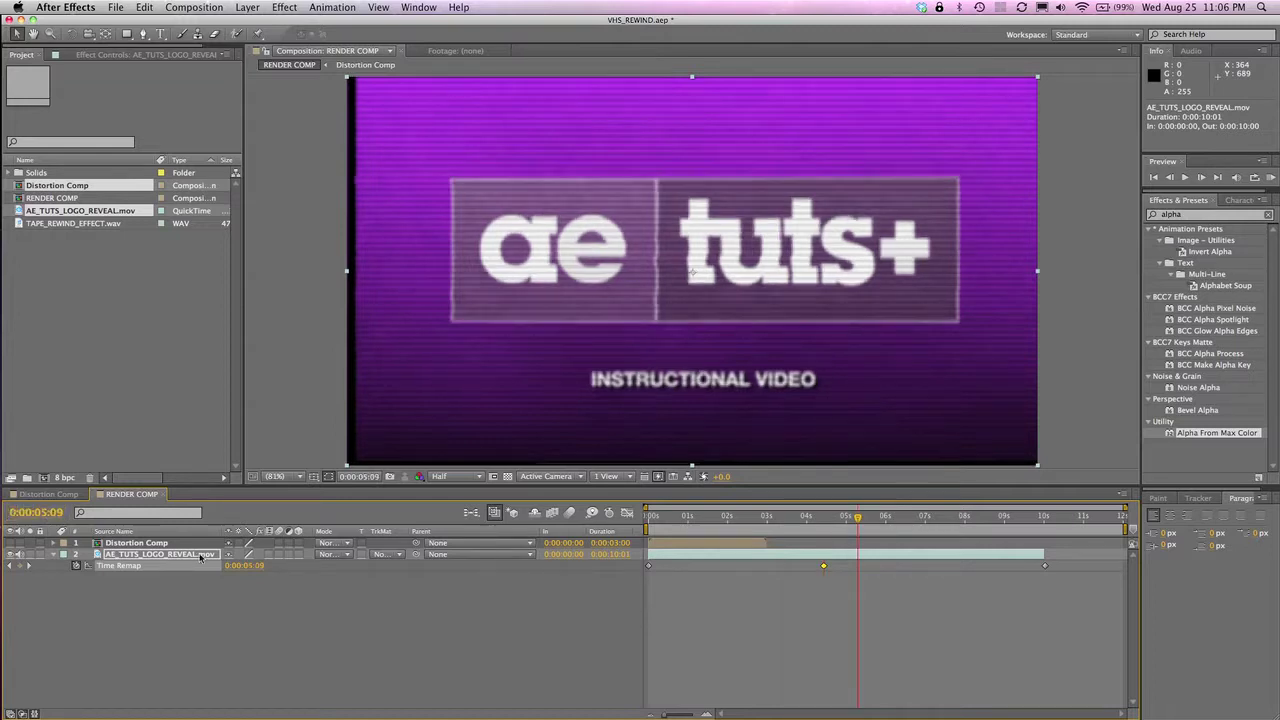
pyautogui.click(262, 566)
pyautogui.write('0')
pyautogui.press('Return')
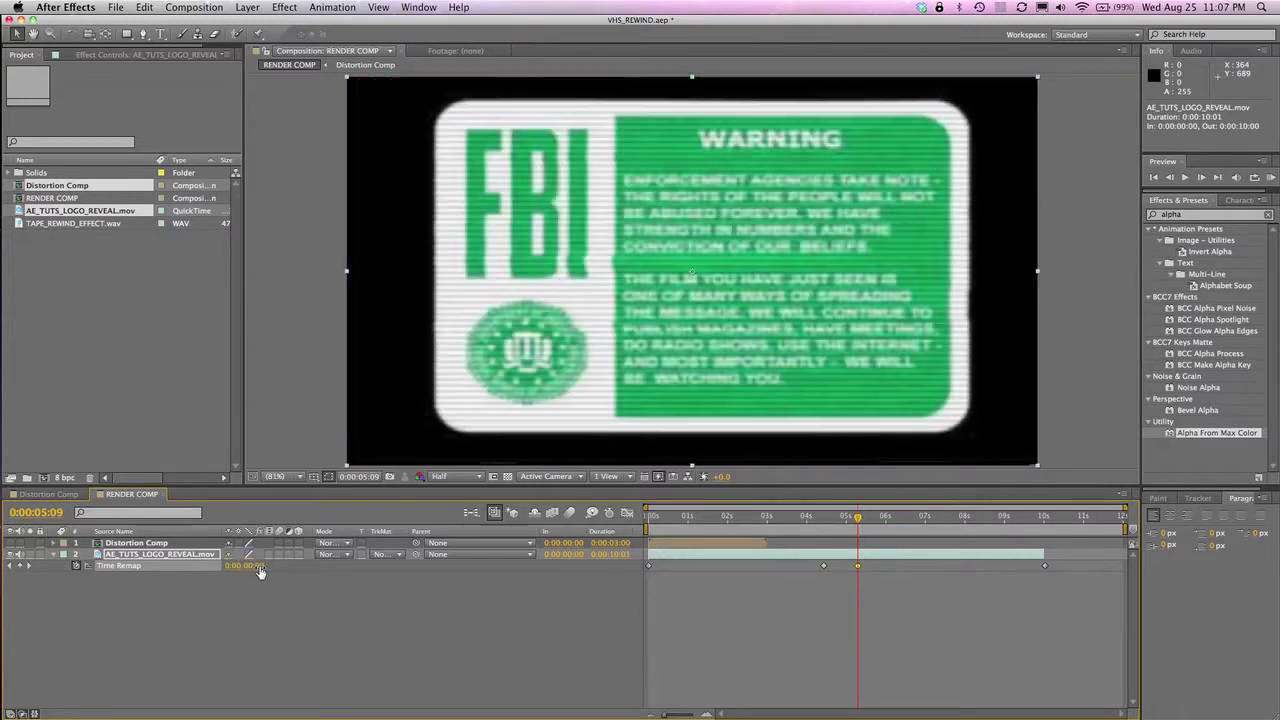
# Step: At 0:00:06:26, set the logo reveal layer's Time Remap value to 0:00:01:17
pyautogui.click(824, 518)
pyautogui.moveTo(824, 518); pyautogui.dragTo(851, 518)
pyautogui.click(50, 512)
pyautogui.write('626')
pyautogui.press('Return')
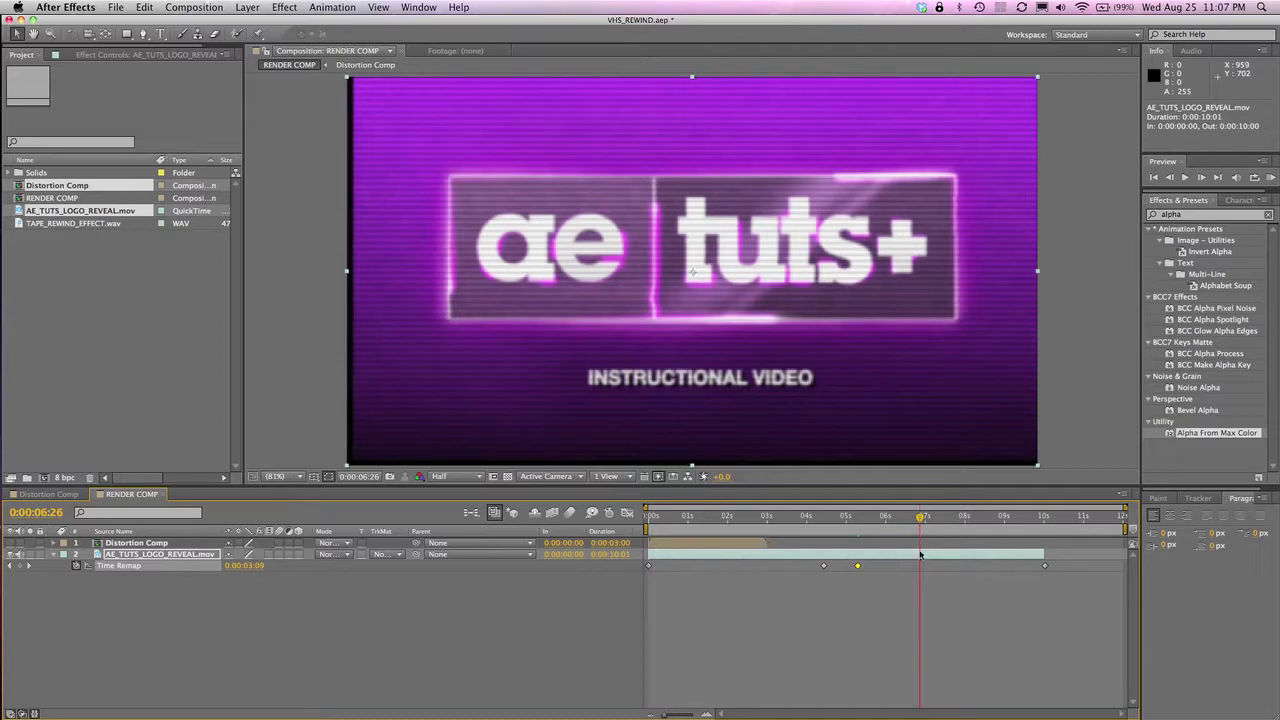
pyautogui.click(250, 566)
pyautogui.write('1')
pyautogui.press('Return')
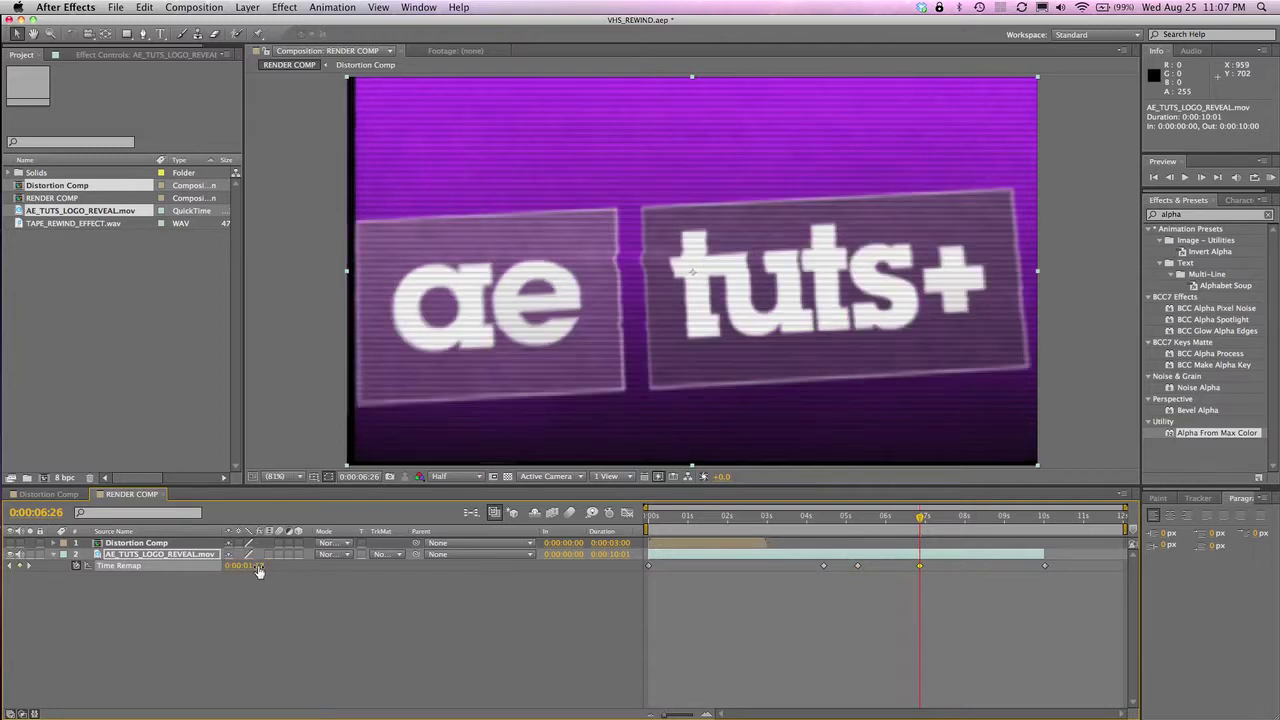
# Step: Paste the 0:00:06:26 Time Remap keyframe at 0:00:08:09 to hold the frame, and delete the keyframe at the layer's end
pyautogui.click(47, 513)
pyautogui.write('8')
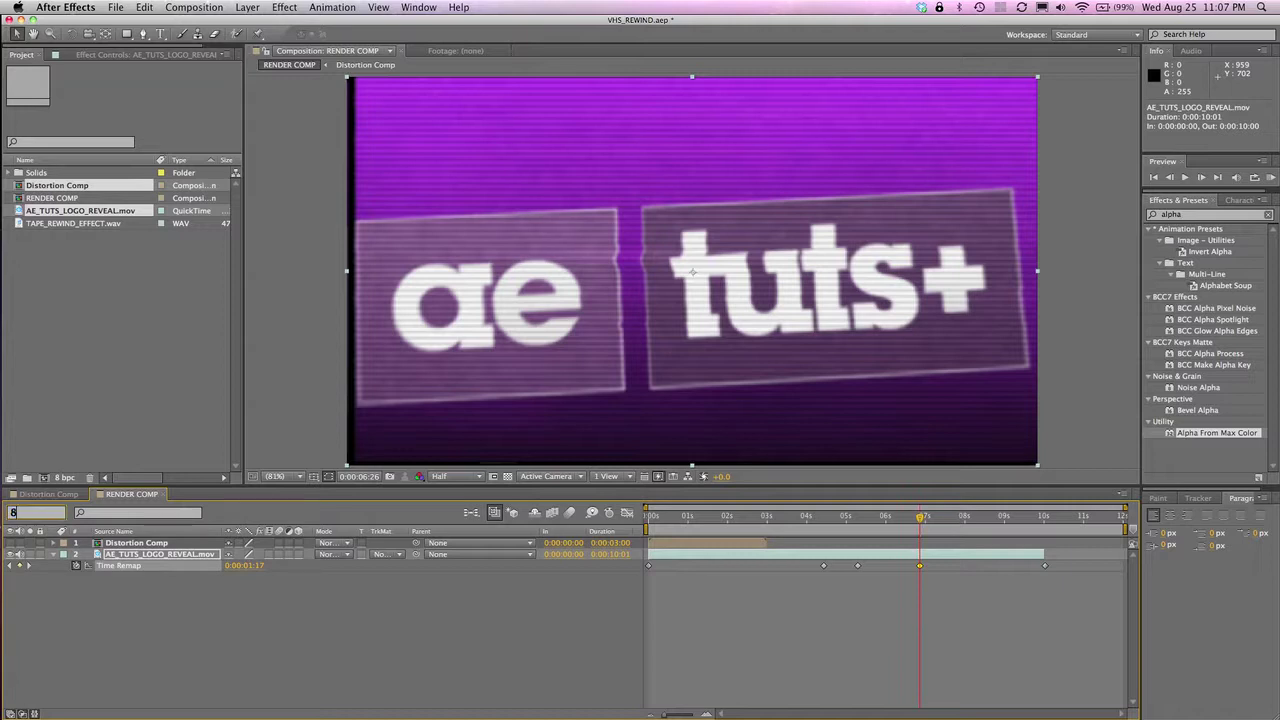
pyautogui.write('.09')
pyautogui.press('Return')
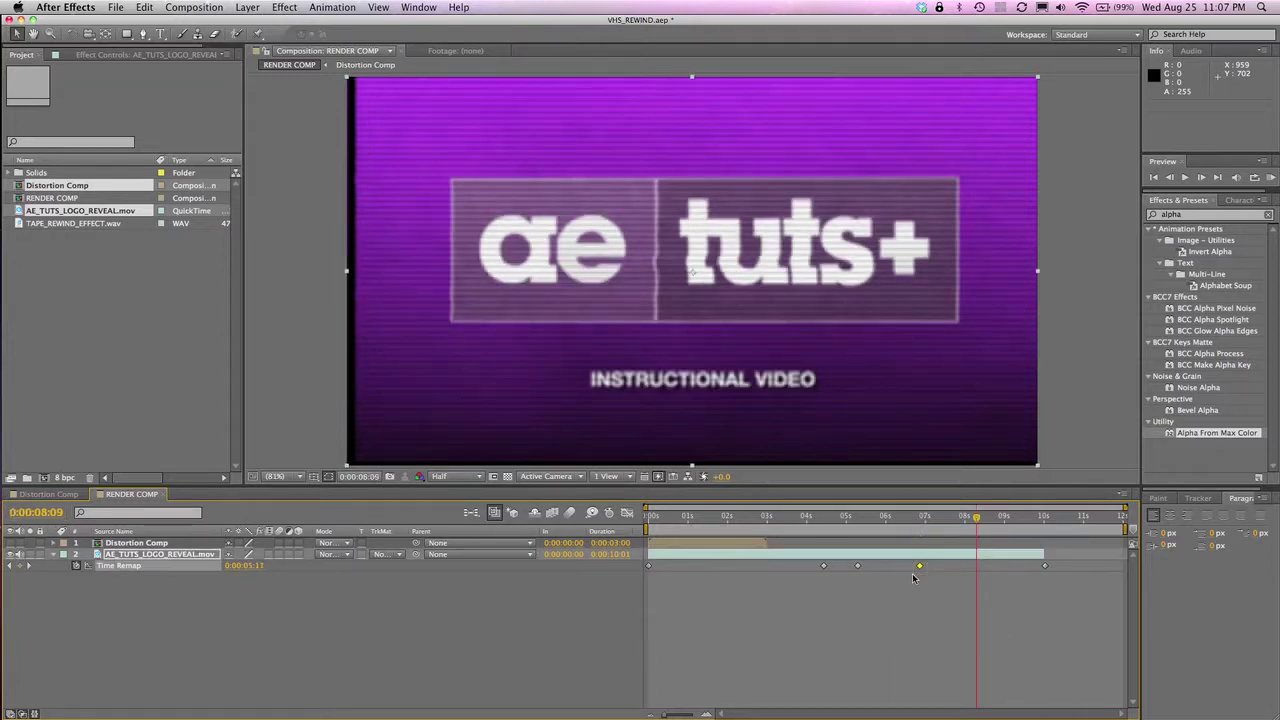
pyautogui.press('super+v')
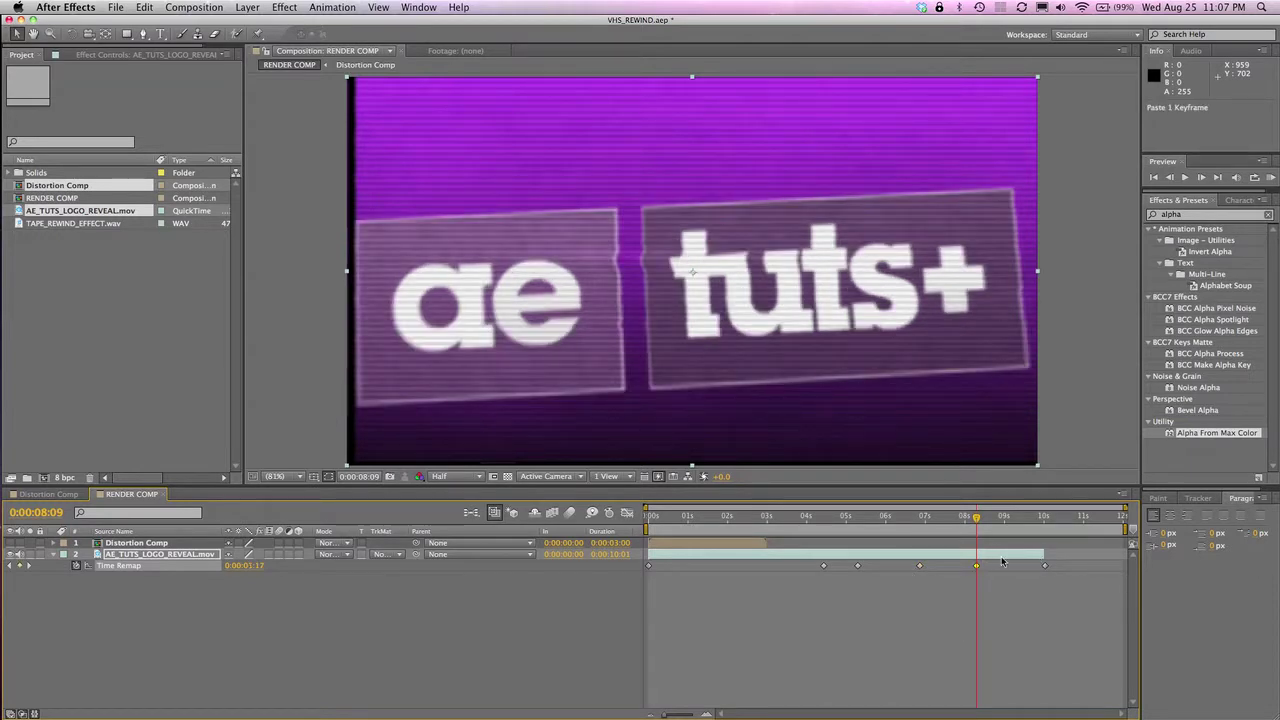
pyautogui.click(1042, 567)
pyautogui.press('Delete')
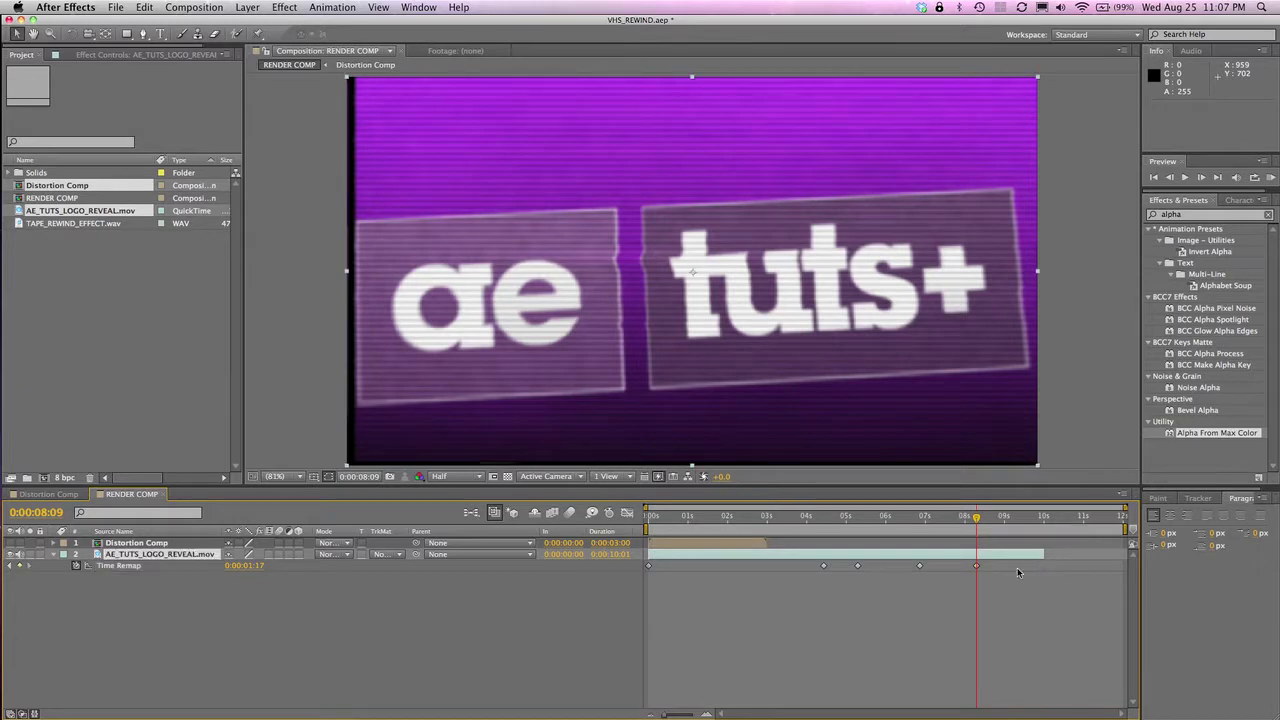
# Step: Paste a Time Remap keyframe at 0:00:10:09, set its source time to a little over 3 seconds, and check the resumed playback
pyautogui.click(45, 514)
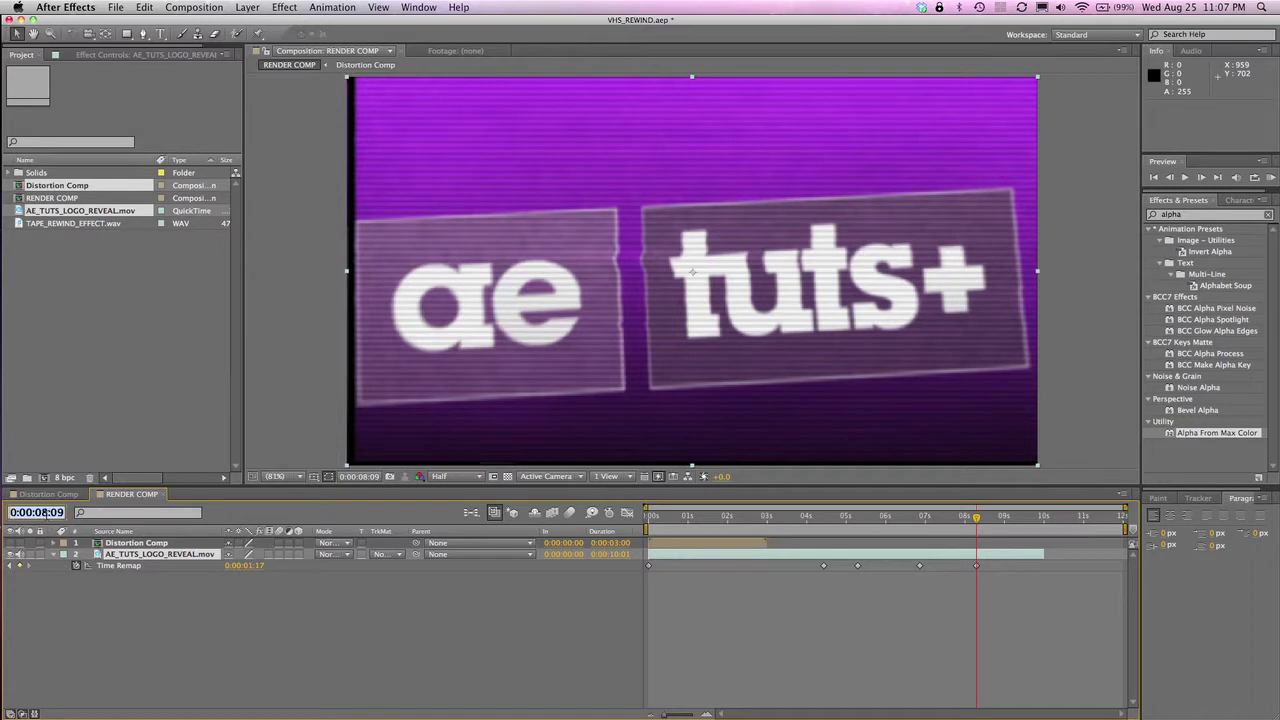
pyautogui.click(50, 513)
pyautogui.press('BackSpace')
pyautogui.press('BackSpace')
pyautogui.write('10')
pyautogui.press('Return')
pyautogui.click(977, 566)
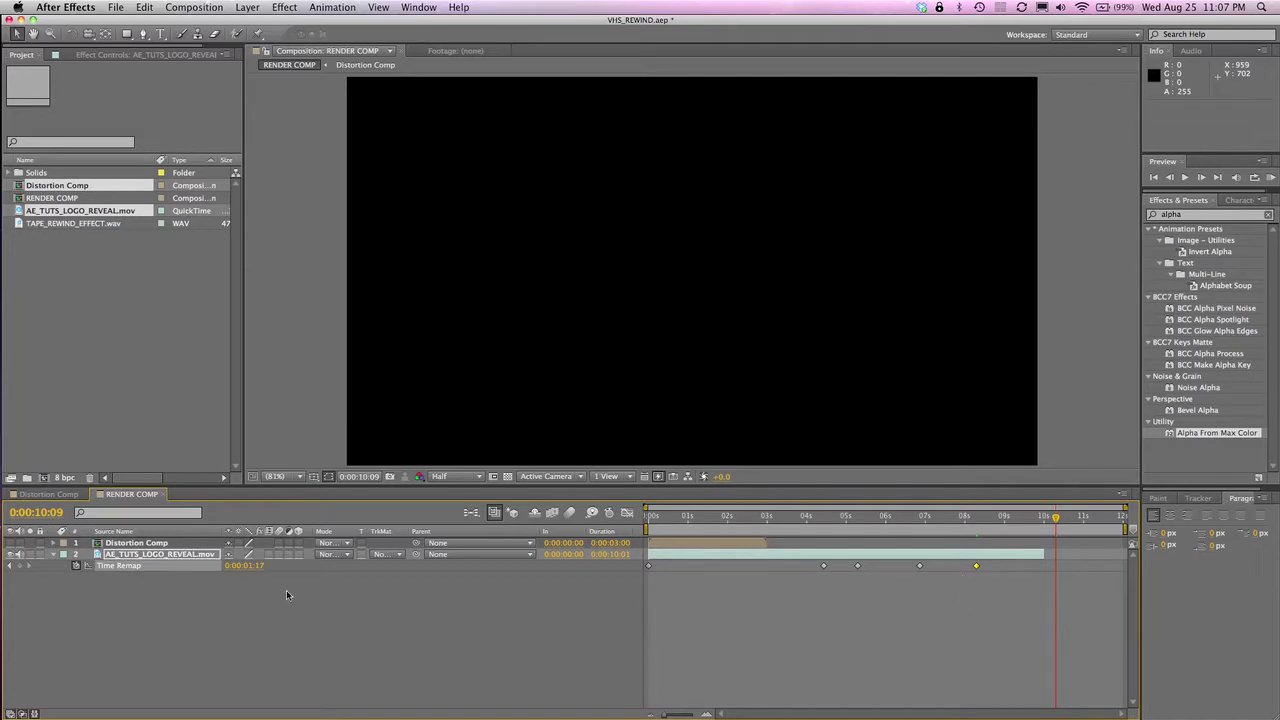
pyautogui.press('super+v')
pyautogui.click(245, 566)
pyautogui.write('3')
pyautogui.press('Return')
pyautogui.moveTo(964, 518); pyautogui.dragTo(1010, 532)
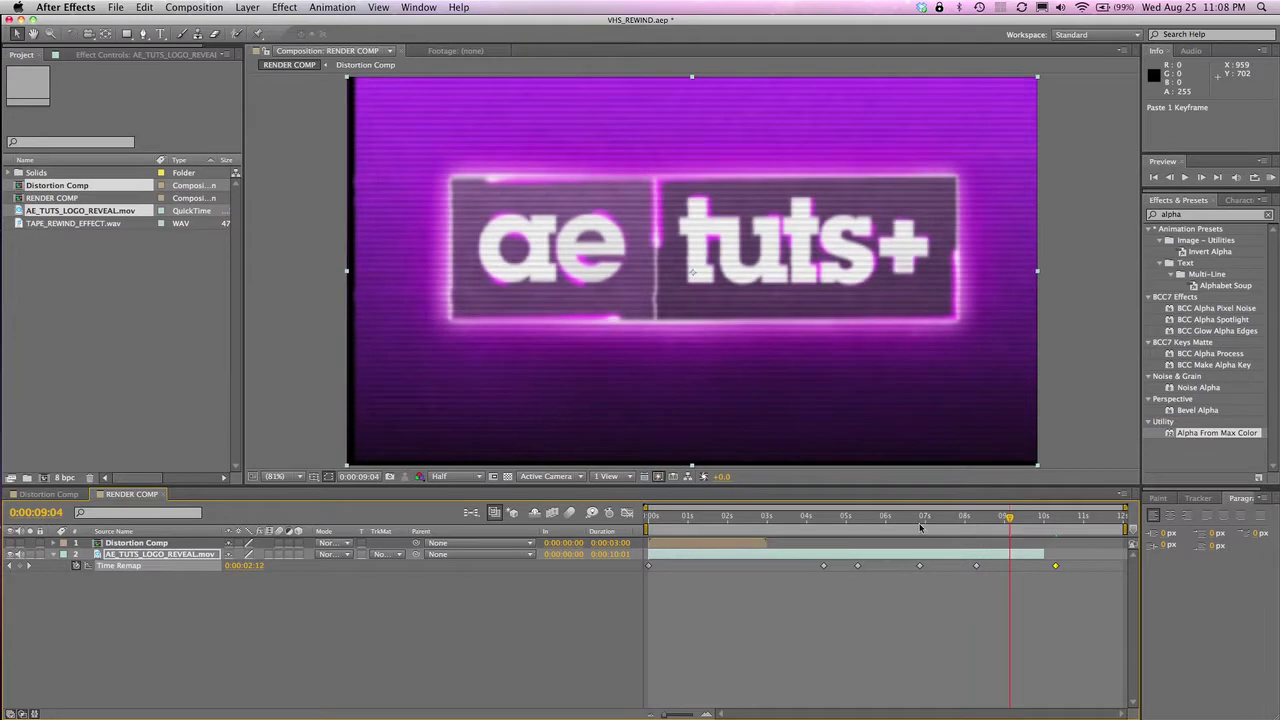
# Step: Move the Distortion Comp layer to start at 0:00:04:13 and turn its visibility back on
pyautogui.click(823, 516)
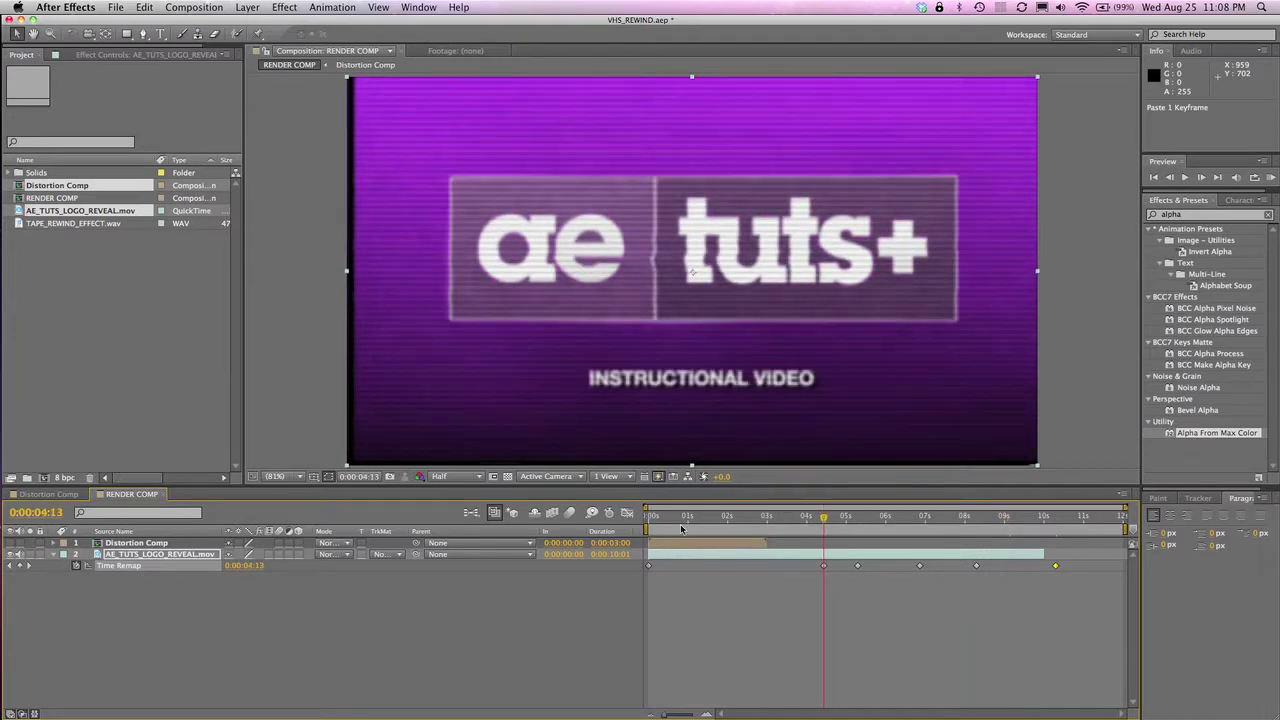
pyautogui.moveTo(668, 546); pyautogui.dragTo(844, 547)
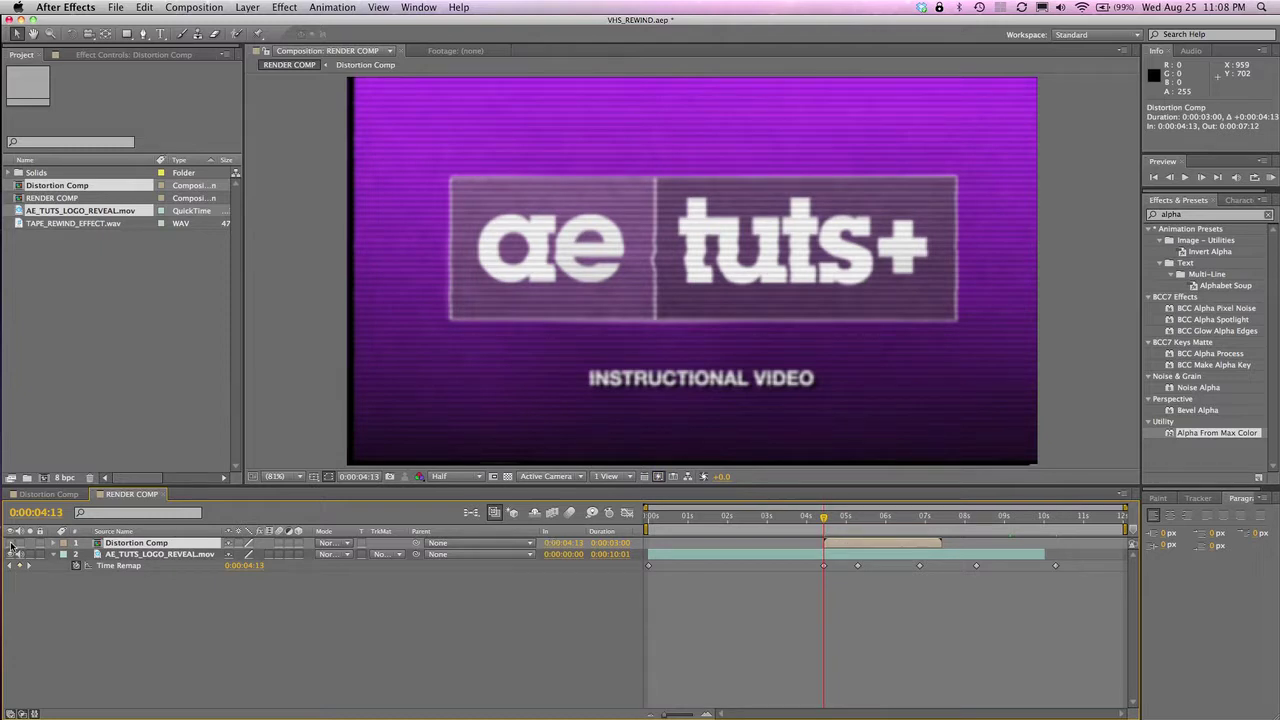
pyautogui.click(12, 543)
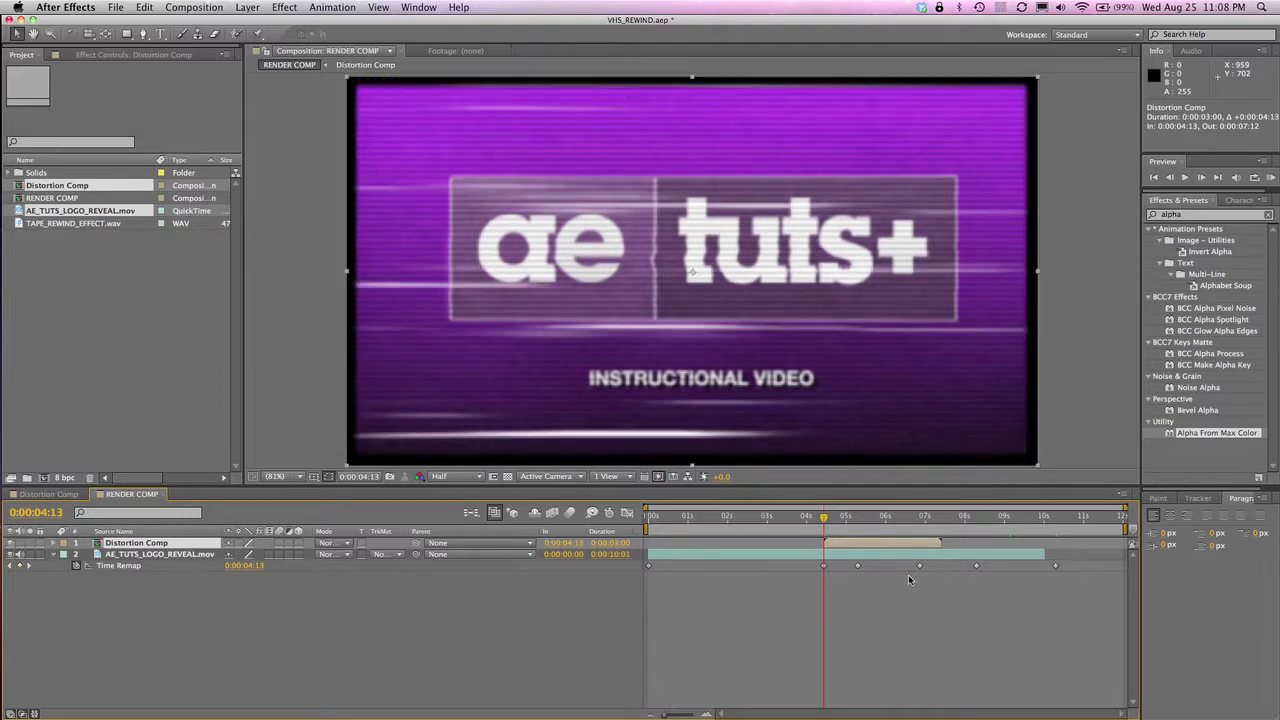
# Step: Create a new adjustment layer in RENDER COMP
pyautogui.click(170, 556)
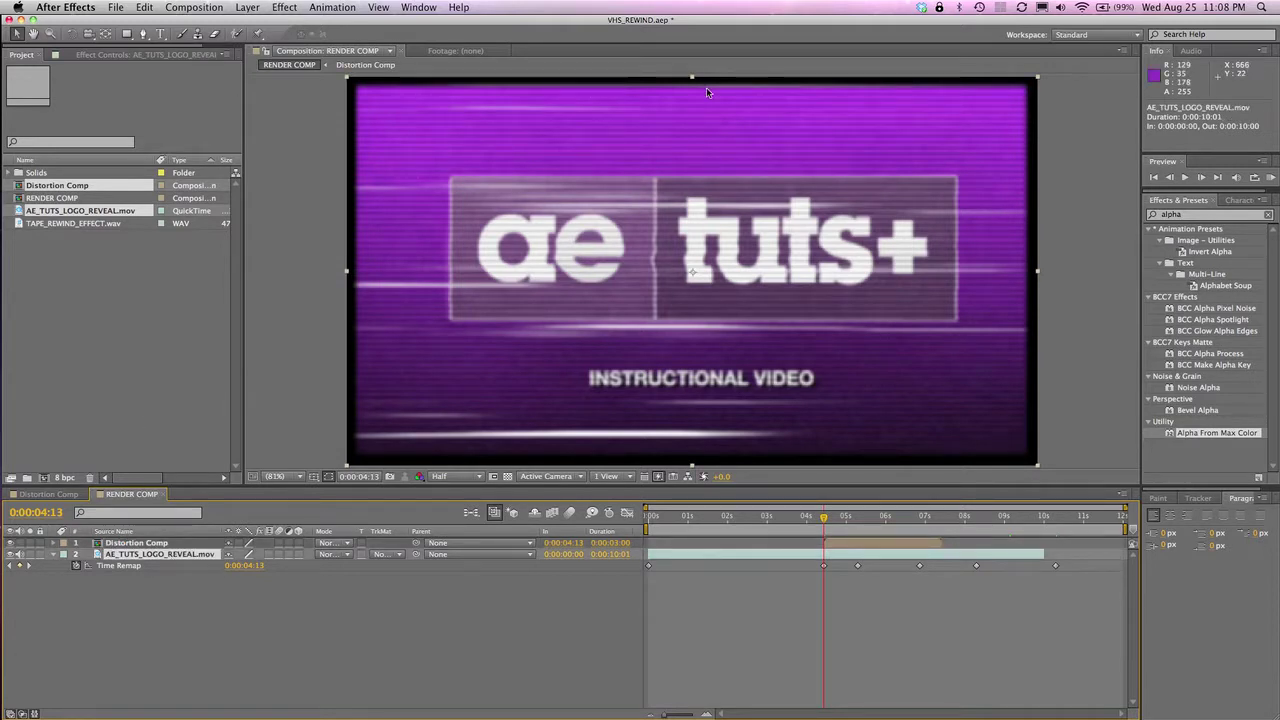
pyautogui.click(1186, 216)
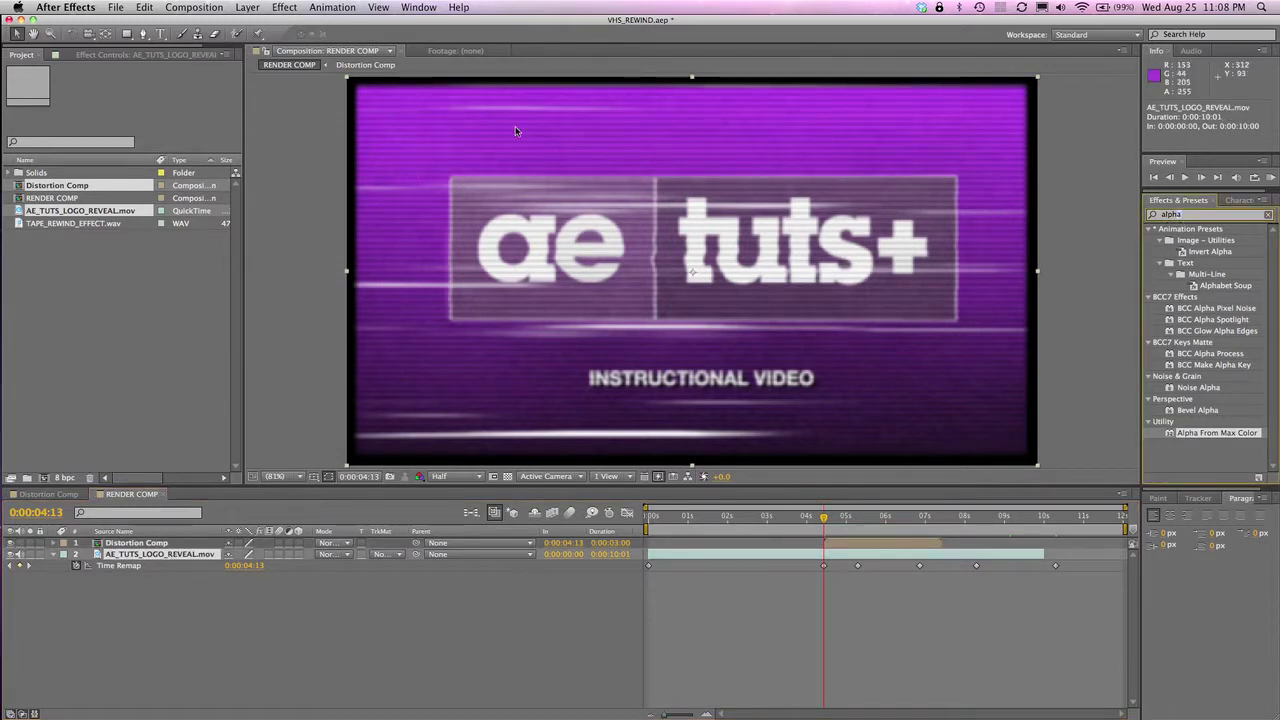
pyautogui.click(257, 7)
pyautogui.click(257, 7)
pyautogui.click(247, 7)
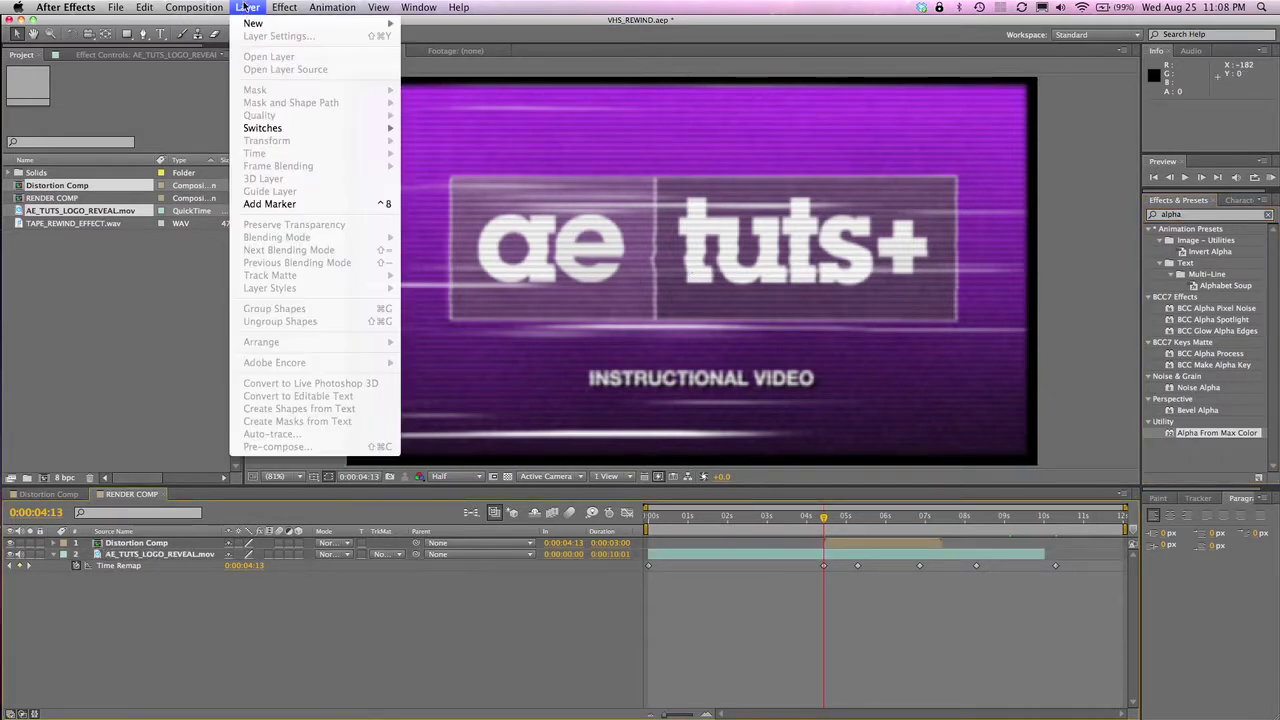
pyautogui.moveTo(253, 22)
pyautogui.click(470, 103)
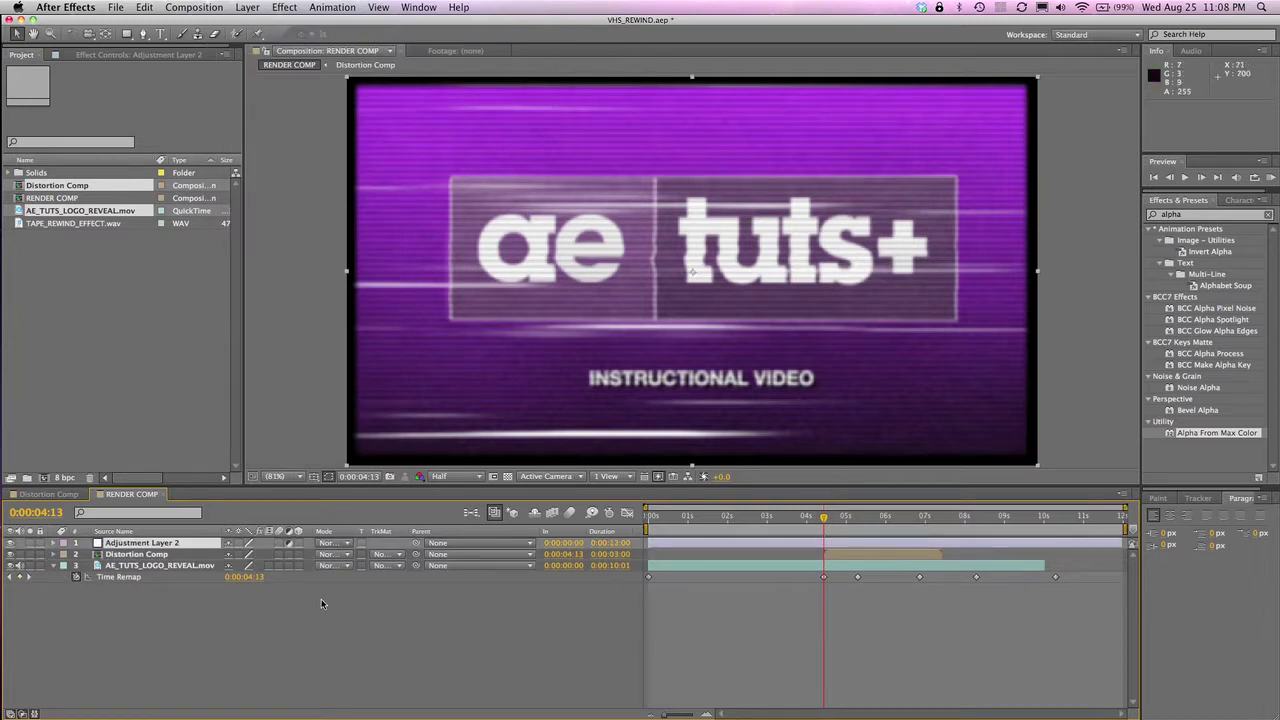
# Step: Rename the new adjustment layer as Displacement
pyautogui.press('s')
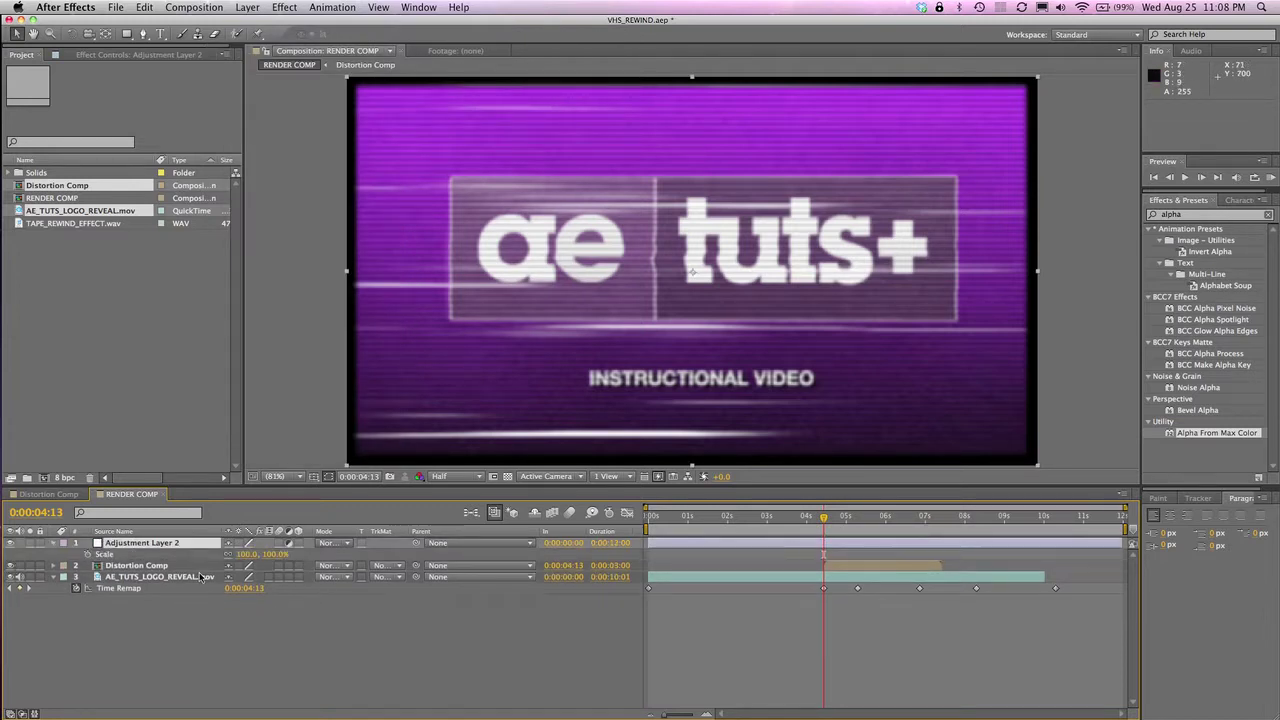
pyautogui.click(174, 545)
pyautogui.press('Return')
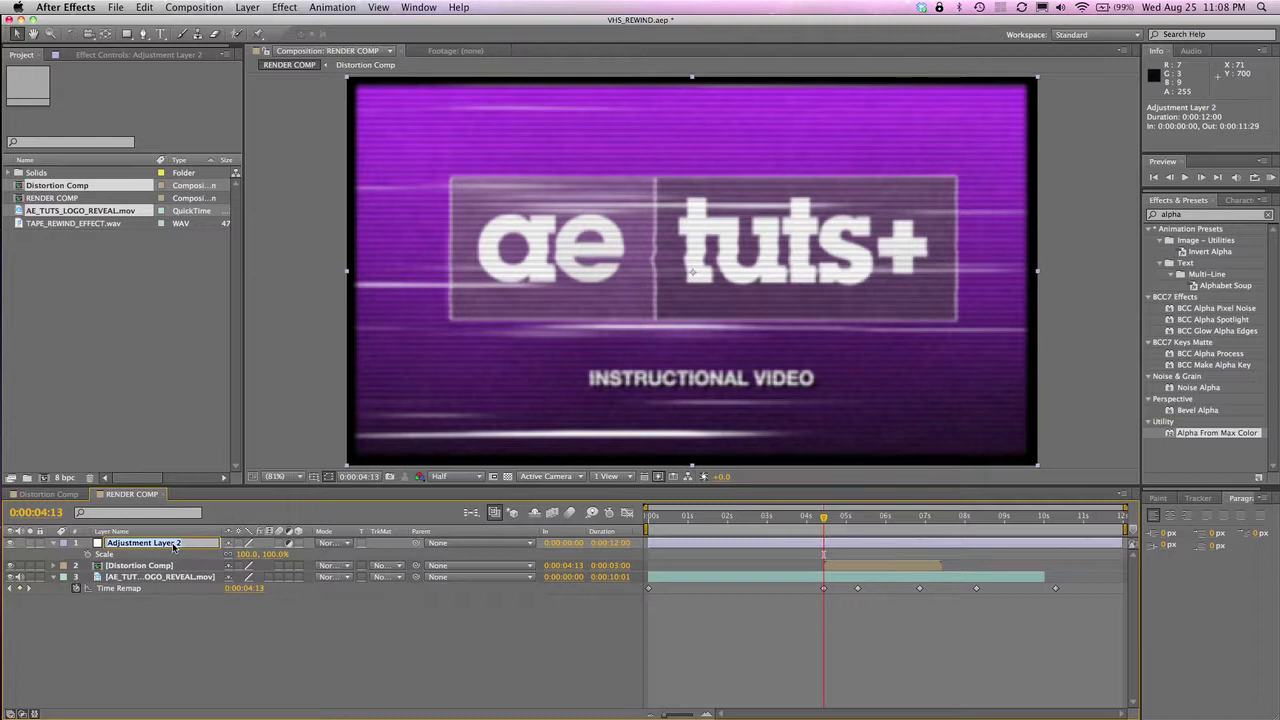
pyautogui.write('S')
pyautogui.write('isplacement')
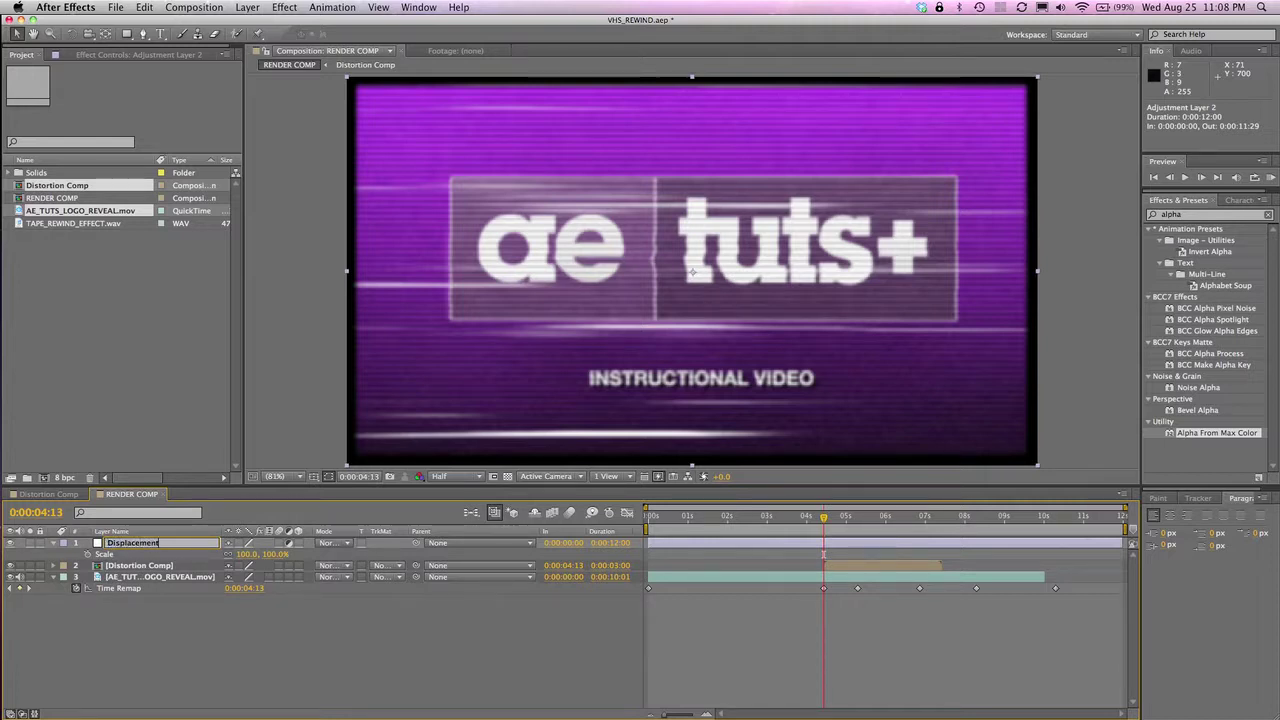
pyautogui.press('Return')
# Step: Place the Displacement layer below Distortion Comp and make it run from 0:00:04:13 to 0:00:05:09
pyautogui.moveTo(140, 550); pyautogui.dragTo(137, 575)
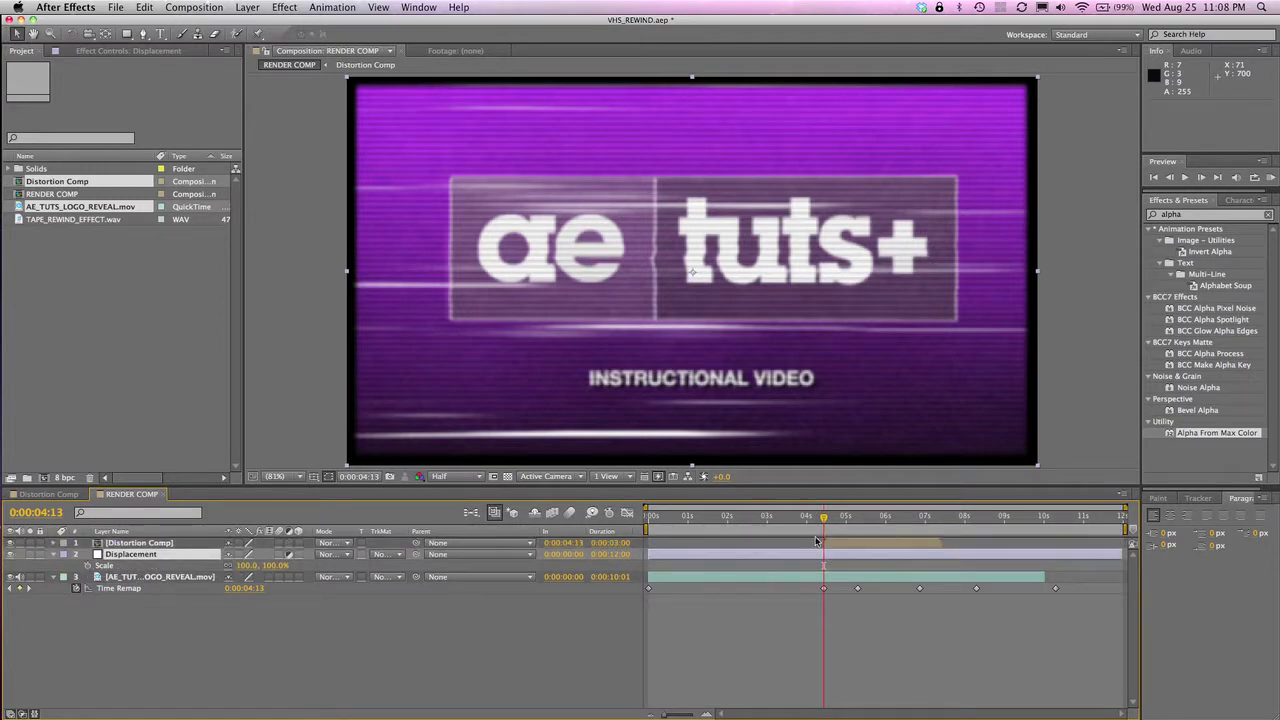
pyautogui.moveTo(708, 560); pyautogui.dragTo(857, 574)
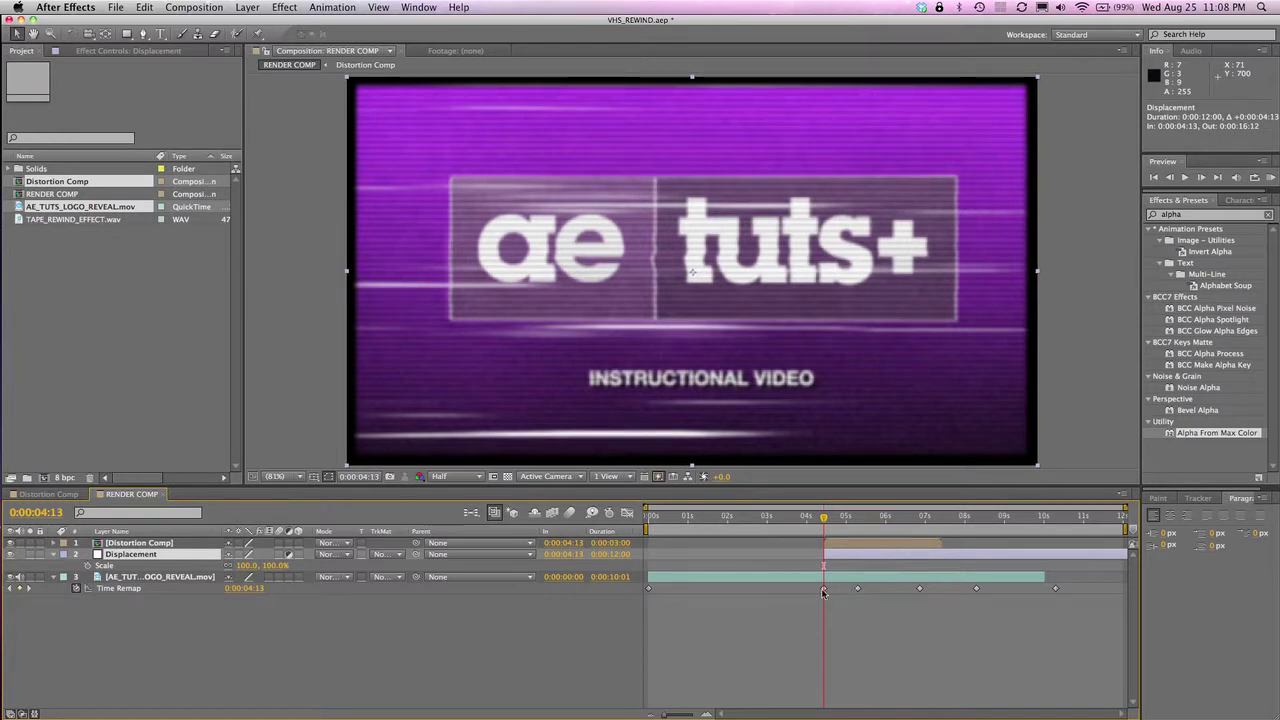
pyautogui.click(857, 520)
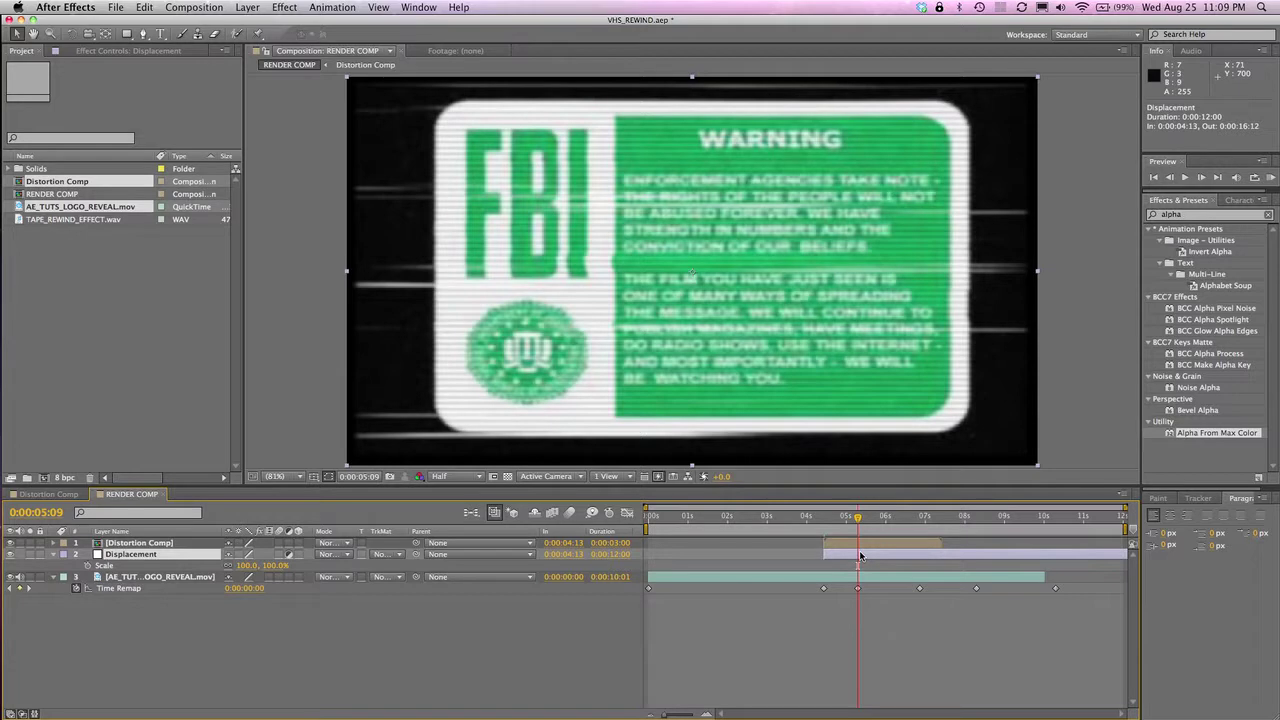
pyautogui.hotkey('alt', ']')
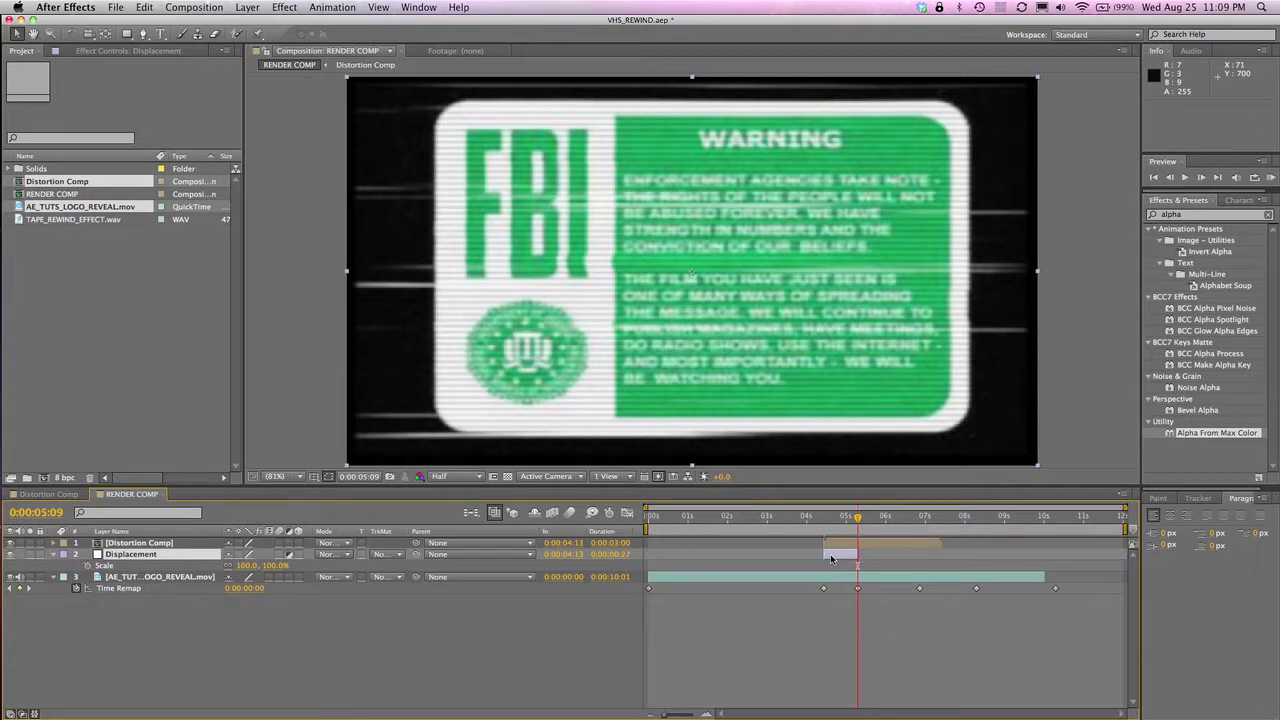
# Step: Trim the Distortion Comp layer to end at 0:00:05:09, matching the Displacement layer
pyautogui.click(163, 544)
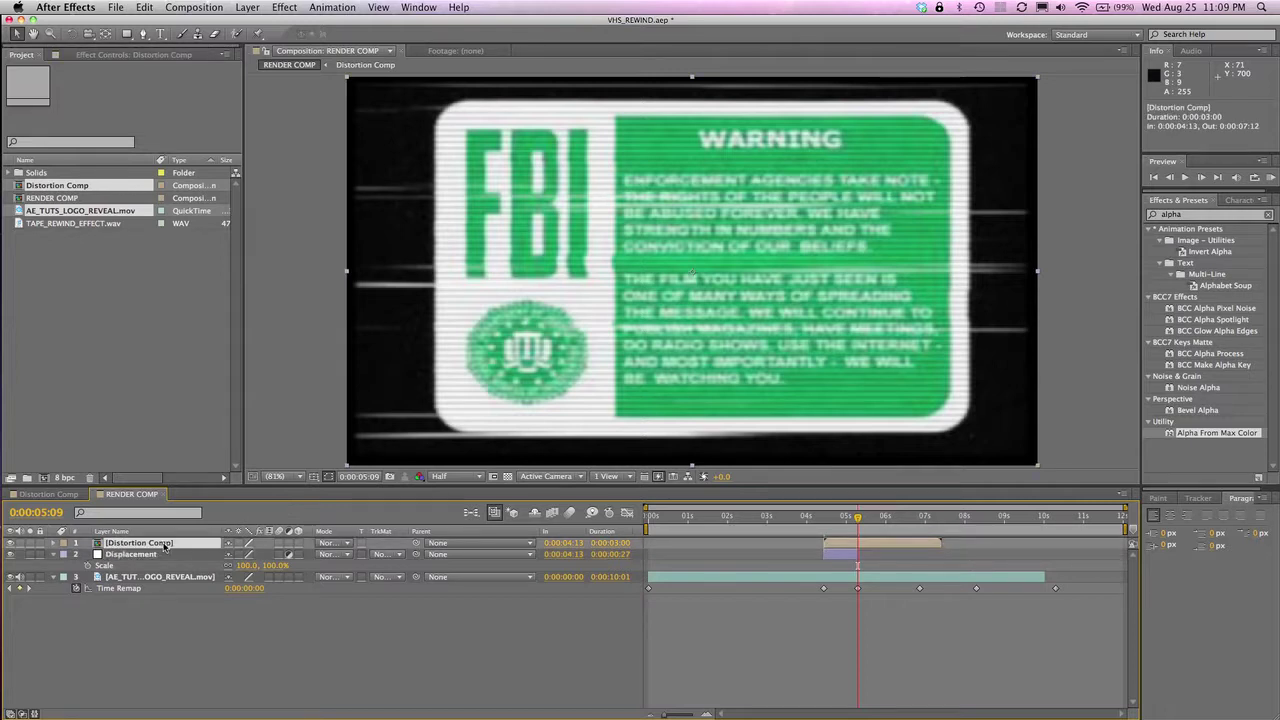
pyautogui.hotkey('alt', ']')
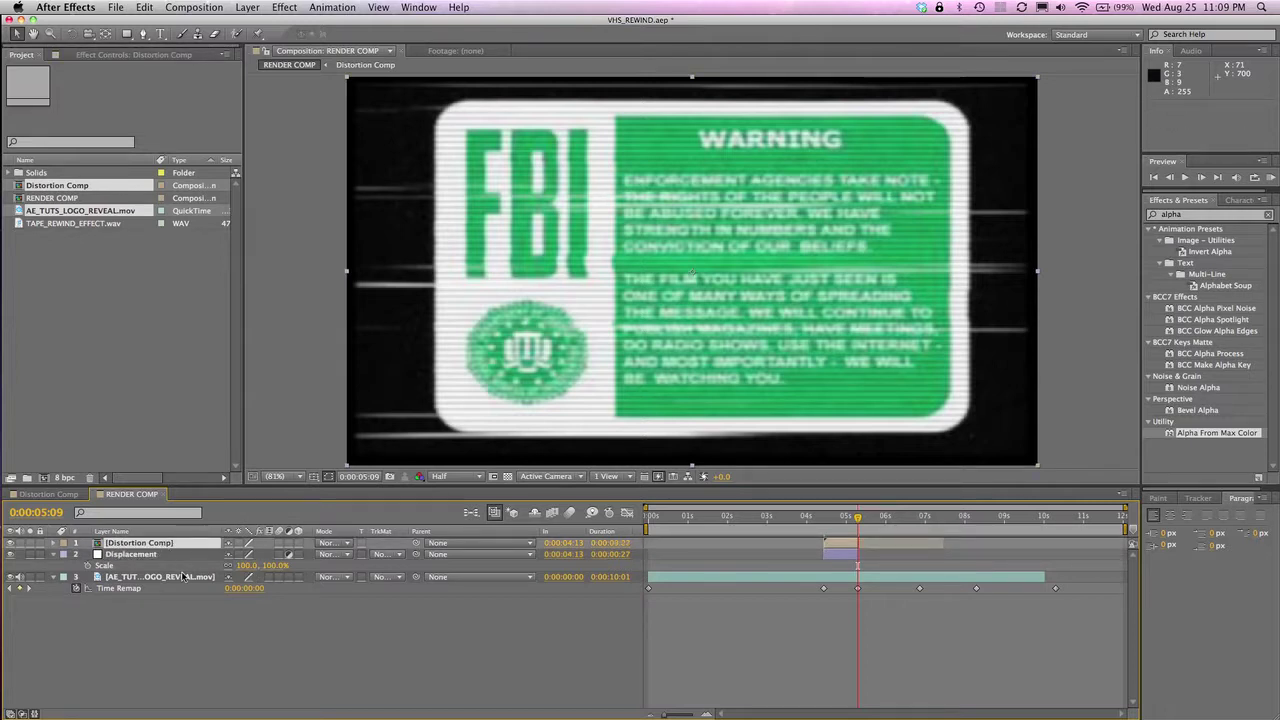
pyautogui.click(838, 525)
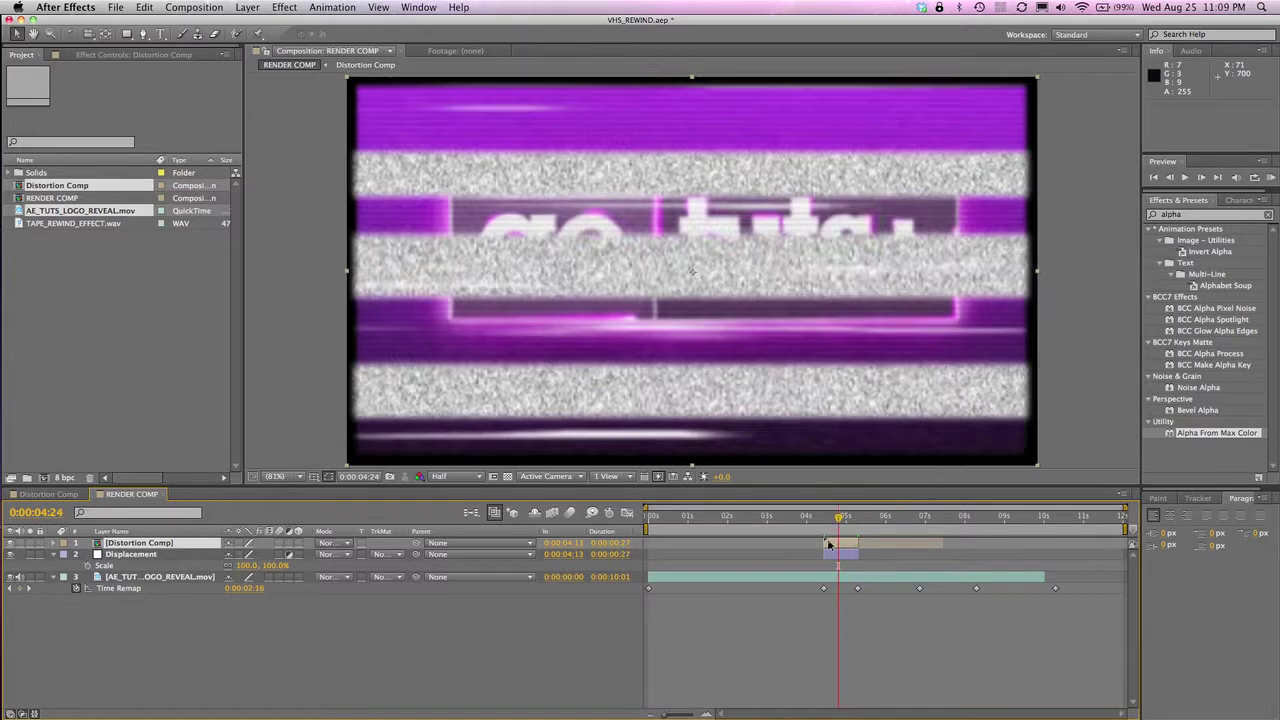
# Step: Apply the Displacement Map effect to the Displacement layer, with Distortion Comp as its displacement map layer
pyautogui.click(143, 553)
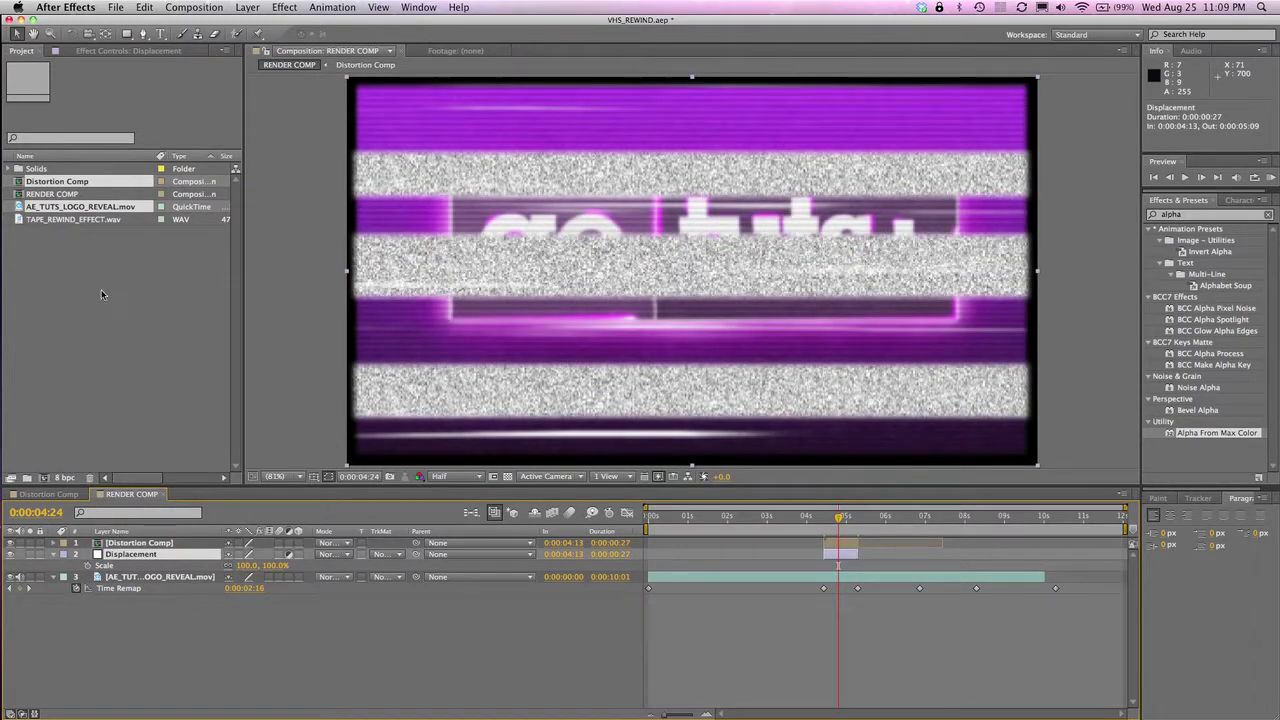
pyautogui.click(127, 53)
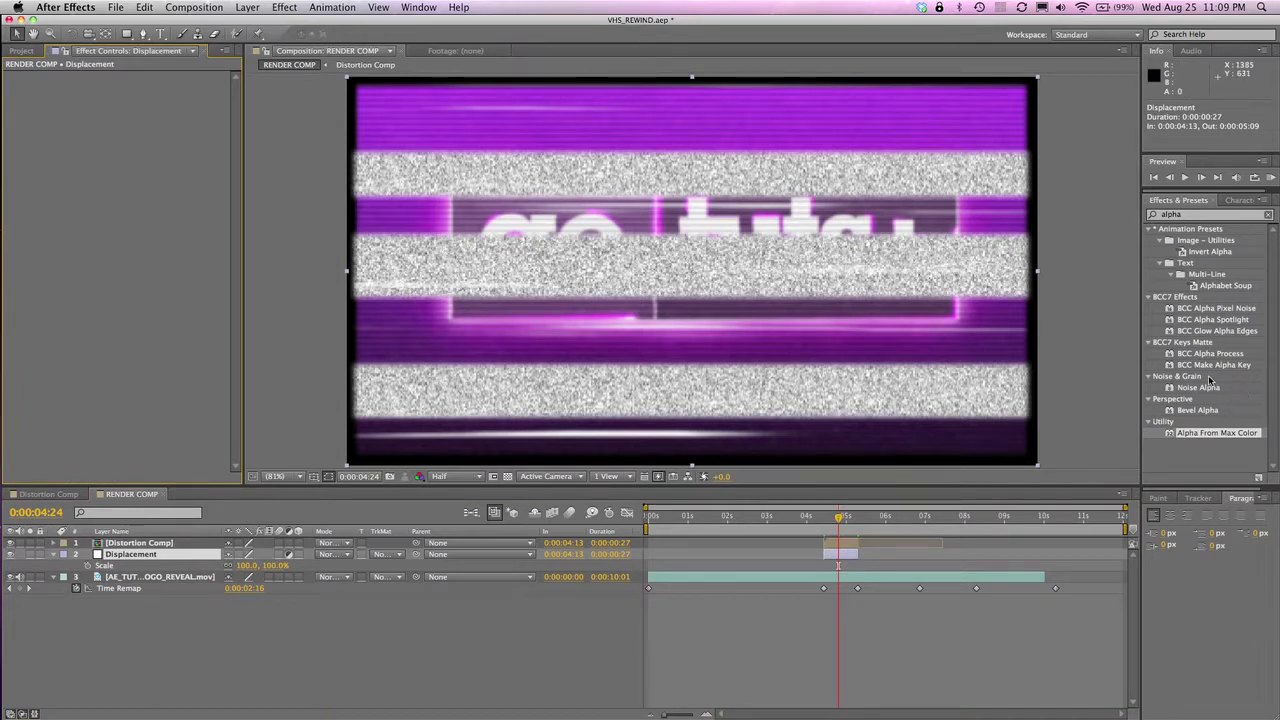
pyautogui.doubleClick(1182, 215)
pyautogui.write('disp')
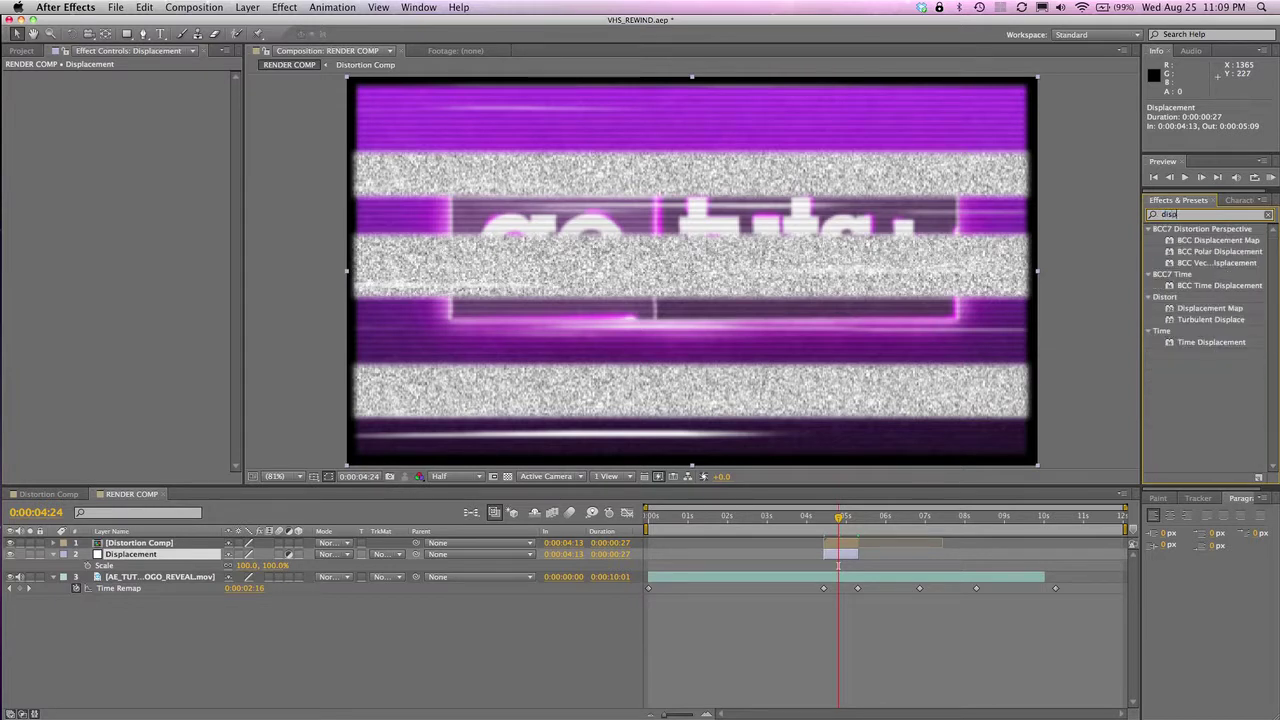
pyautogui.moveTo(1205, 312); pyautogui.dragTo(145, 556)
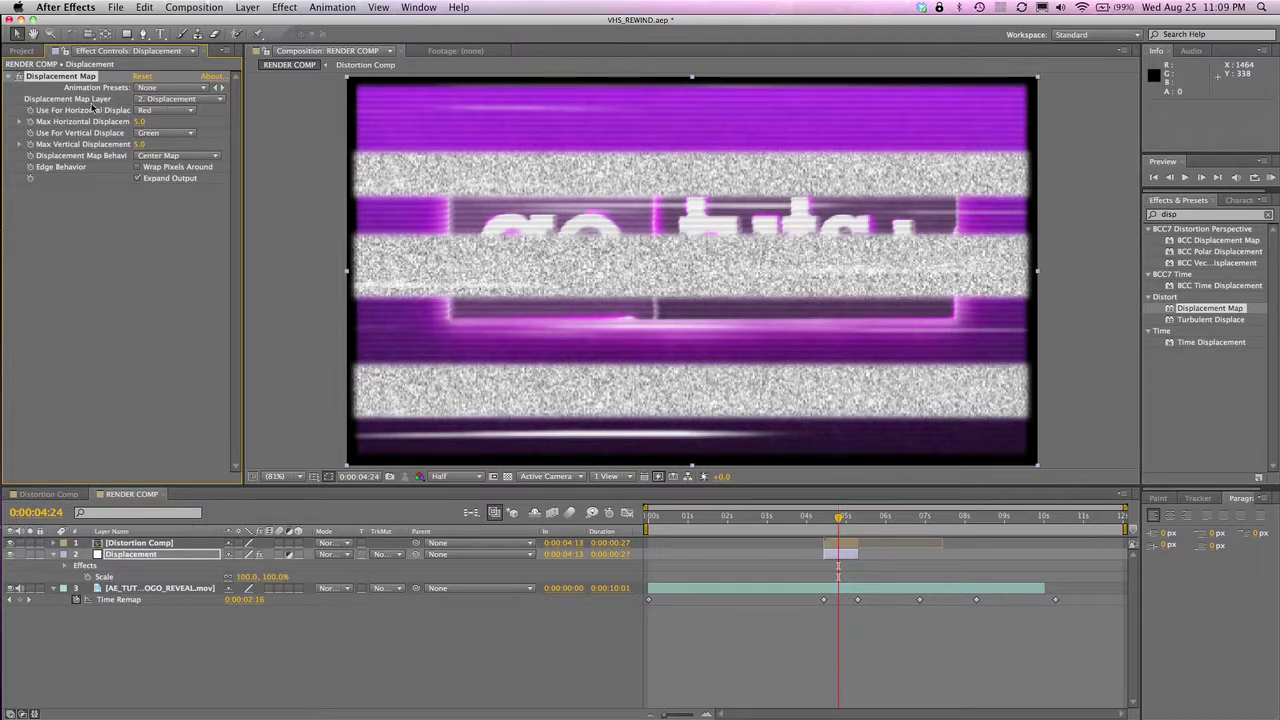
pyautogui.click(186, 99)
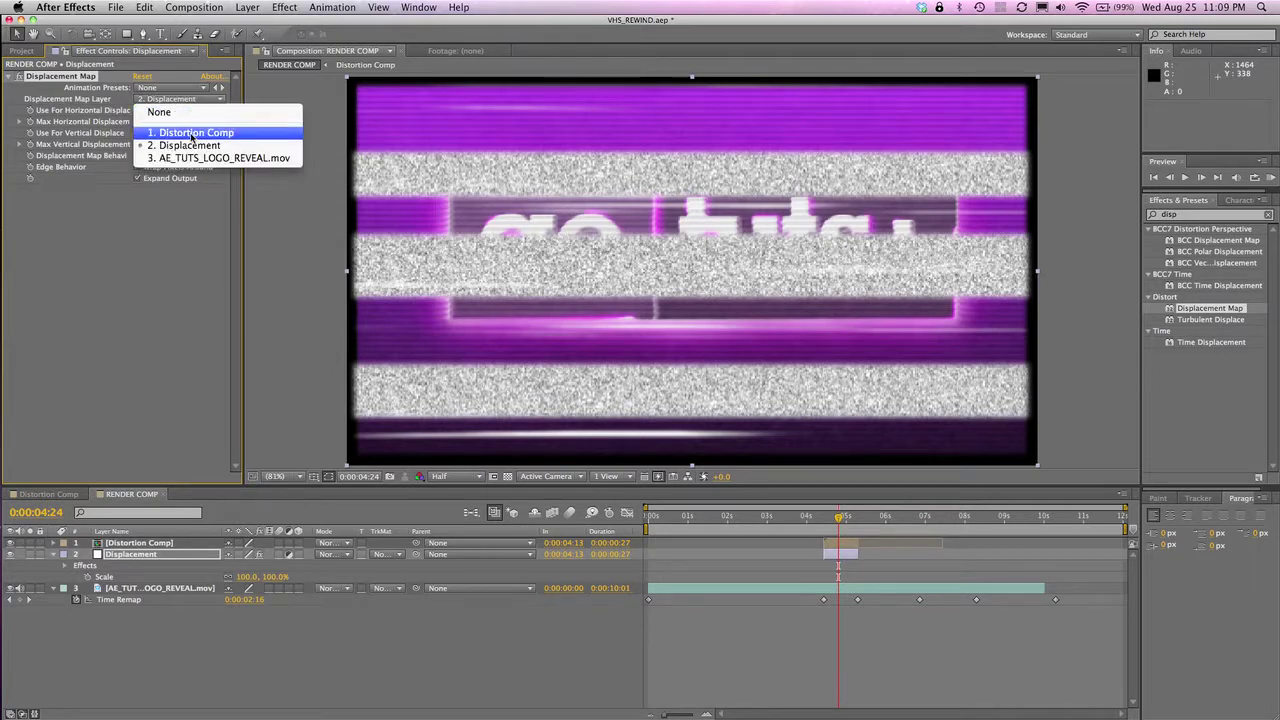
pyautogui.click(193, 134)
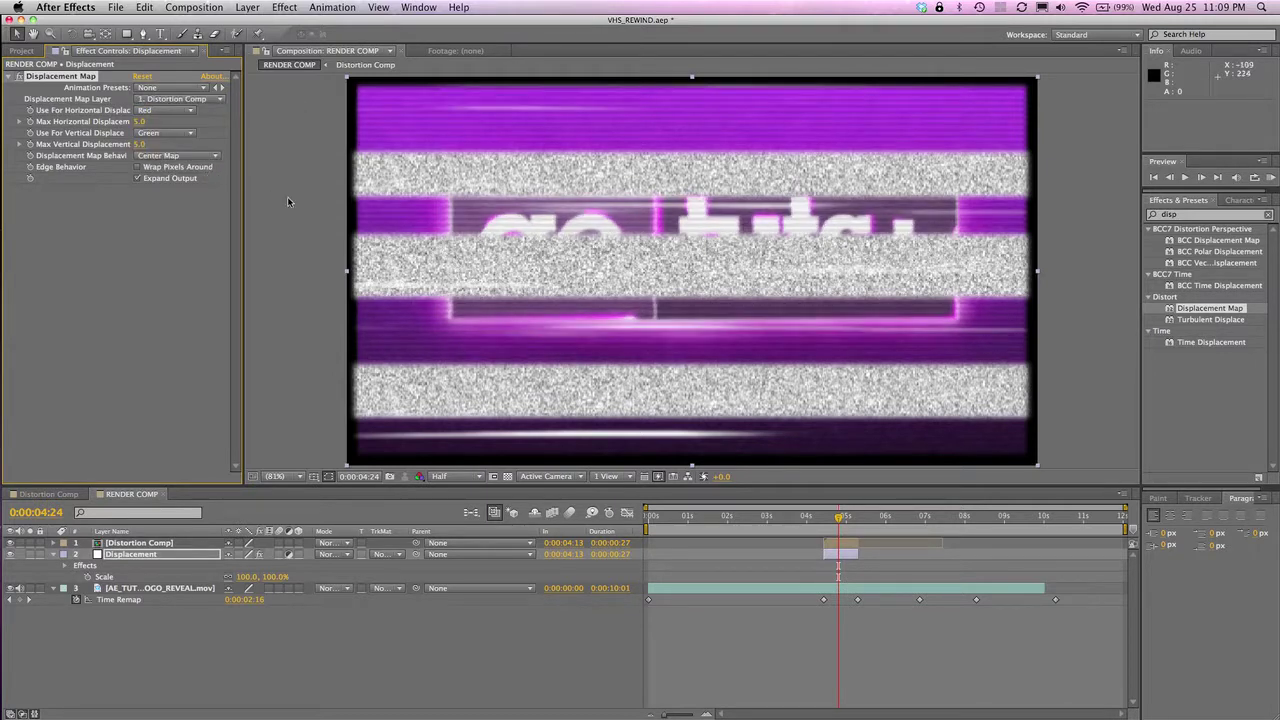
# Step: Set Max Horizontal Displacement to 253 and Max Vertical Displacement to 20, keeping Red as the horizontal displacement channel
pyautogui.click(155, 122)
pyautogui.write('250')
pyautogui.press('Tab')
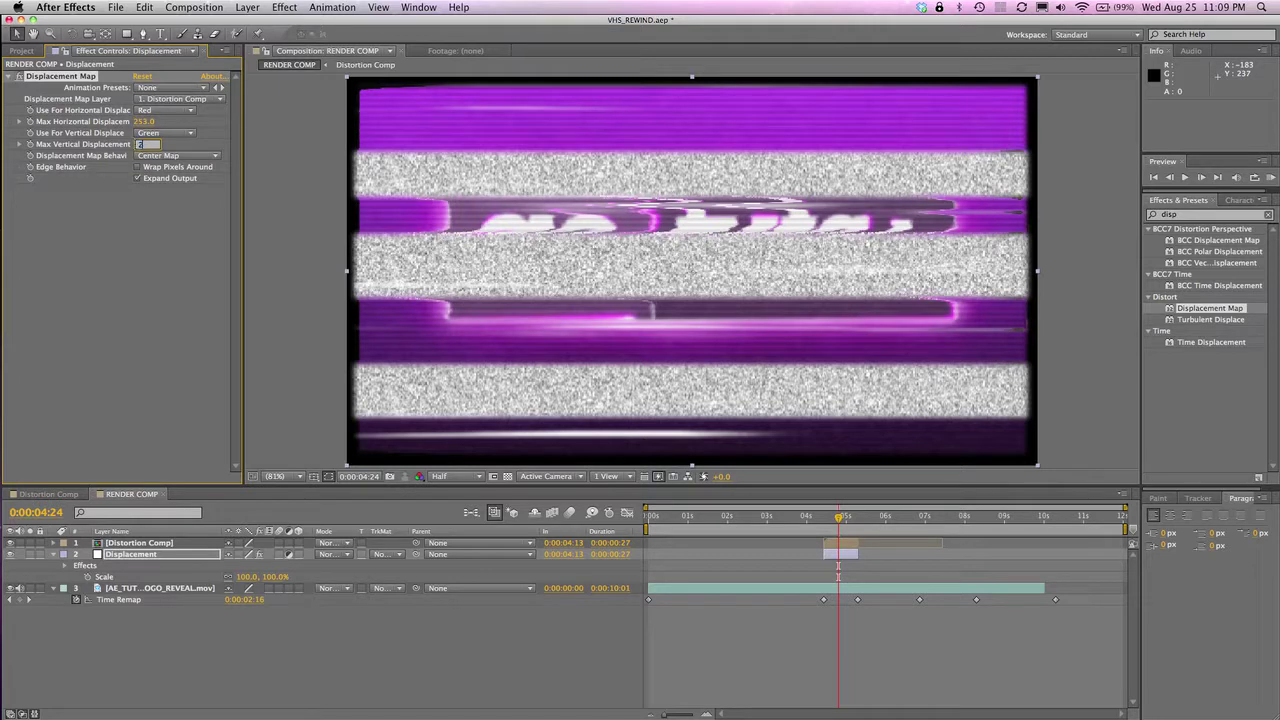
pyautogui.write('20')
pyautogui.press('Return')
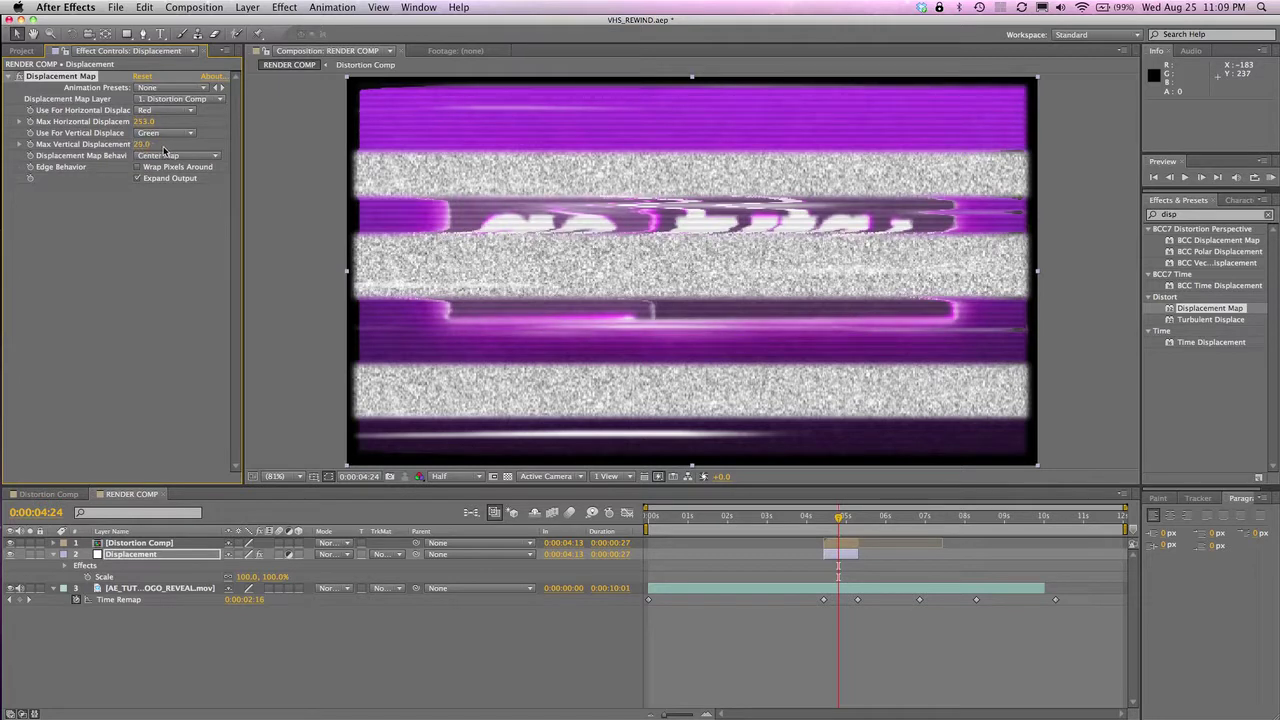
pyautogui.click(160, 110)
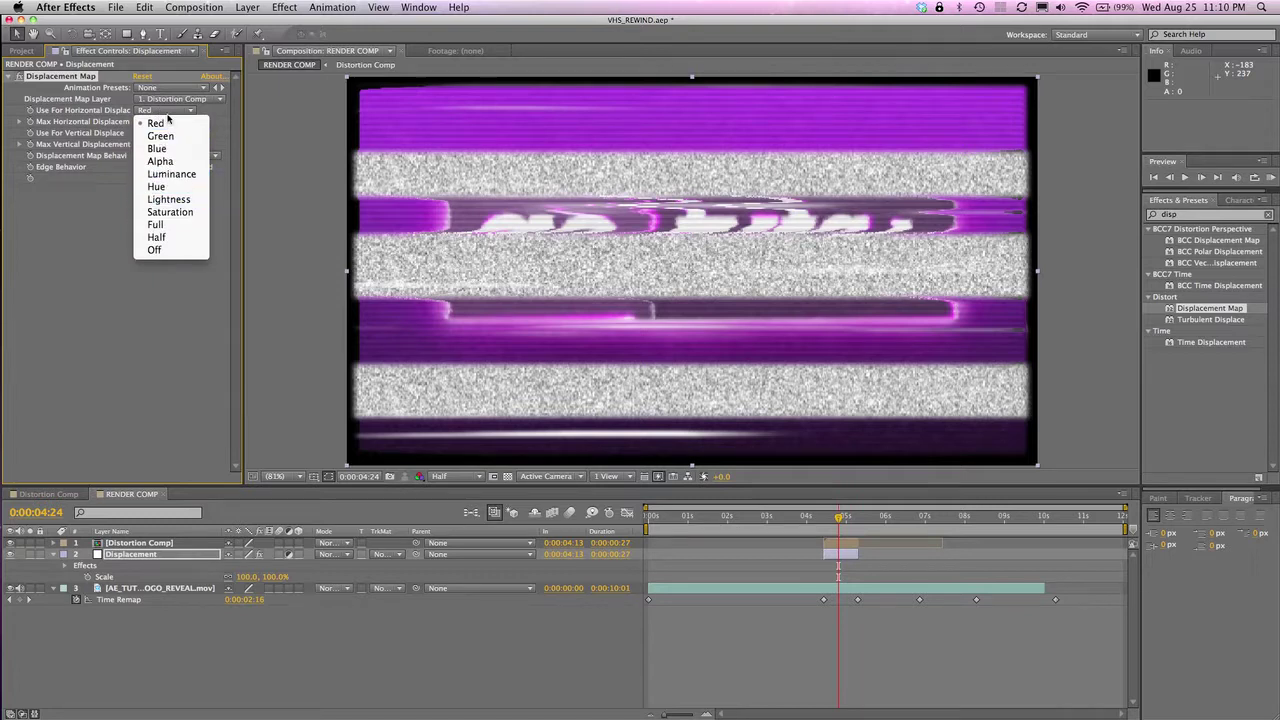
pyautogui.click(160, 123)
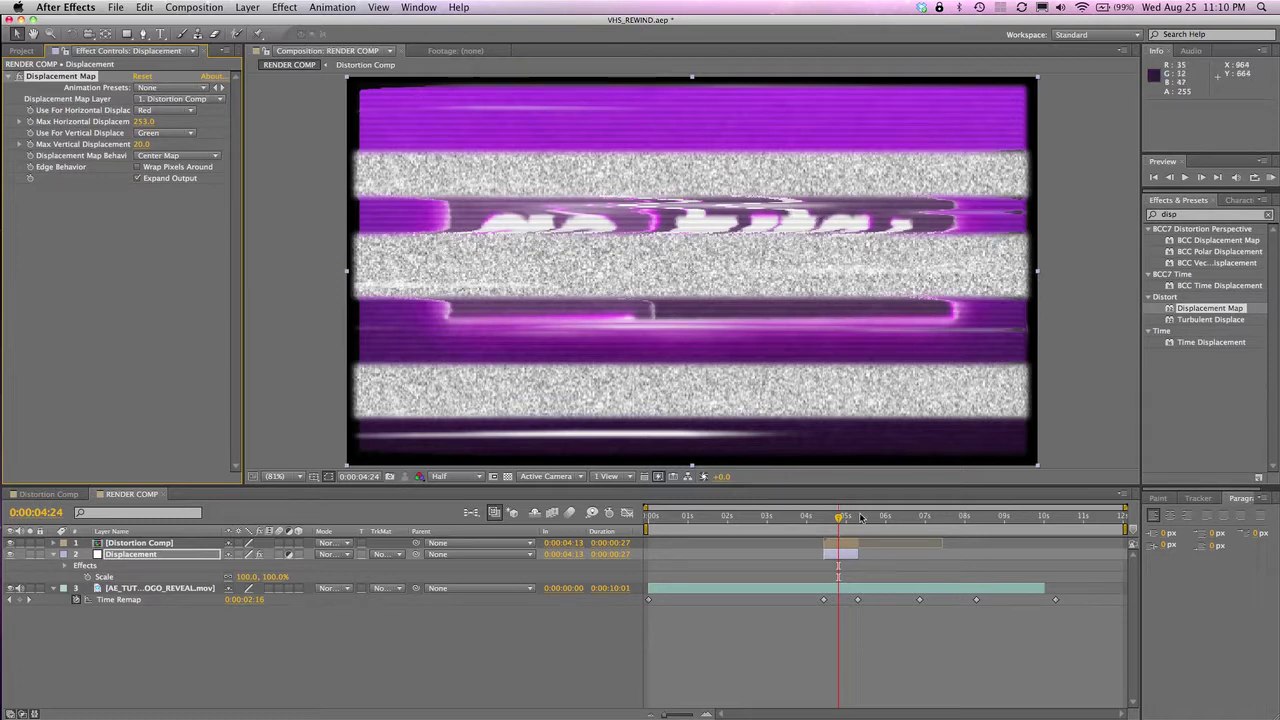
# Step: Preview the displaced frames around 0:00:04:24 and enable Collapse Transformations on the Distortion Comp layer
pyautogui.moveTo(838, 519); pyautogui.dragTo(845, 519)
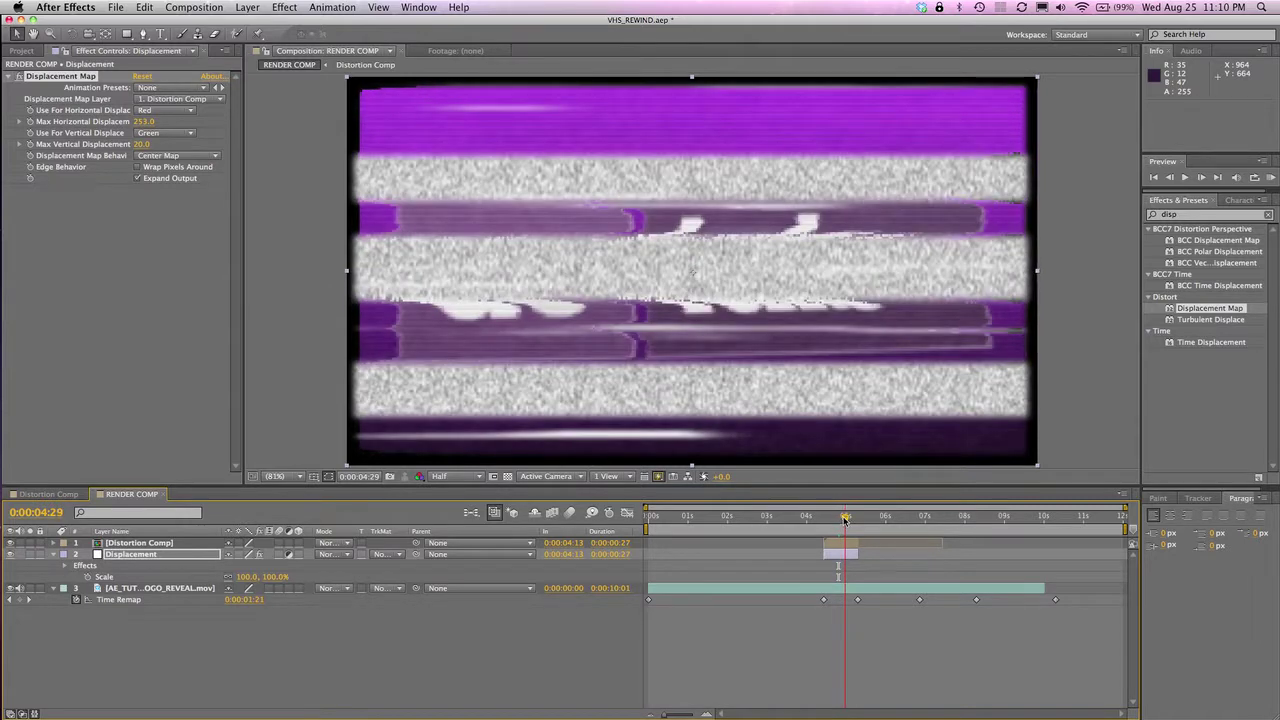
pyautogui.moveTo(845, 519); pyautogui.dragTo(838, 520)
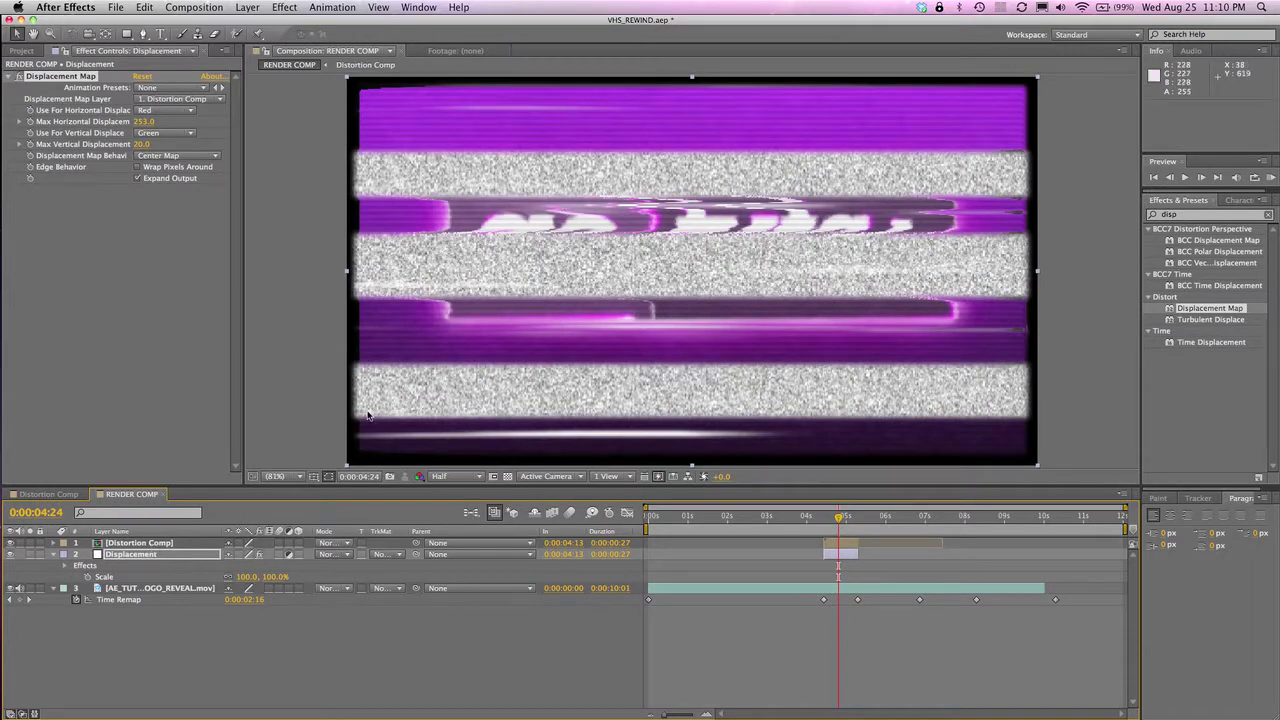
pyautogui.click(240, 543)
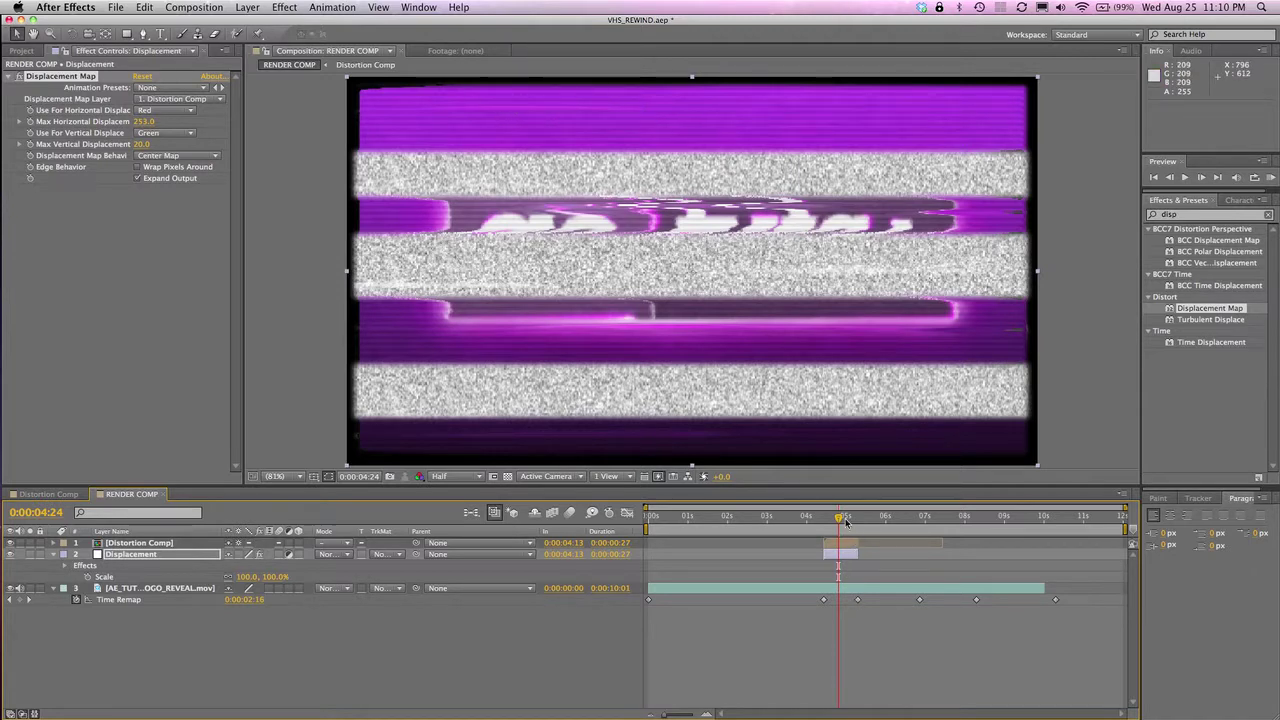
# Step: Duplicate the Distortion Comp and Displacement layers together
pyautogui.keyDown('shift'); pyautogui.click(115, 543); pyautogui.keyUp('shift')
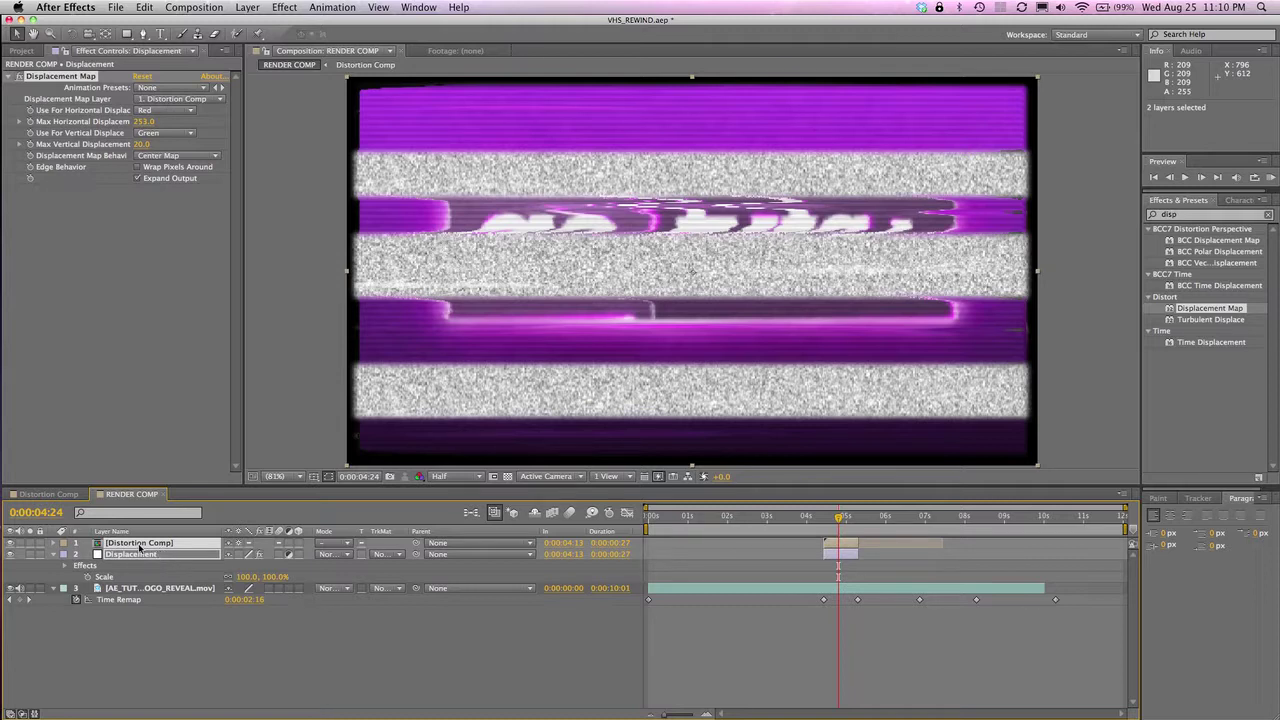
pyautogui.click(126, 619)
pyautogui.click(143, 555)
pyautogui.keyDown('shift'); pyautogui.click(140, 544); pyautogui.keyUp('shift')
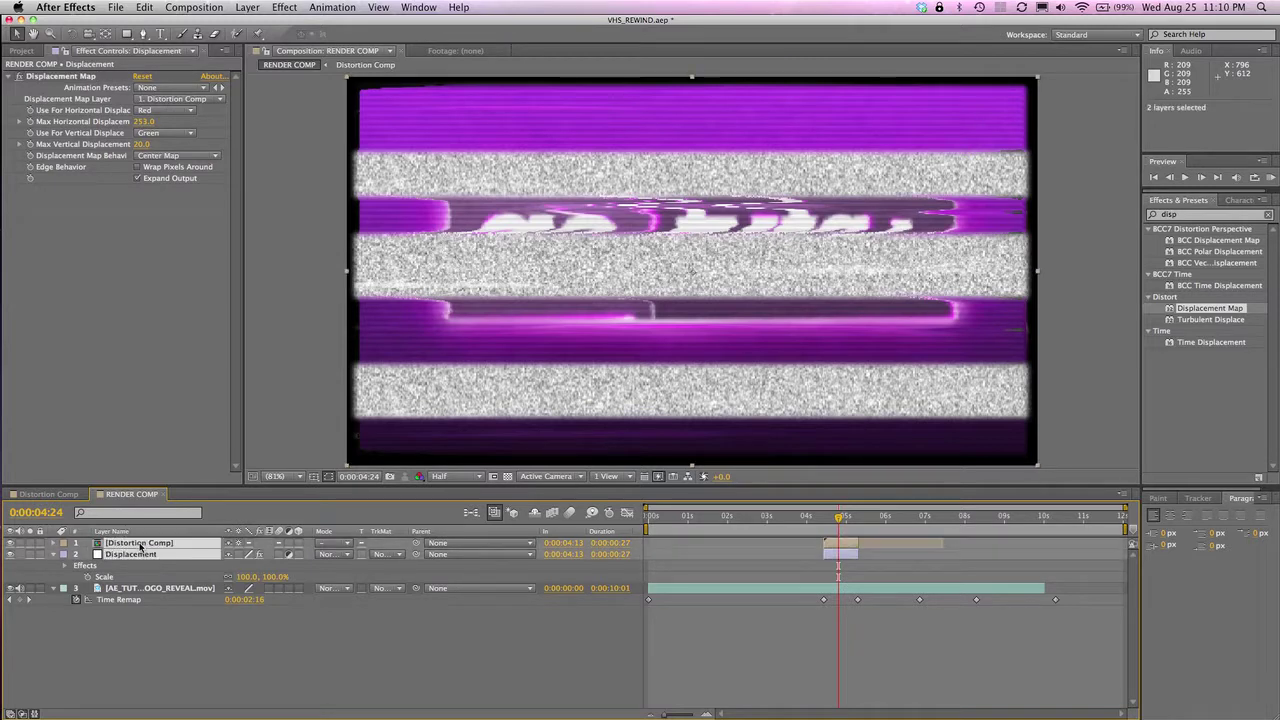
pyautogui.press('super+d')
# Step: Move the second Distortion Comp layer below Displacement 2 so that each Distortion Comp sits above its own displacement layer
pyautogui.click(140, 553)
pyautogui.moveTo(141, 551)
pyautogui.mouseDown()
pyautogui.moveTo(144, 568)
pyautogui.moveTo(141, 545)
pyautogui.mouseUp()
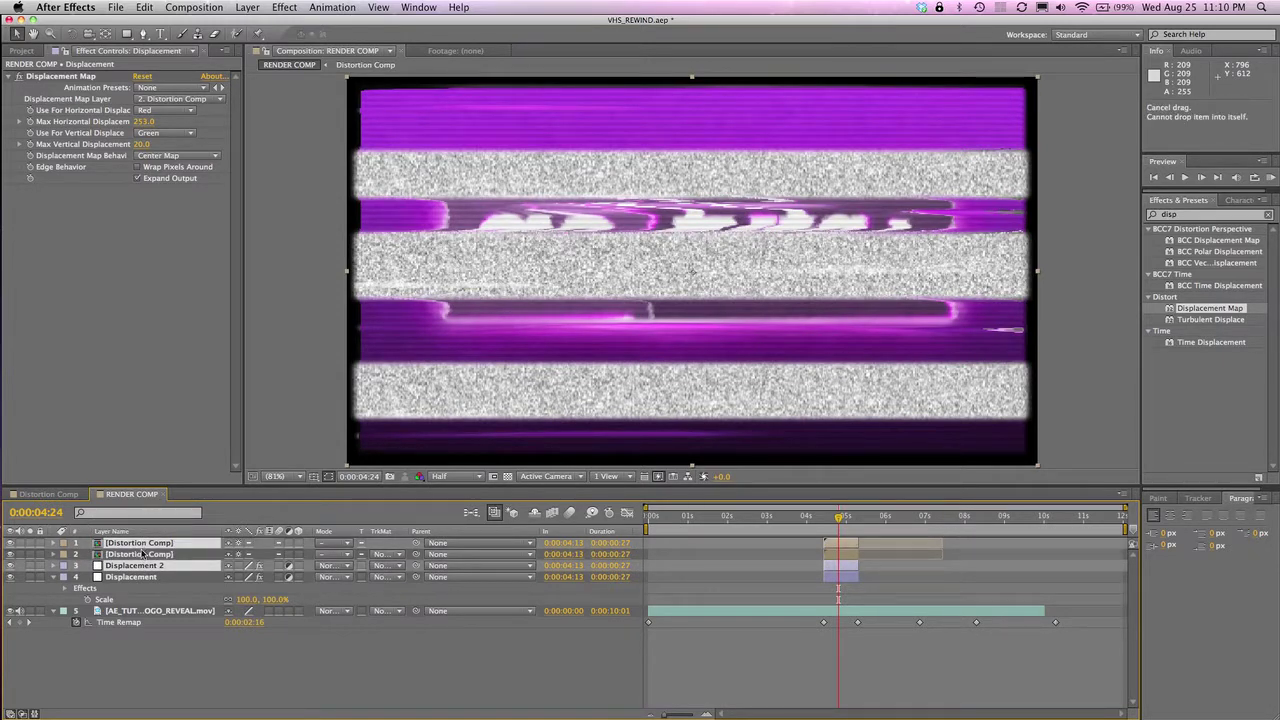
pyautogui.moveTo(142, 553)
pyautogui.mouseDown()
pyautogui.moveTo(125, 565)
pyautogui.moveTo(130, 535)
pyautogui.moveTo(143, 562)
pyautogui.mouseUp()
pyautogui.click(146, 557)
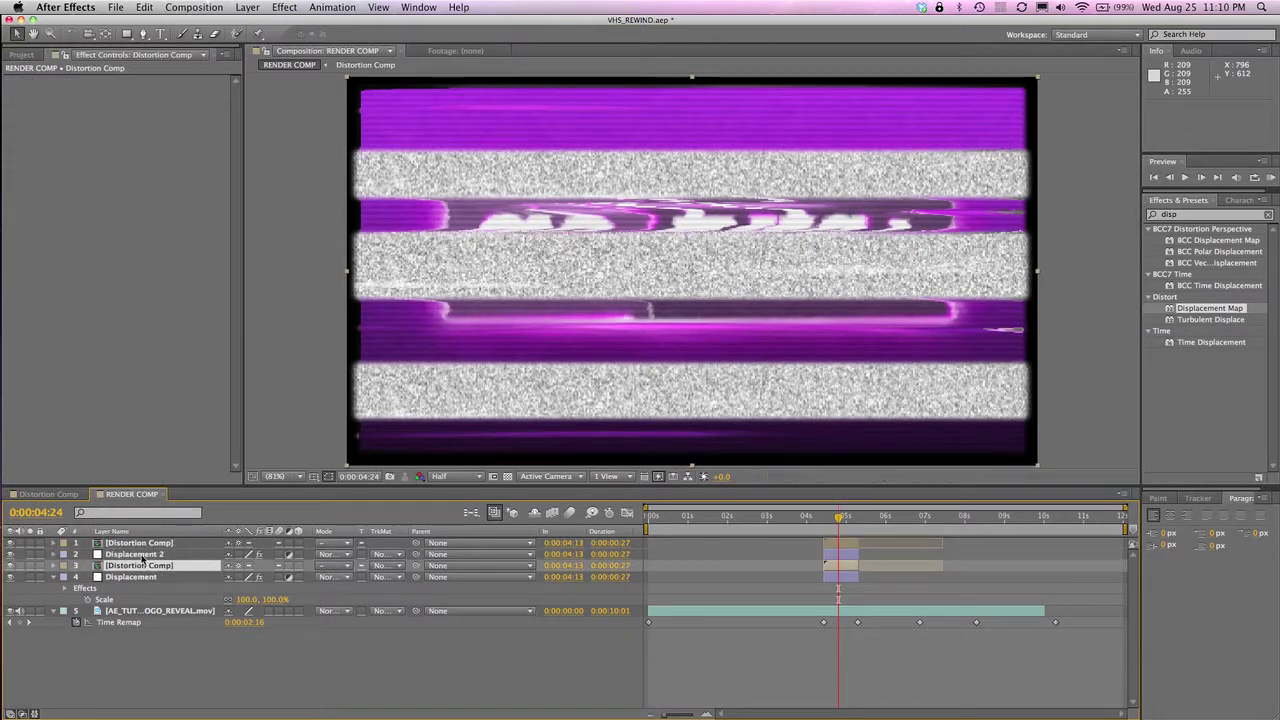
# Step: Shift the top Distortion Comp and Displacement 2 layers in time to start at 0:00:06:26
pyautogui.click(142, 555)
pyautogui.keyDown('shift'); pyautogui.click(141, 544); pyautogui.keyUp('shift')
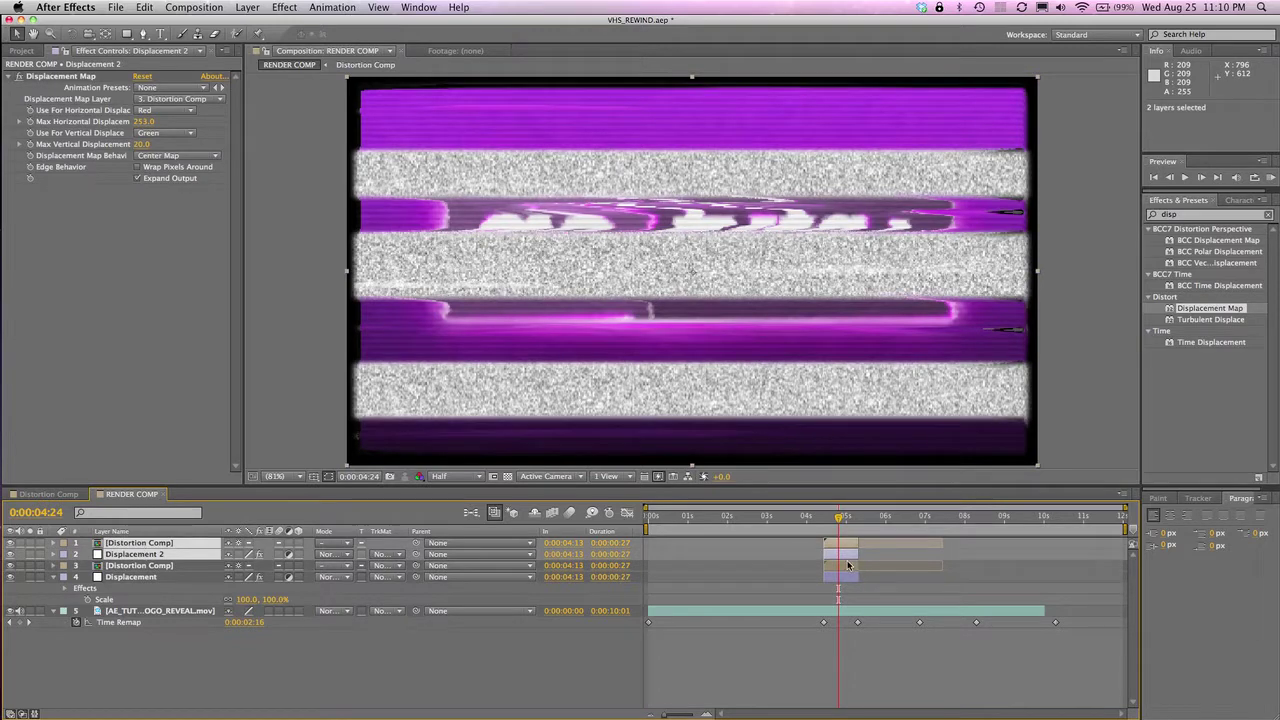
pyautogui.moveTo(848, 556); pyautogui.dragTo(944, 556)
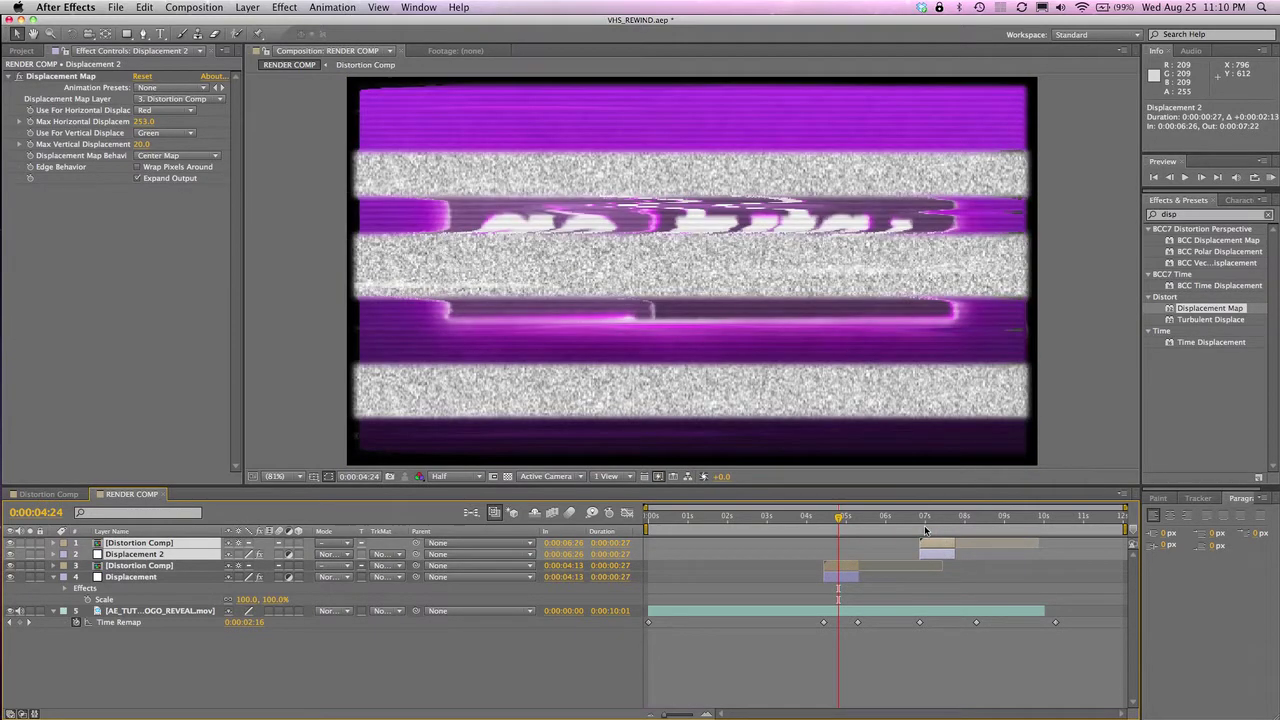
# Step: Extend the top Distortion Comp and Displacement 2 layers to end at the 0:00:08:09 Time Remap keyframe
pyautogui.click(920, 517)
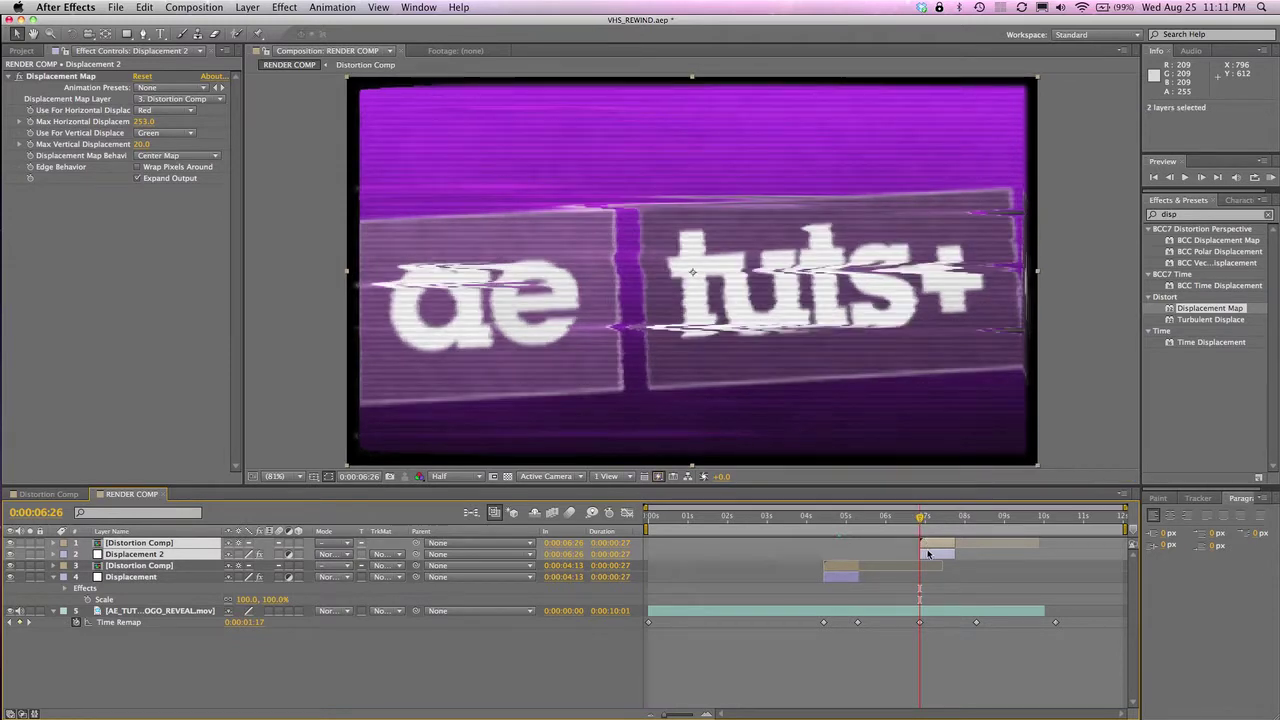
pyautogui.moveTo(955, 554); pyautogui.dragTo(981, 554)
pyautogui.click(975, 518)
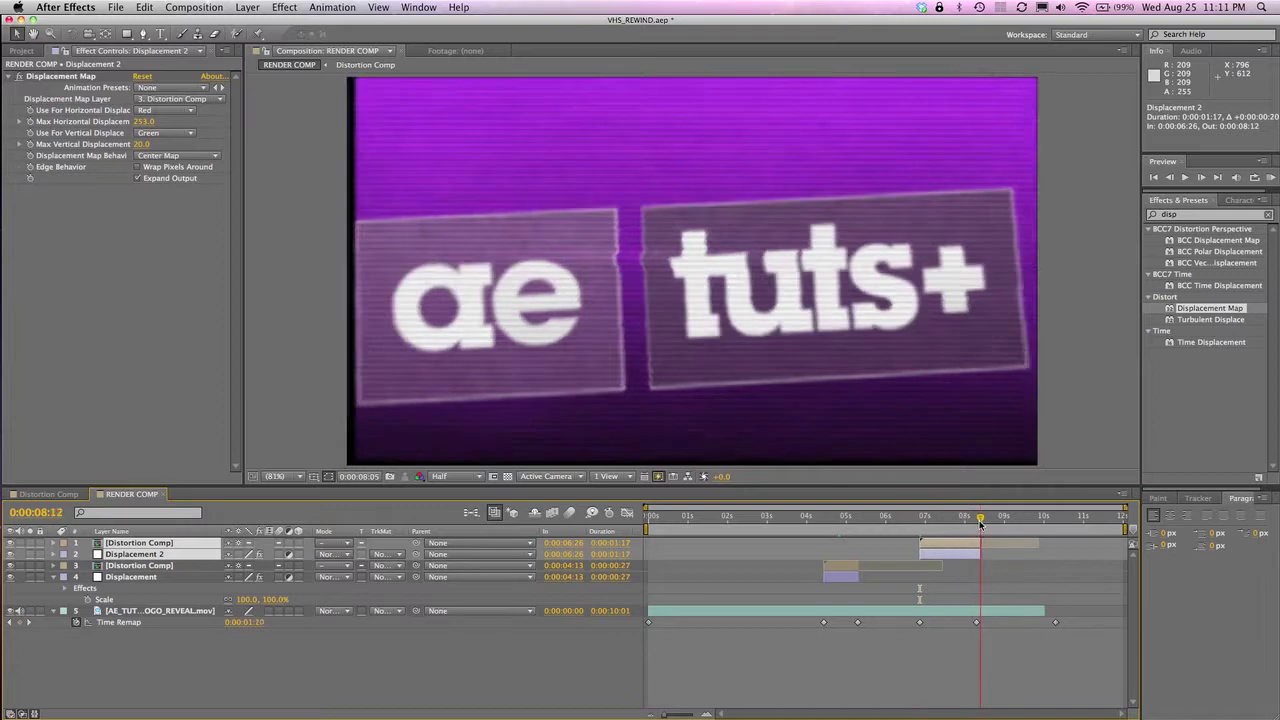
pyautogui.moveTo(980, 554); pyautogui.dragTo(976, 554)
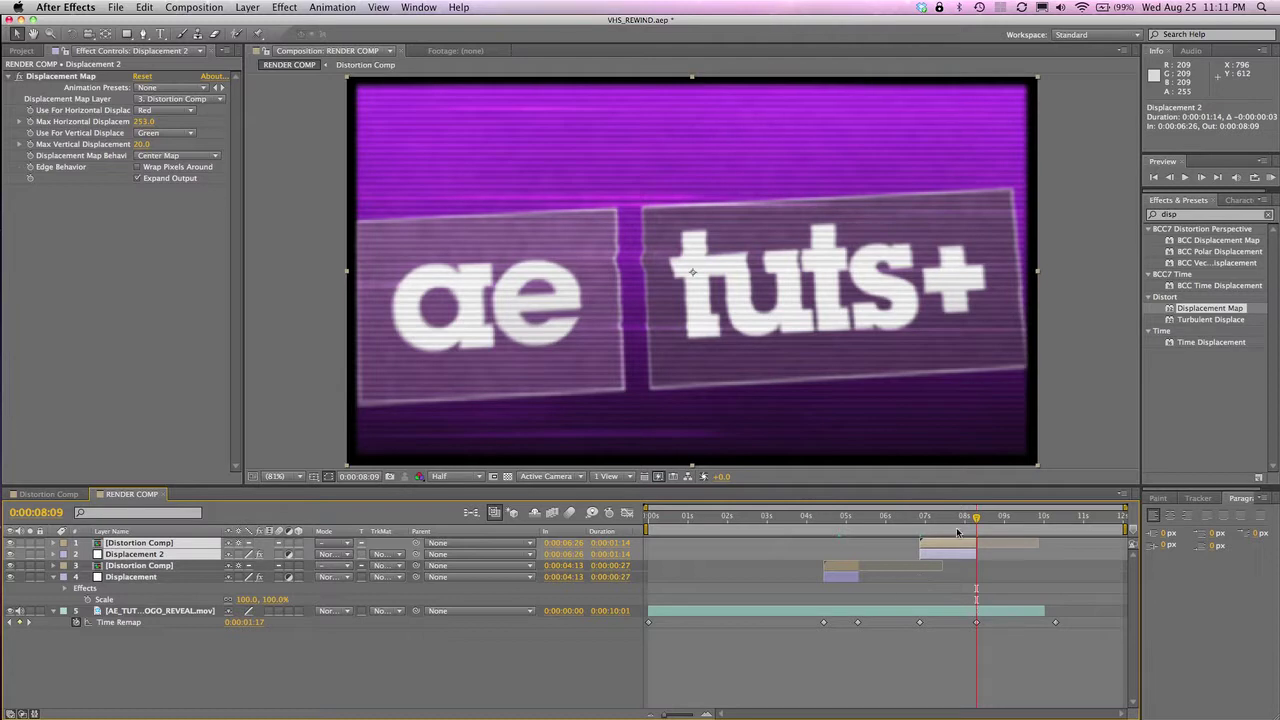
pyautogui.click(920, 516)
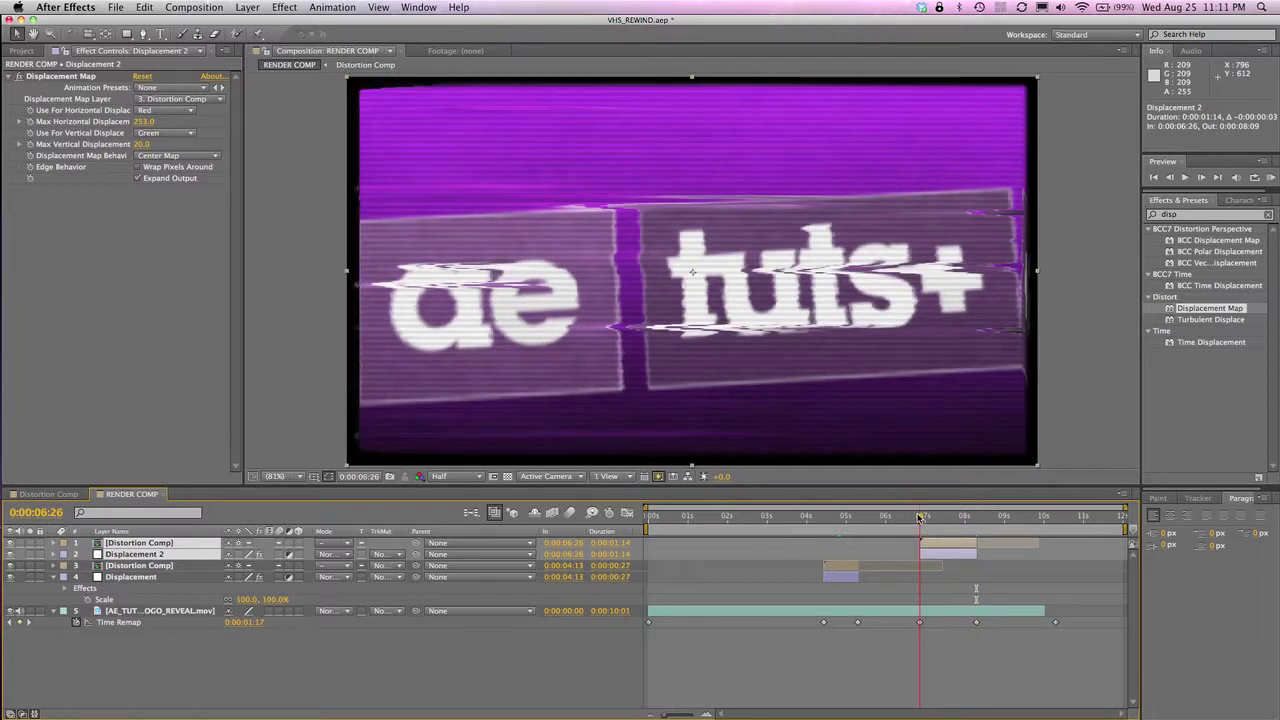
pyautogui.click(922, 517)
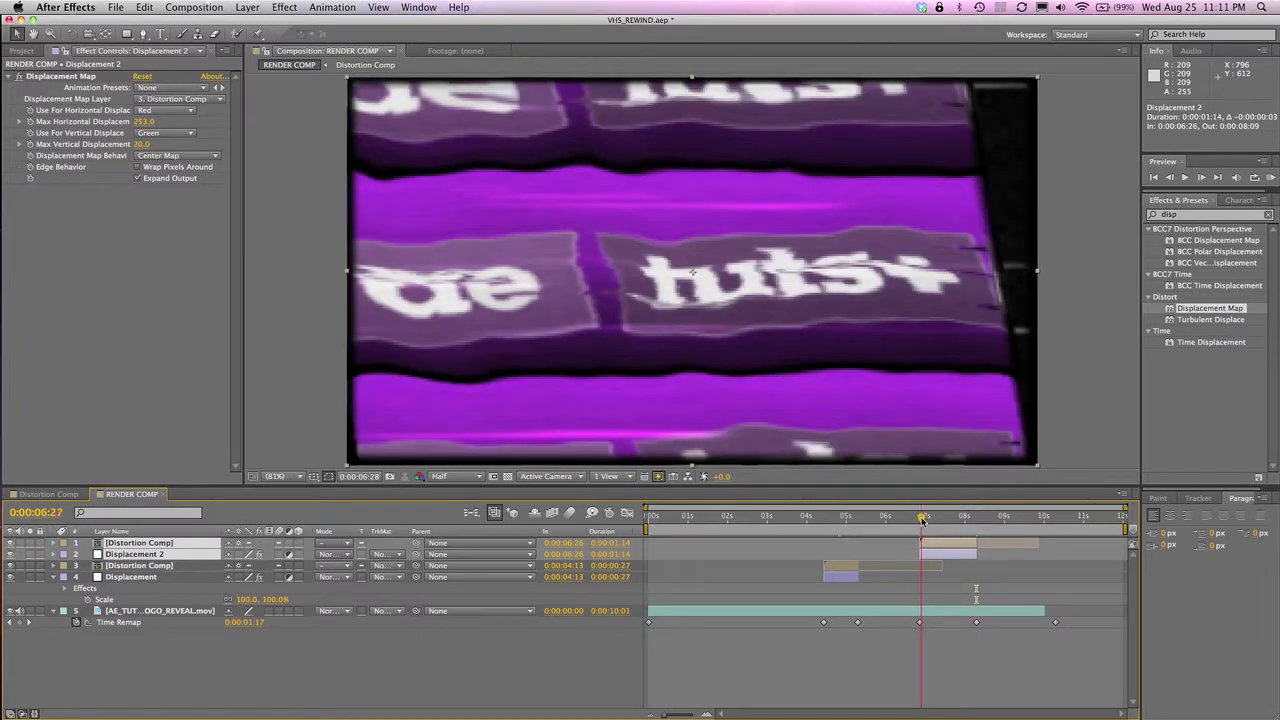
pyautogui.moveTo(922, 520); pyautogui.dragTo(934, 545)
pyautogui.press('super+z')
pyautogui.click(135, 631)
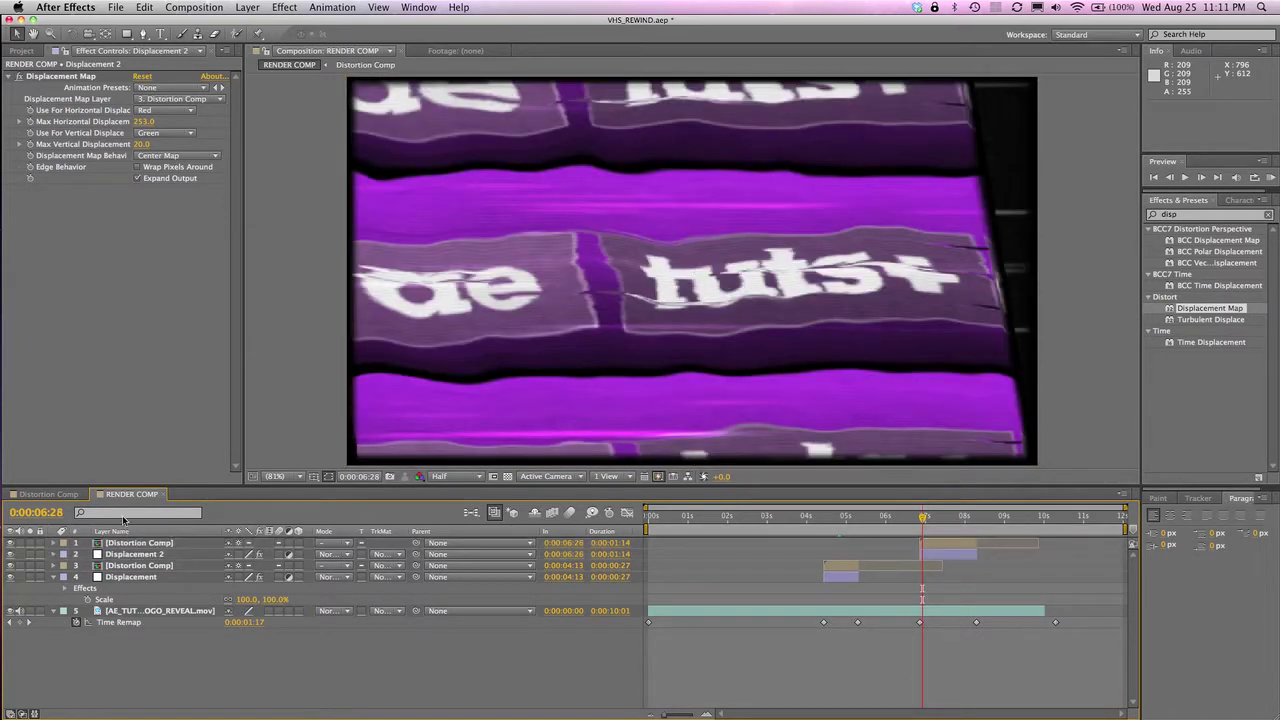
# Step: Shift the top Distortion Comp layer about 20 frames earlier, and adjust its ends to run from 0:00:06:26 to 0:00:08:09
pyautogui.click(128, 542)
pyautogui.moveTo(956, 546); pyautogui.dragTo(929, 546)
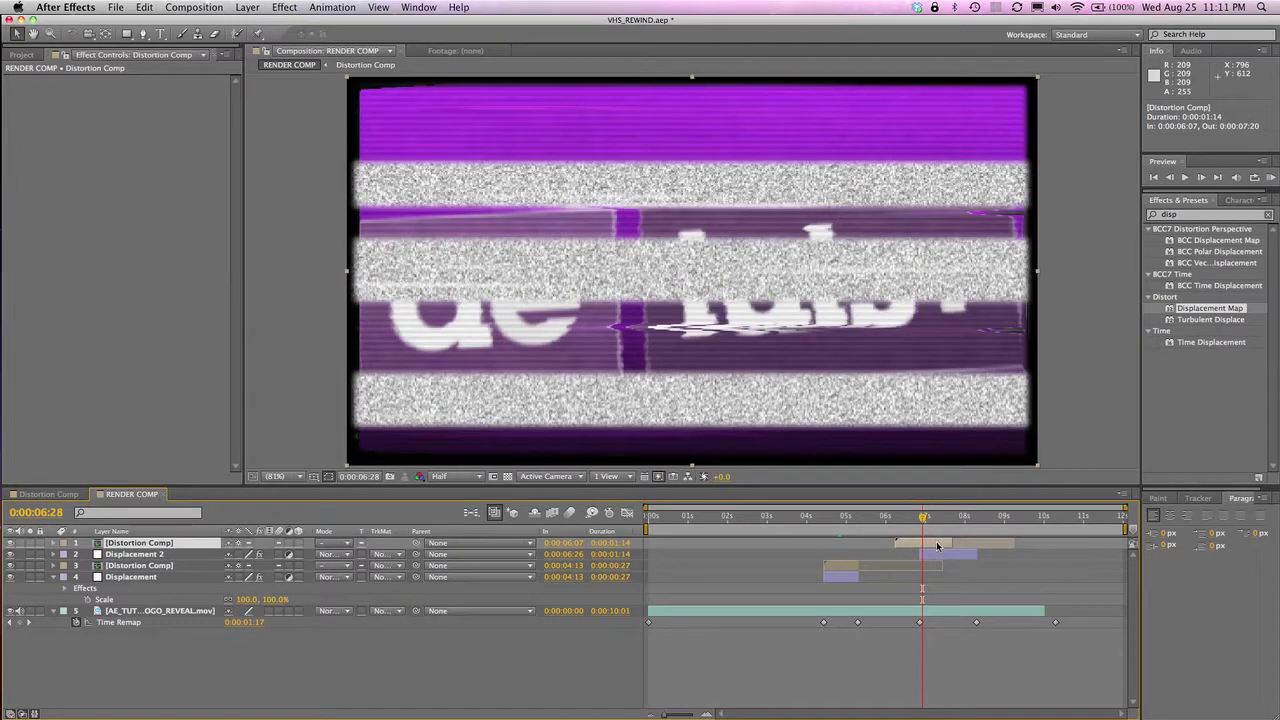
pyautogui.moveTo(937, 545); pyautogui.dragTo(920, 521)
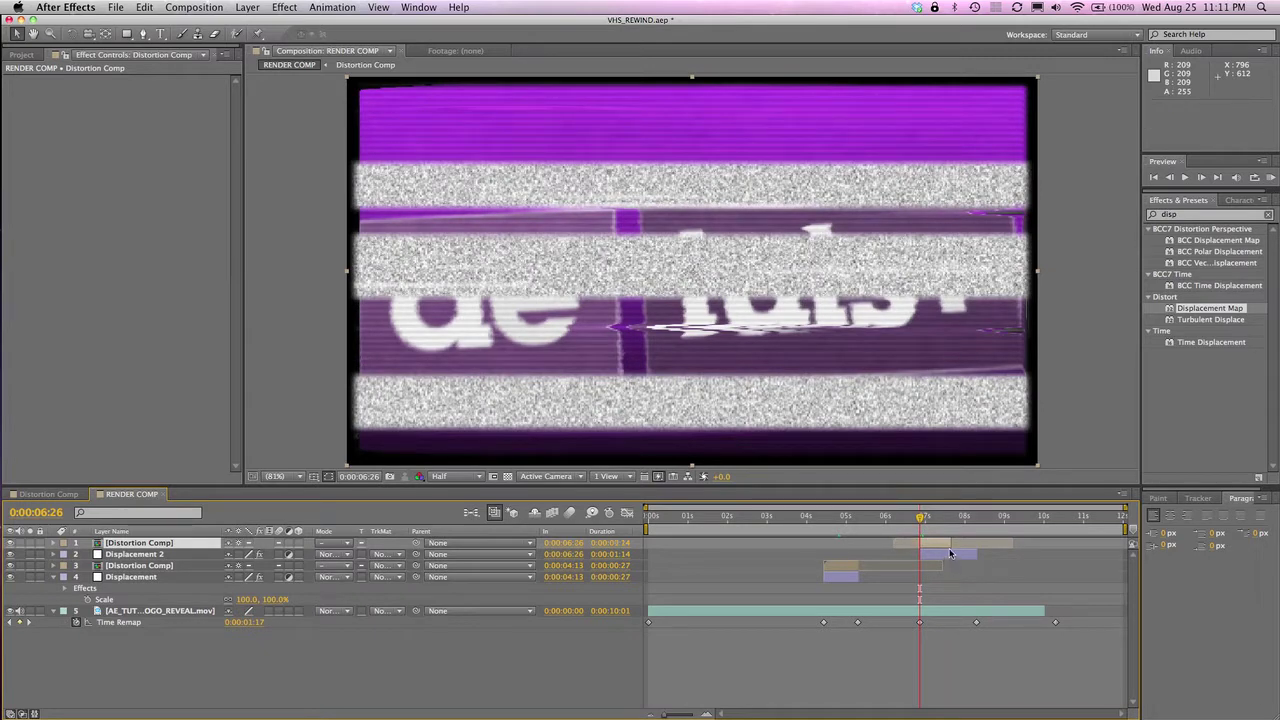
pyautogui.moveTo(946, 514)
pyautogui.mouseDown()
pyautogui.moveTo(940, 528)
pyautogui.moveTo(971, 528)
pyautogui.moveTo(952, 525)
pyautogui.mouseUp()
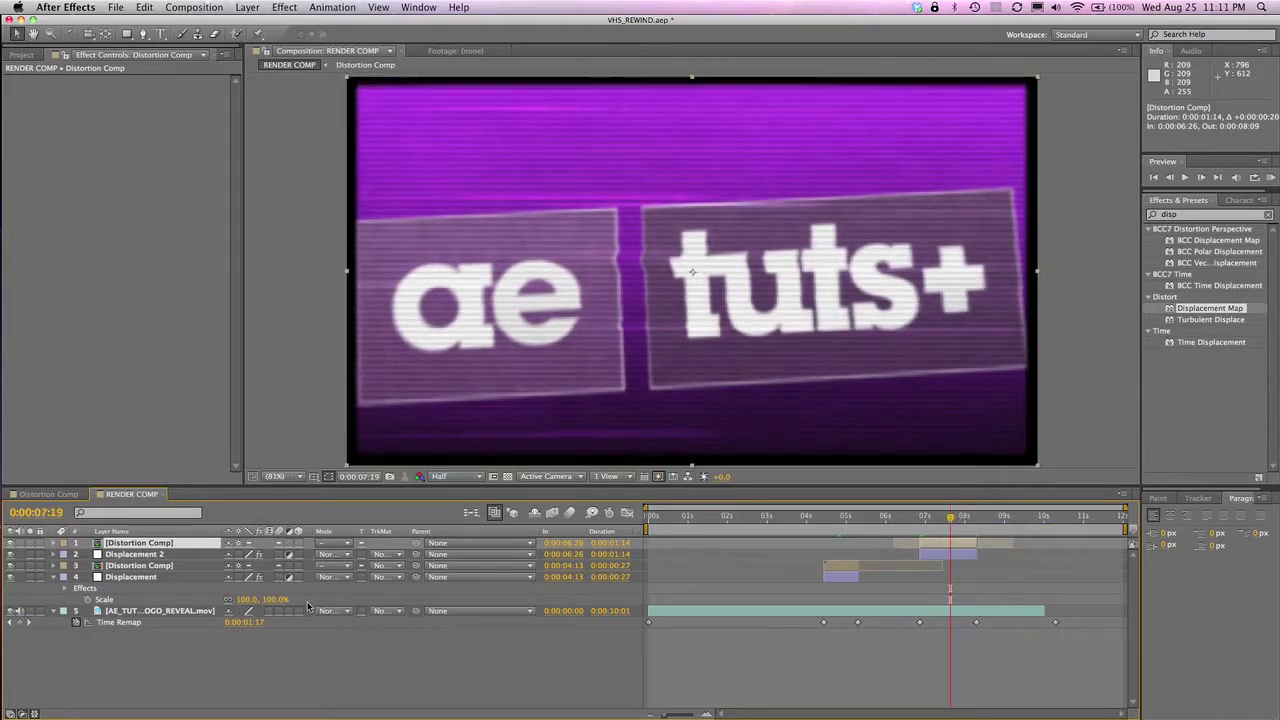
# Step: Collapse the Displacement layer's properties and rename the Distortion Comp layer directly above it as REW Distortion
pyautogui.click(152, 555)
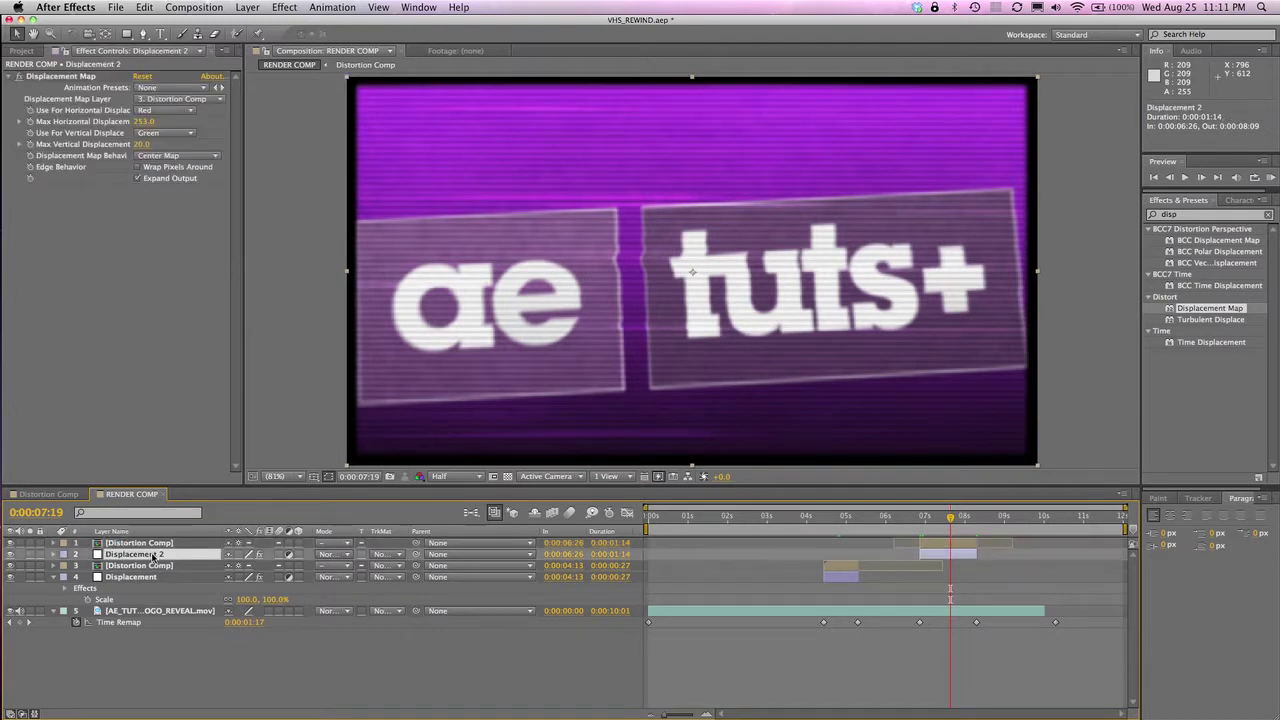
pyautogui.click(147, 543)
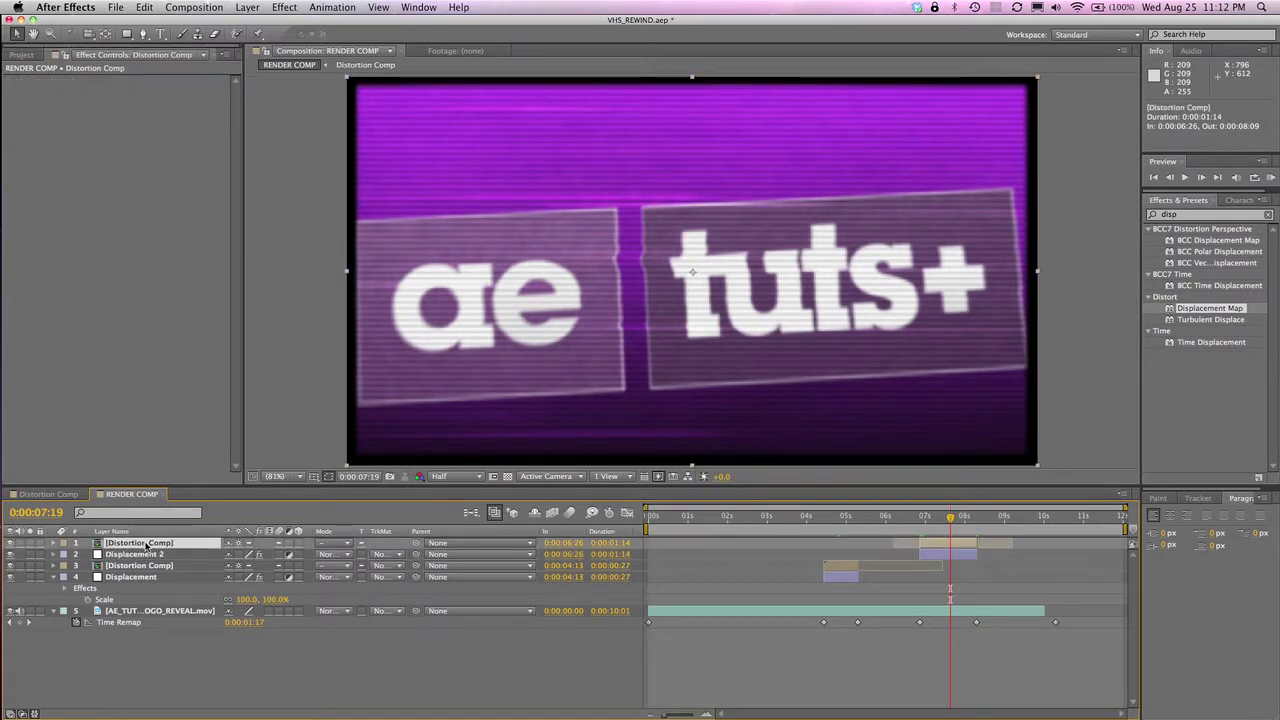
pyautogui.click(54, 577)
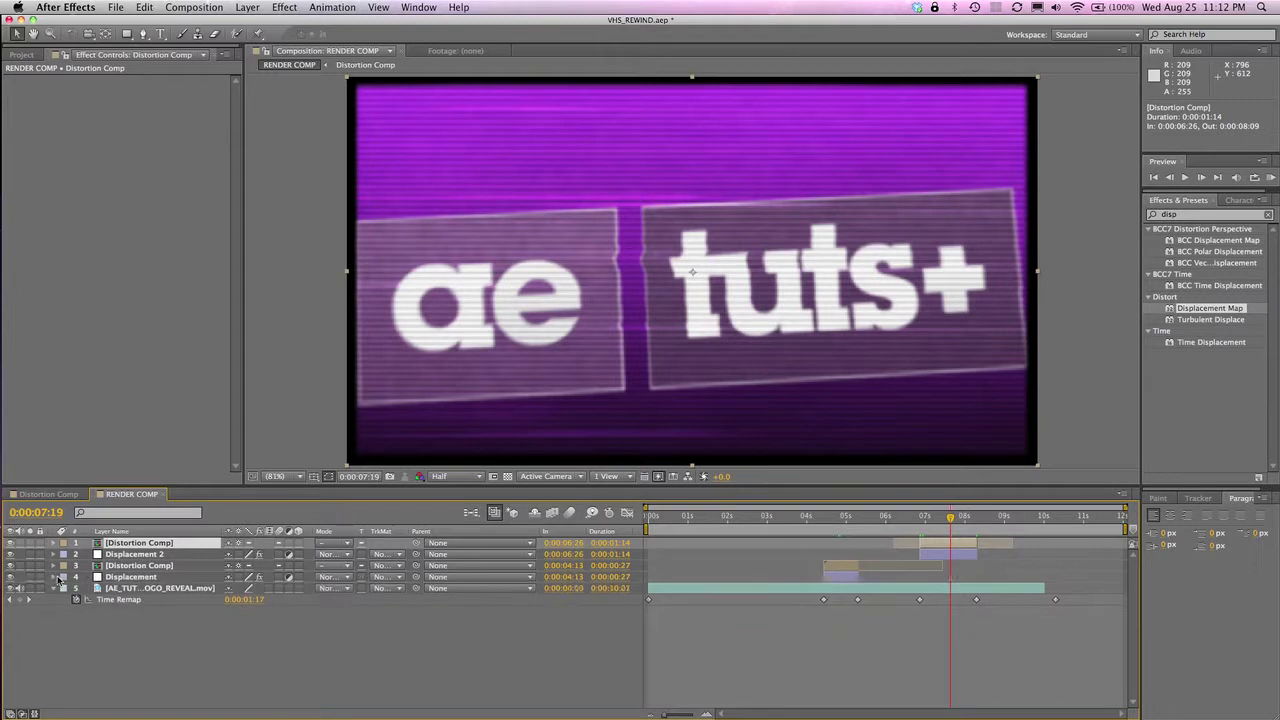
pyautogui.click(131, 566)
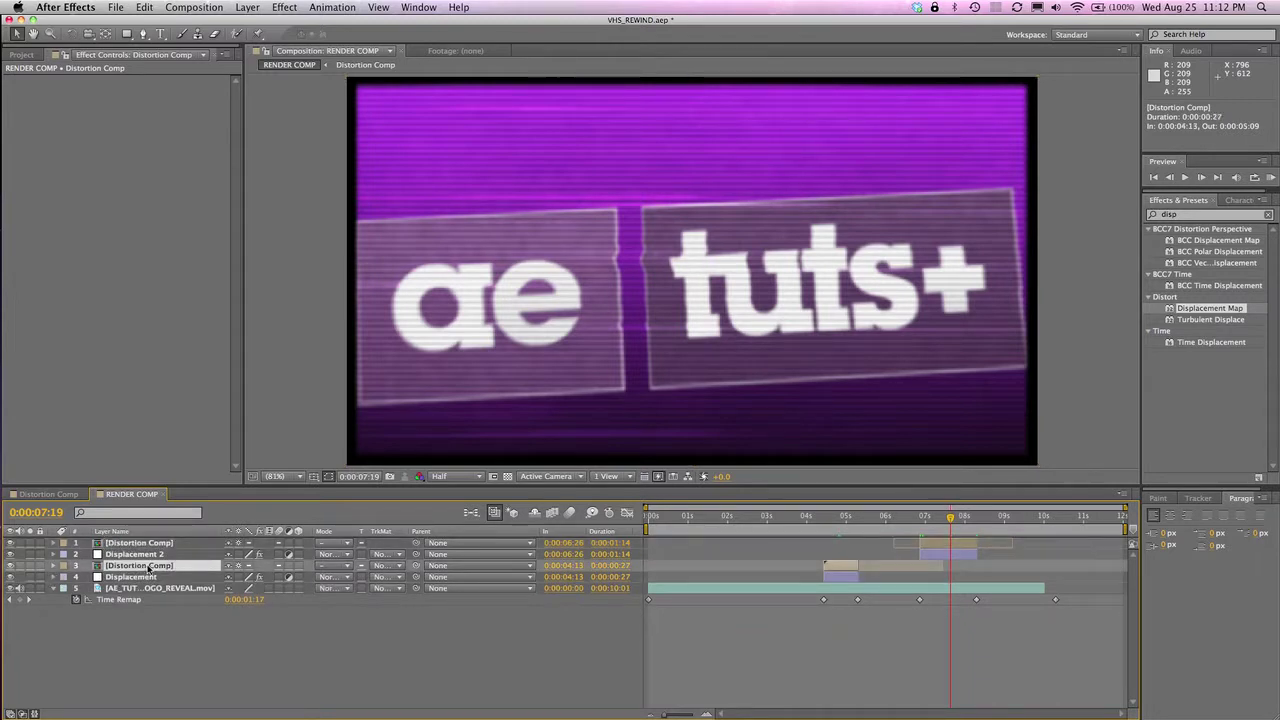
pyautogui.press('Return')
pyautogui.write('REW')
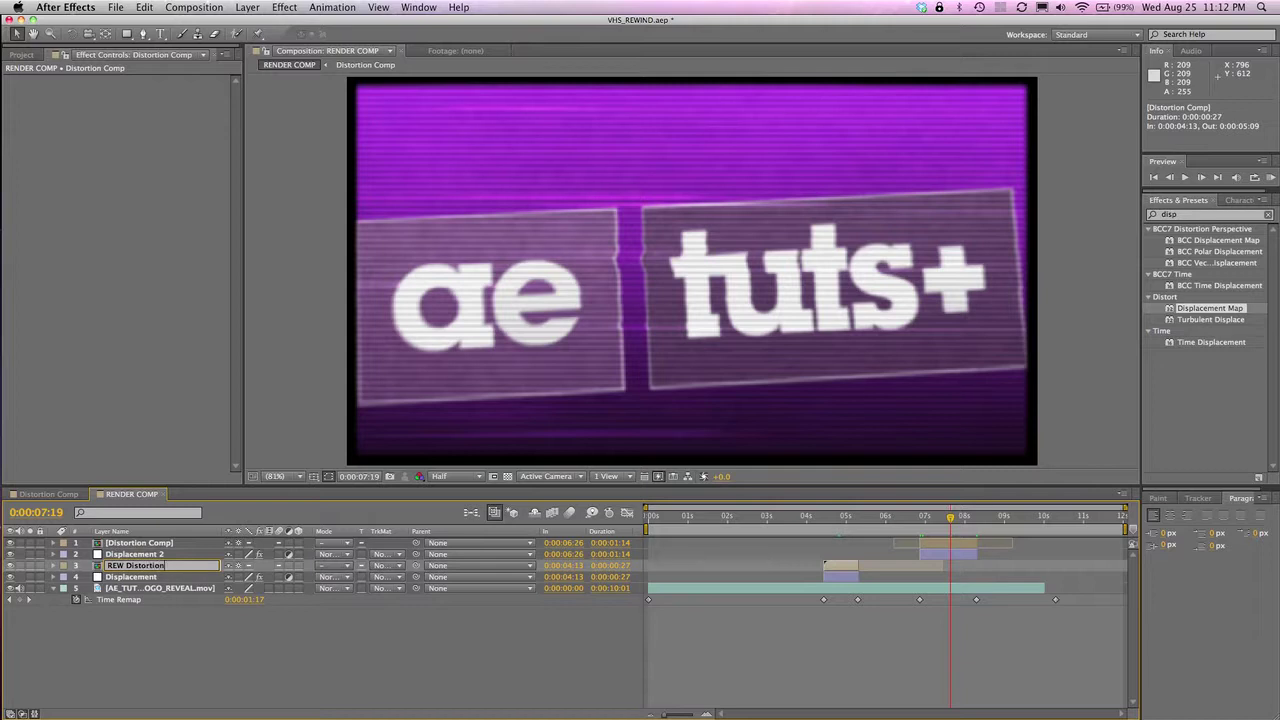
pyautogui.write('Distortion')
# Step: Rename the topmost Distortion Comp layer as Pause Distortion
pyautogui.click(122, 543)
pyautogui.press('Return')
pyautogui.write('Pause Dis')
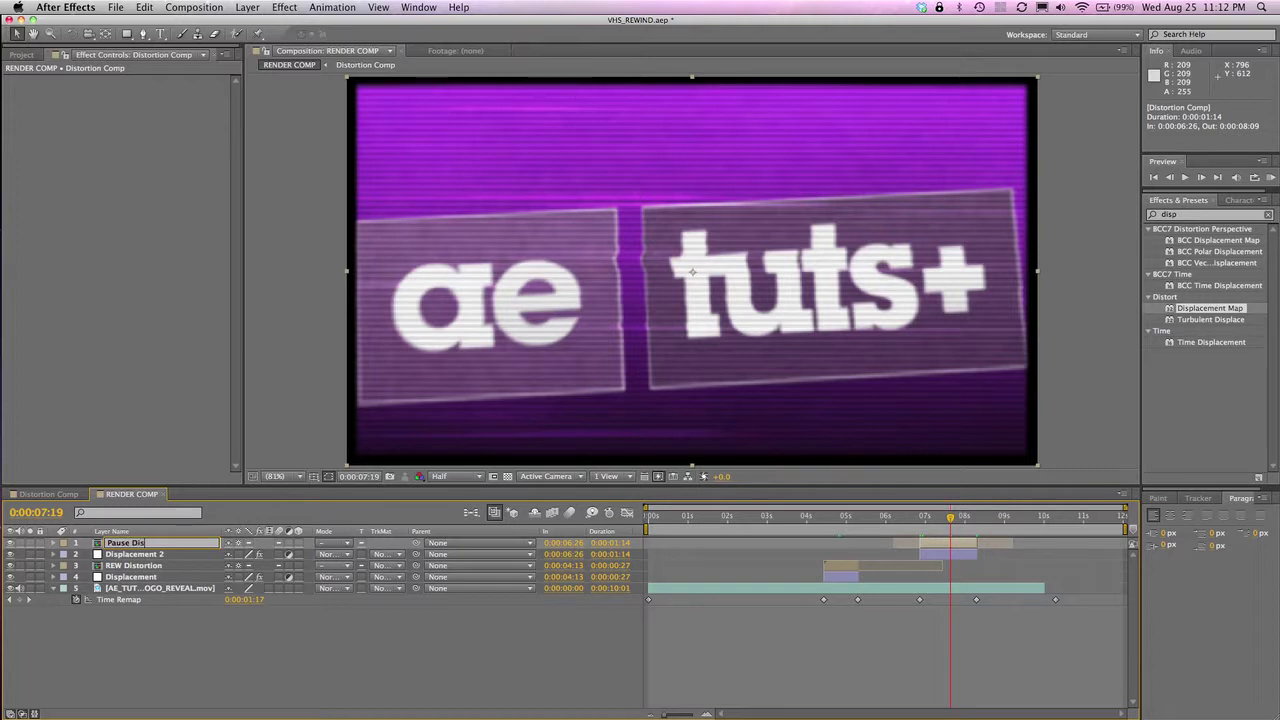
pyautogui.press('Return')
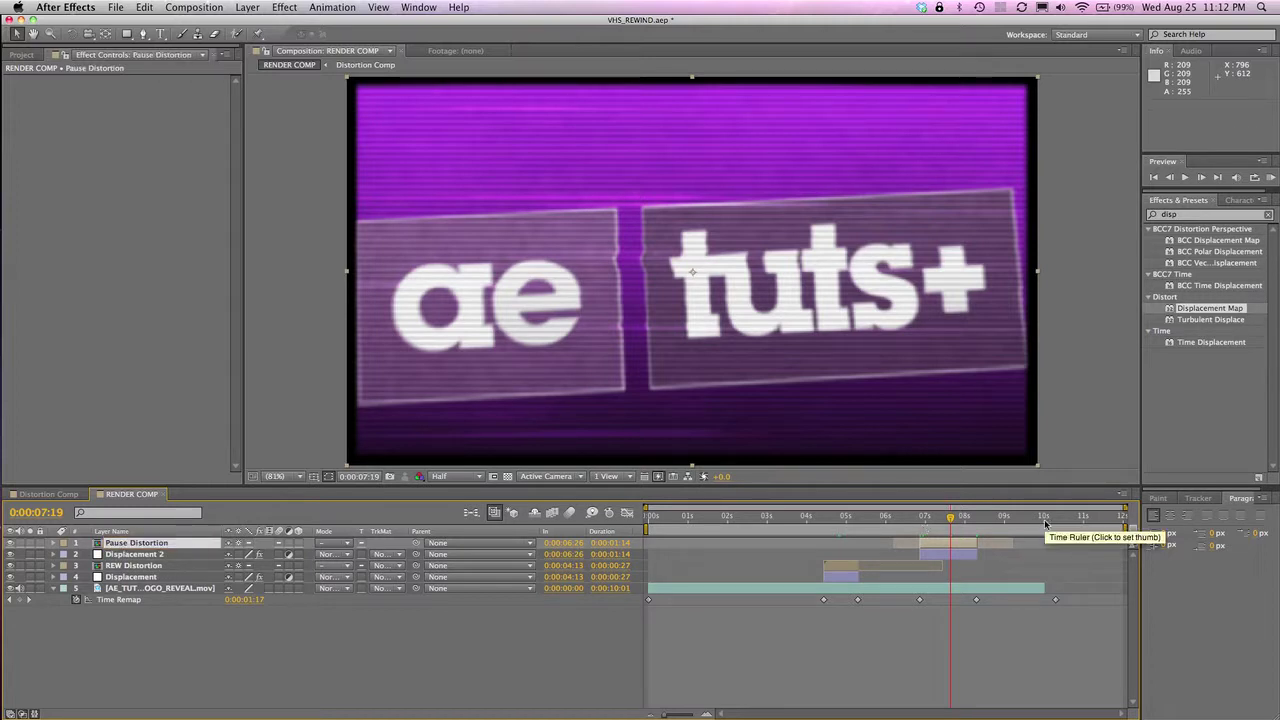
# Step: Set Displacement 2's Displacement Map layer to Pause Distortion and preview the pause section up to 0:00:07:23
pyautogui.click(933, 521)
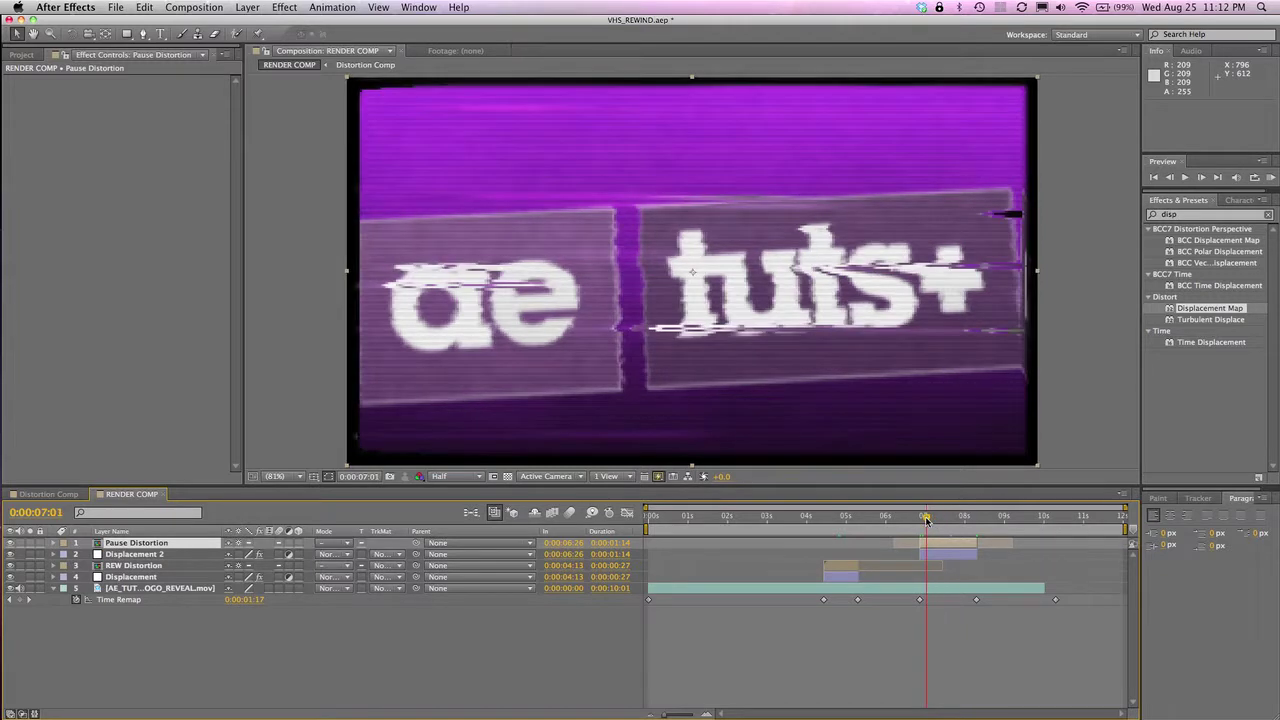
pyautogui.moveTo(933, 521); pyautogui.dragTo(935, 522)
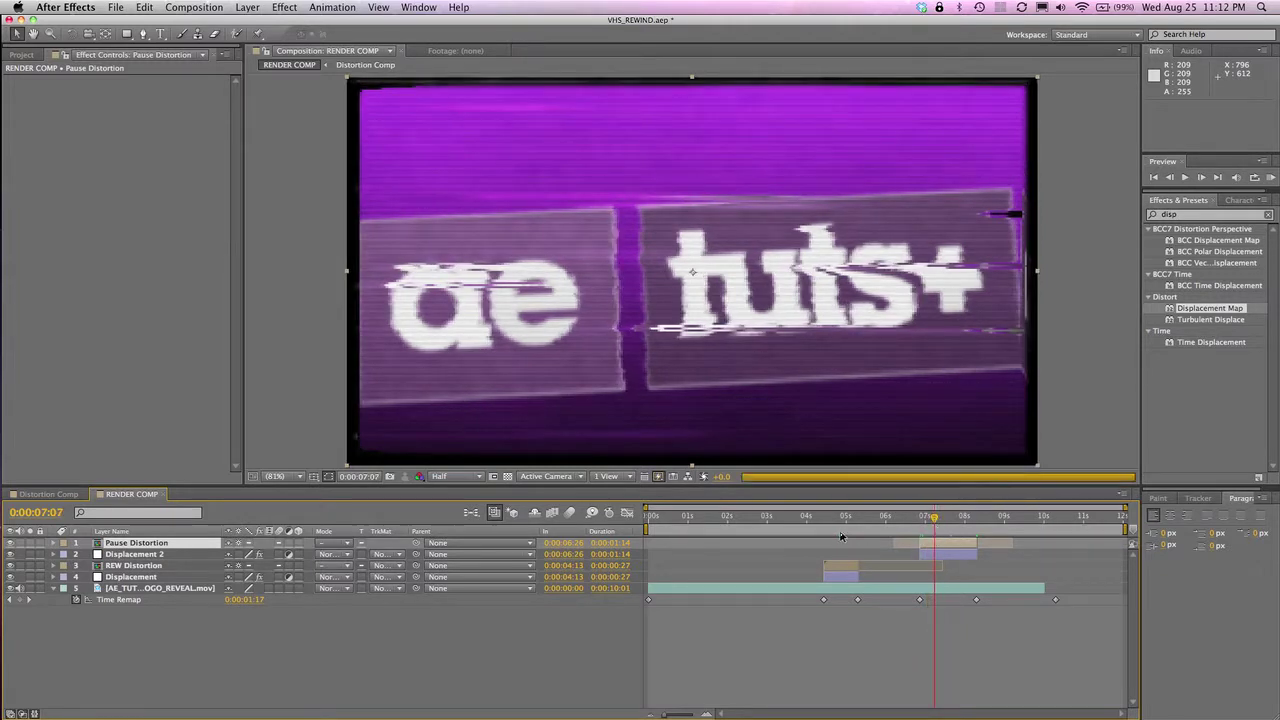
pyautogui.click(152, 555)
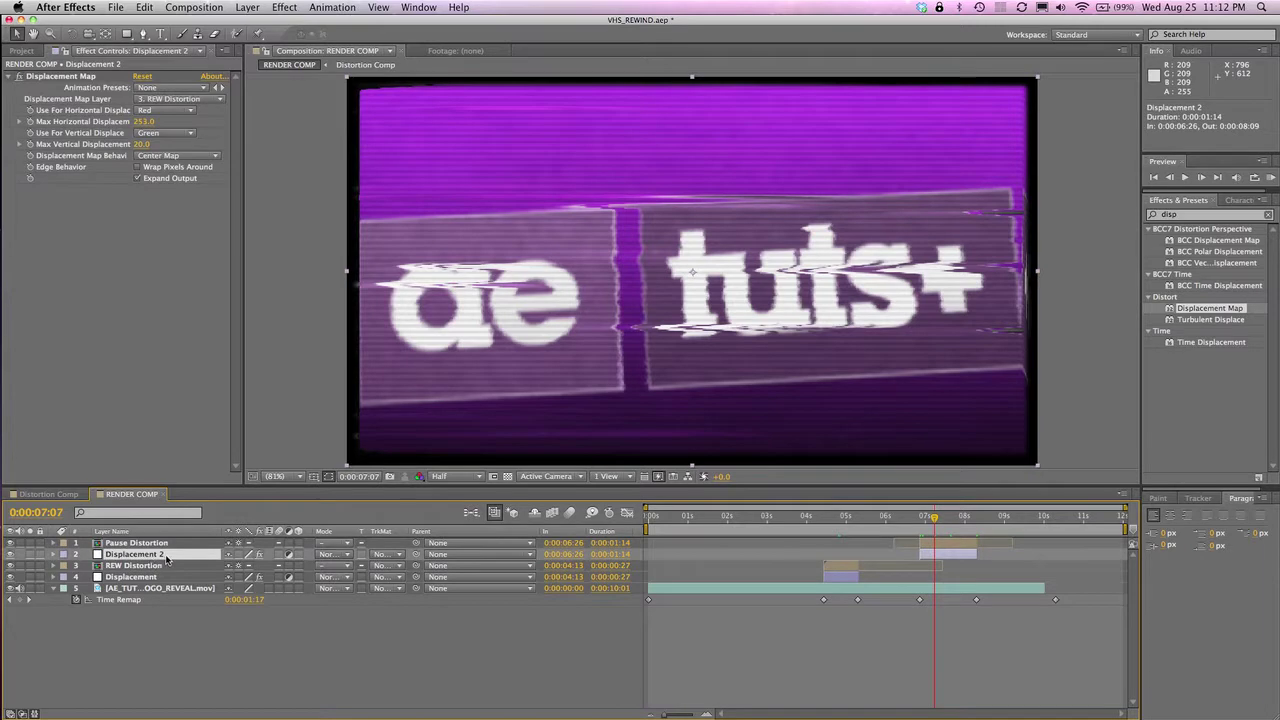
pyautogui.click(172, 99)
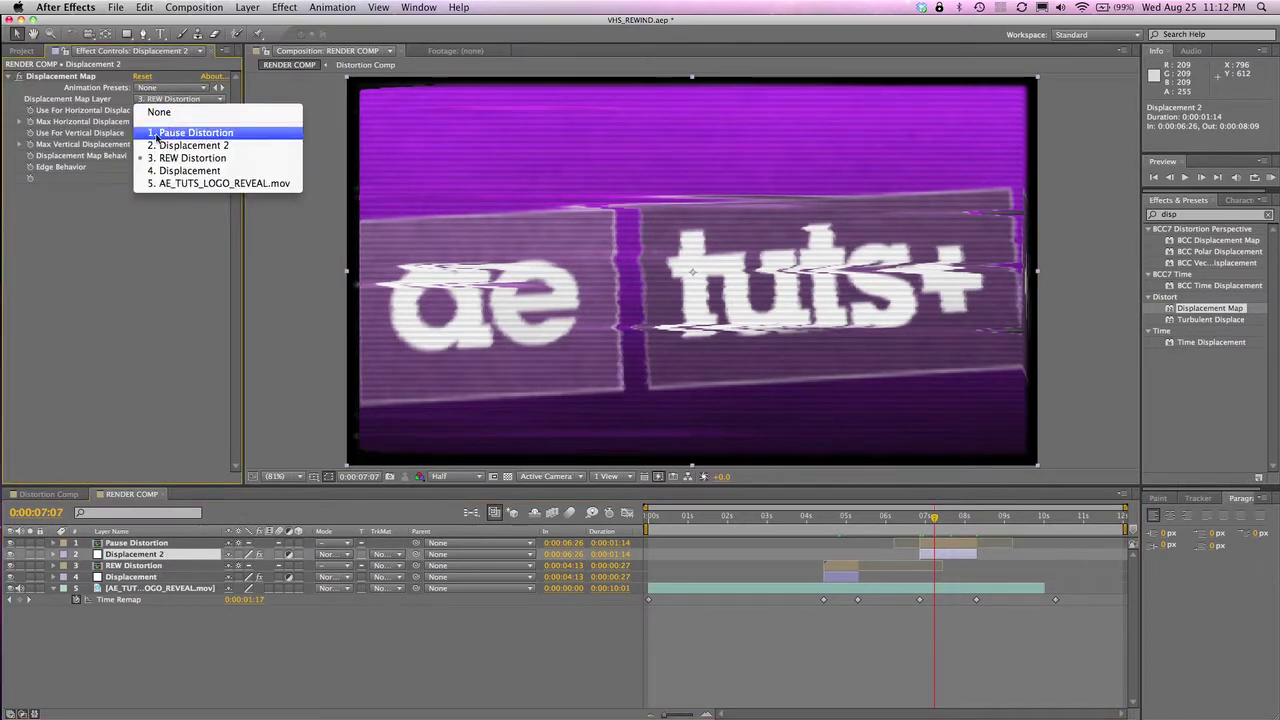
pyautogui.click(188, 136)
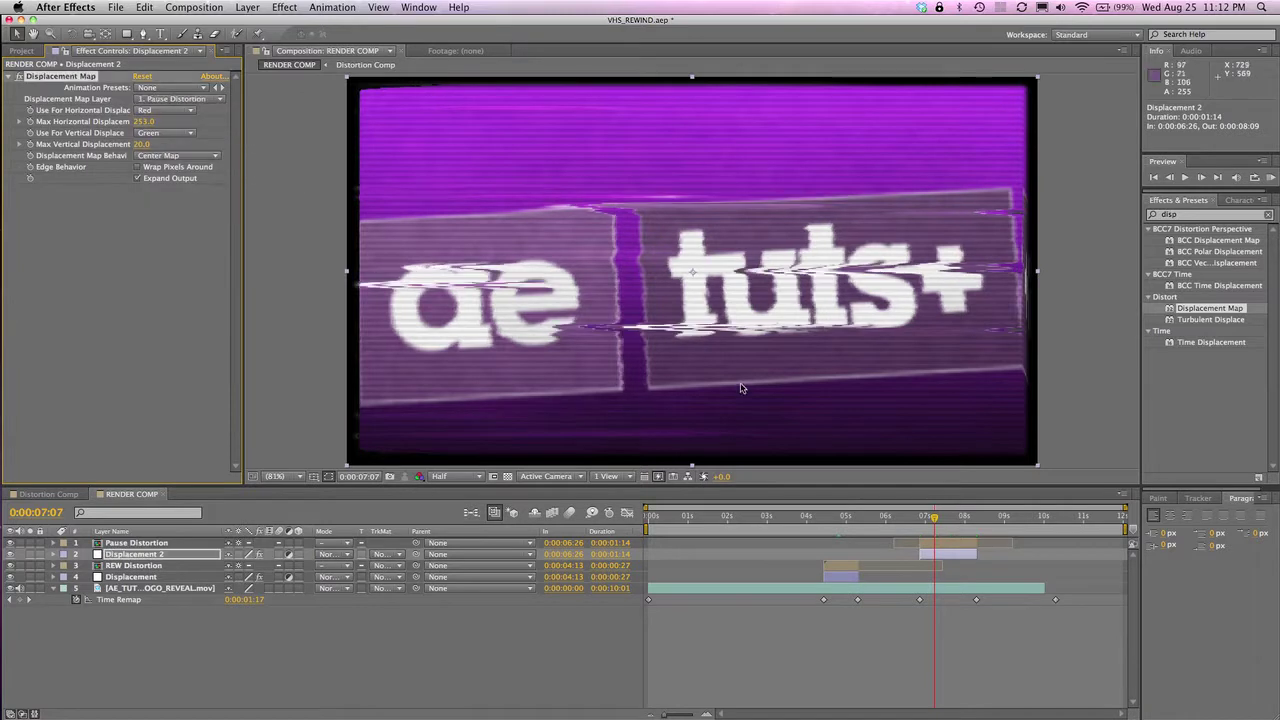
pyautogui.moveTo(926, 521); pyautogui.dragTo(956, 520)
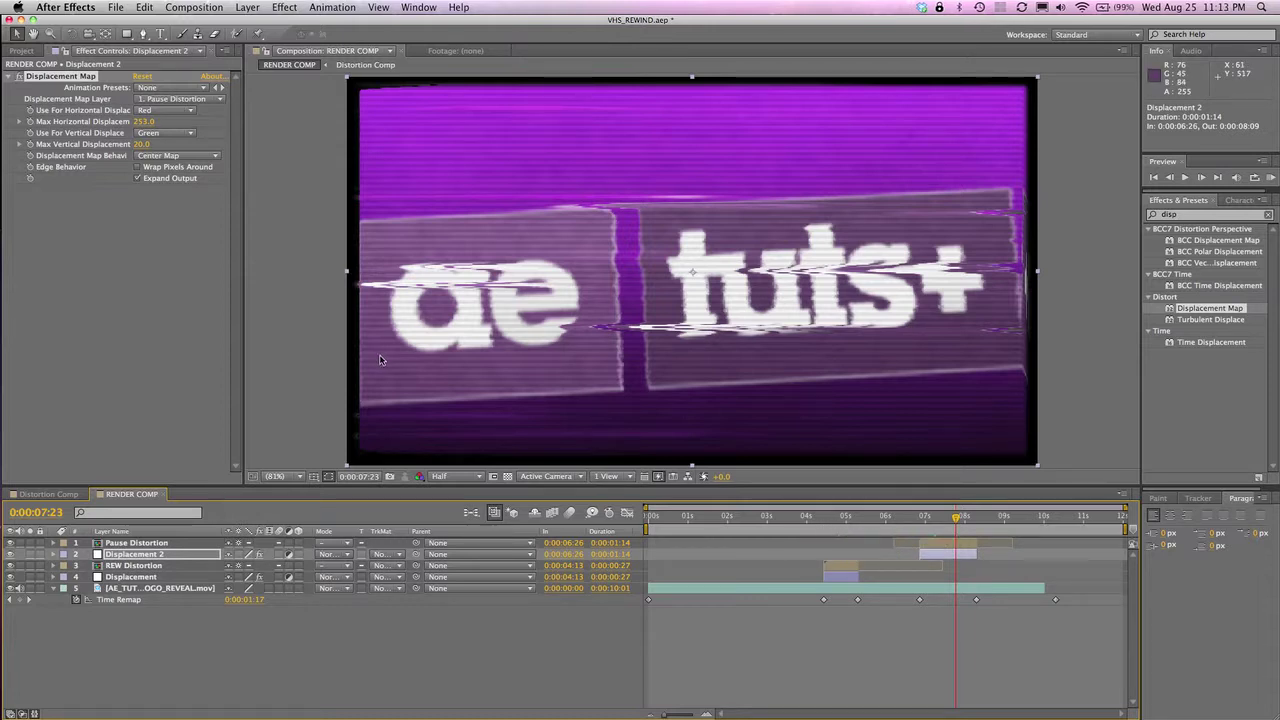
# Step: Create a new 1280 x 720, 29.97 fps, 12-second composition named TImecode
pyautogui.click(24, 50)
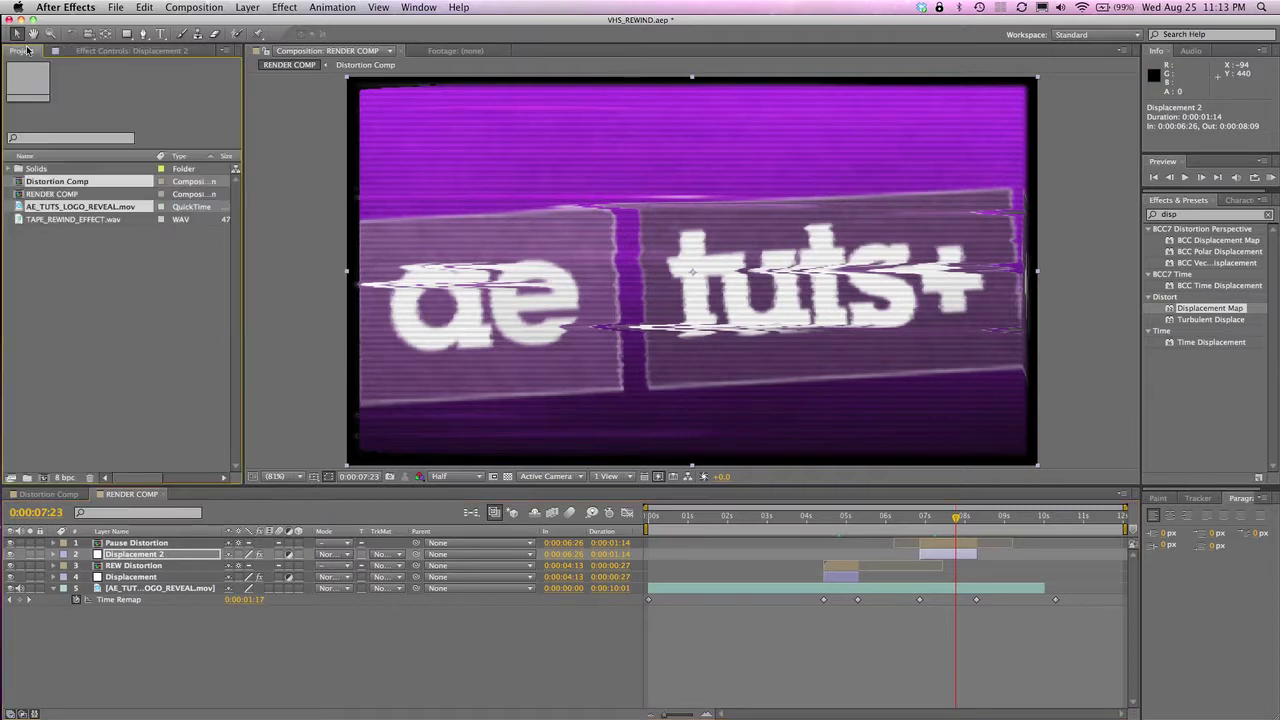
pyautogui.click(47, 478)
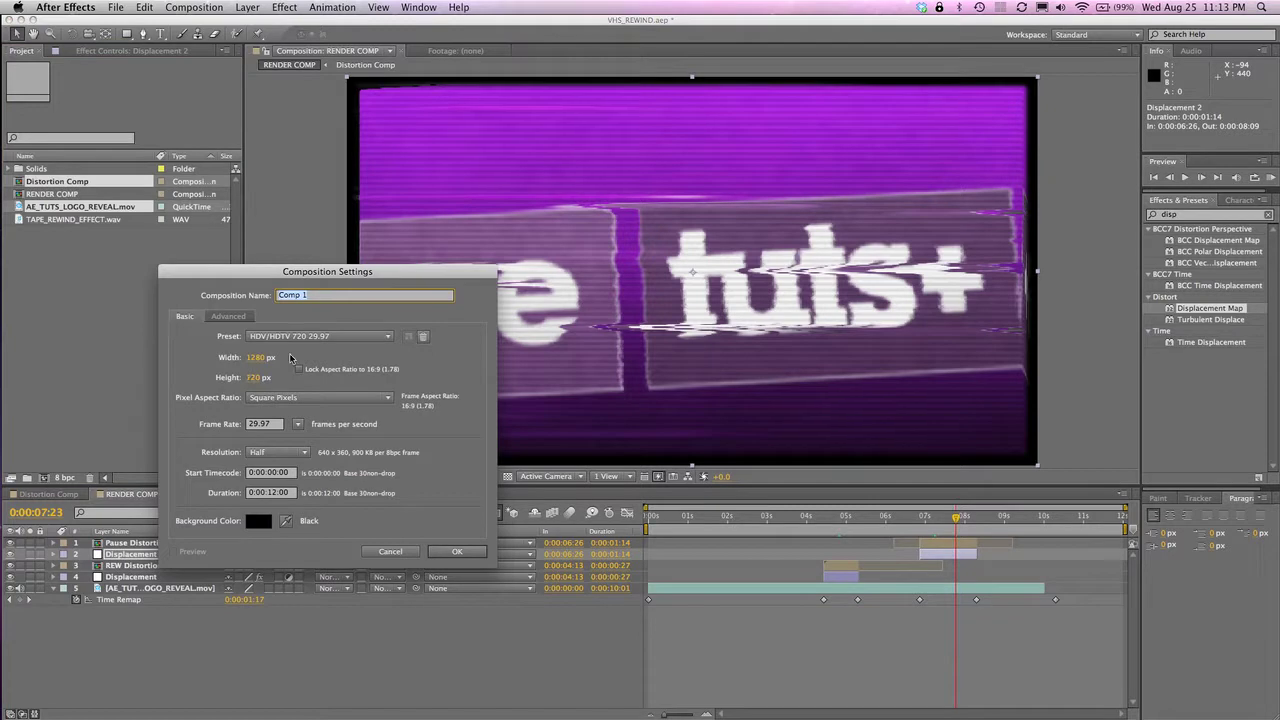
pyautogui.write('Time')
pyautogui.click(445, 551)
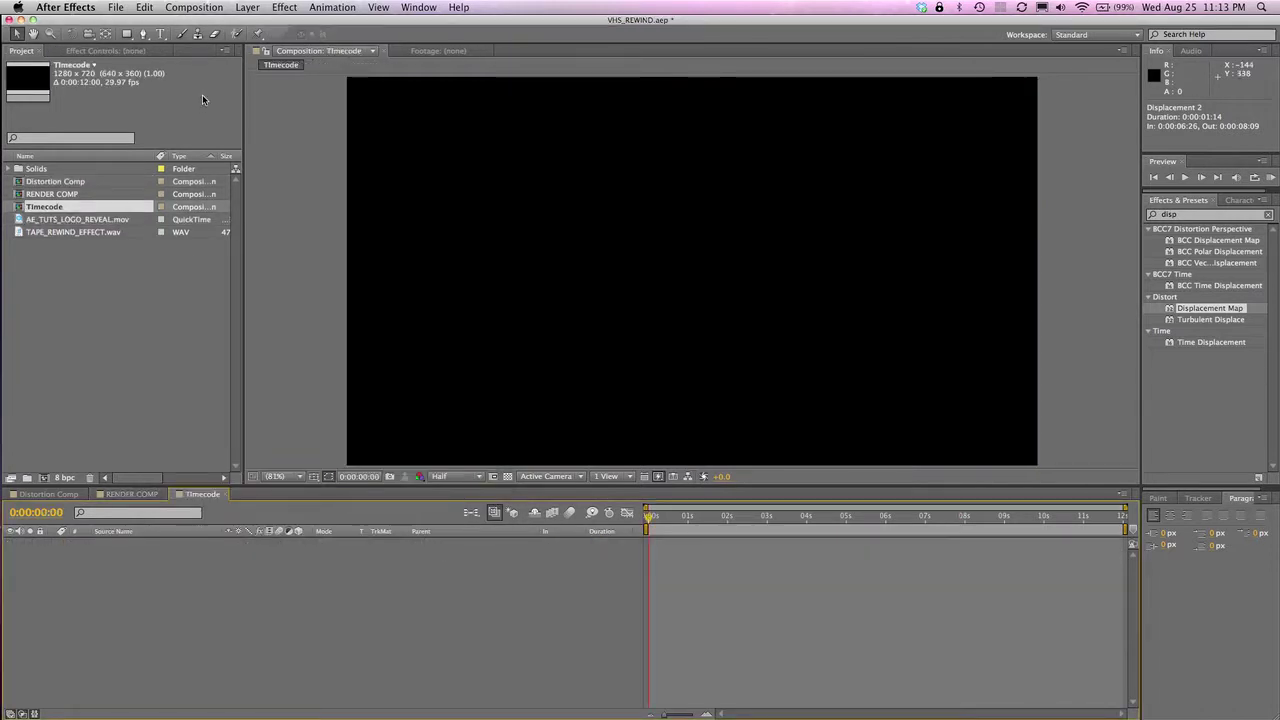
# Step: Add a white comp-size solid to the TImecode composition and rename its layer as TImecode
pyautogui.click(250, 7)
pyautogui.moveTo(253, 22)
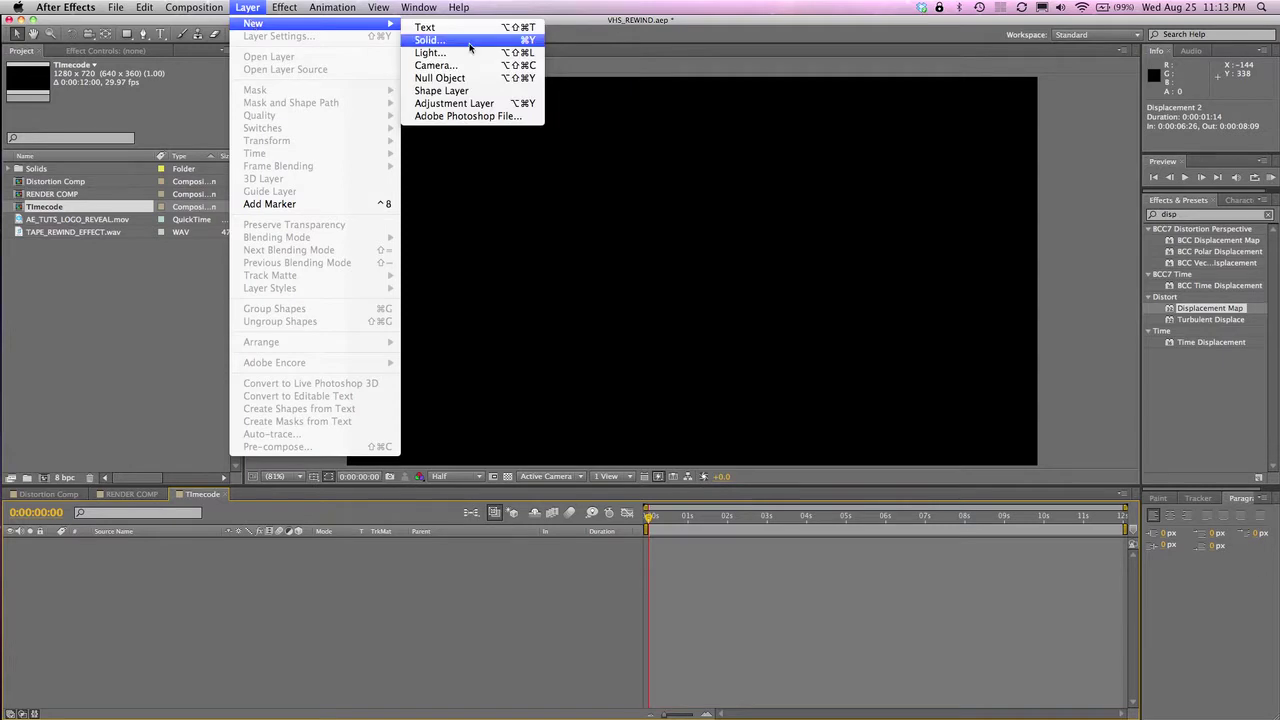
pyautogui.click(469, 41)
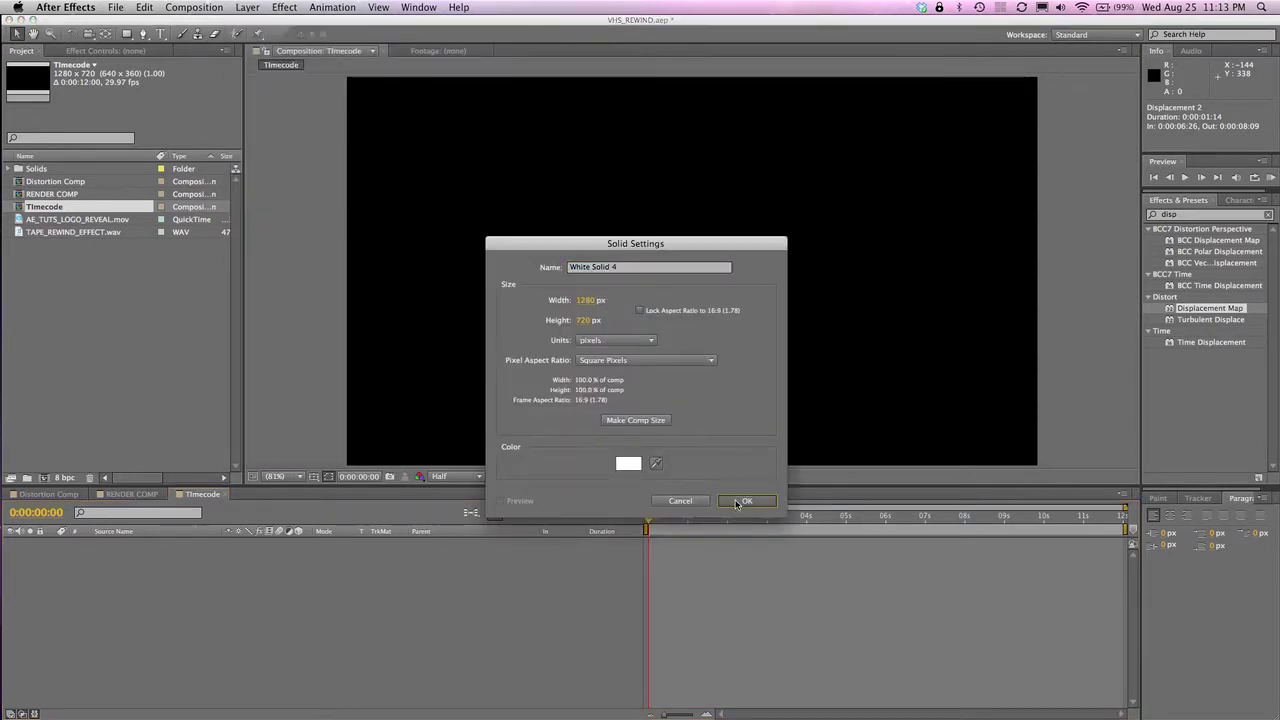
pyautogui.click(745, 501)
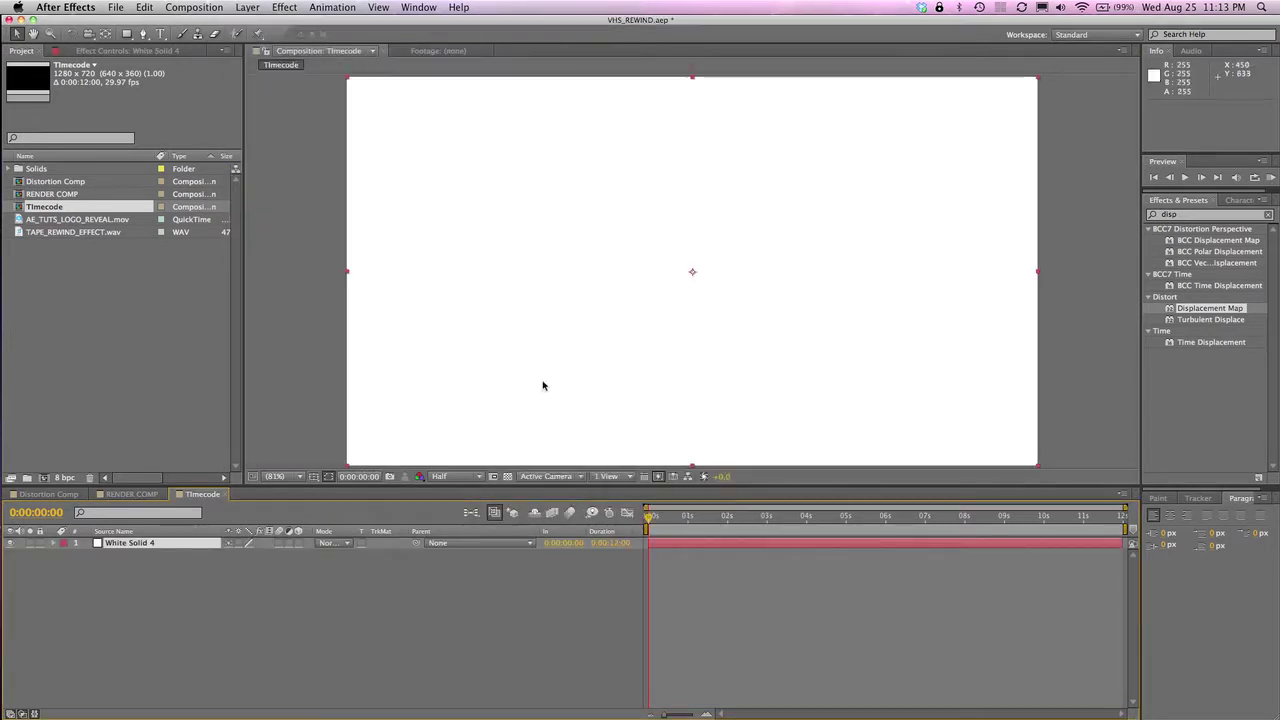
pyautogui.click(135, 546)
pyautogui.press('Return')
pyautogui.write('Timecon')
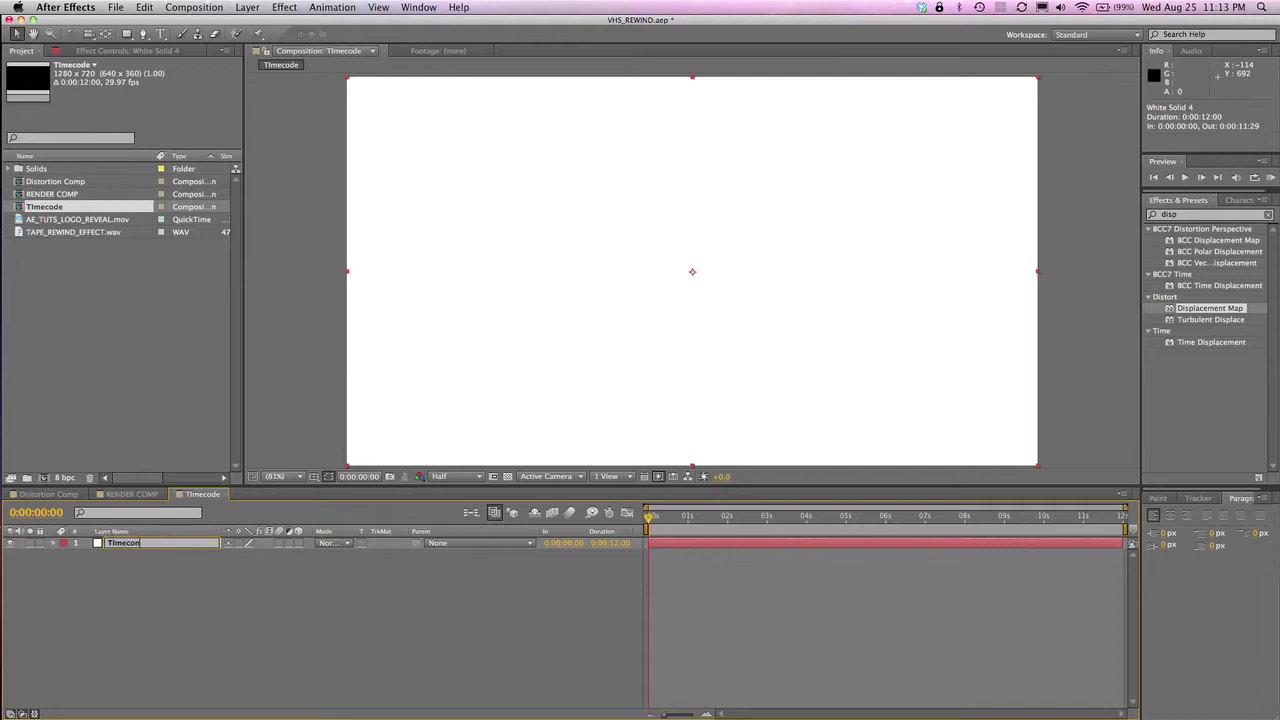
pyautogui.press('Return')
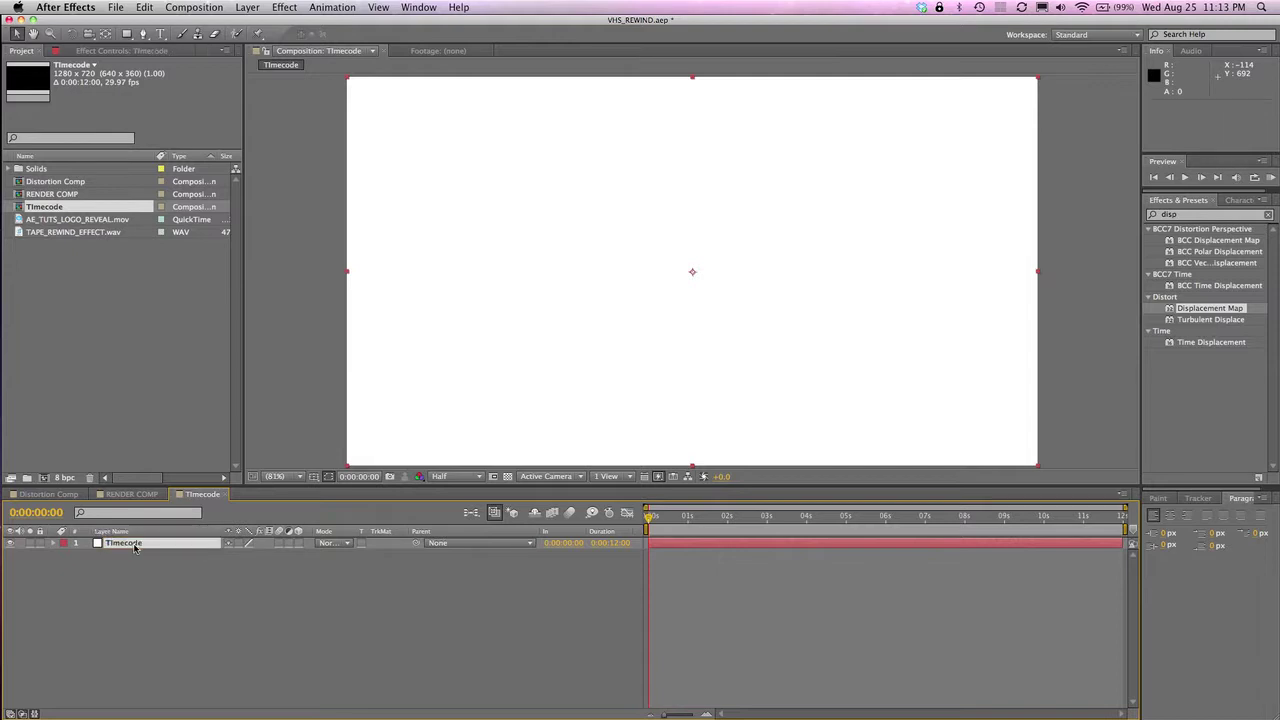
# Step: Apply the Numbers text effect to the TImecode layer with horizontal direction and right alignment
pyautogui.click(247, 7)
pyautogui.moveTo(285, 8)
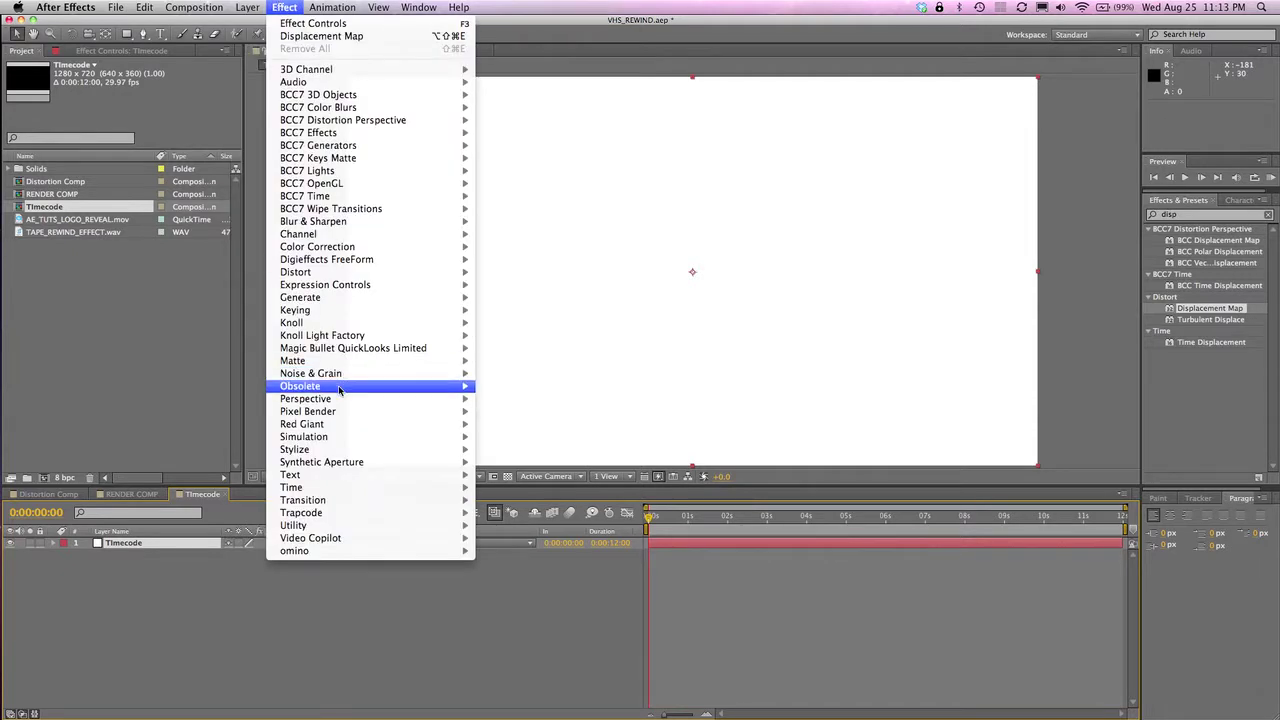
pyautogui.moveTo(318, 477)
pyautogui.click(497, 474)
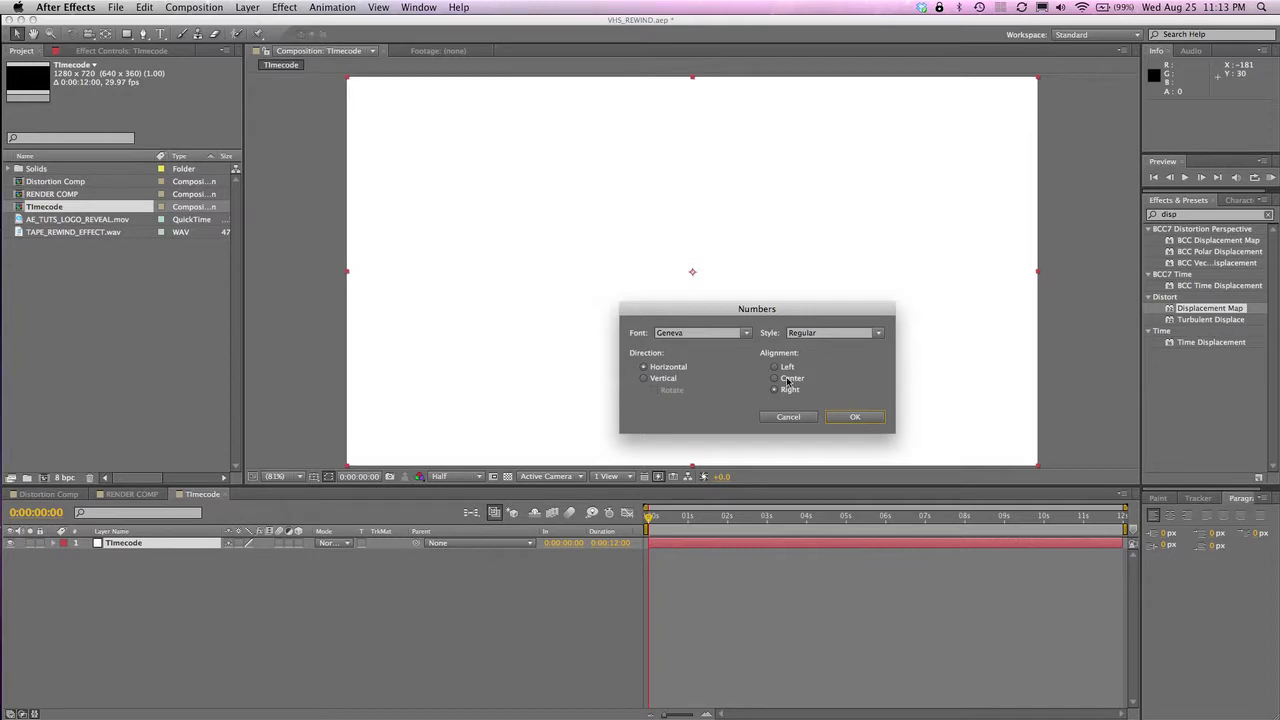
pyautogui.click(773, 389)
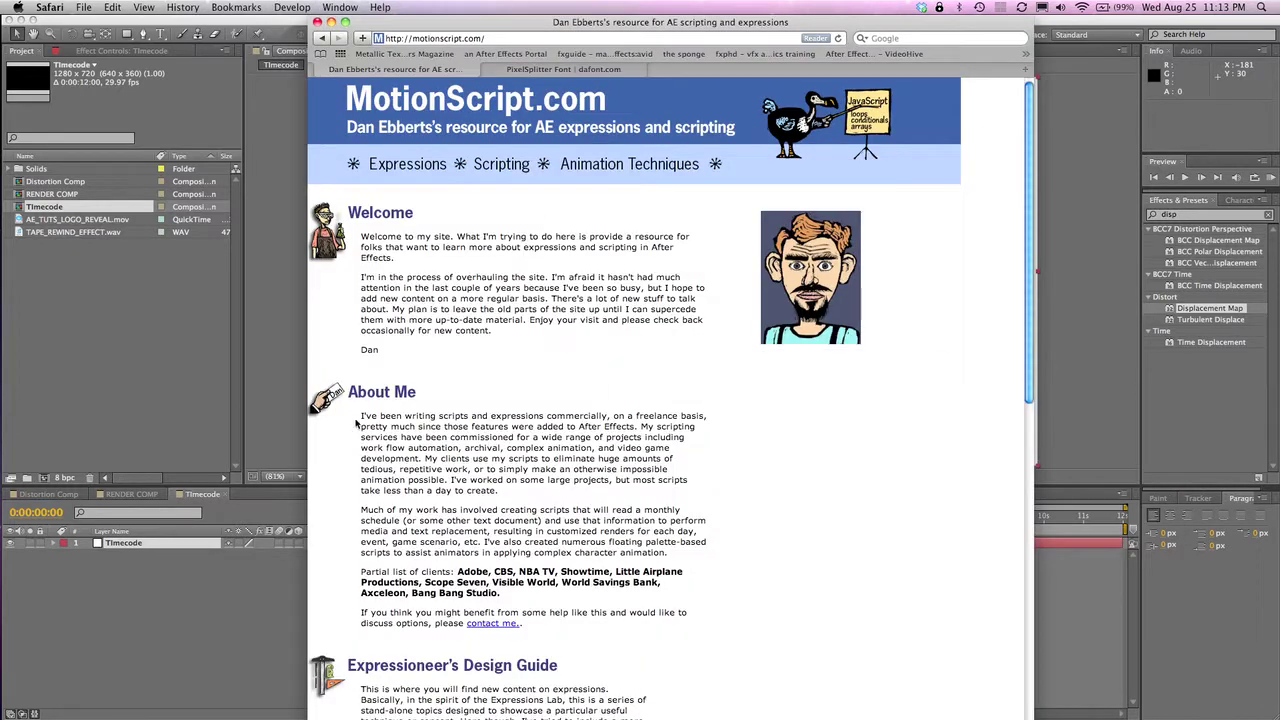
# Step: View the PixelSplitter font page on dafont.com in Safari, return to After Effects, and set the Numbers effect's font to PixelSplitter
pyautogui.click(537, 71)
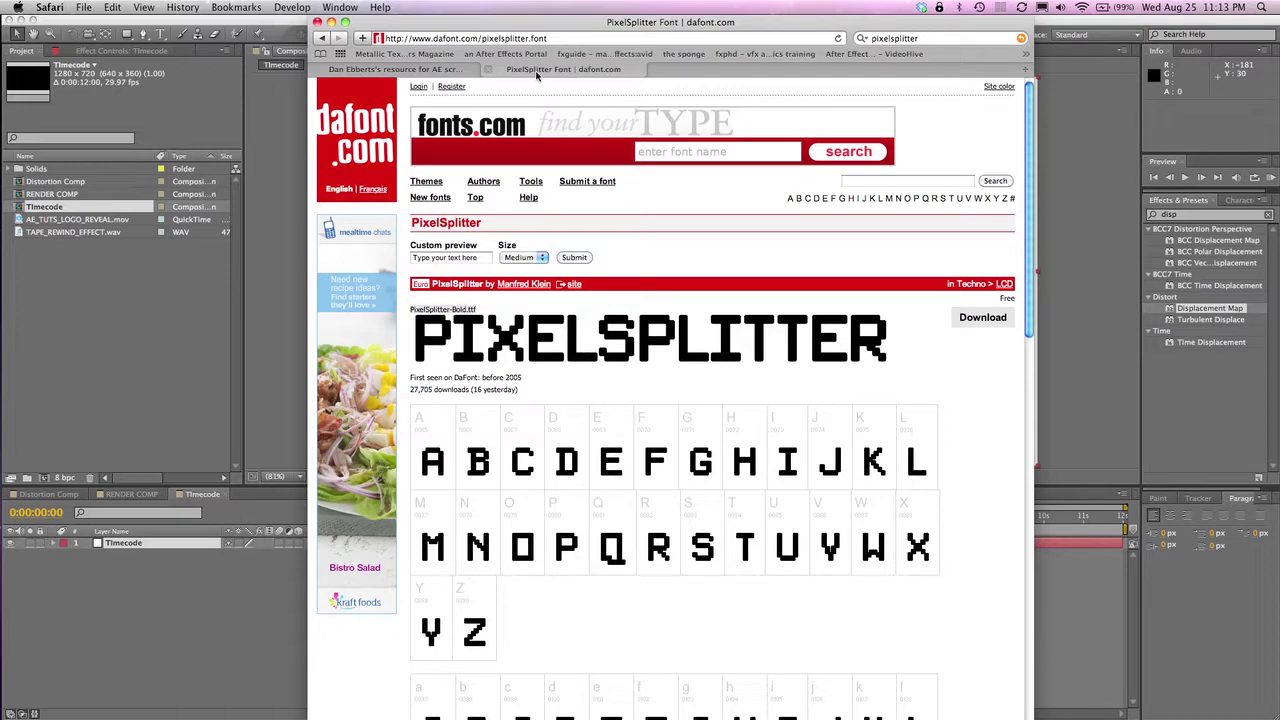
pyautogui.click(331, 22)
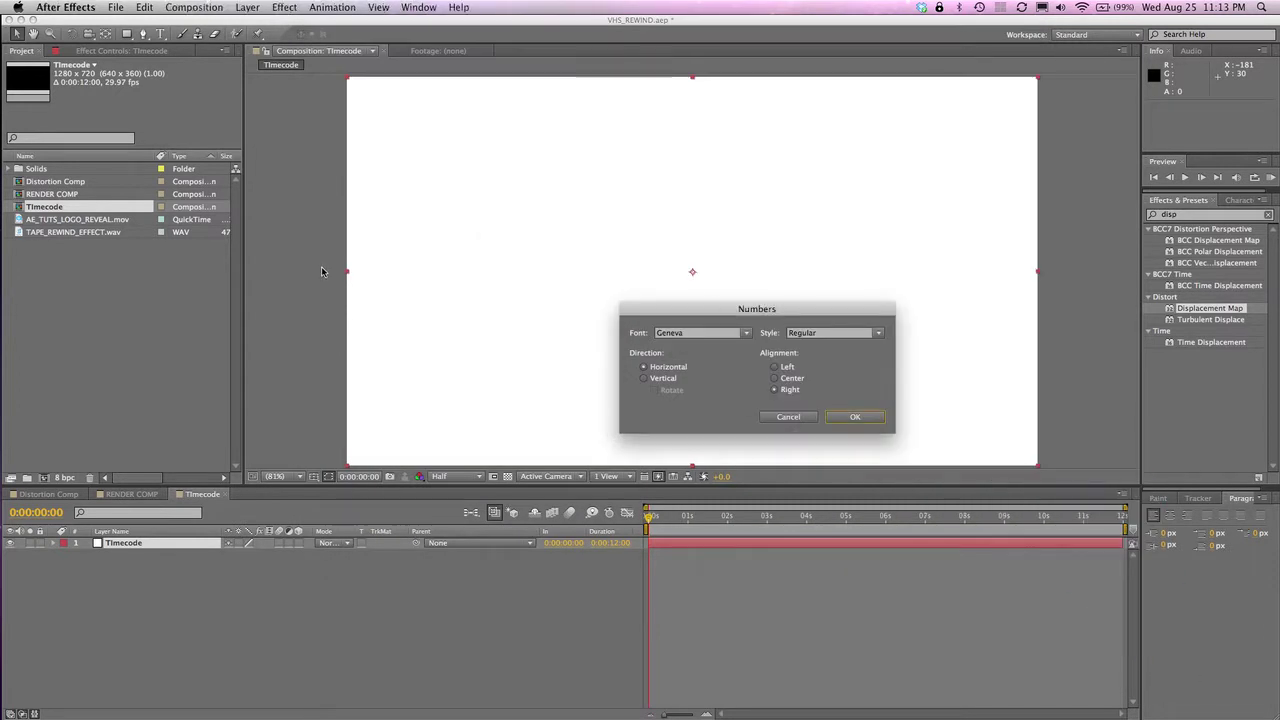
pyautogui.click(689, 333)
pyautogui.moveTo(690, 333); pyautogui.dragTo(582, 327)
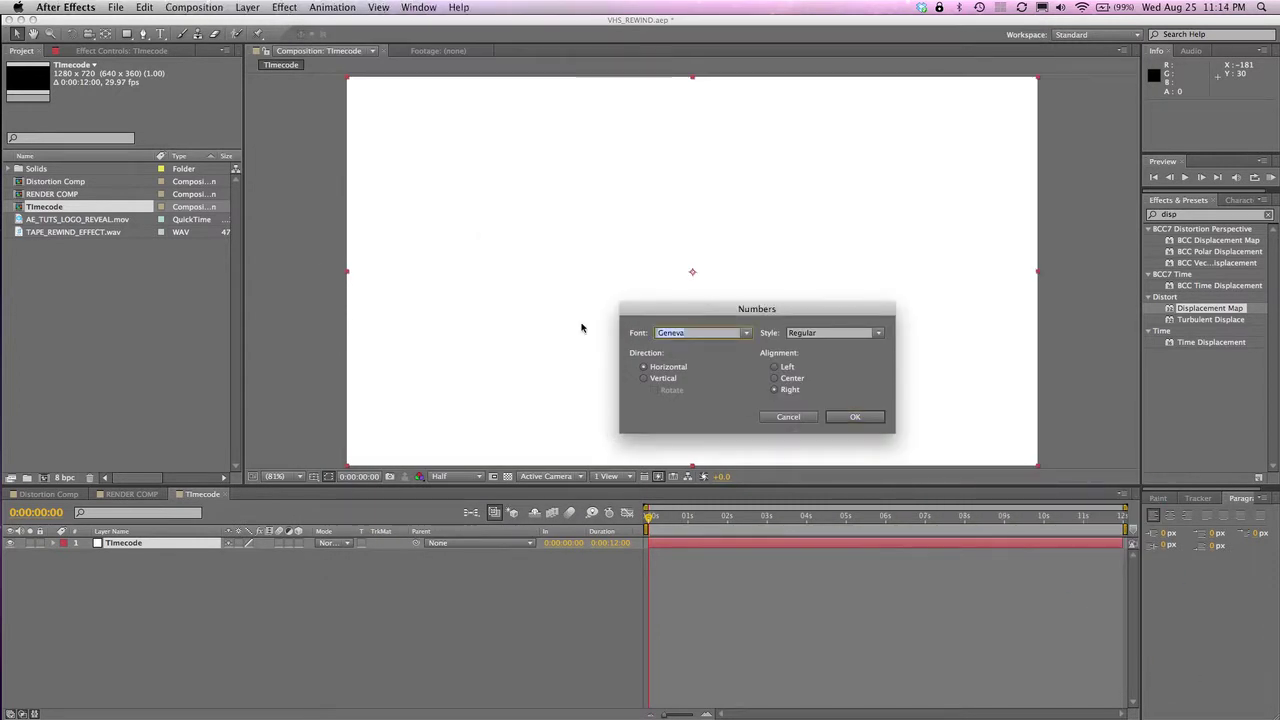
pyautogui.write('PixelSplitter')
pyautogui.click(854, 417)
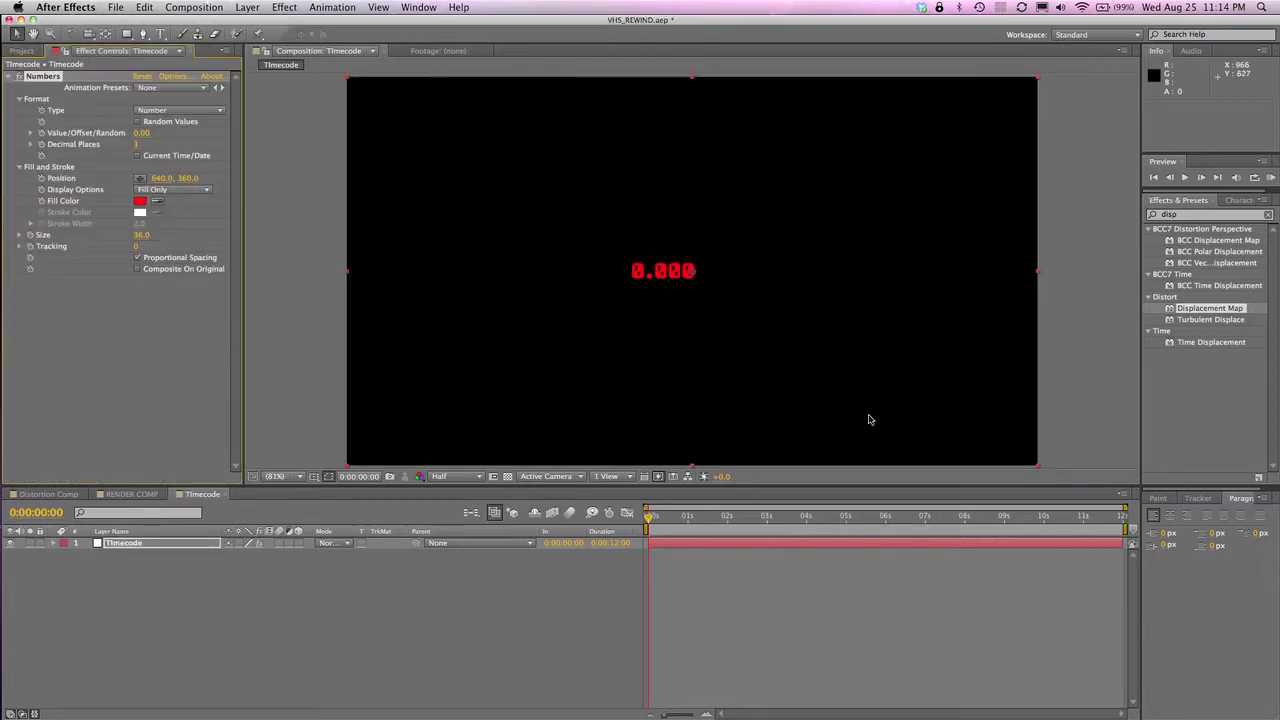
# Step: Change the Numbers effect's fill color to white and its format type to Timecode [30]
pyautogui.click(140, 204)
pyautogui.moveTo(515, 512); pyautogui.dragTo(436, 467)
pyautogui.click(763, 494)
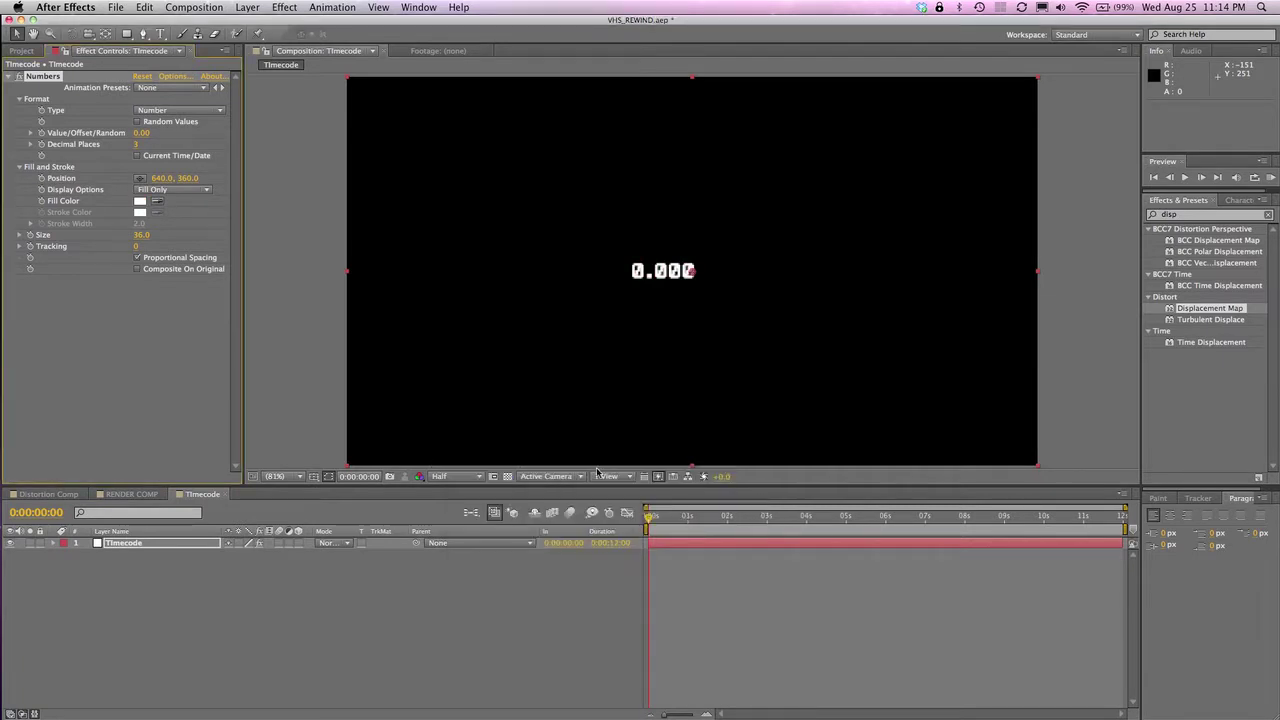
pyautogui.click(170, 111)
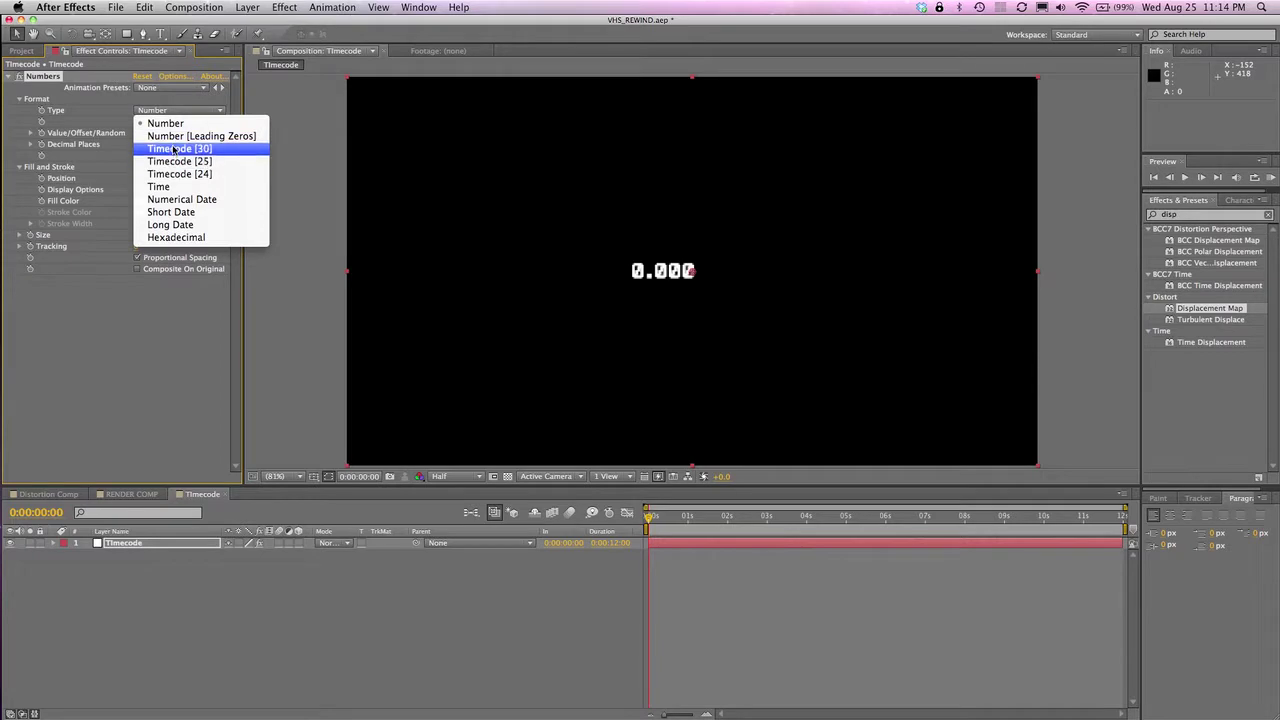
pyautogui.click(174, 149)
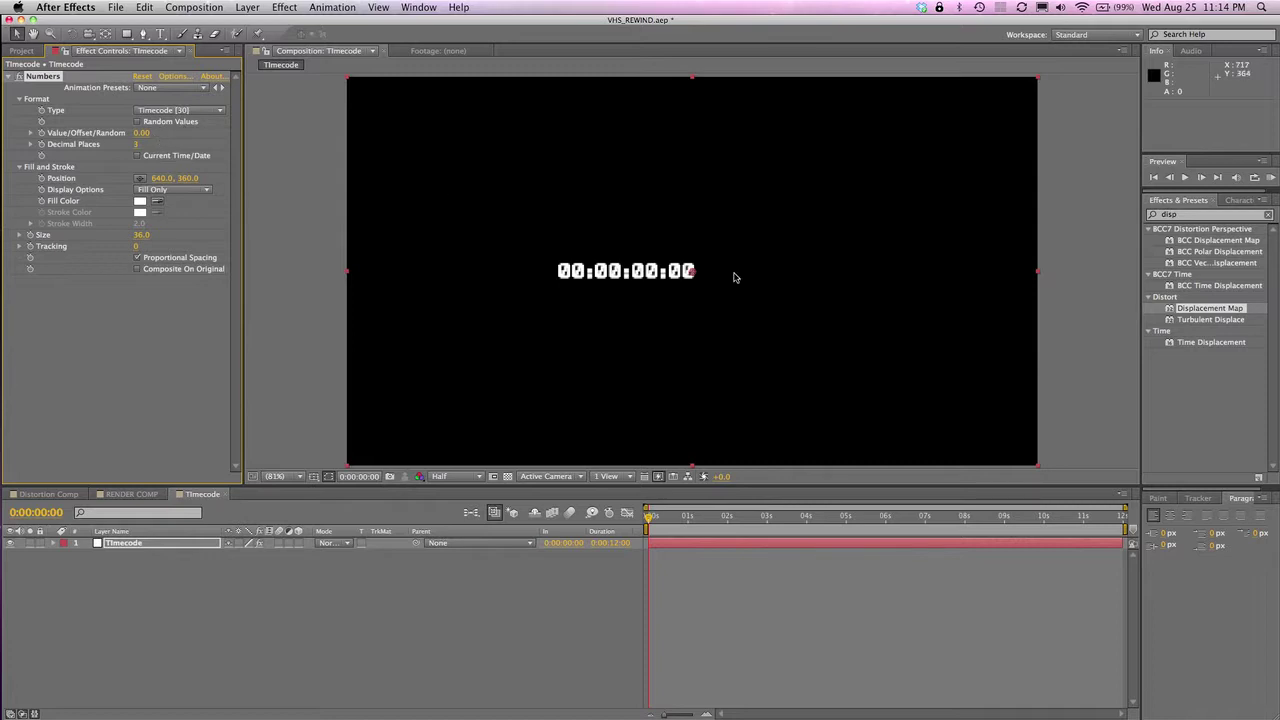
# Step: Set the size of the timecode numbers to 65
pyautogui.click(143, 236)
pyautogui.write('65')
pyautogui.press('Return')
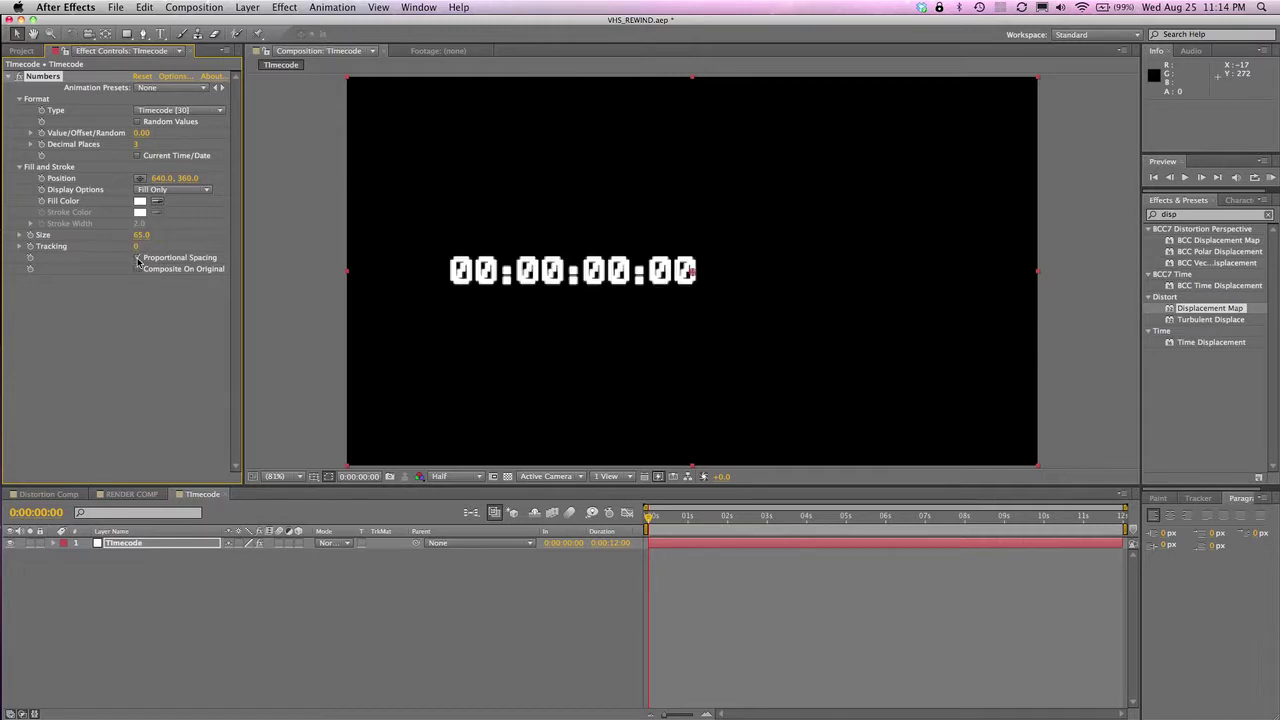
# Step: Turn off Proportional Spacing for the timecode numbers and set their tracking to 27
pyautogui.click(138, 258)
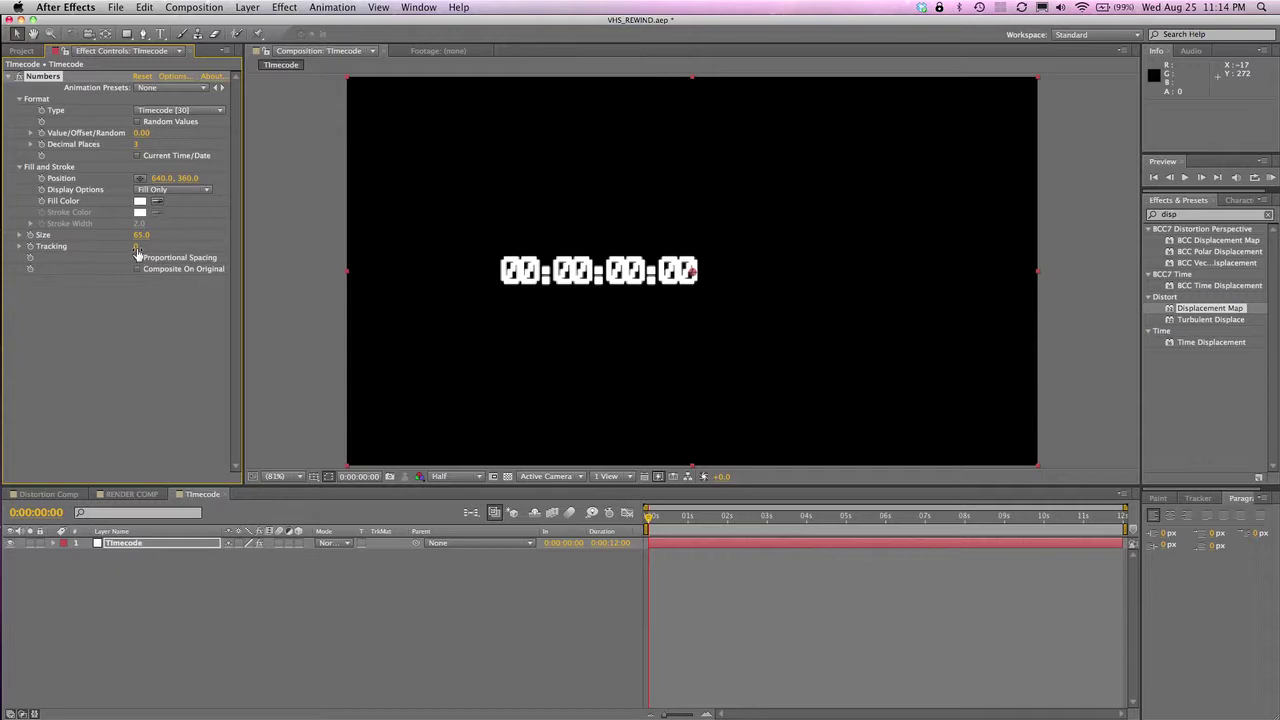
pyautogui.click(136, 246)
pyautogui.write('-2')
pyautogui.press('Return')
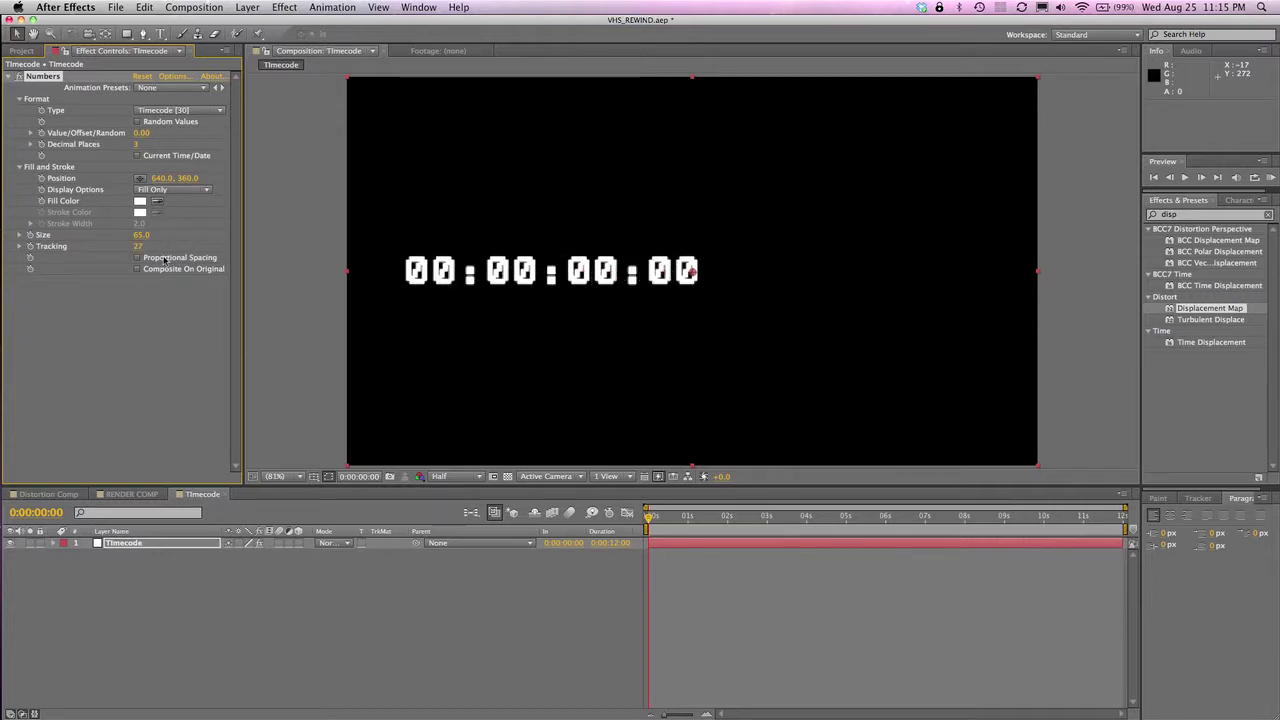
# Step: Set the Numbers effect's position to 823, 84 to place the timecode near the top of the frame
pyautogui.click(160, 179)
pyautogui.write('623')
pyautogui.press('Return')
pyautogui.click(189, 179)
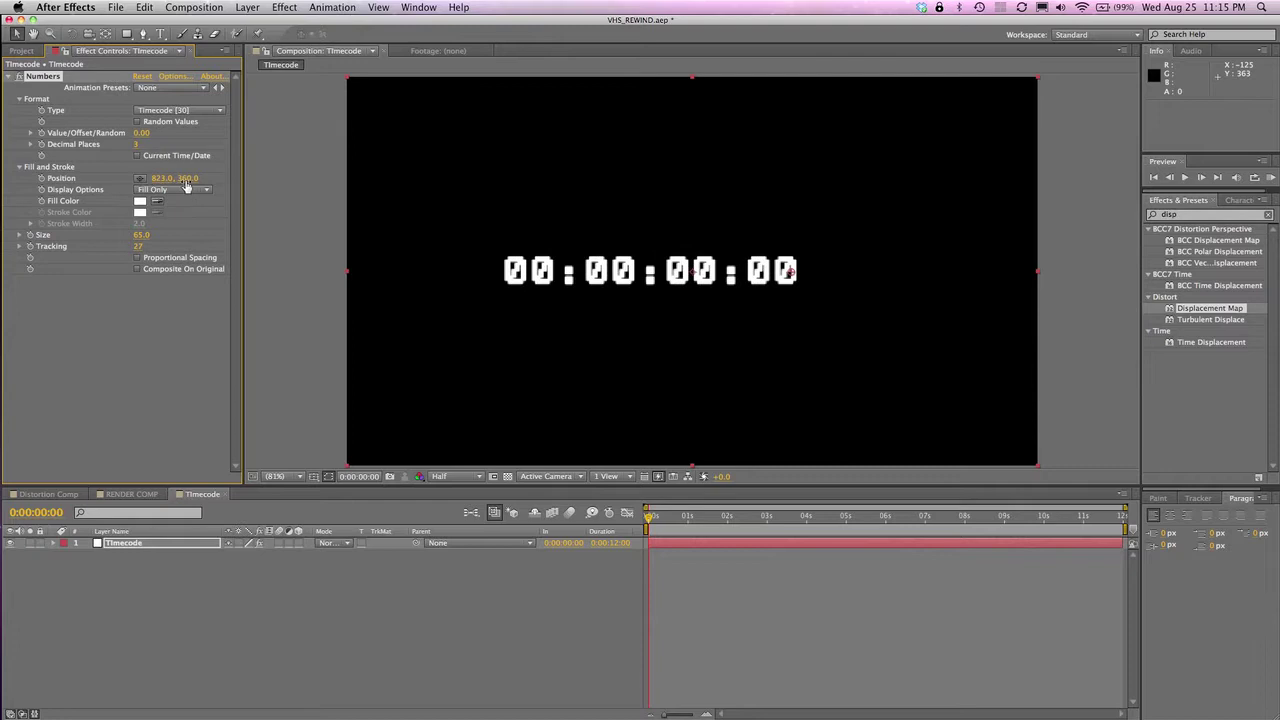
pyautogui.write('6')
pyautogui.press('Return')
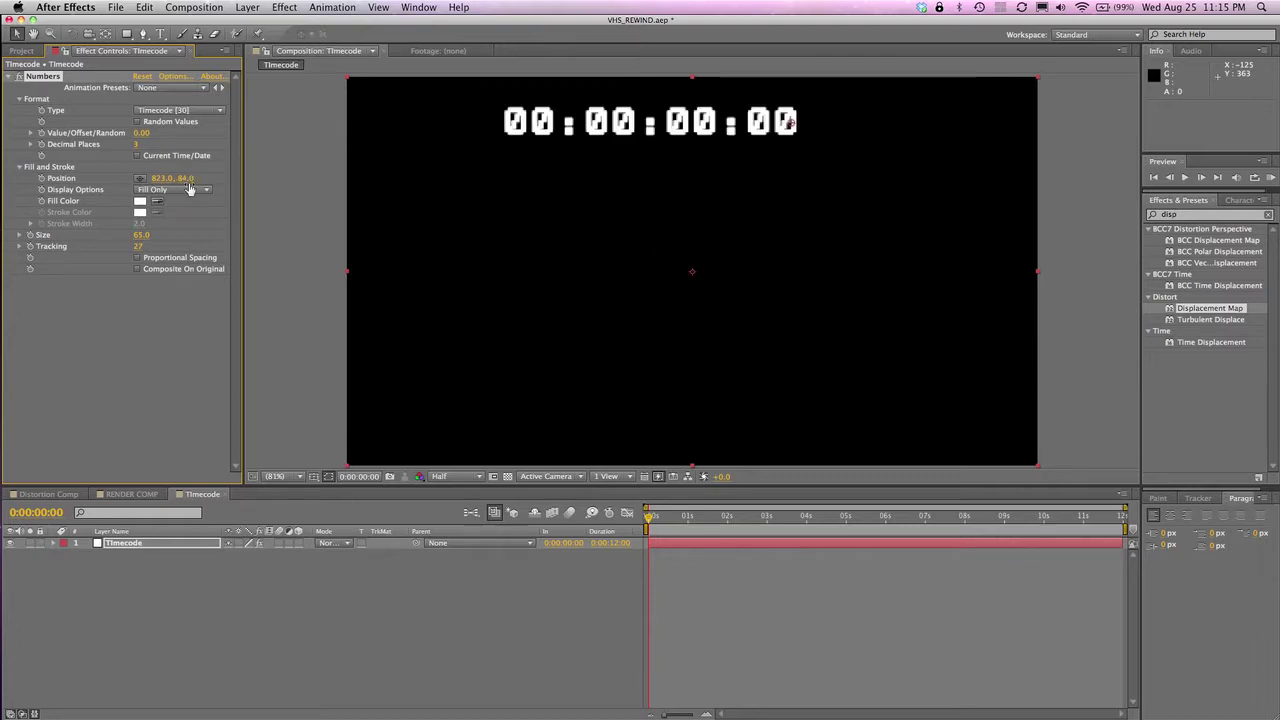
# Step: Close the Timecode composition and add it to RENDER COMP as the topmost layer
pyautogui.click(226, 495)
pyautogui.click(25, 52)
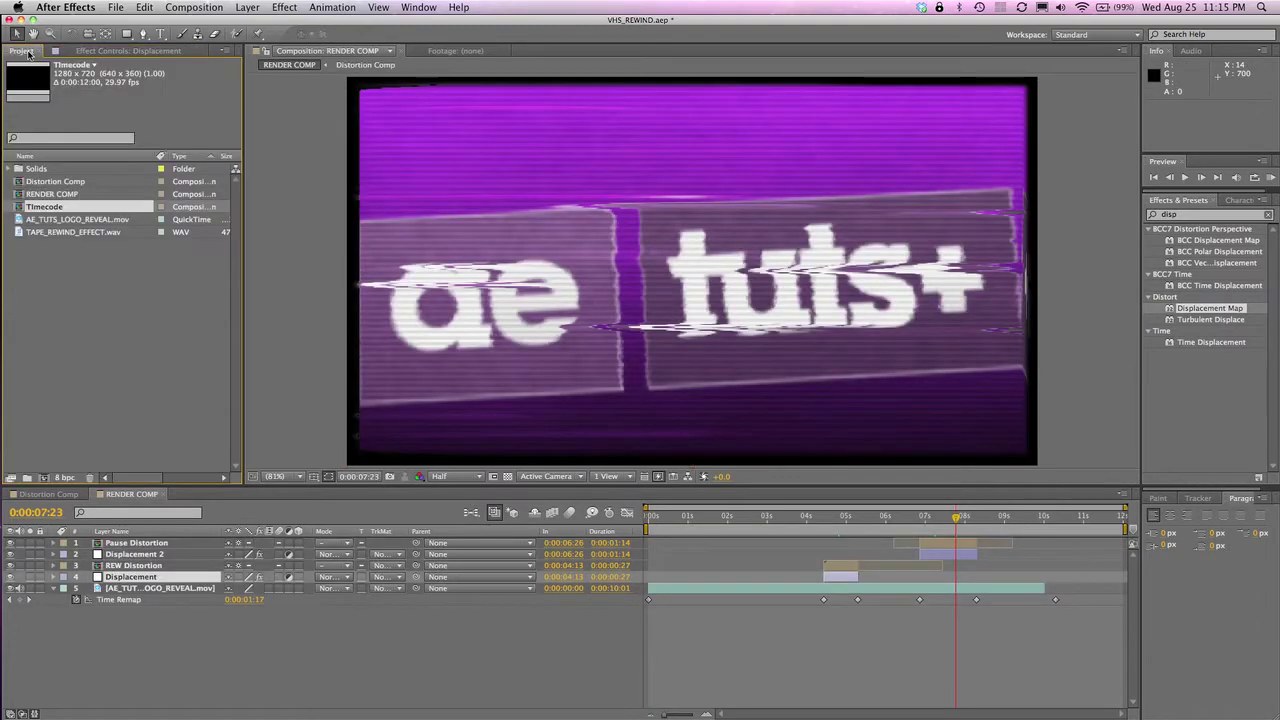
pyautogui.moveTo(44, 208); pyautogui.dragTo(112, 542)
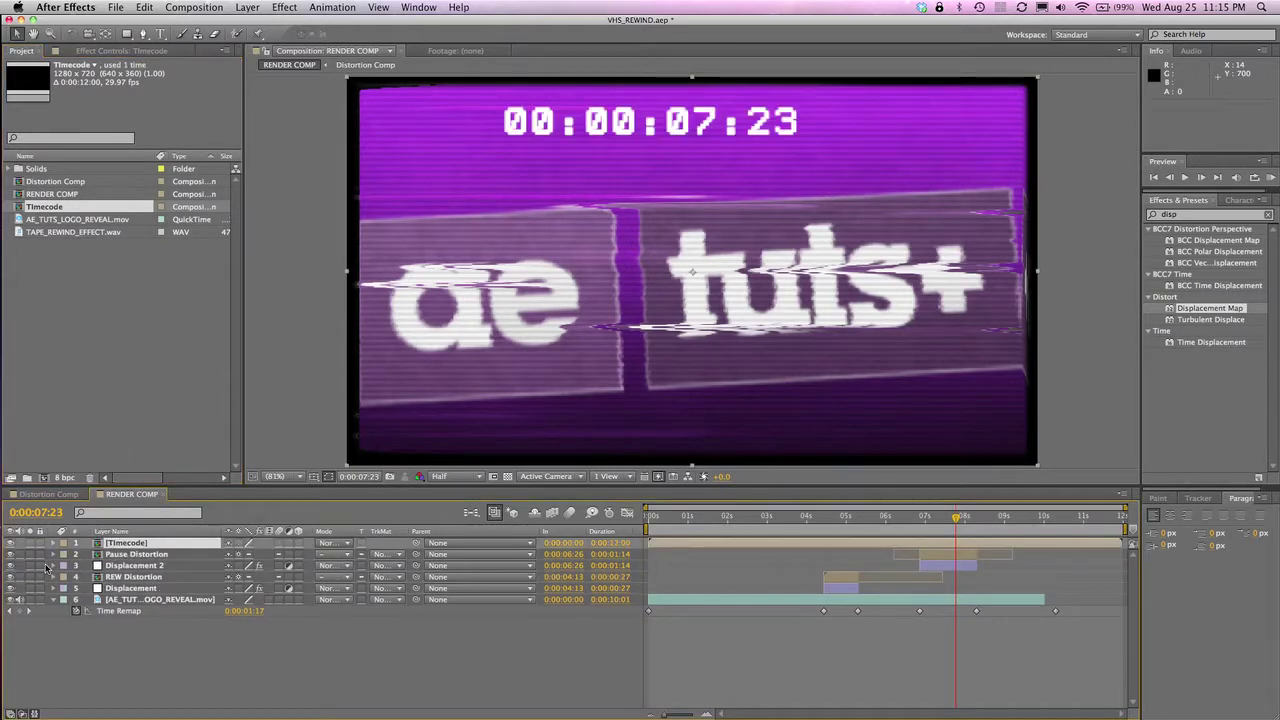
# Step: Enable time remapping on the Timecode layer in RENDER COMP
pyautogui.click(54, 543)
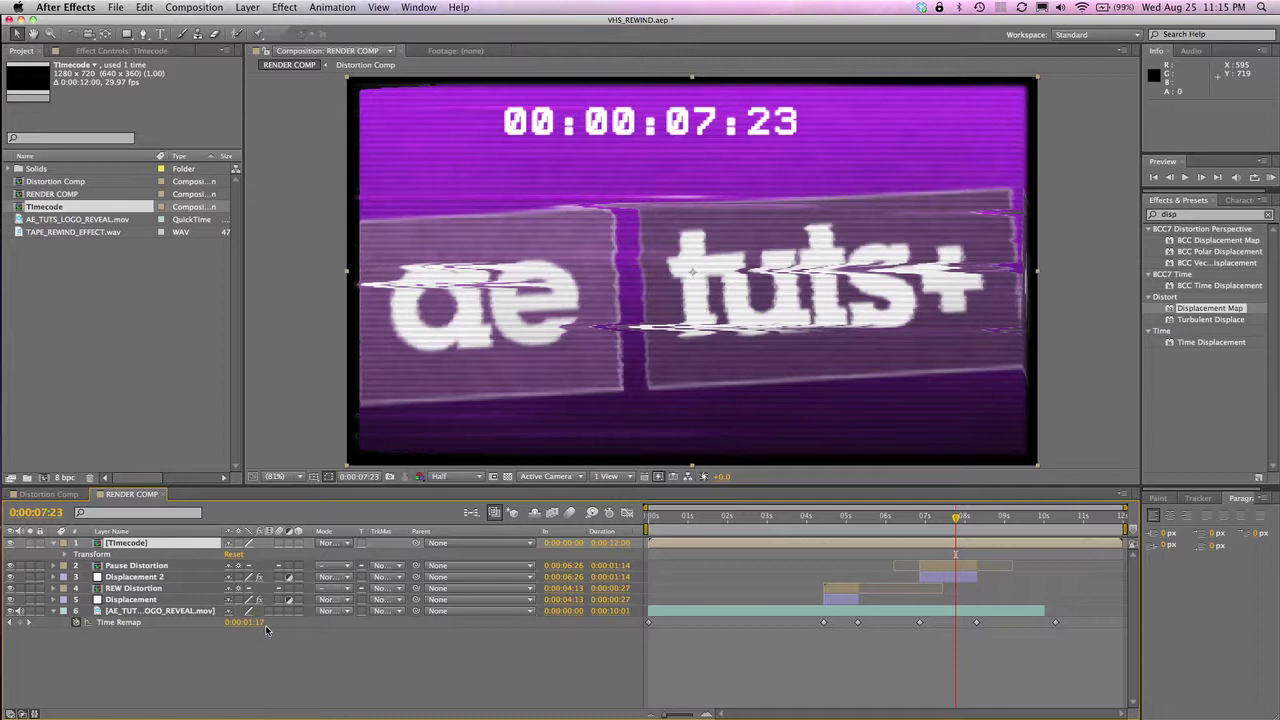
pyautogui.click(247, 7)
pyautogui.moveTo(262, 96)
pyautogui.moveTo(262, 153)
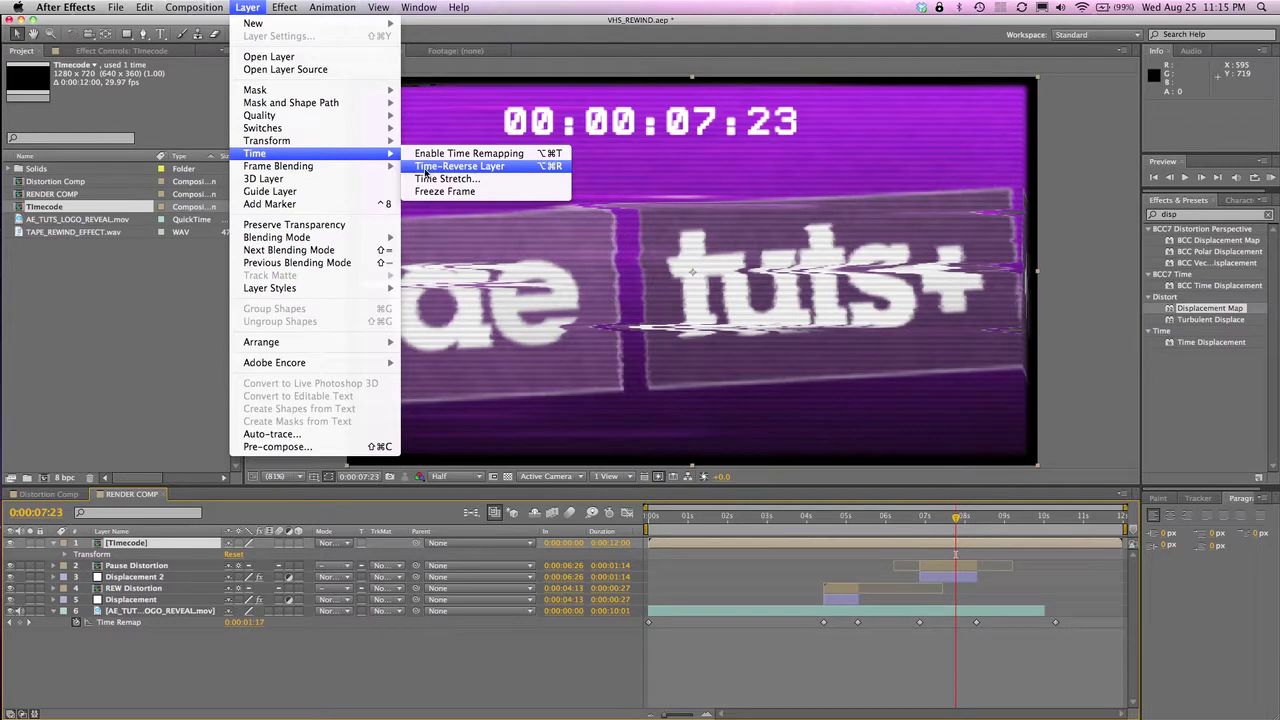
pyautogui.click(428, 155)
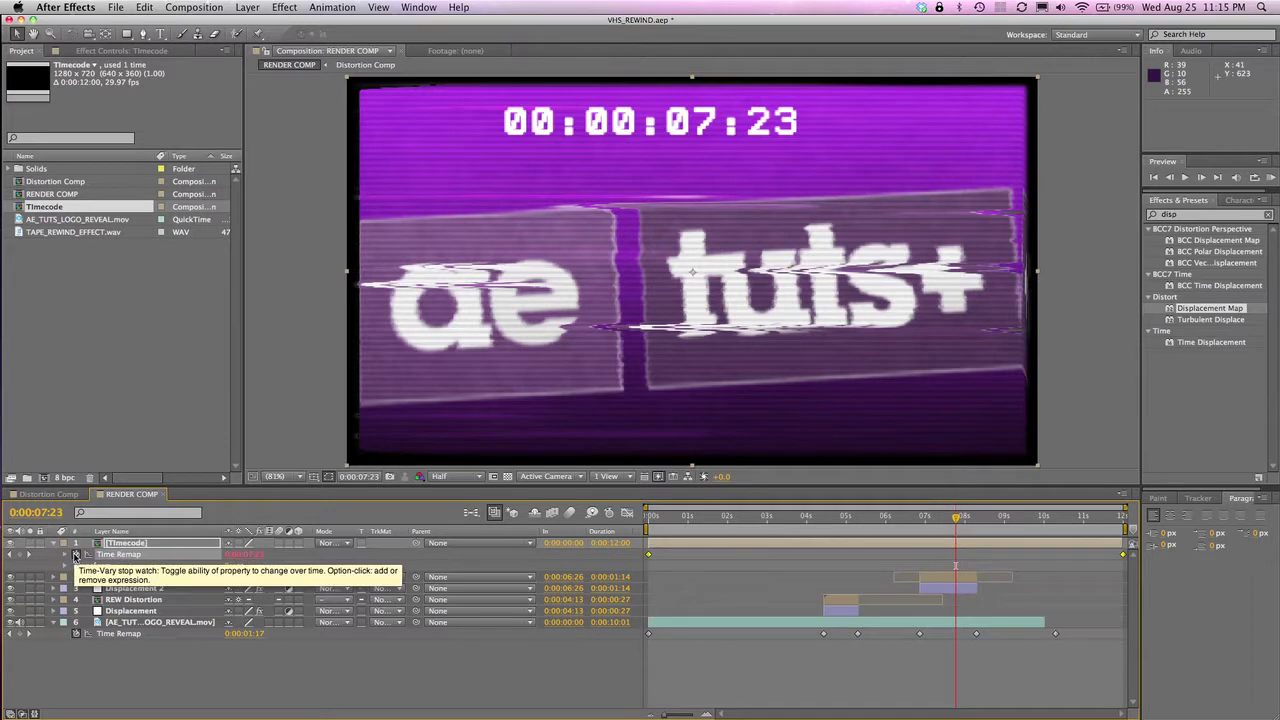
# Step: Link the Timecode layer's Time Remap by expression to the Time Remap of AE_TUTS_LOGO_REVEAL.mov and check the synced numbers
pyautogui.keyDown('alt'); pyautogui.click(75, 554); pyautogui.keyUp('alt')
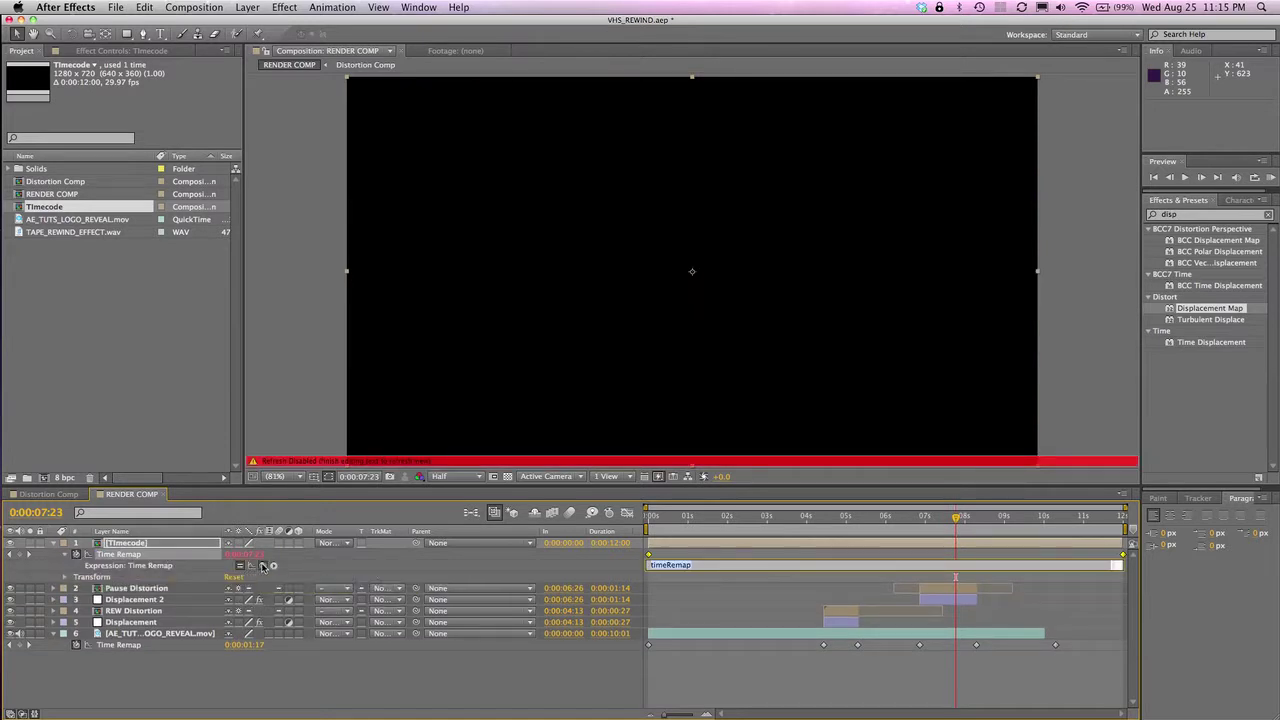
pyautogui.moveTo(262, 568); pyautogui.dragTo(255, 648)
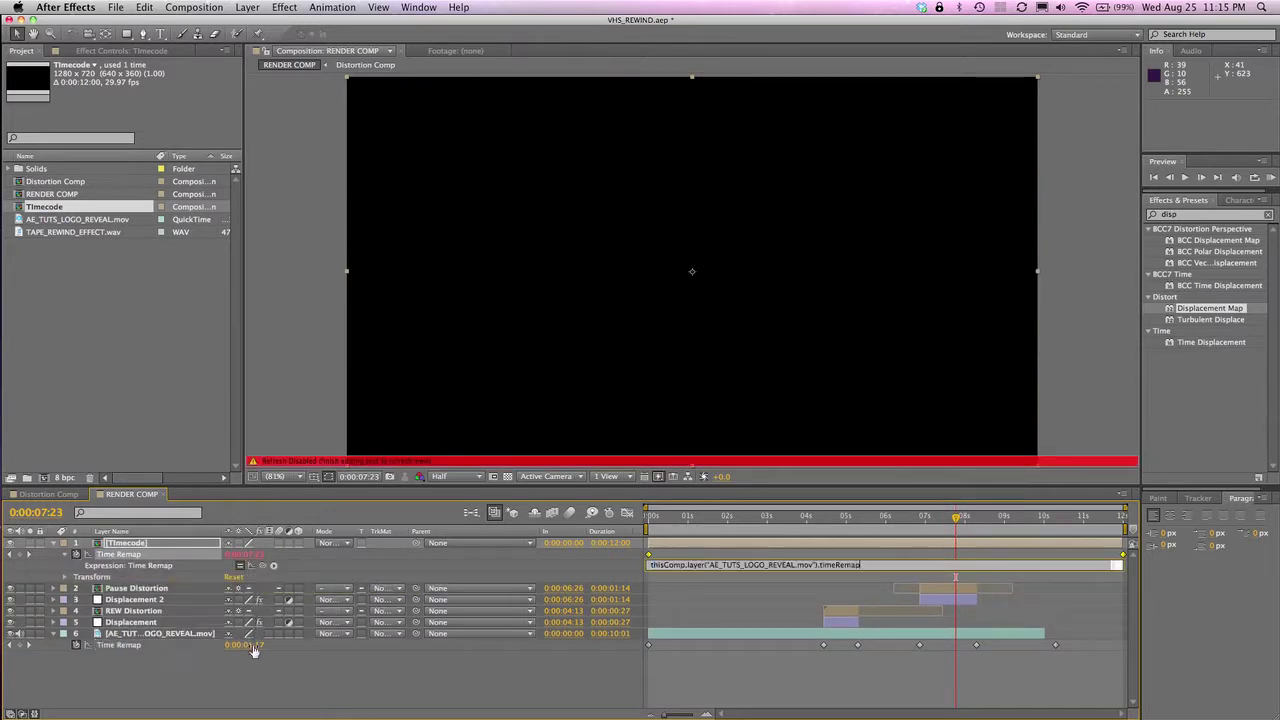
pyautogui.click(925, 517)
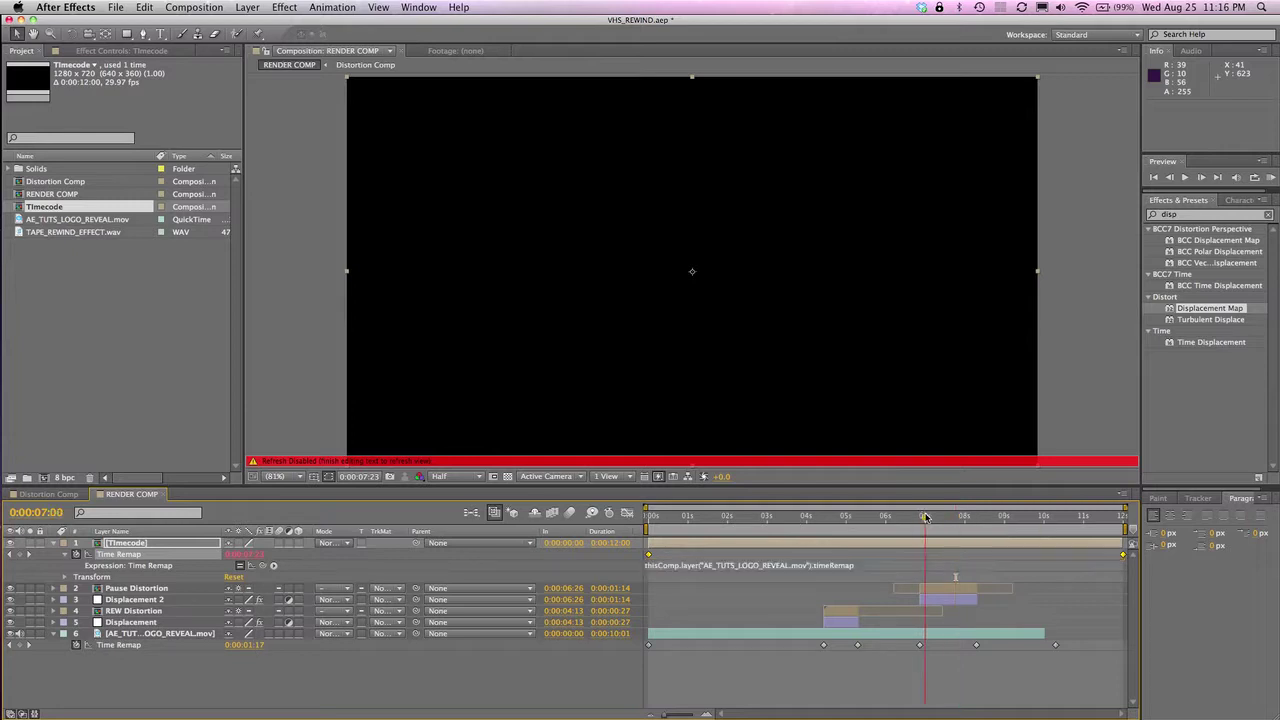
pyautogui.click(846, 517)
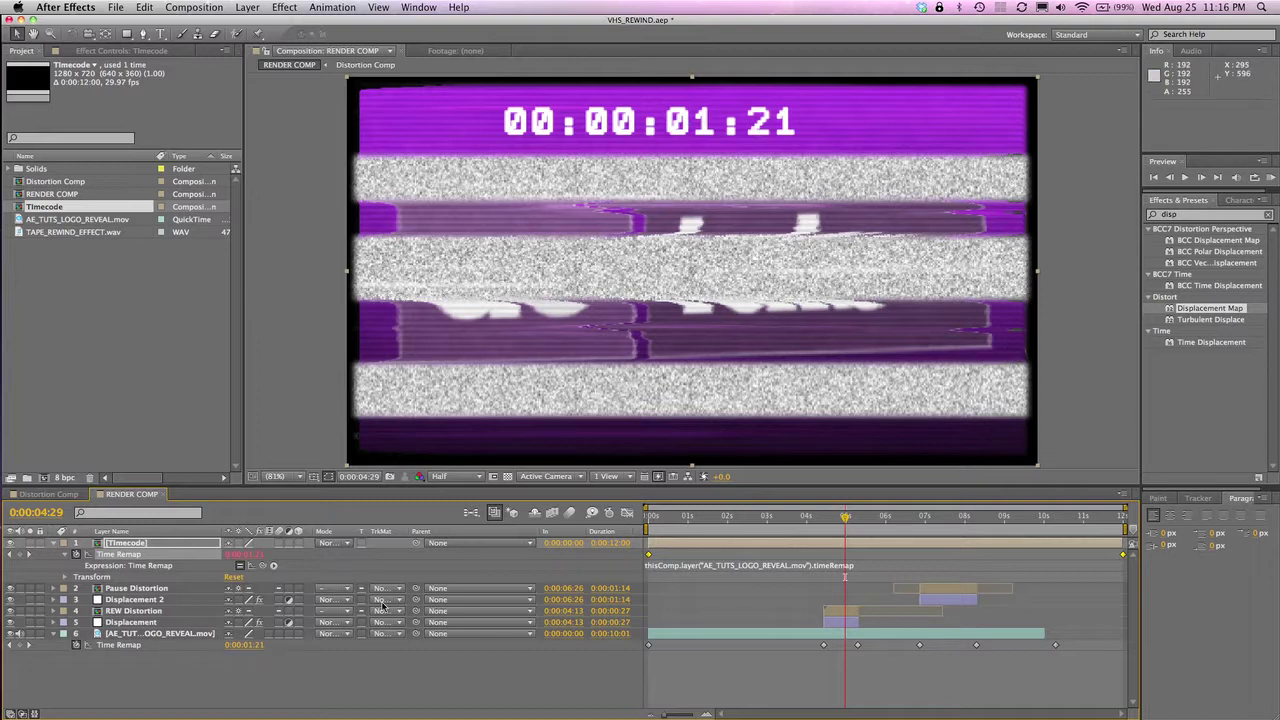
# Step: Trim the Timecode layer to start at 0:00:04:13 and end at 0:00:05:23
pyautogui.moveTo(836, 517); pyautogui.dragTo(823, 517)
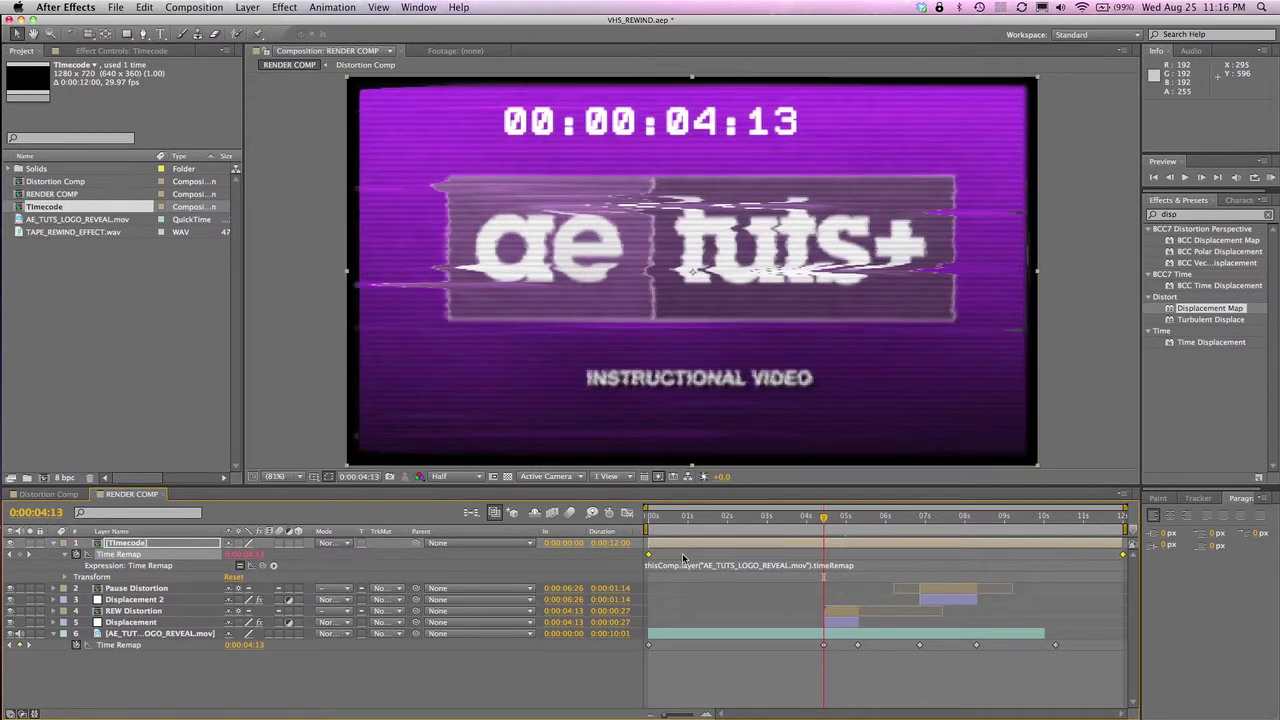
pyautogui.hotkey('alt', '[')
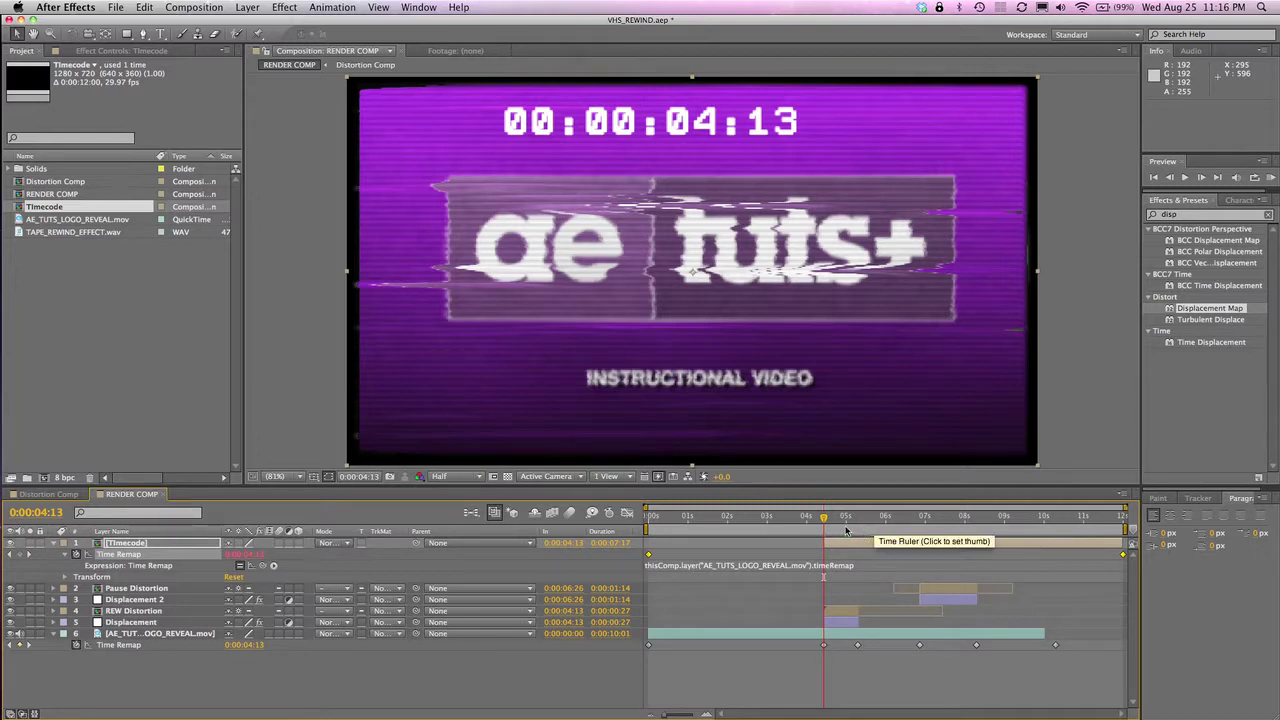
pyautogui.click(857, 520)
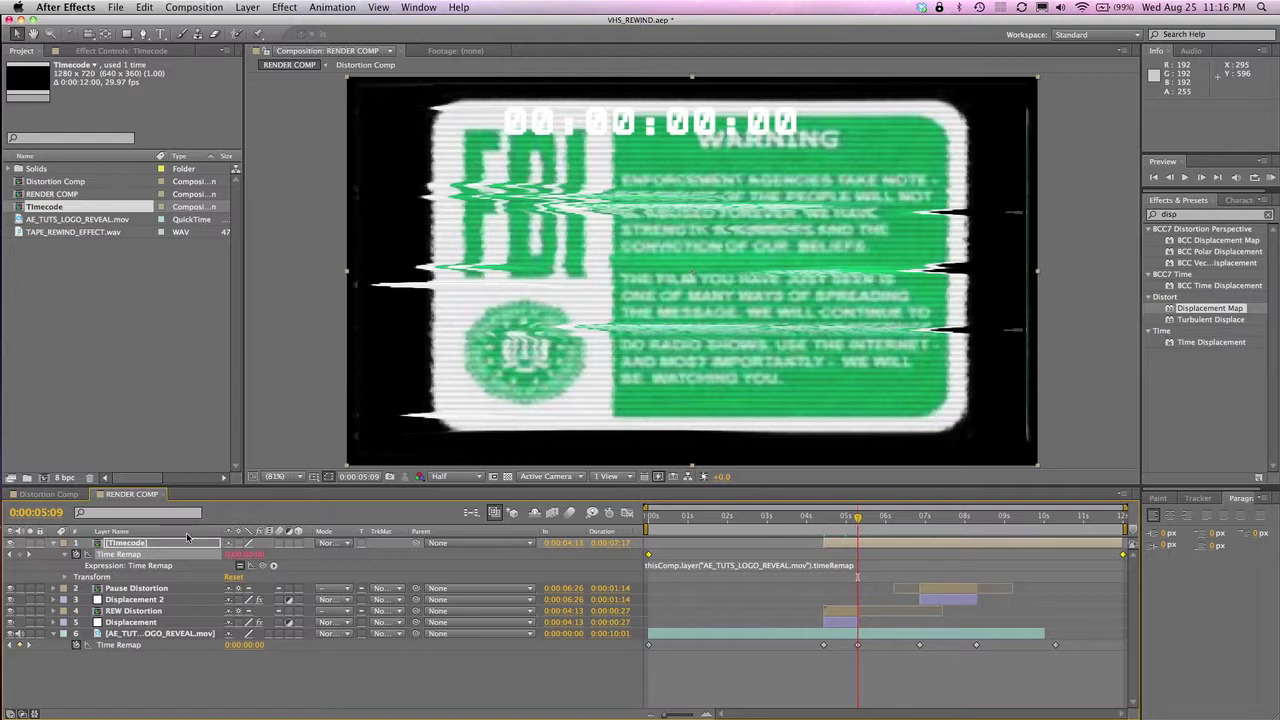
pyautogui.click(50, 514)
pyautogui.write('5.23')
pyautogui.press('Return')
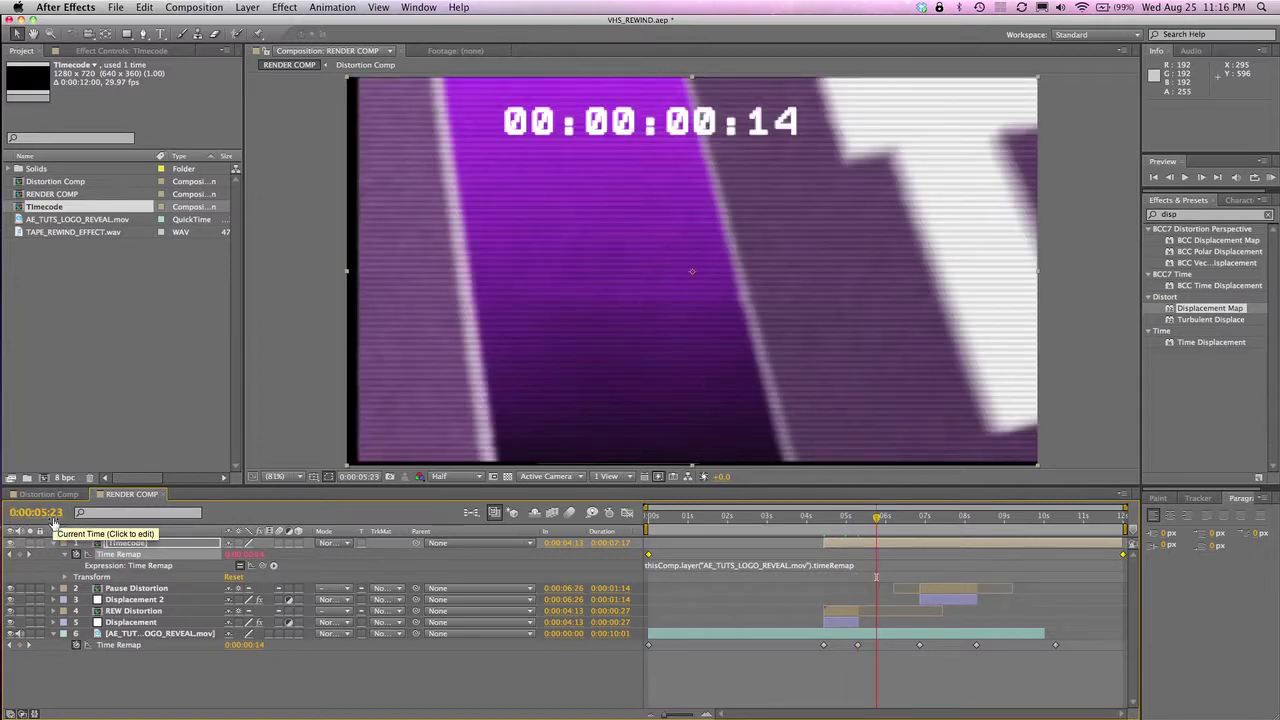
pyautogui.hotkey('alt', ']')
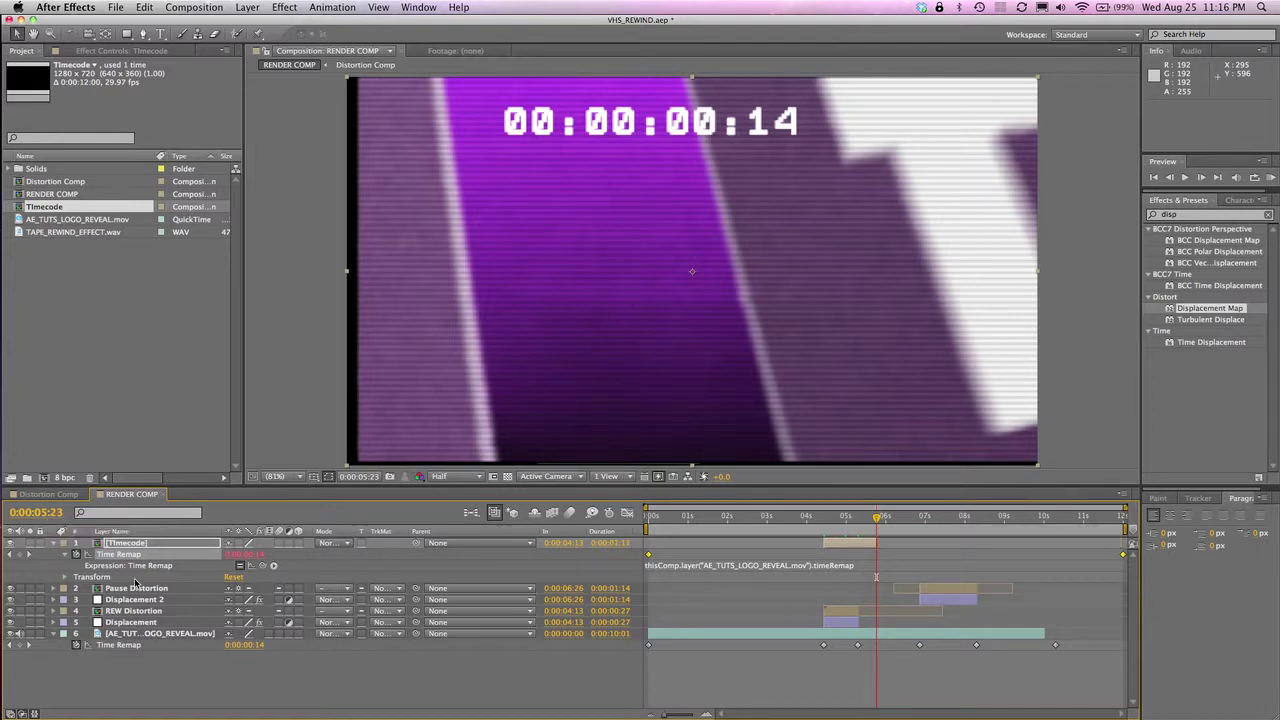
# Step: Duplicate the Timecode layer and shift the copy to start at 0:00:06:26
pyautogui.click(127, 544)
pyautogui.press('super+d')
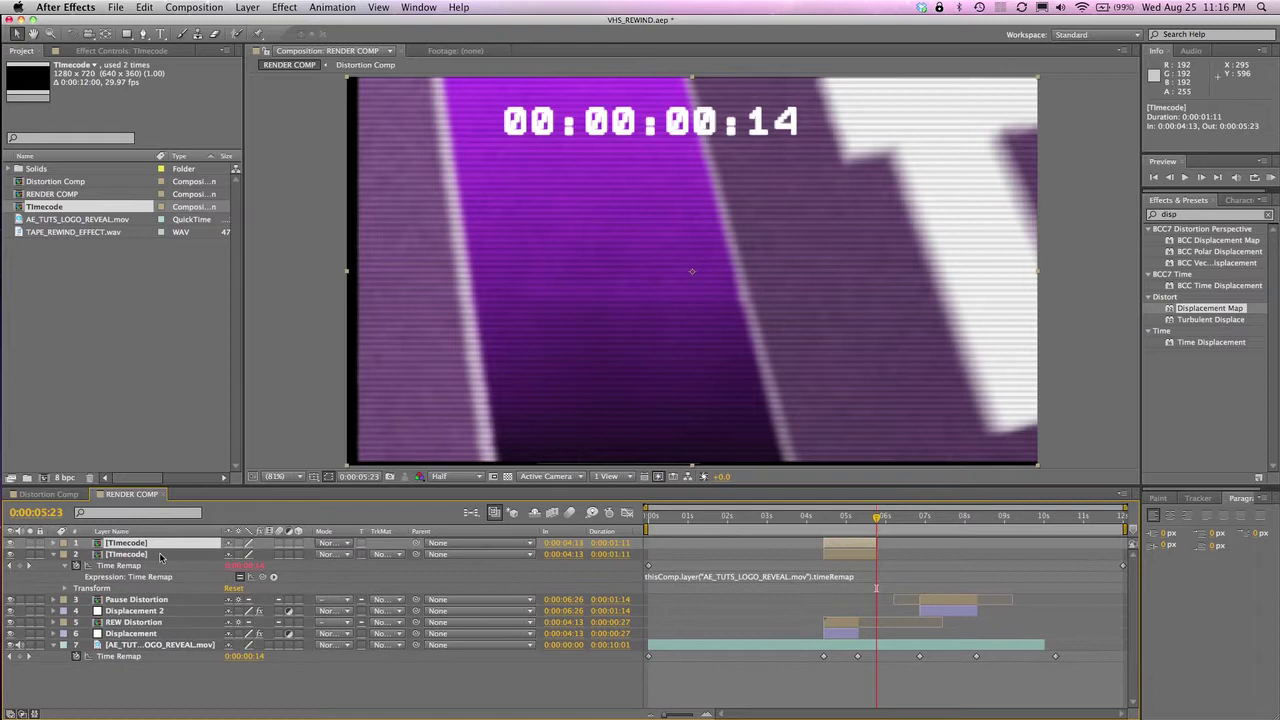
pyautogui.click(917, 520)
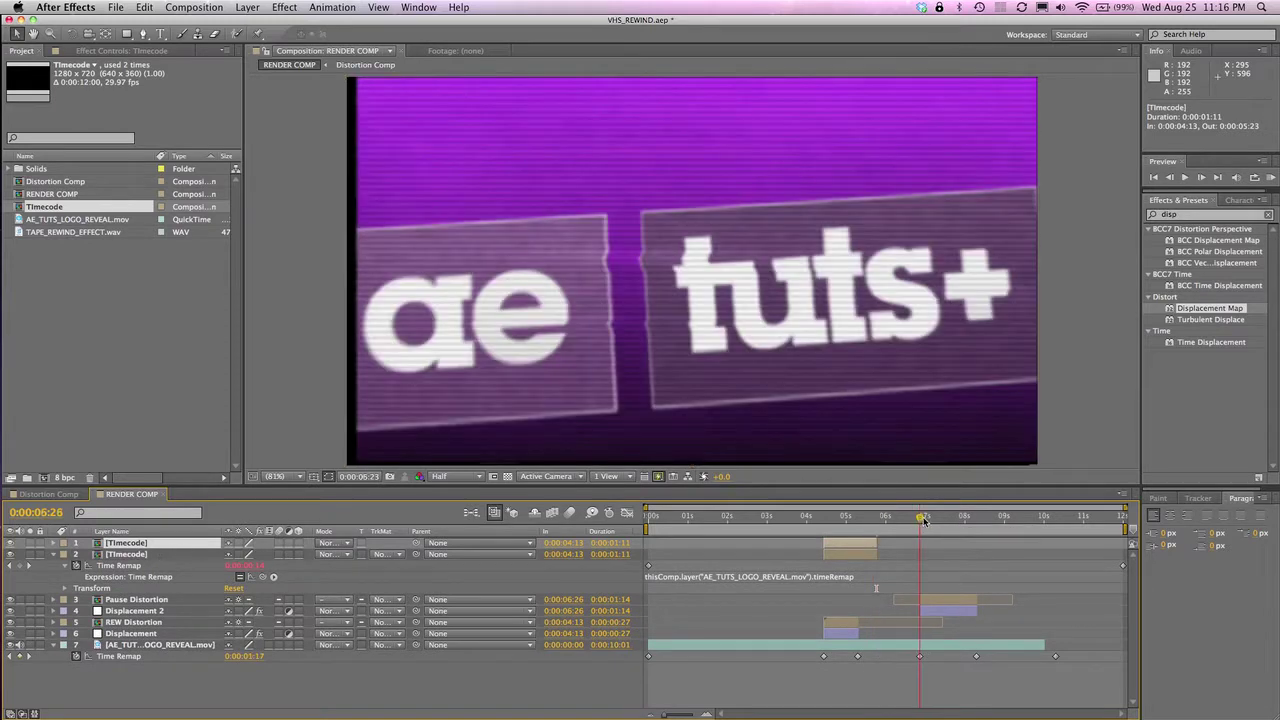
pyautogui.moveTo(858, 548); pyautogui.dragTo(938, 548)
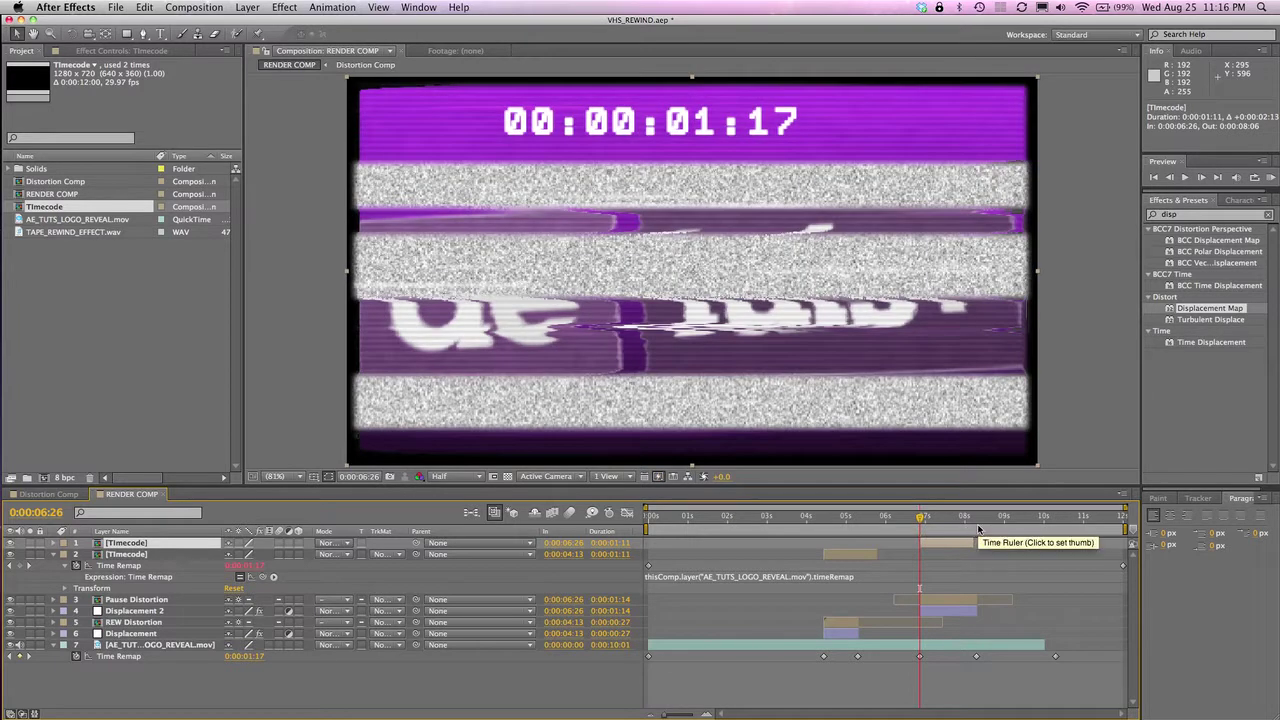
# Step: Extend the duplicate Timecode layer's end to 0:00:08:27 and move the current time there to check it
pyautogui.moveTo(974, 543); pyautogui.dragTo(1001, 543)
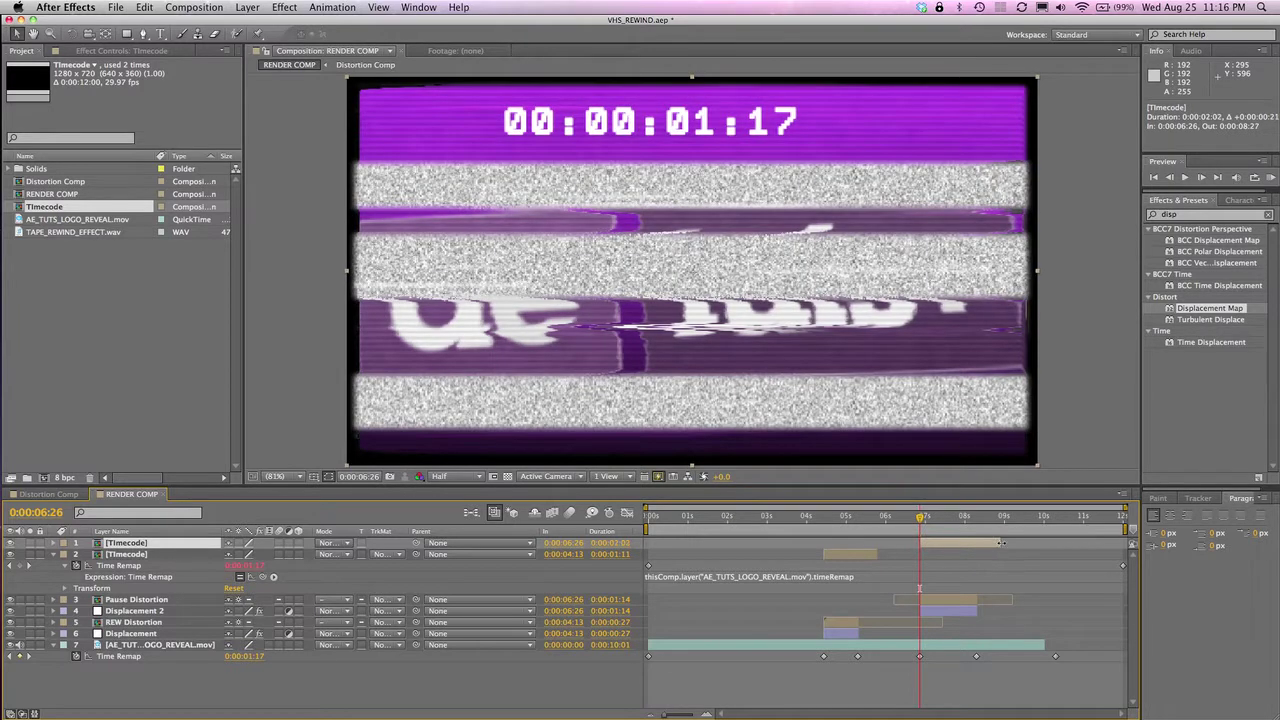
pyautogui.click(984, 519)
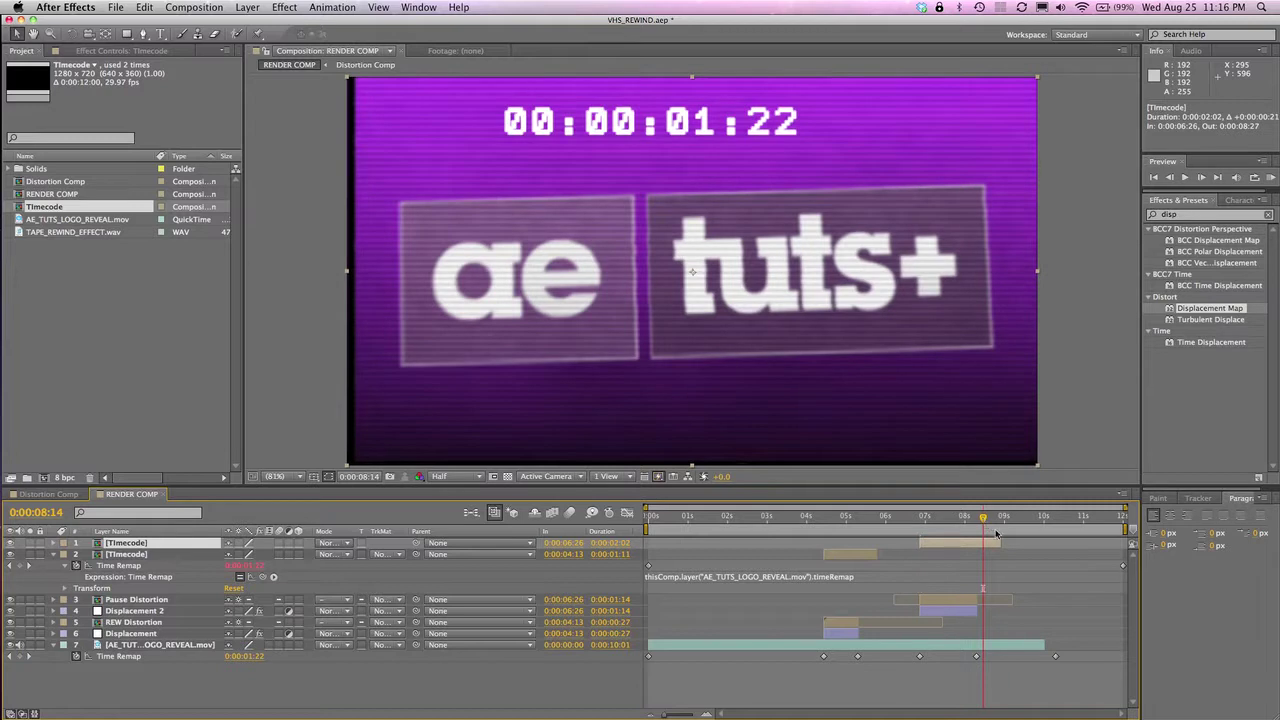
pyautogui.click(44, 513)
pyautogui.write('8.27')
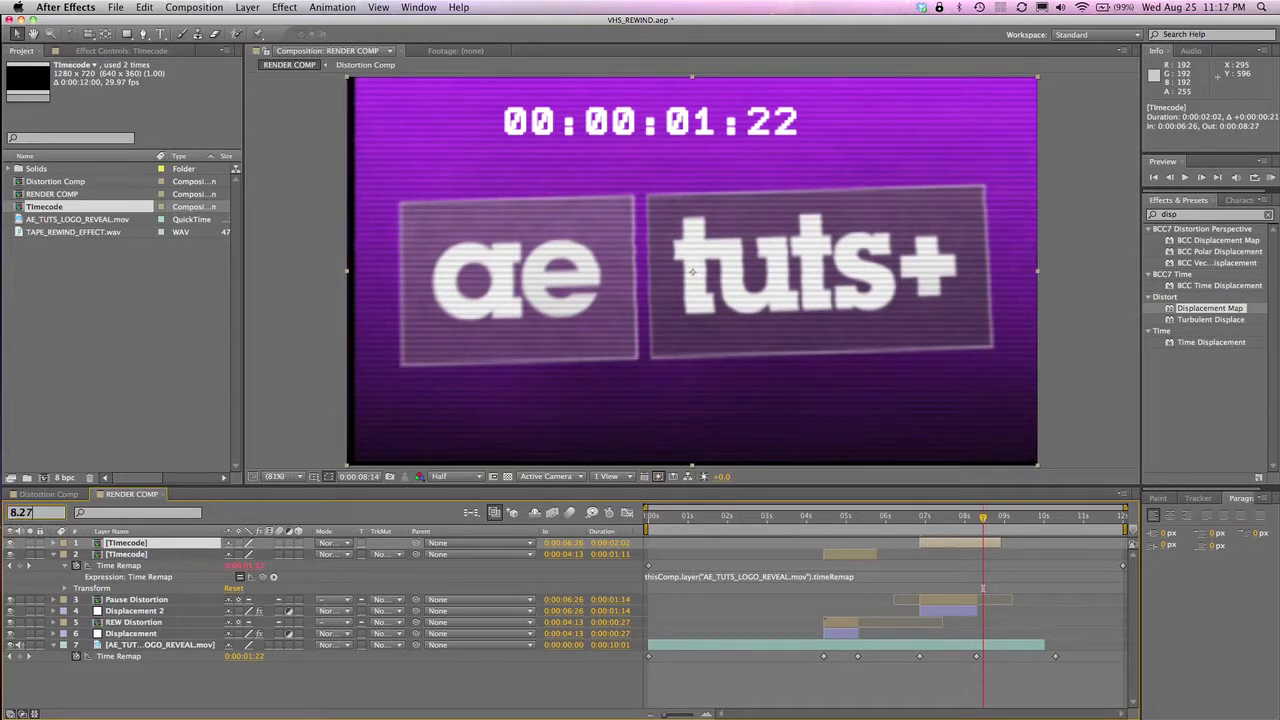
pyautogui.press('Return')
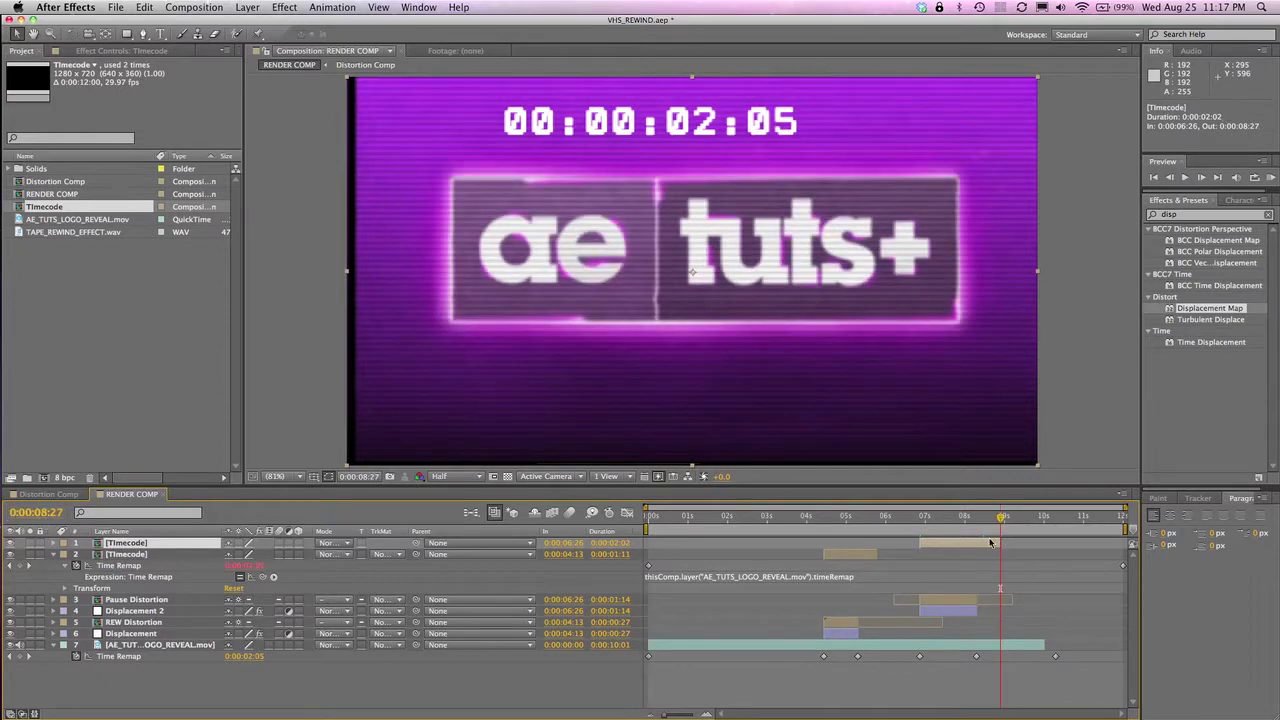
# Step: At 0:00:04:13, add a white PixelSplitter text layer reading "REW" beside the start of the timecode
pyautogui.click(823, 517)
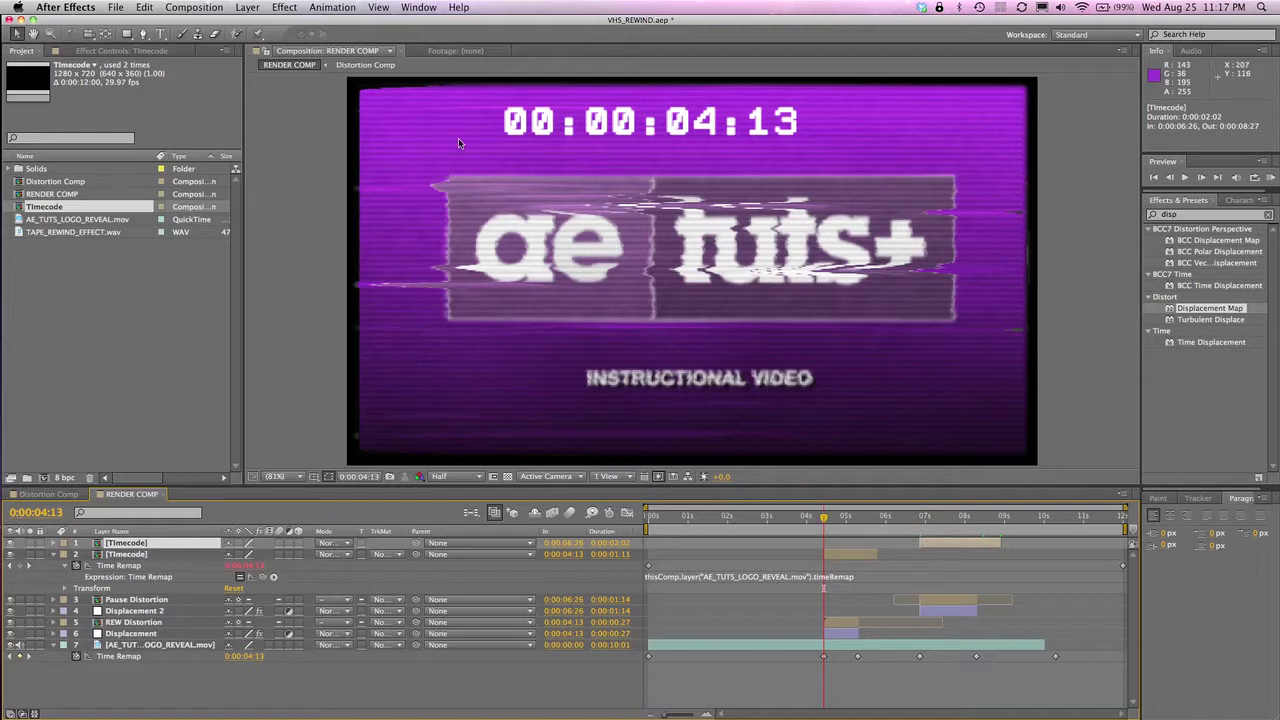
pyautogui.click(160, 34)
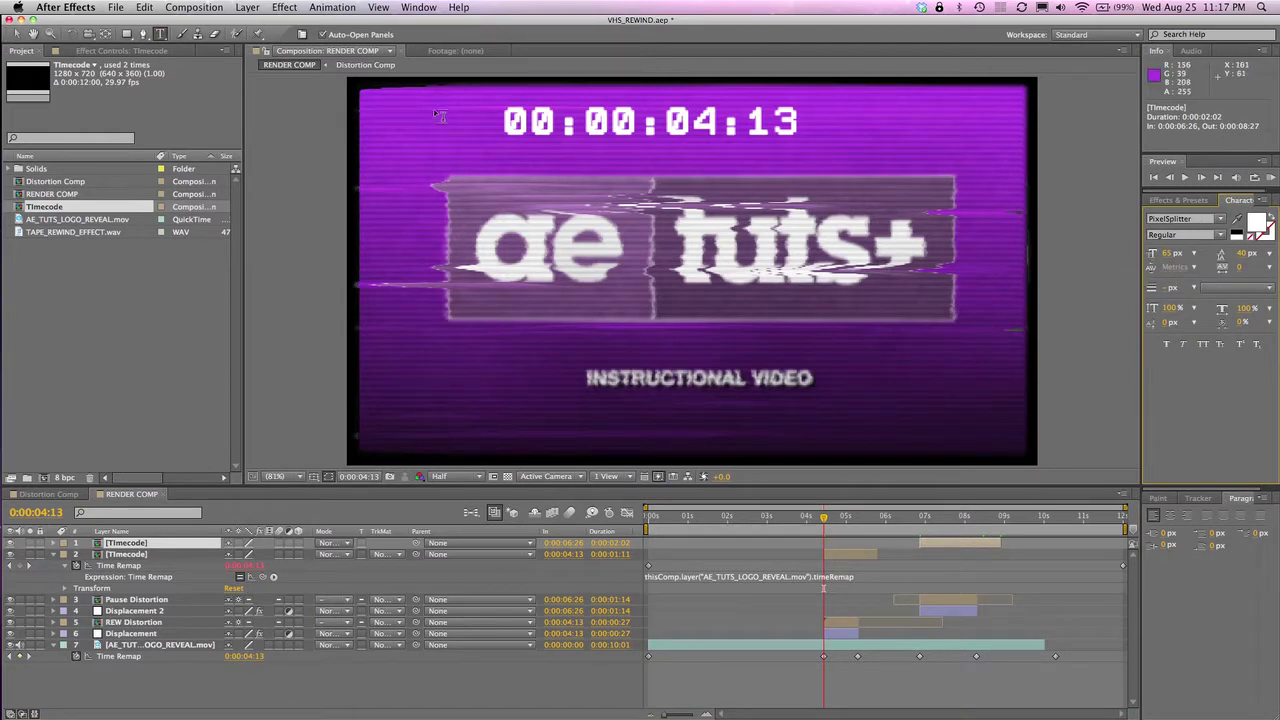
pyautogui.click(389, 126)
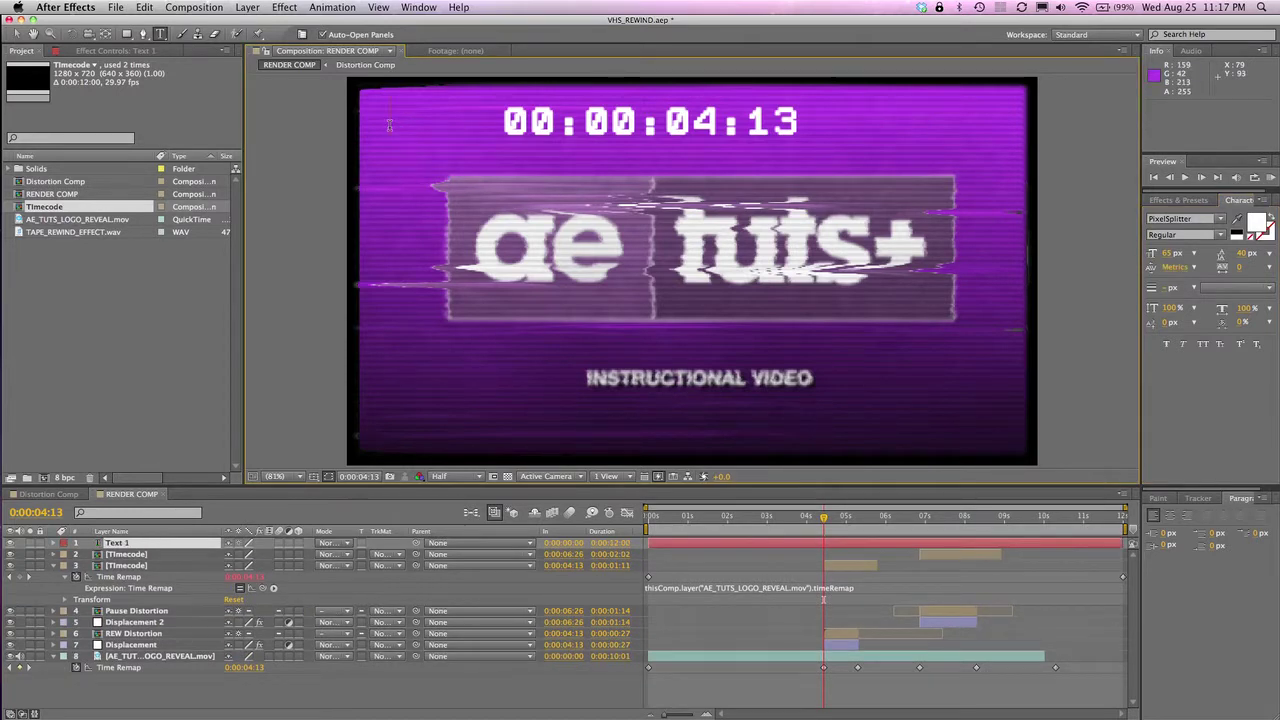
pyautogui.write('REW')
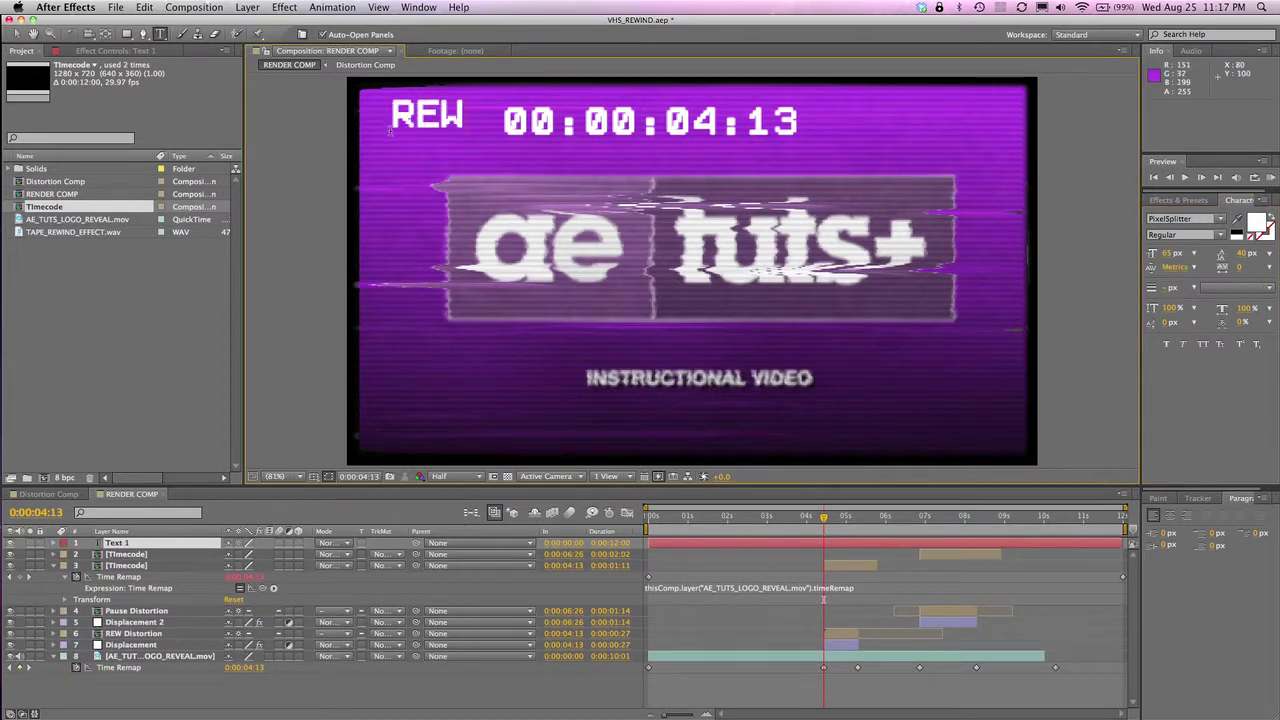
pyautogui.click(17, 34)
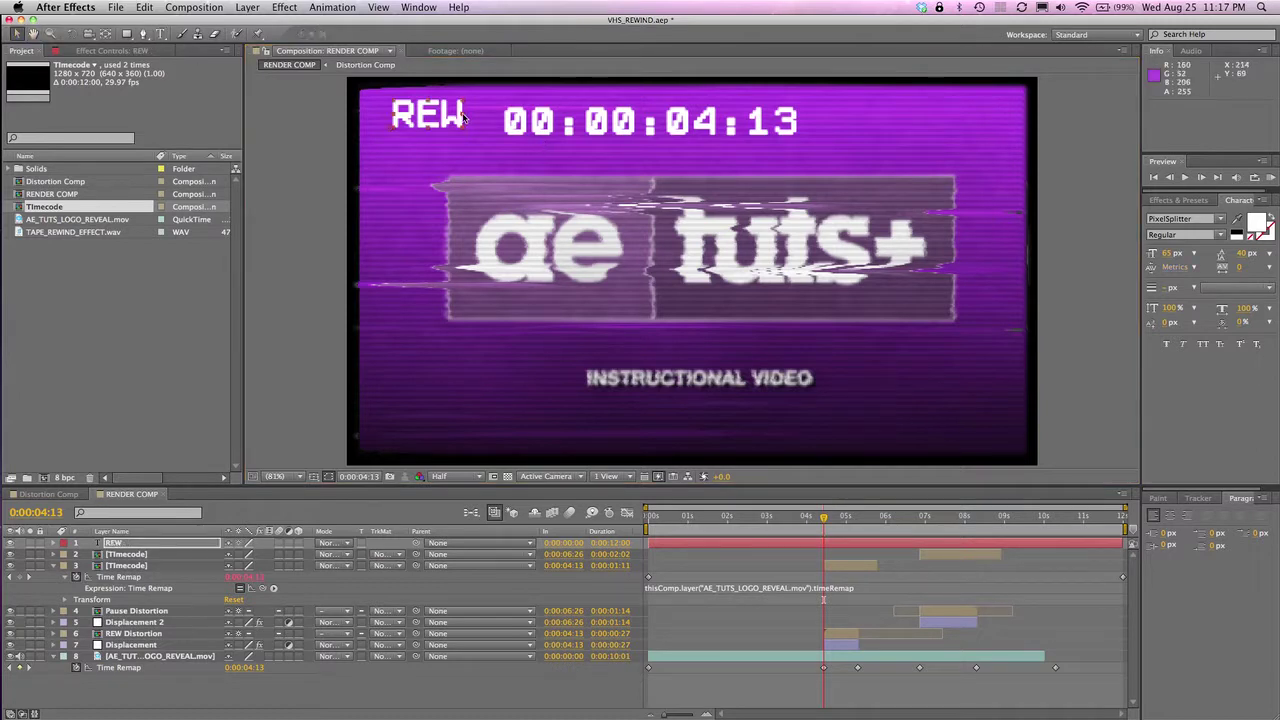
# Step: Align the REW text with the timecode by moving it to about 98, 109
pyautogui.moveTo(455, 118); pyautogui.dragTo(462, 126)
pyautogui.press('Left')
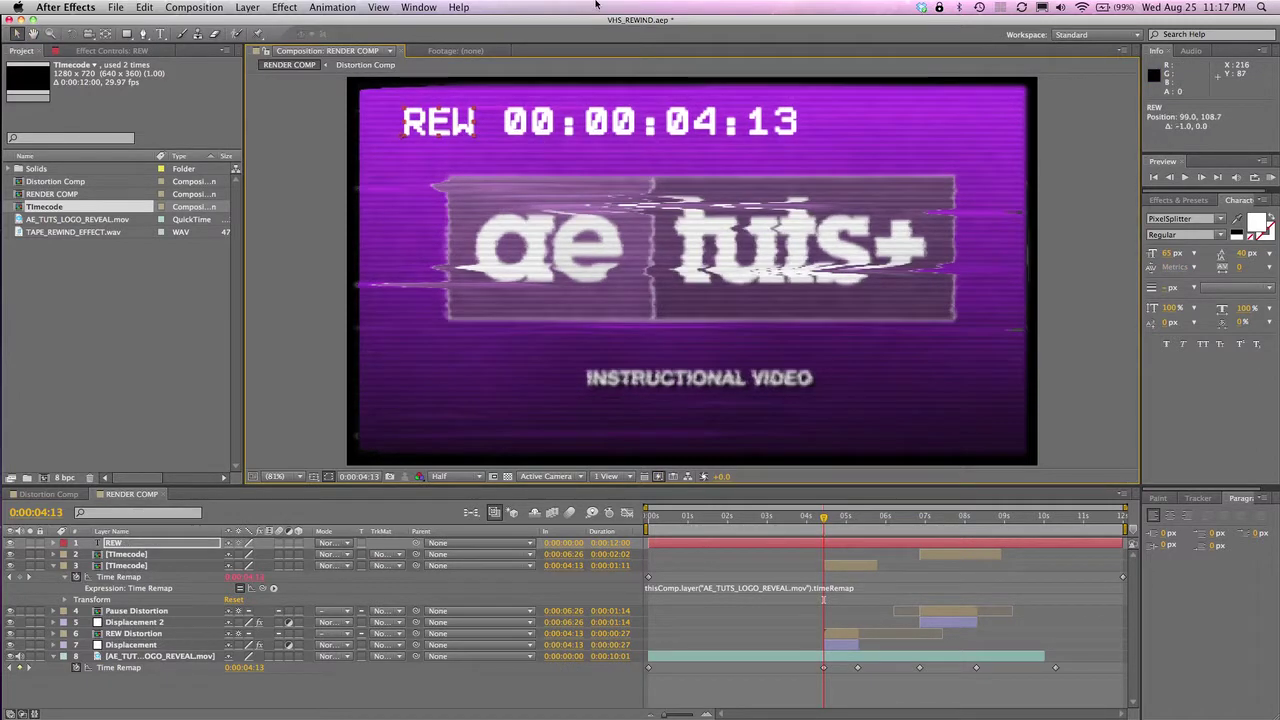
pyautogui.press('Up')
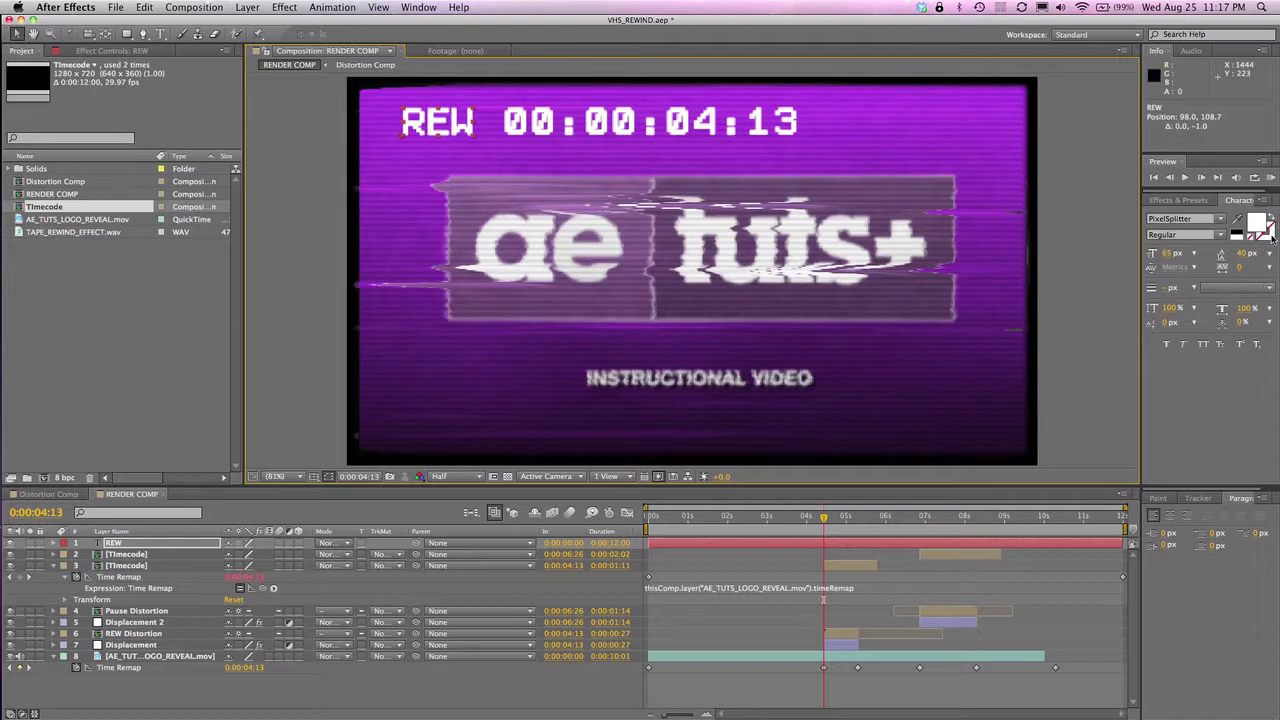
# Step: Trim the REW text layer to start at 0:00:04:13 and end at 0:00:05:09, keeping it selected
pyautogui.click(810, 545)
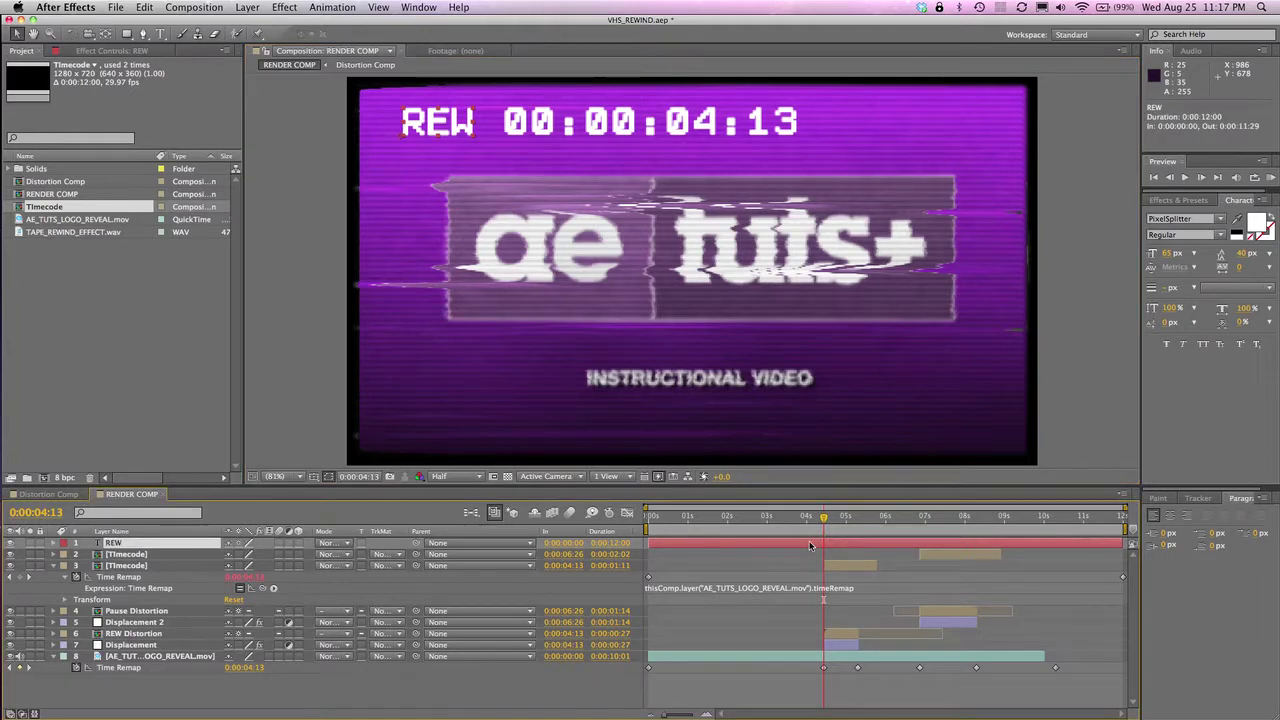
pyautogui.hotkey('alt', '[')
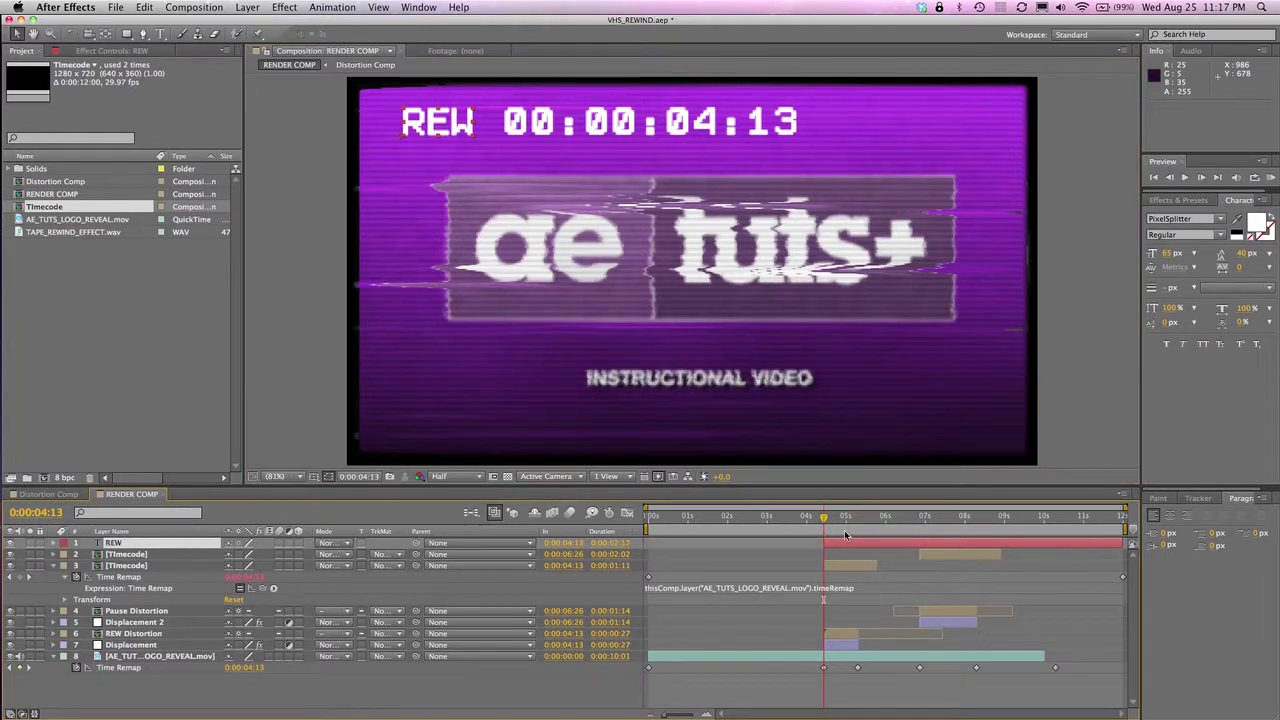
pyautogui.click(850, 518)
pyautogui.moveTo(850, 518); pyautogui.dragTo(858, 522)
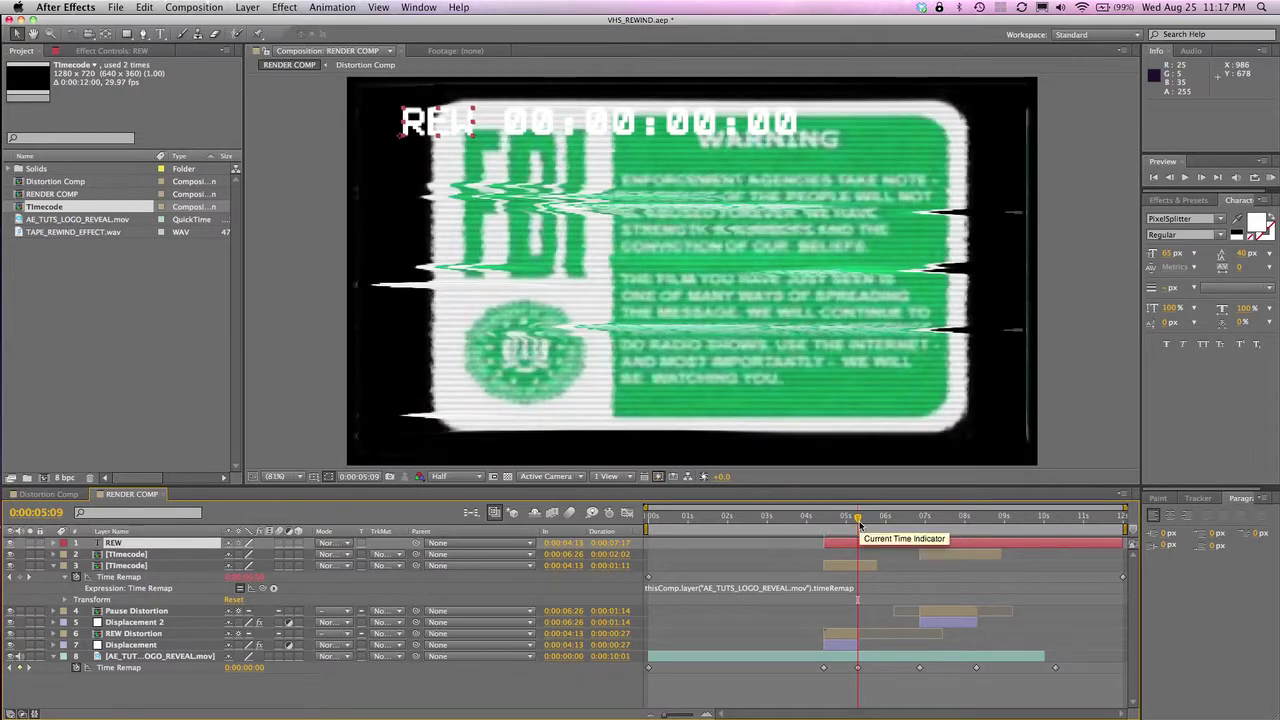
pyautogui.hotkey('alt', ']')
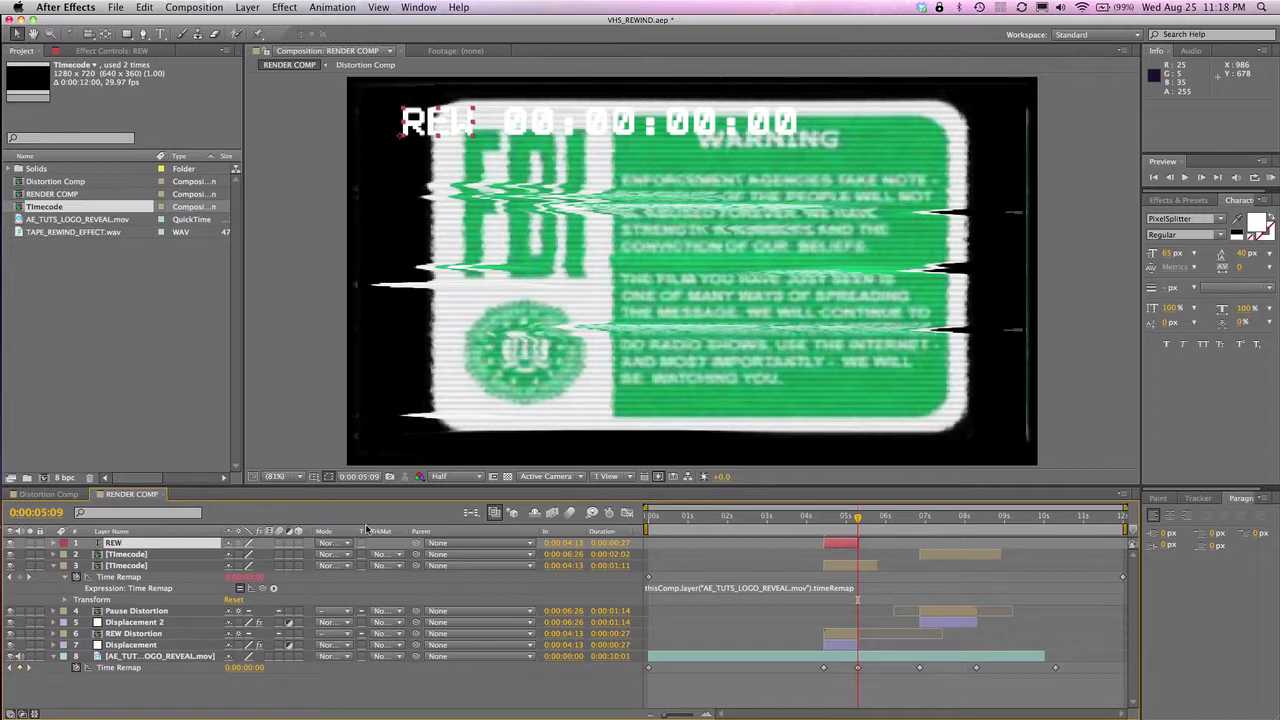
pyautogui.click(118, 543)
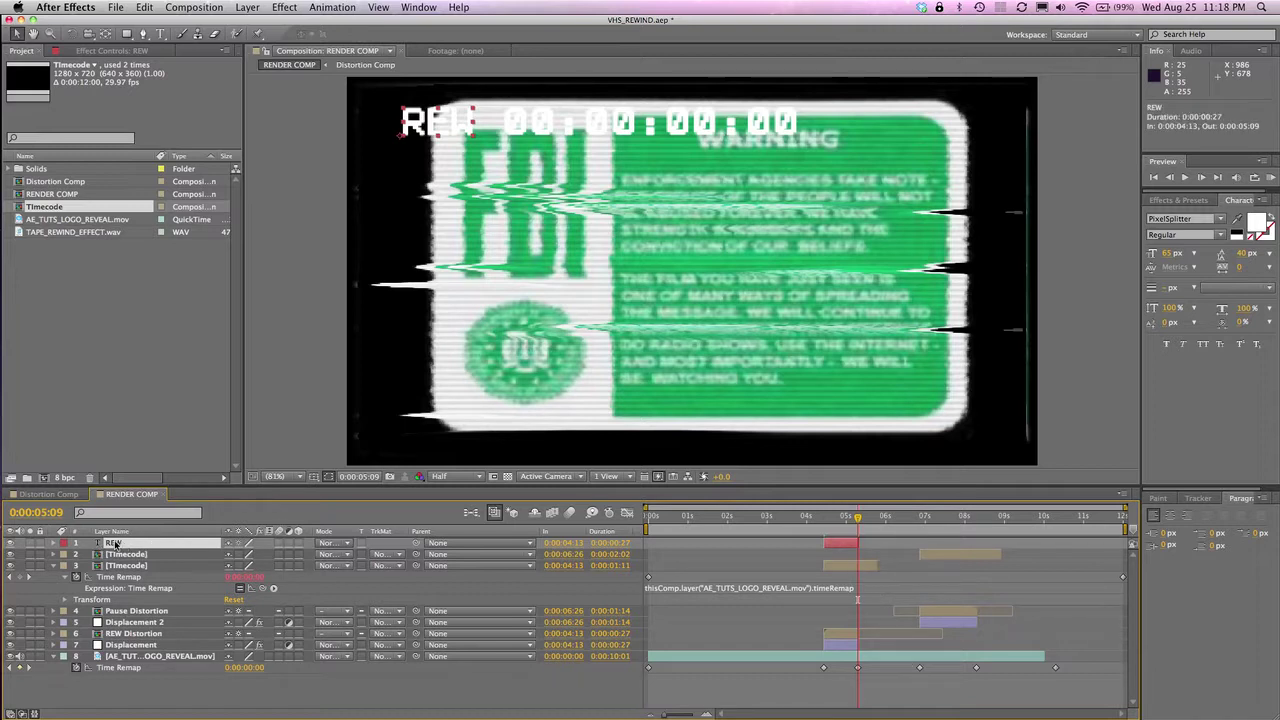
# Step: Duplicate the REW text layer, place the copy beneath the original and change its text to "PLAY"
pyautogui.press('super+d')
pyautogui.moveTo(118, 554); pyautogui.dragTo(117, 555)
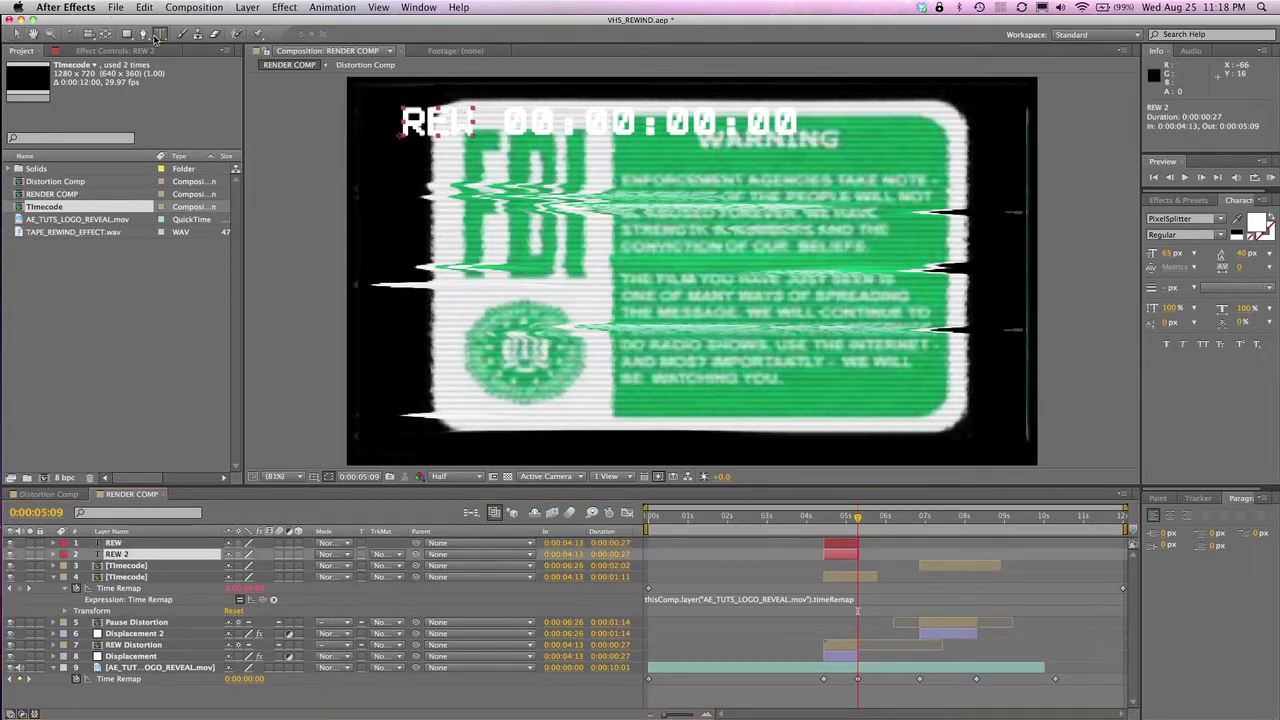
pyautogui.click(160, 34)
pyautogui.doubleClick(448, 126)
pyautogui.write('REW')
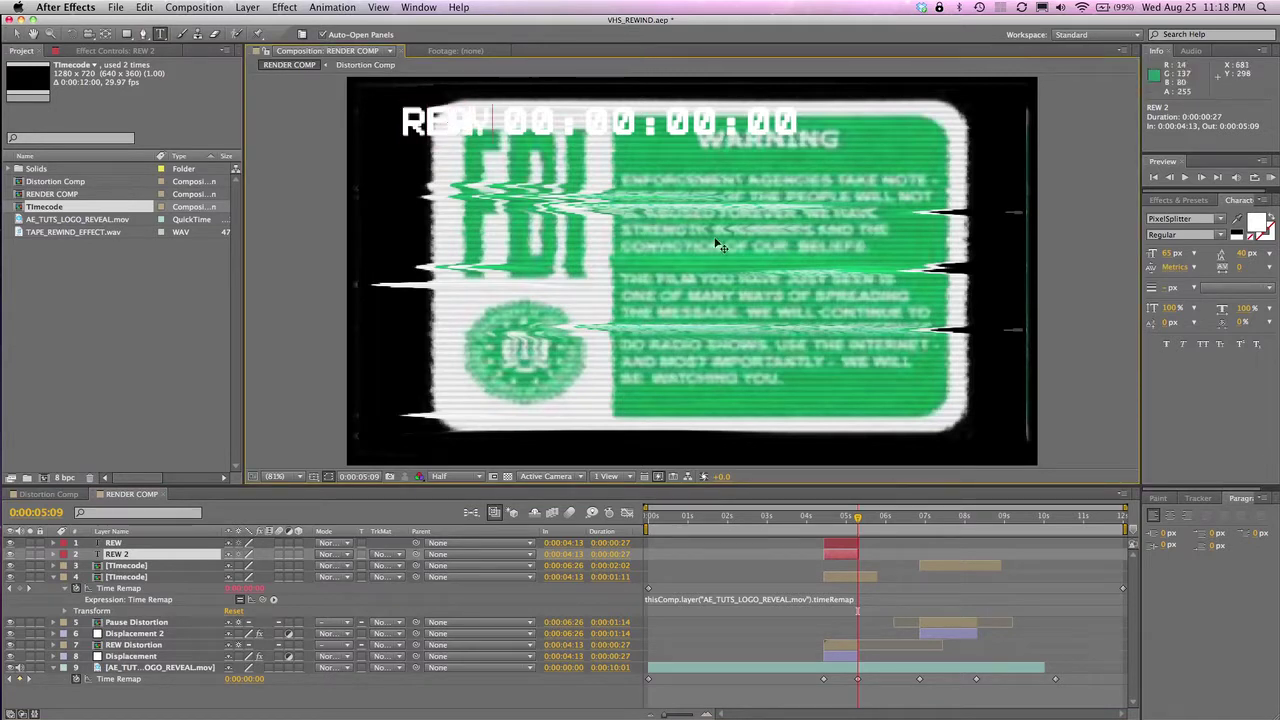
pyautogui.moveTo(841, 545); pyautogui.dragTo(877, 547)
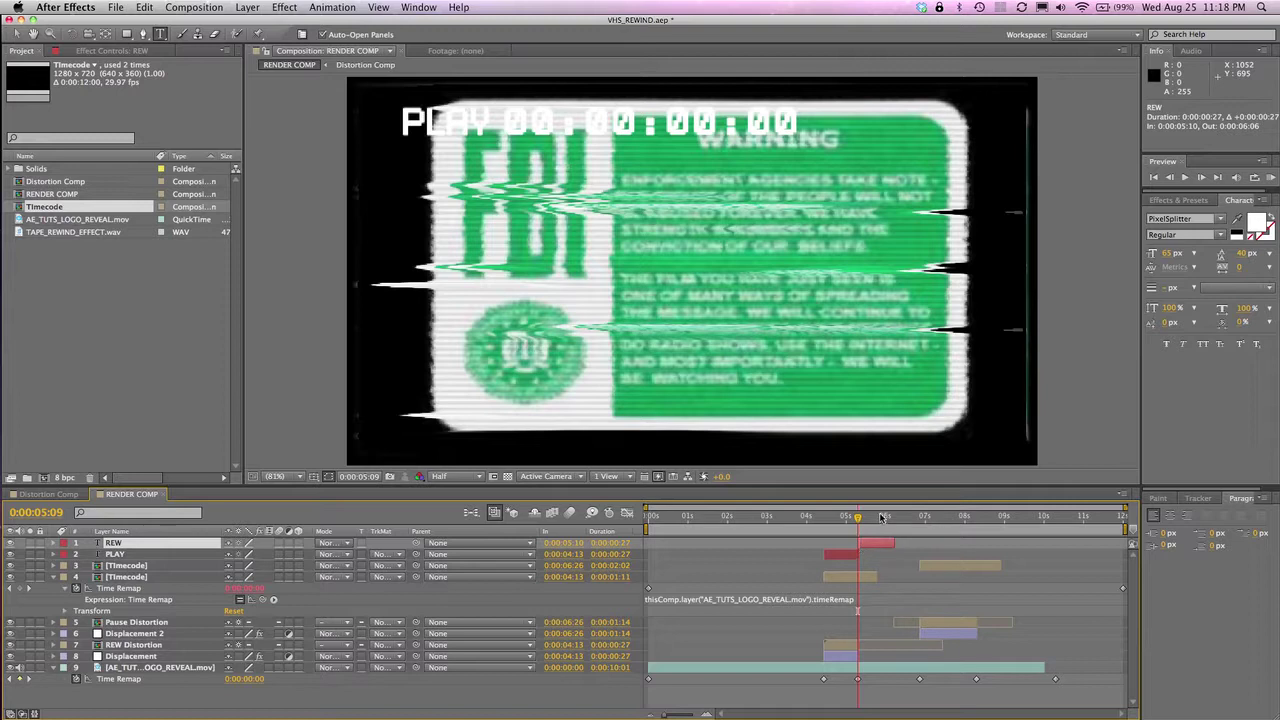
pyautogui.moveTo(870, 516); pyautogui.dragTo(876, 516)
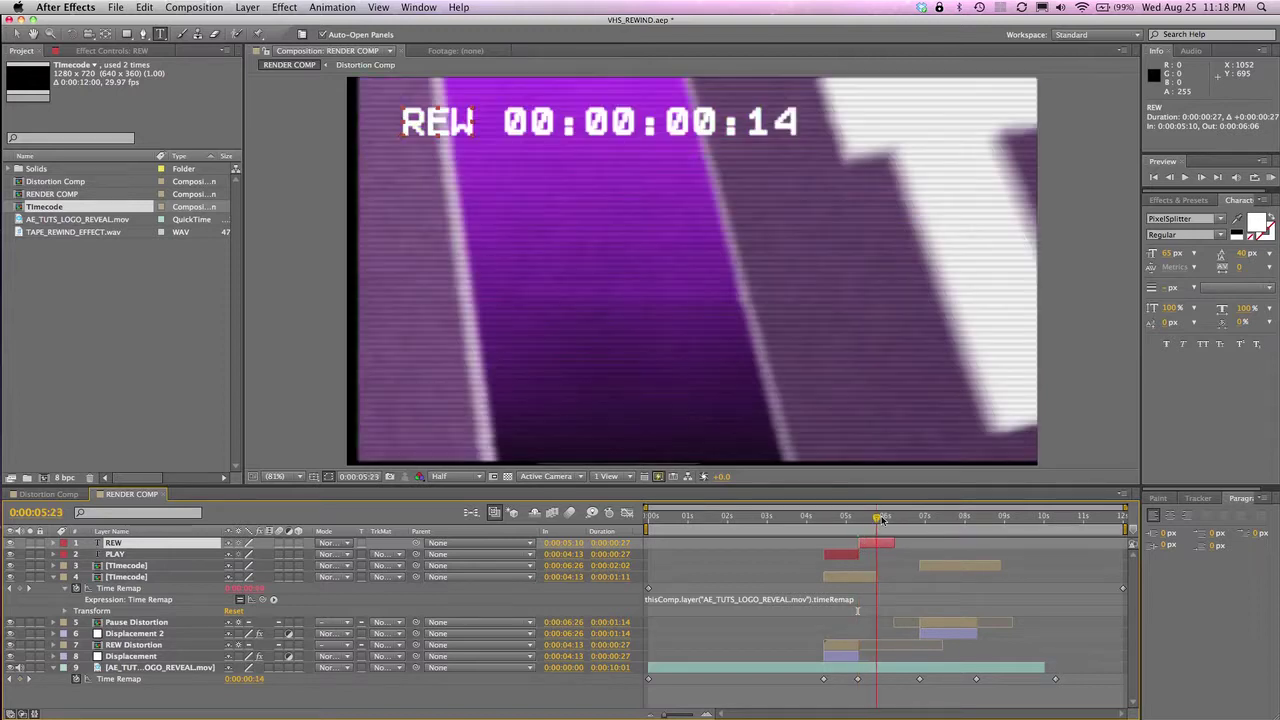
pyautogui.hotkey('alt', ']')
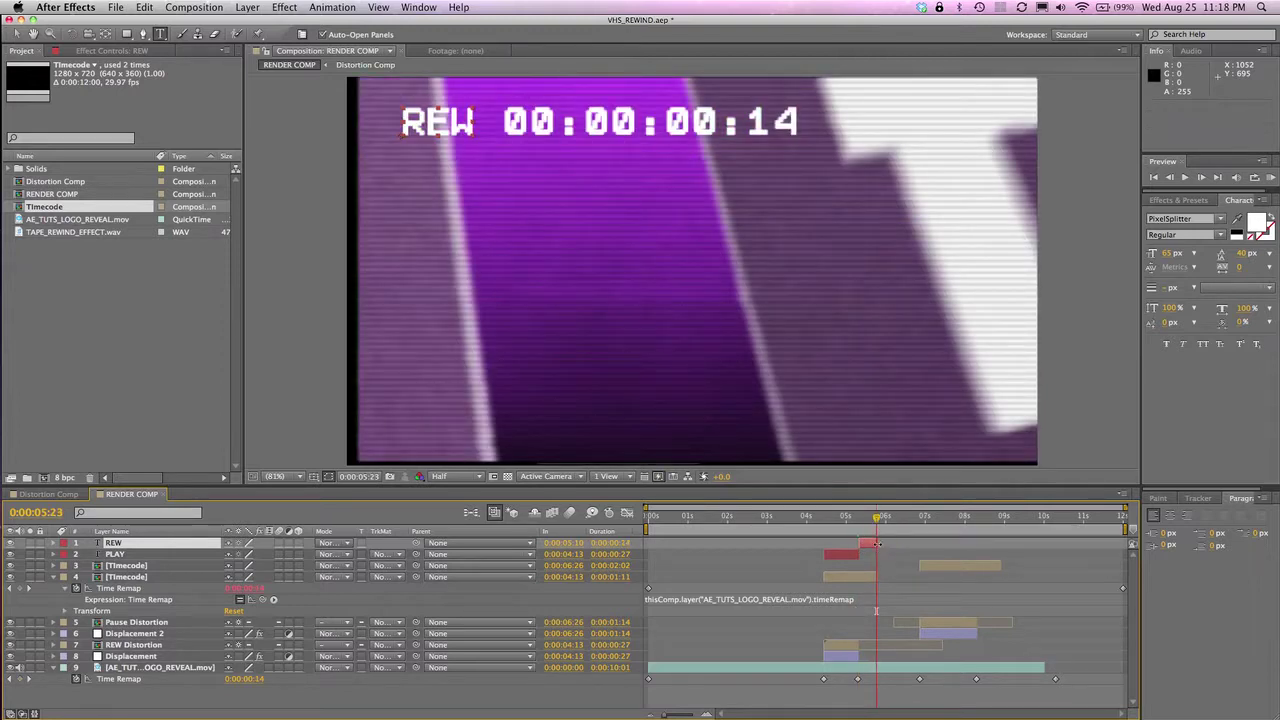
pyautogui.moveTo(876, 518); pyautogui.dragTo(865, 522)
pyautogui.press('super+z')
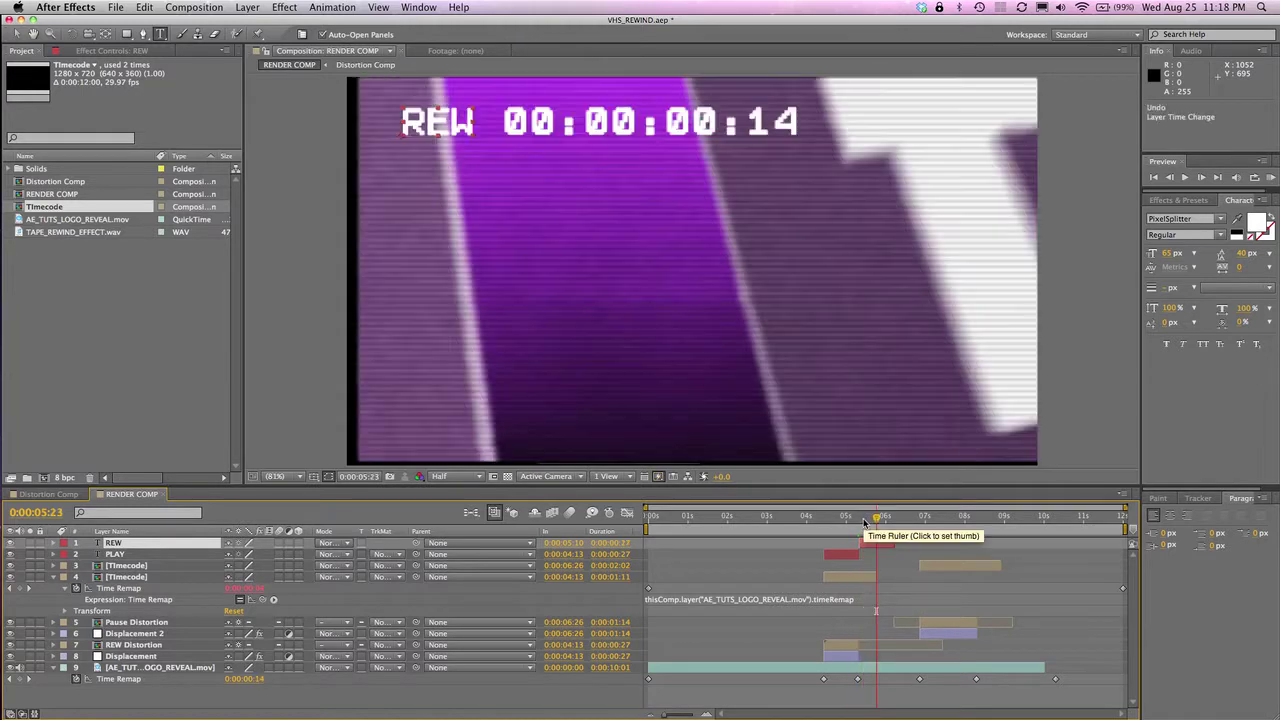
# Step: Move the PLAY layer to start at 0:00:05:10 and trim its end to 0:00:05:23
pyautogui.click(858, 519)
pyautogui.moveTo(842, 559)
pyautogui.mouseDown()
pyautogui.moveTo(881, 558)
pyautogui.moveTo(859, 558)
pyautogui.mouseUp()
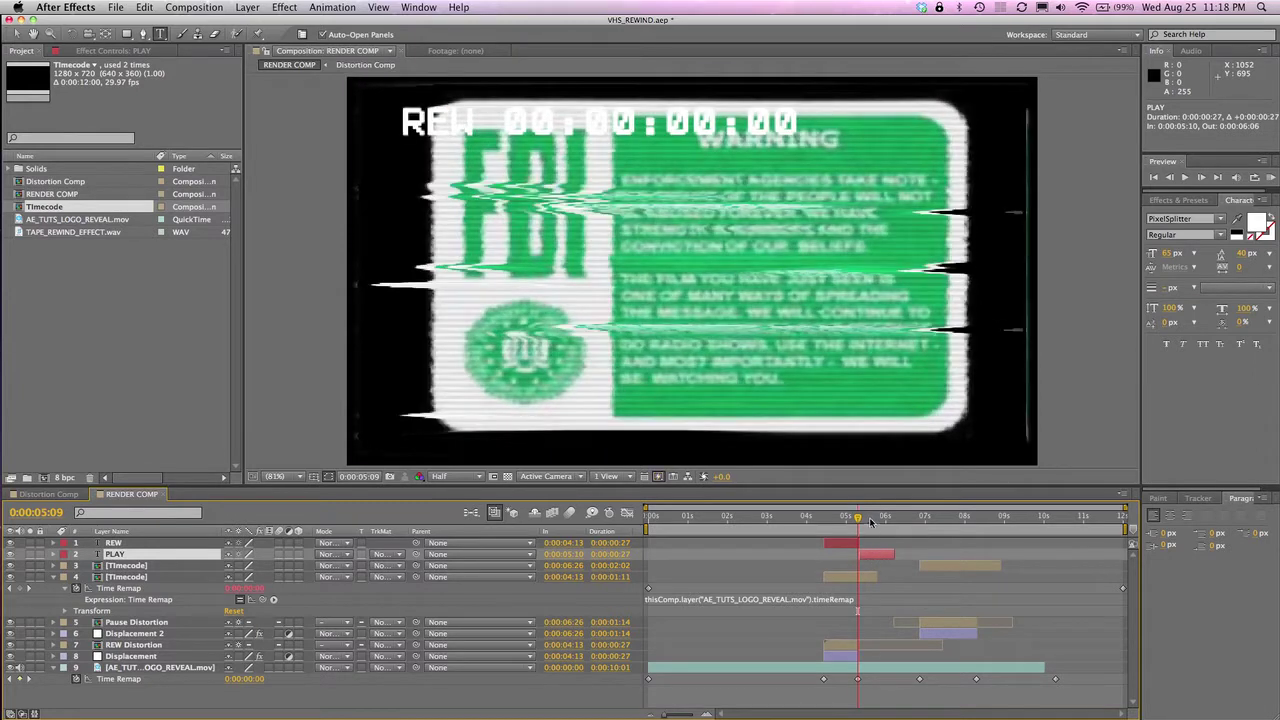
pyautogui.click(877, 519)
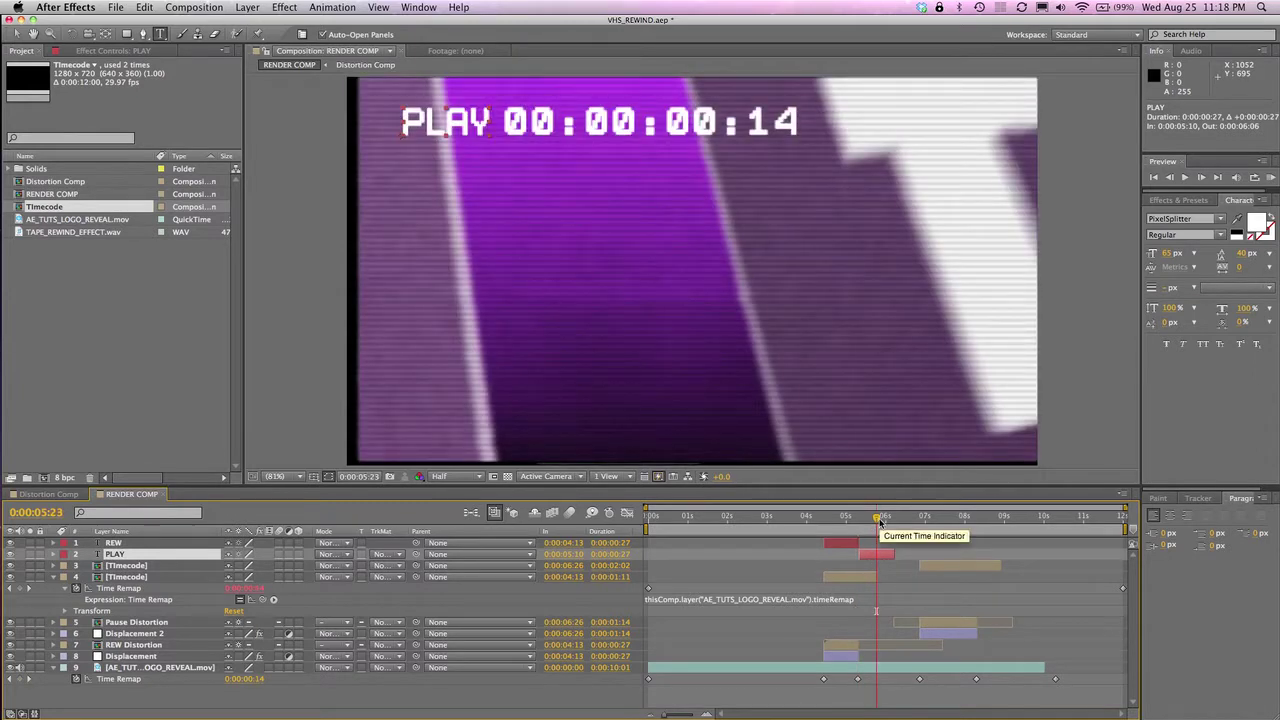
pyautogui.moveTo(880, 520)
pyautogui.mouseDown()
pyautogui.moveTo(852, 517)
pyautogui.moveTo(877, 517)
pyautogui.mouseUp()
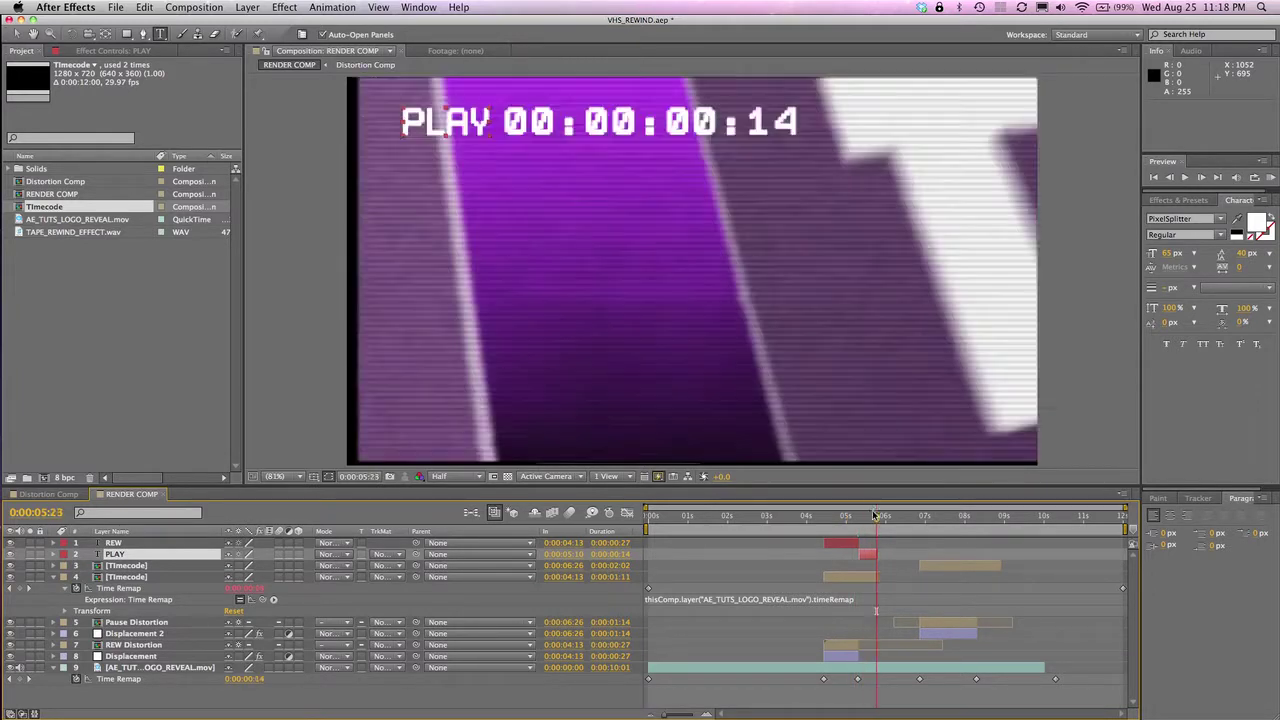
# Step: Duplicate the REW and PLAY layers, timing one REW from 0:00:06:26 to 0:00:08:09 and one PLAY from 0:00:08:10 to 0:00:08:27
pyautogui.keyDown('shift'); pyautogui.click(115, 545); pyautogui.keyUp('shift')
pyautogui.press('super+d')
pyautogui.moveTo(118, 546); pyautogui.dragTo(117, 582)
pyautogui.moveTo(844, 552); pyautogui.dragTo(977, 553)
pyautogui.click(945, 545)
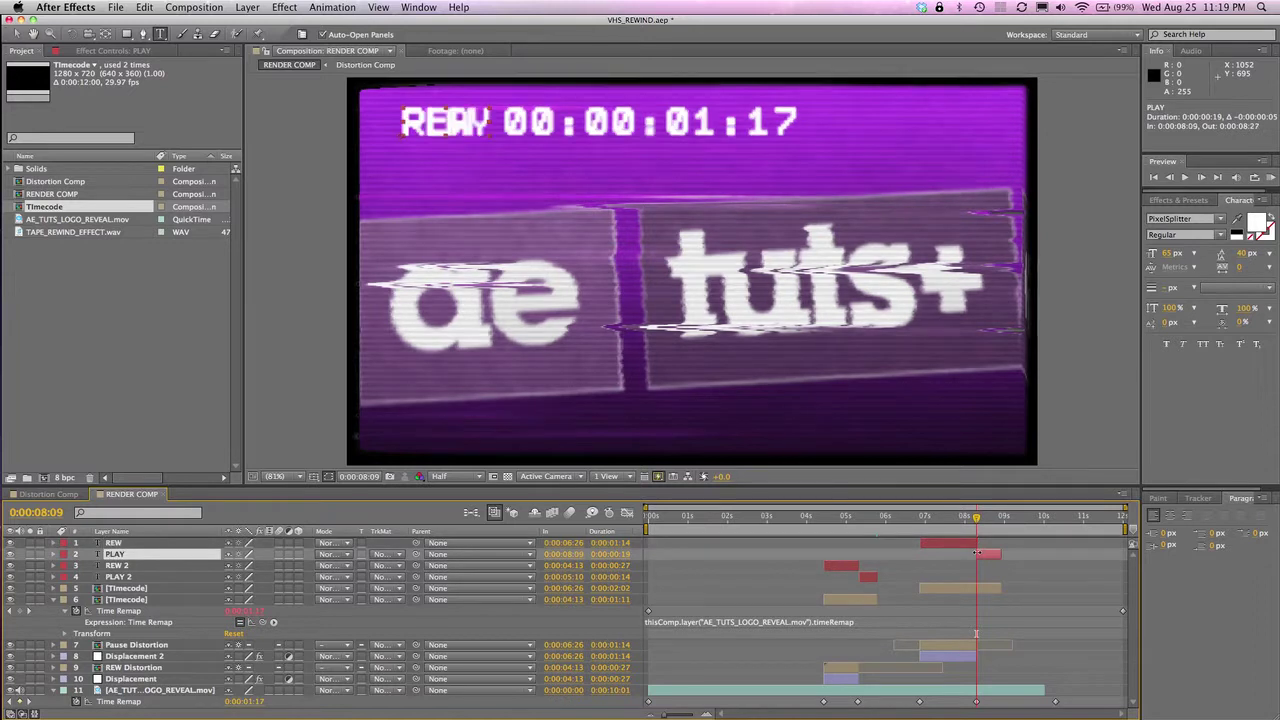
pyautogui.moveTo(978, 553); pyautogui.dragTo(979, 553)
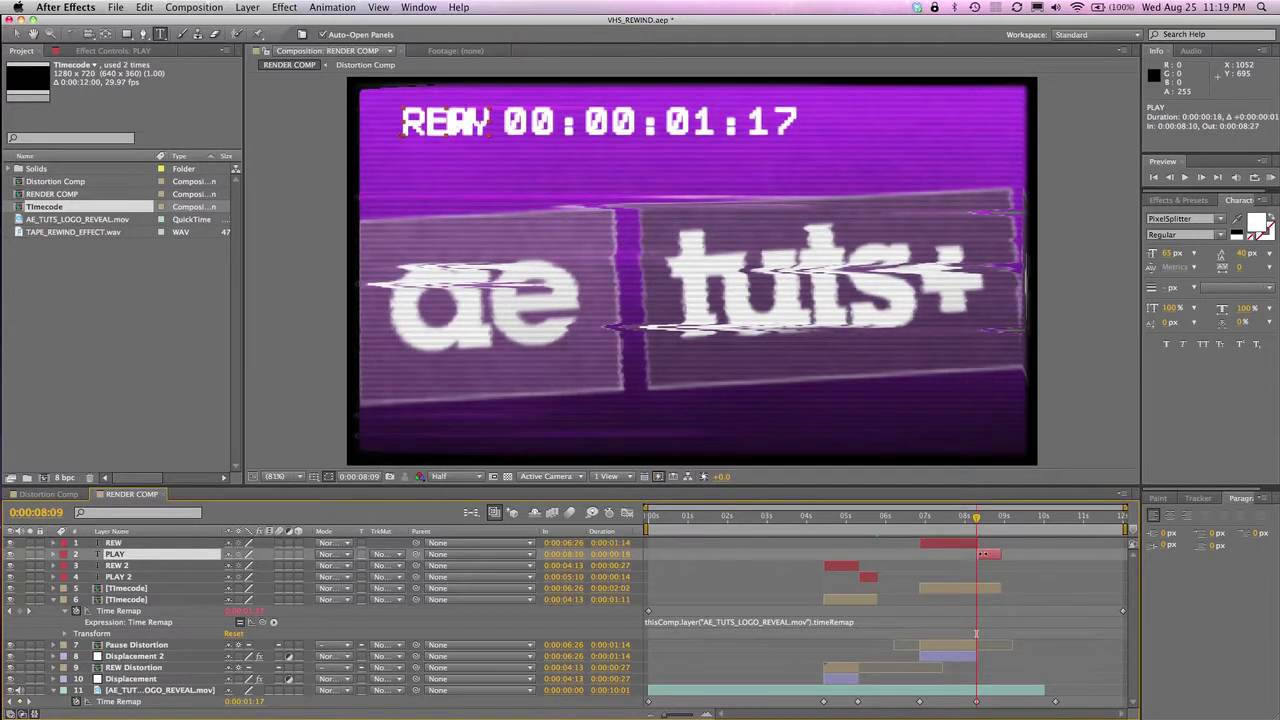
# Step: At 0:00:07:09, change the text of the REW layer that starts at 0:00:06:26 to "PAUSE"
pyautogui.click(938, 518)
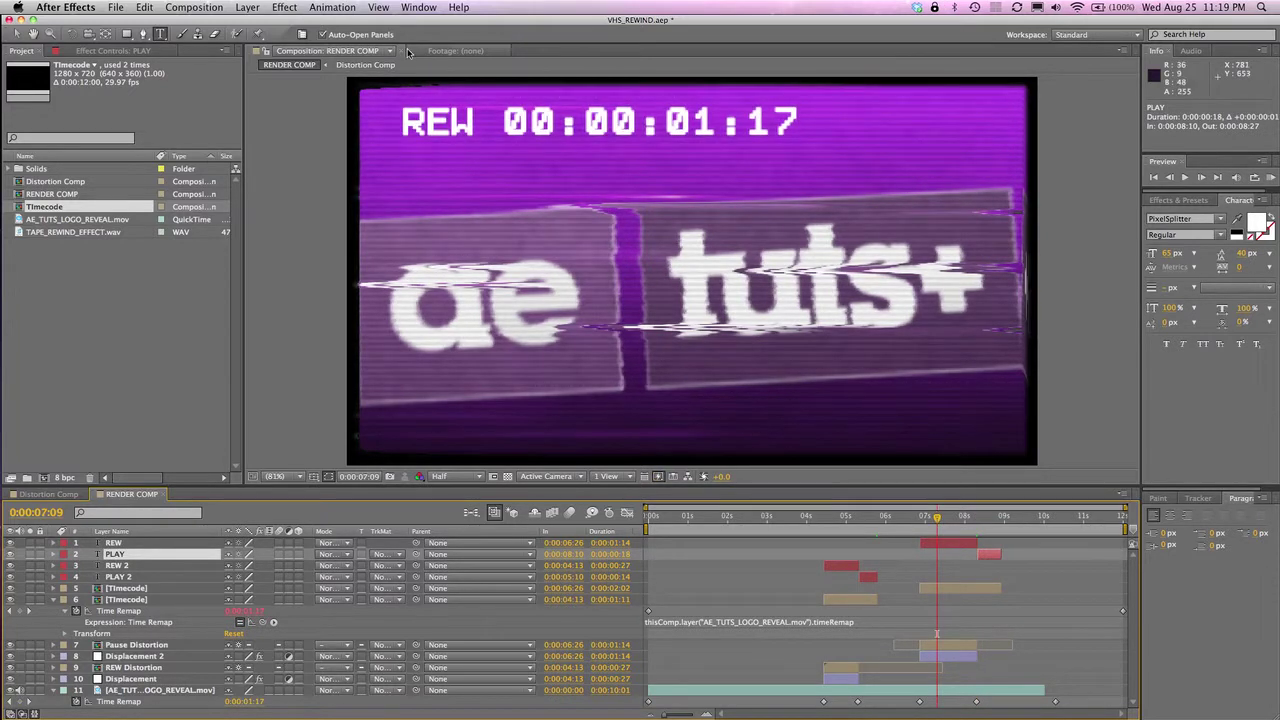
pyautogui.doubleClick(449, 124)
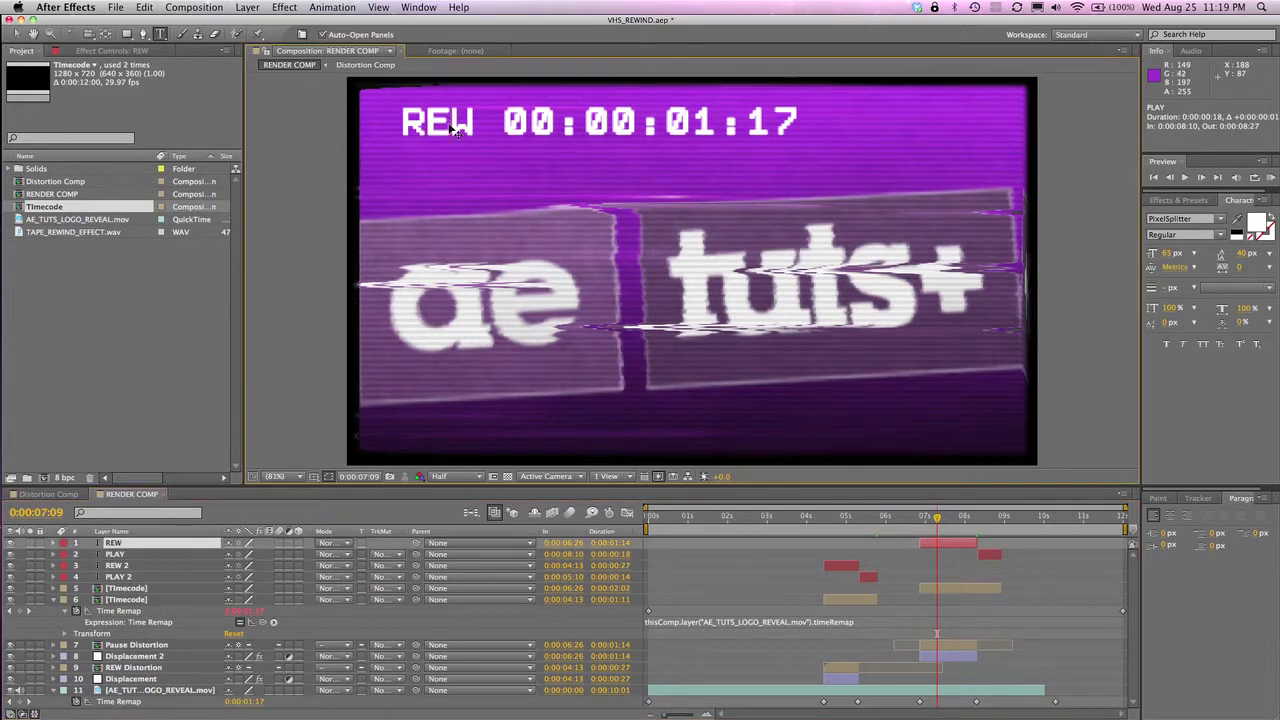
pyautogui.write('PAUSE')
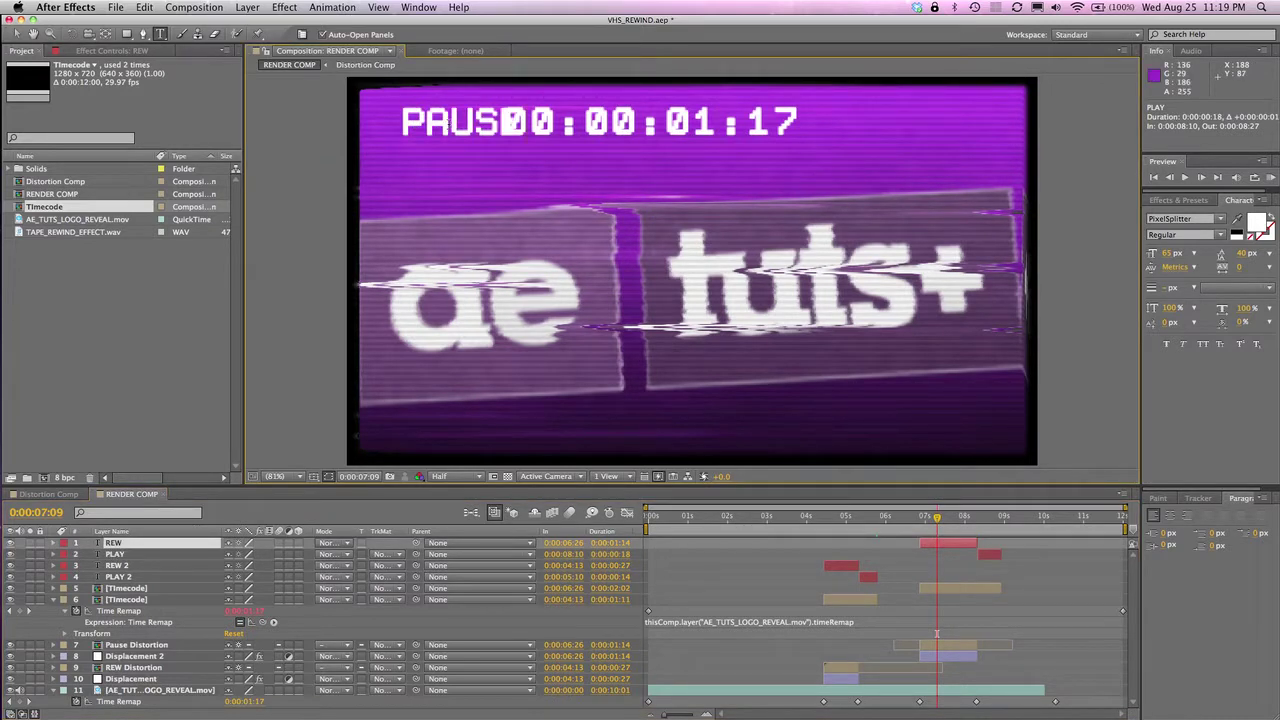
# Step: Nudge the PAUSE text left to position 46, 108.7 so it clears the timecode digits
pyautogui.click(22, 34)
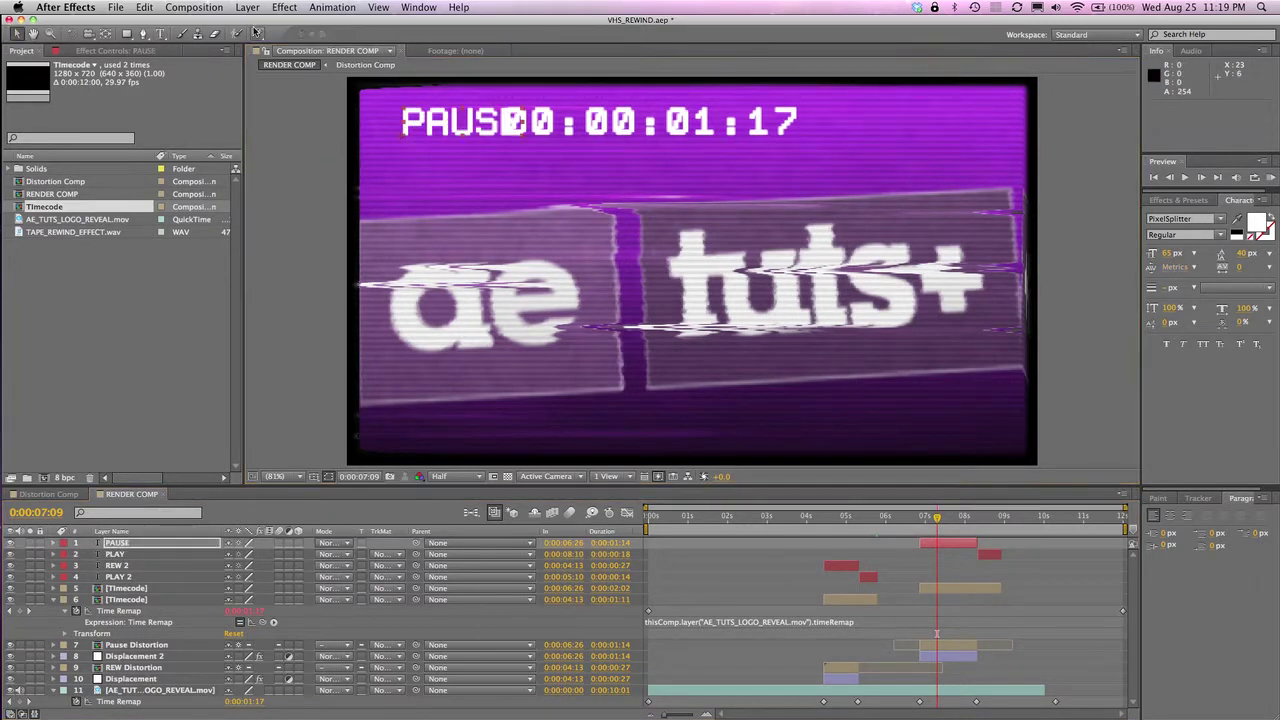
pyautogui.press('Left')
pyautogui.press('Left')
pyautogui.press('Left')
pyautogui.press('Left')
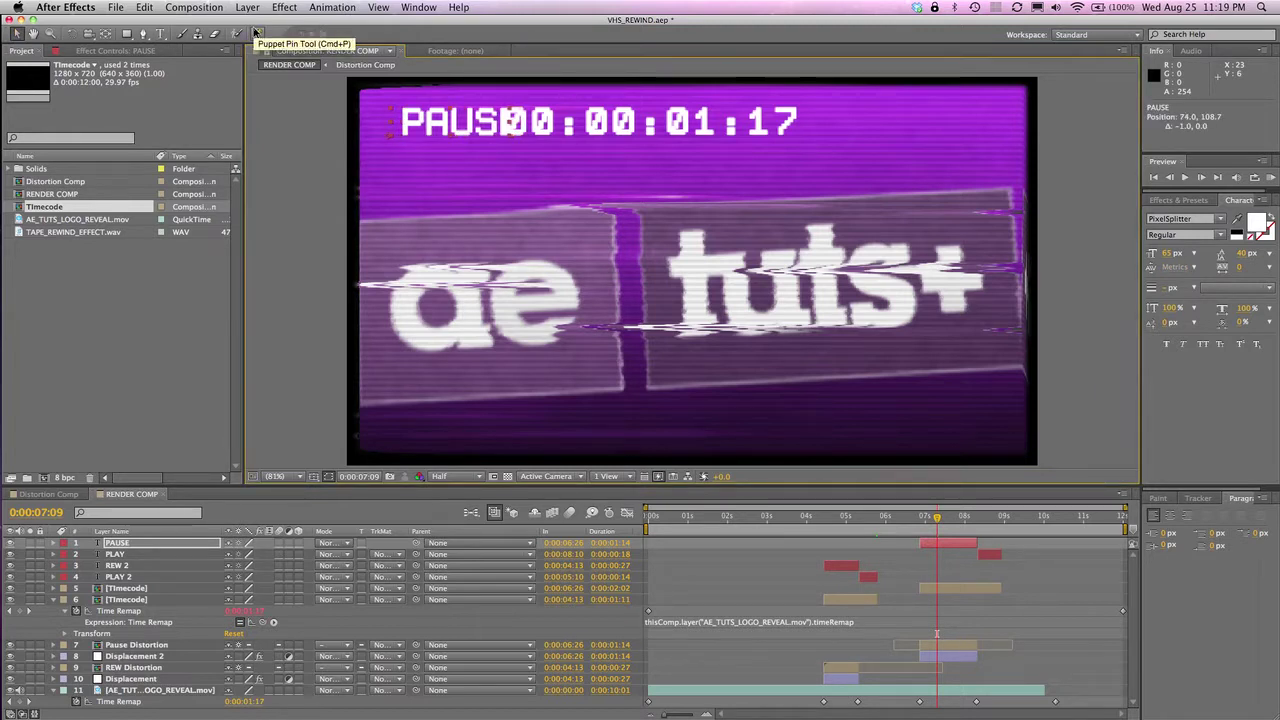
pyautogui.press('Left')
pyautogui.press('Left')
pyautogui.press('Left')
pyautogui.press('Left')
pyautogui.press('Left')
pyautogui.press('Left')
pyautogui.press('Left')
pyautogui.press('Left')
pyautogui.press('Left')
pyautogui.press('Left')
pyautogui.press('Left')
pyautogui.press('Left')
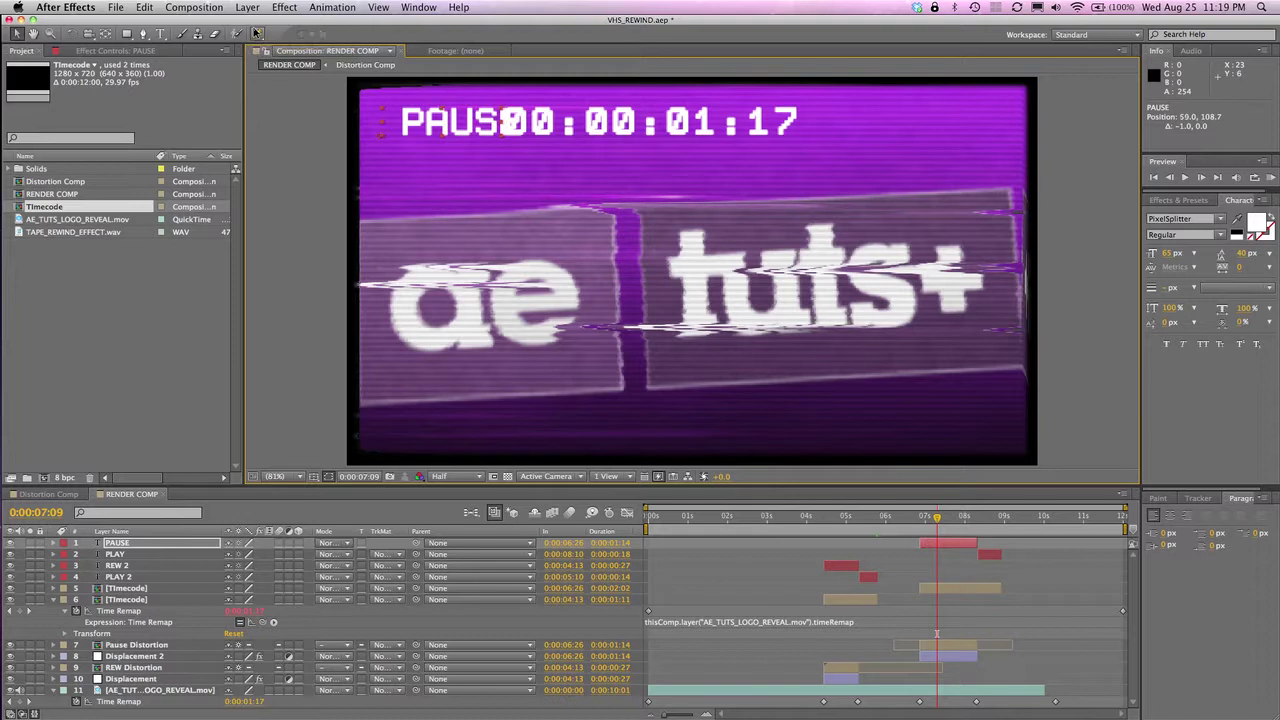
pyautogui.press('Left')
pyautogui.press('Left')
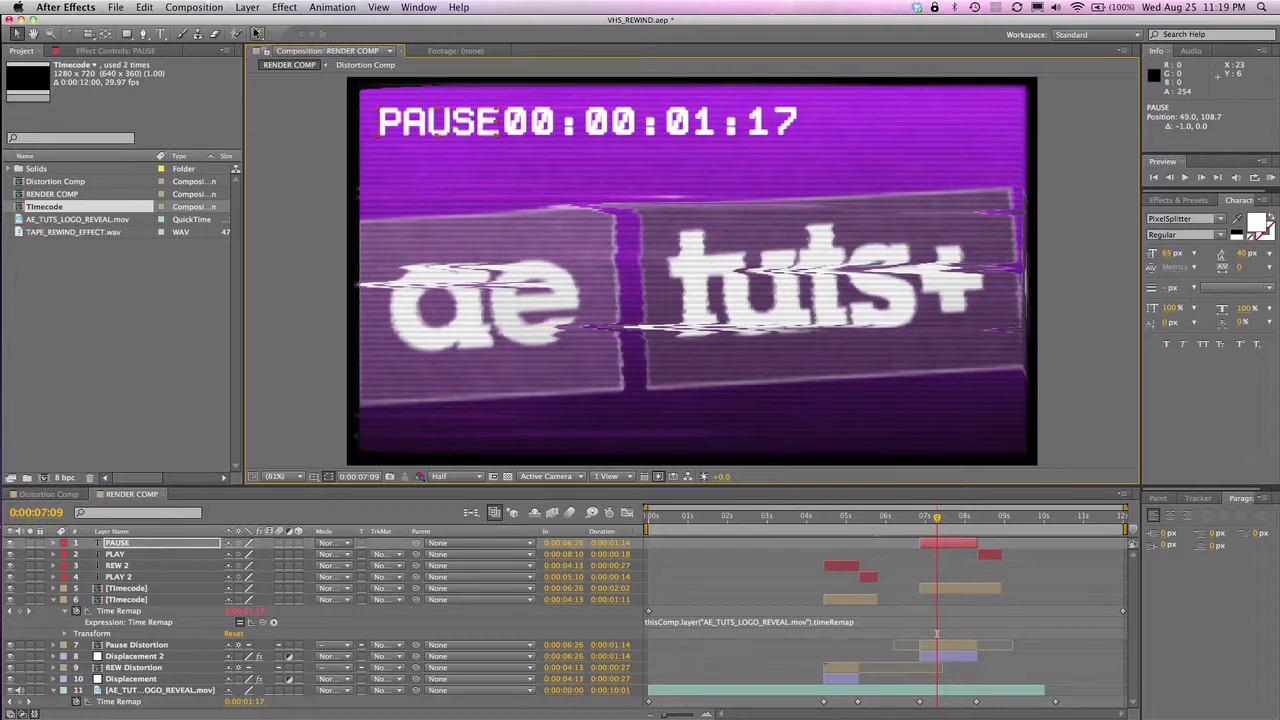
pyautogui.press('Left')
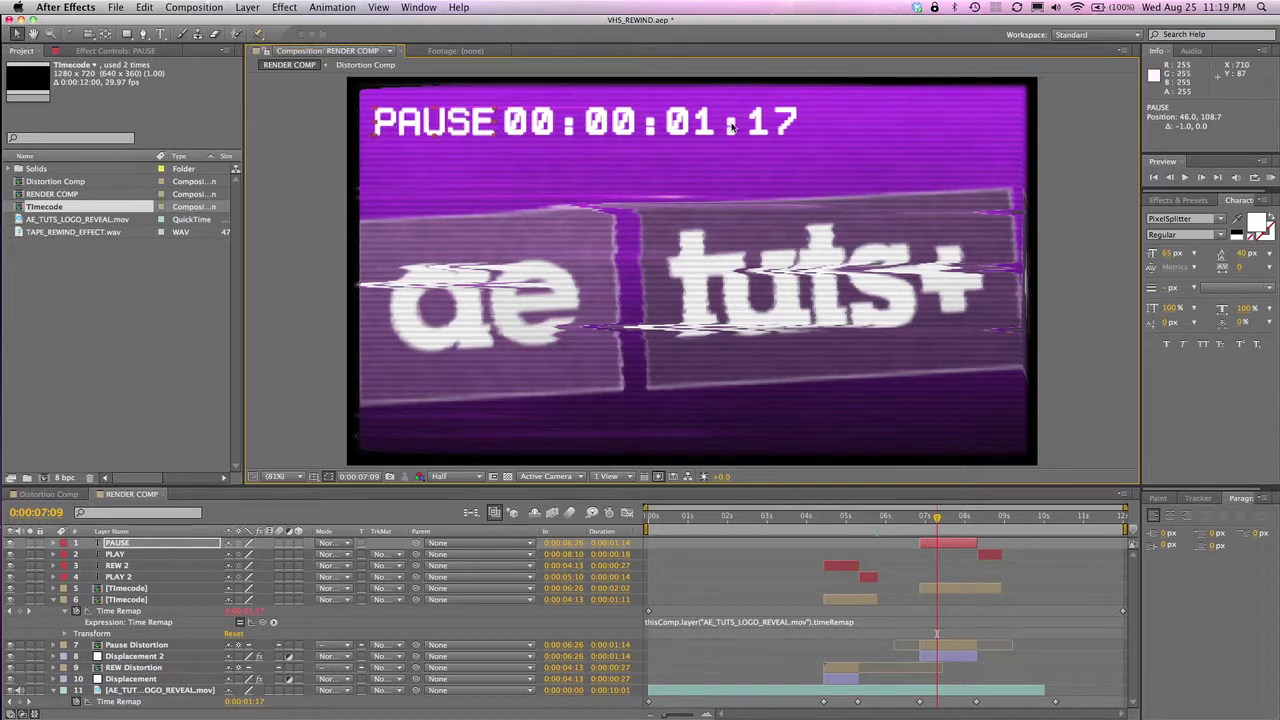
# Step: At 0:00:08:27, apply Fast Blur with a Blurriness of 2.0 to all four text labels and both Timecode layers
pyautogui.moveTo(995, 517)
pyautogui.mouseDown()
pyautogui.moveTo(977, 520)
pyautogui.moveTo(999, 518)
pyautogui.mouseUp()
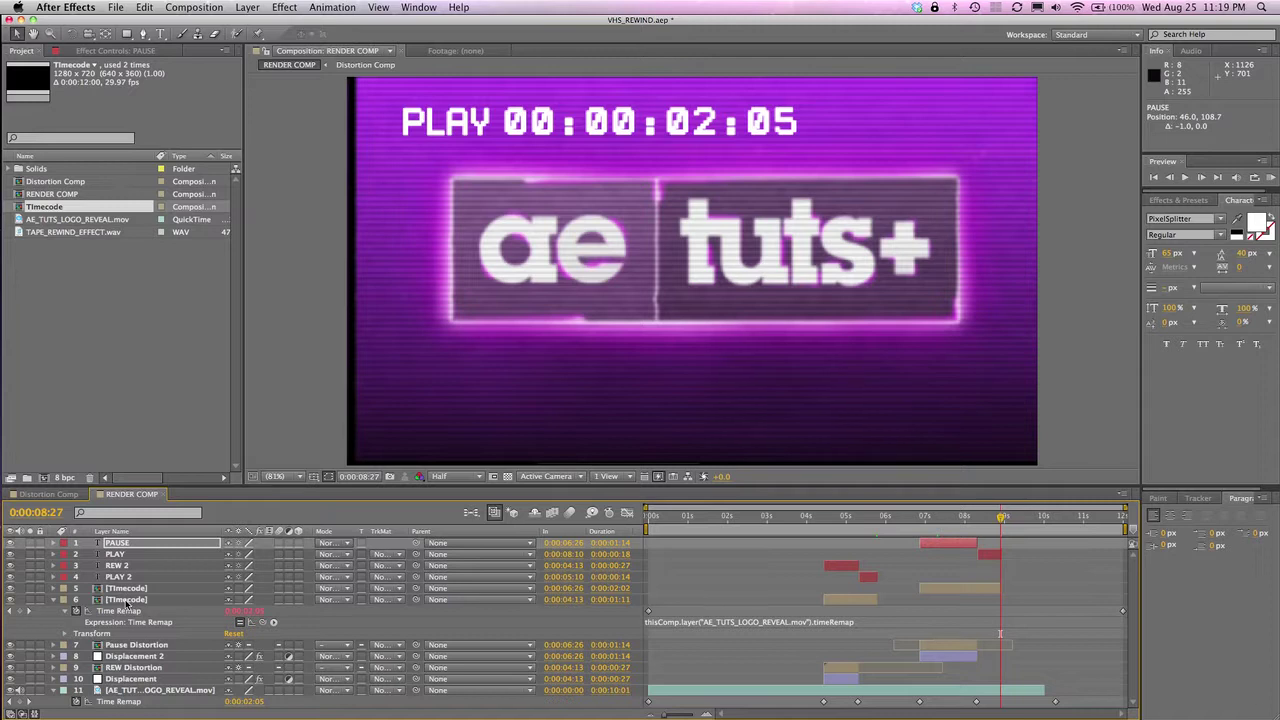
pyautogui.keyDown('shift'); pyautogui.click(125, 600); pyautogui.keyUp('shift')
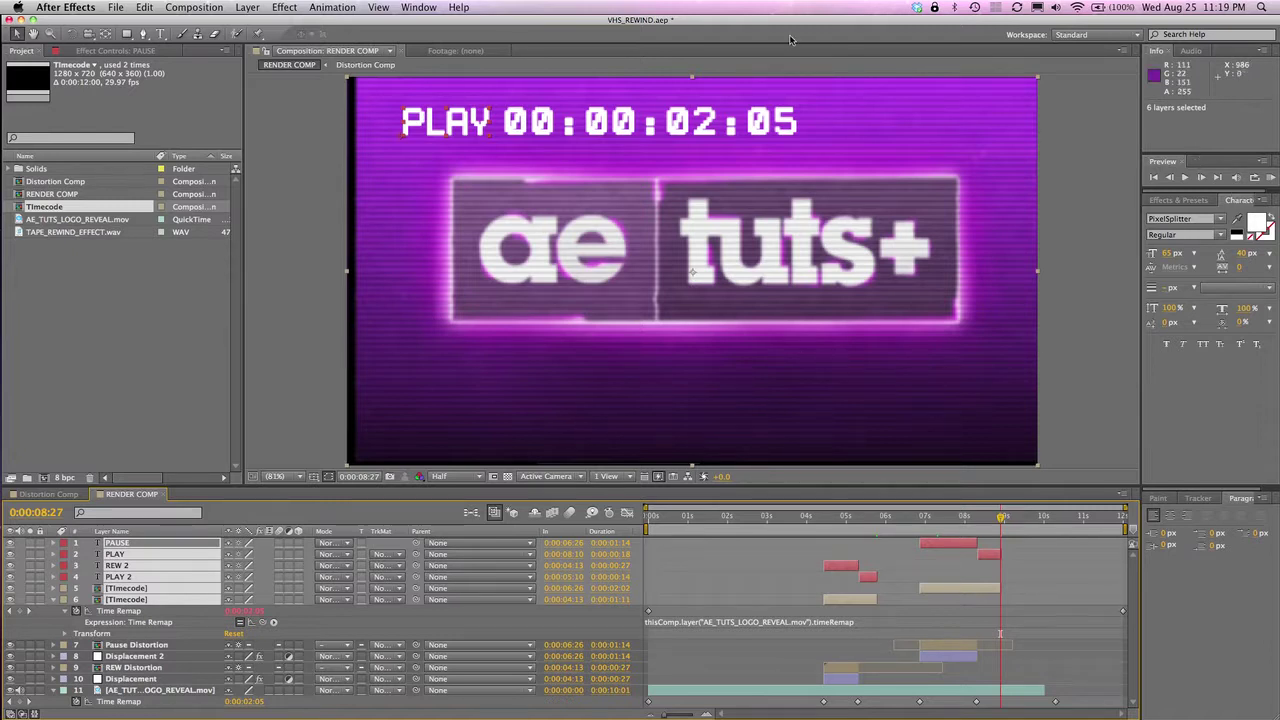
pyautogui.click(1178, 200)
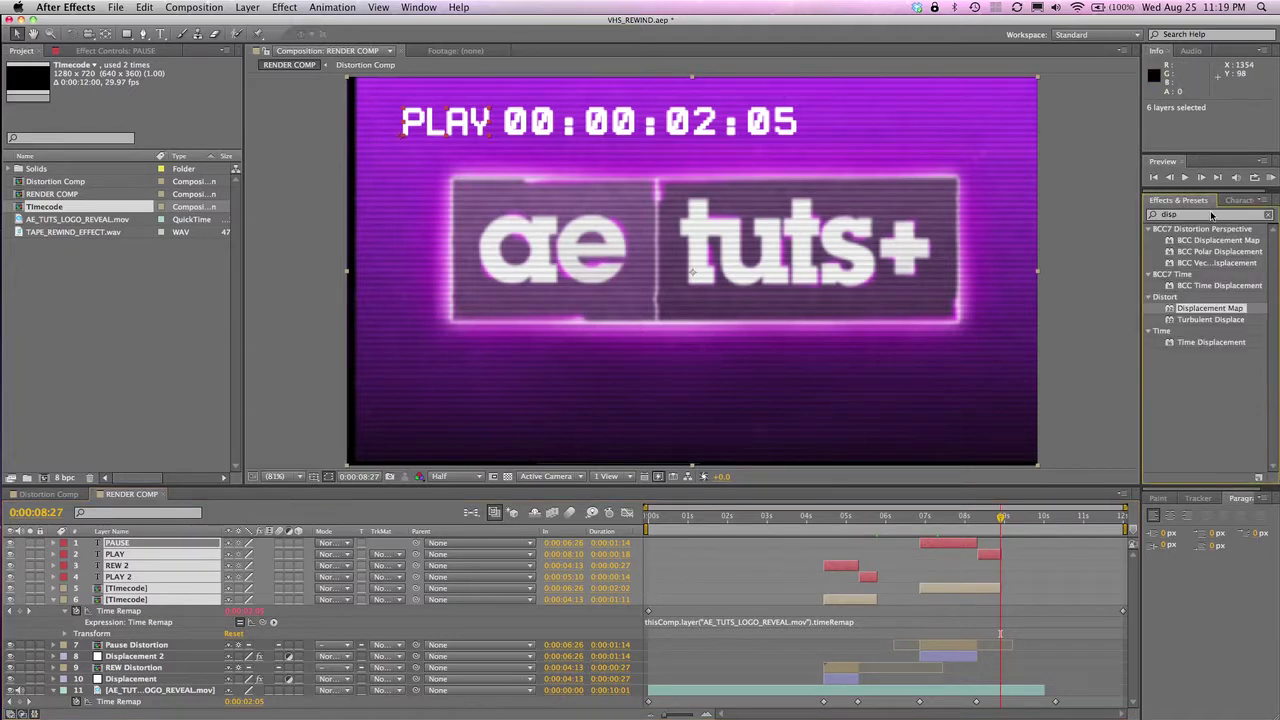
pyautogui.write('fast')
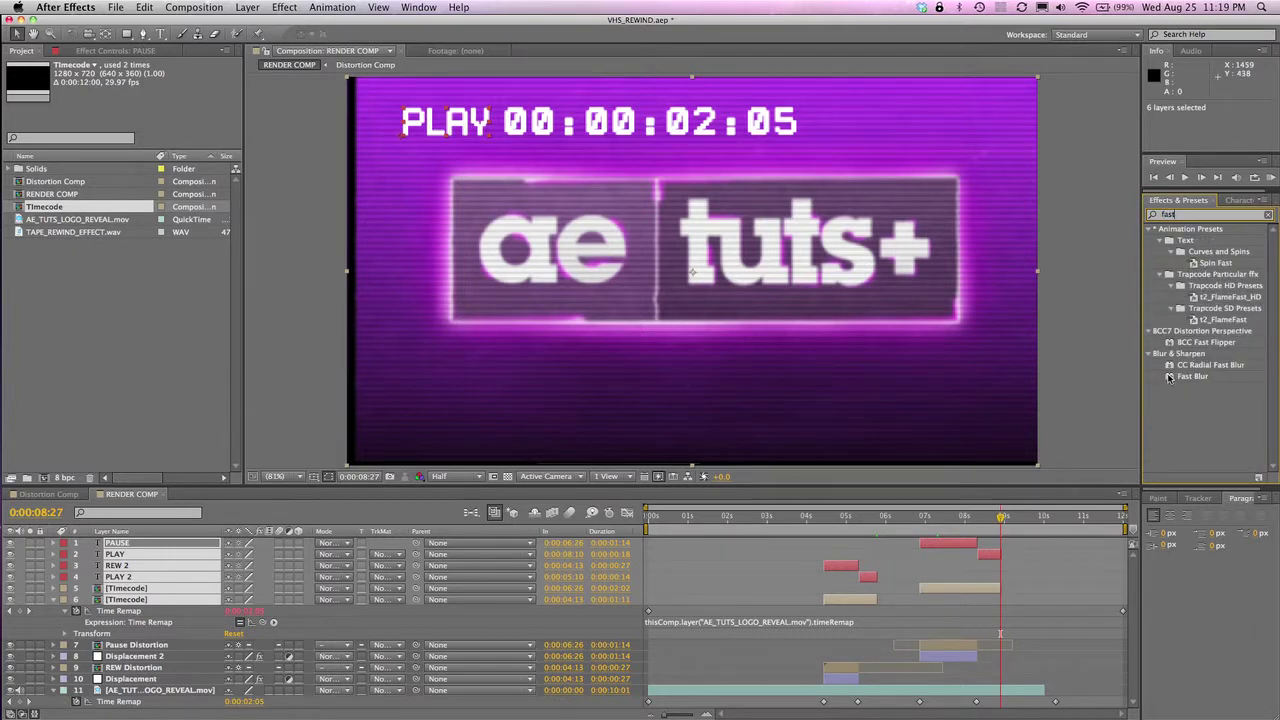
pyautogui.doubleClick(1192, 376)
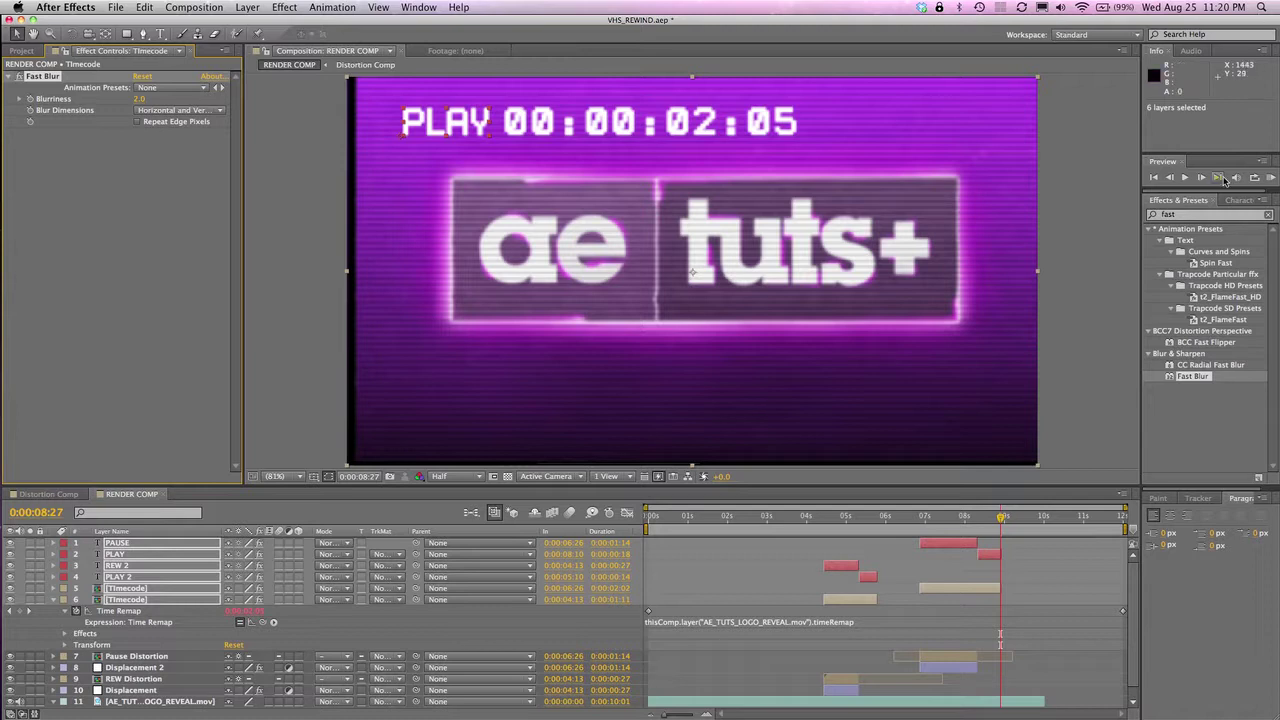
# Step: Apply the Displacement Map effect to the same six text and Timecode layers
pyautogui.click(1178, 218)
pyautogui.write('di')
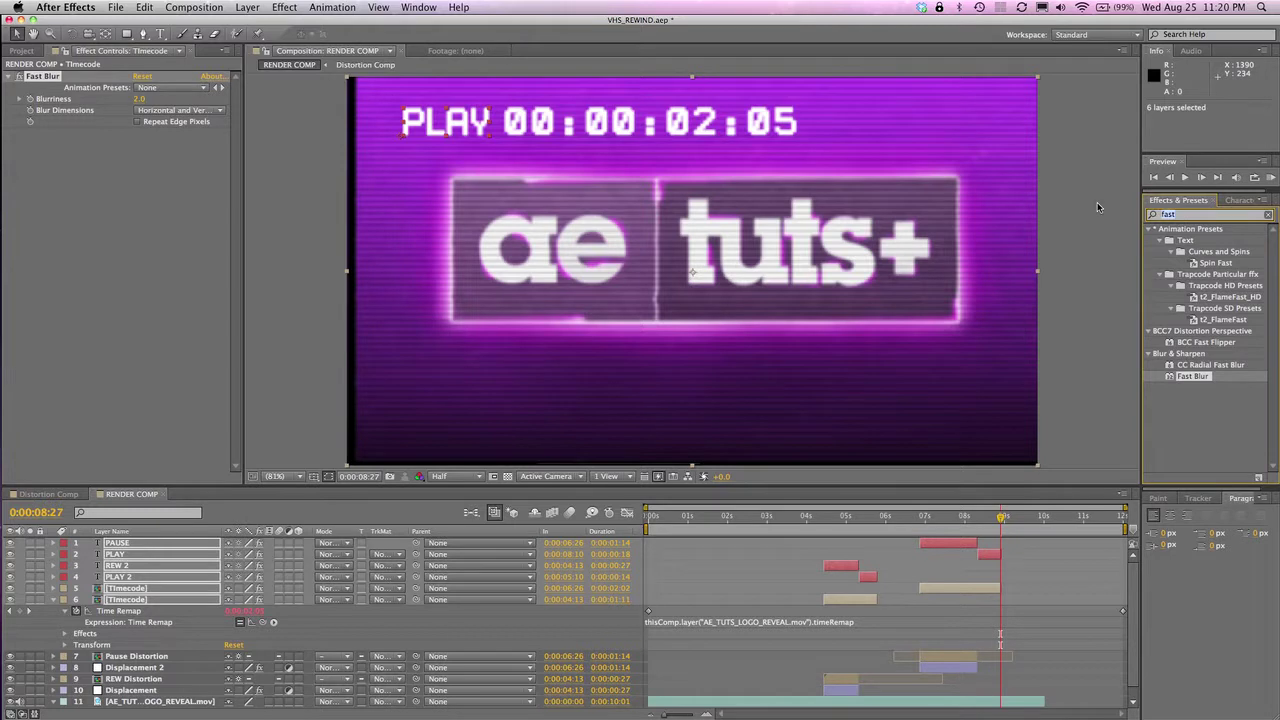
pyautogui.write('s')
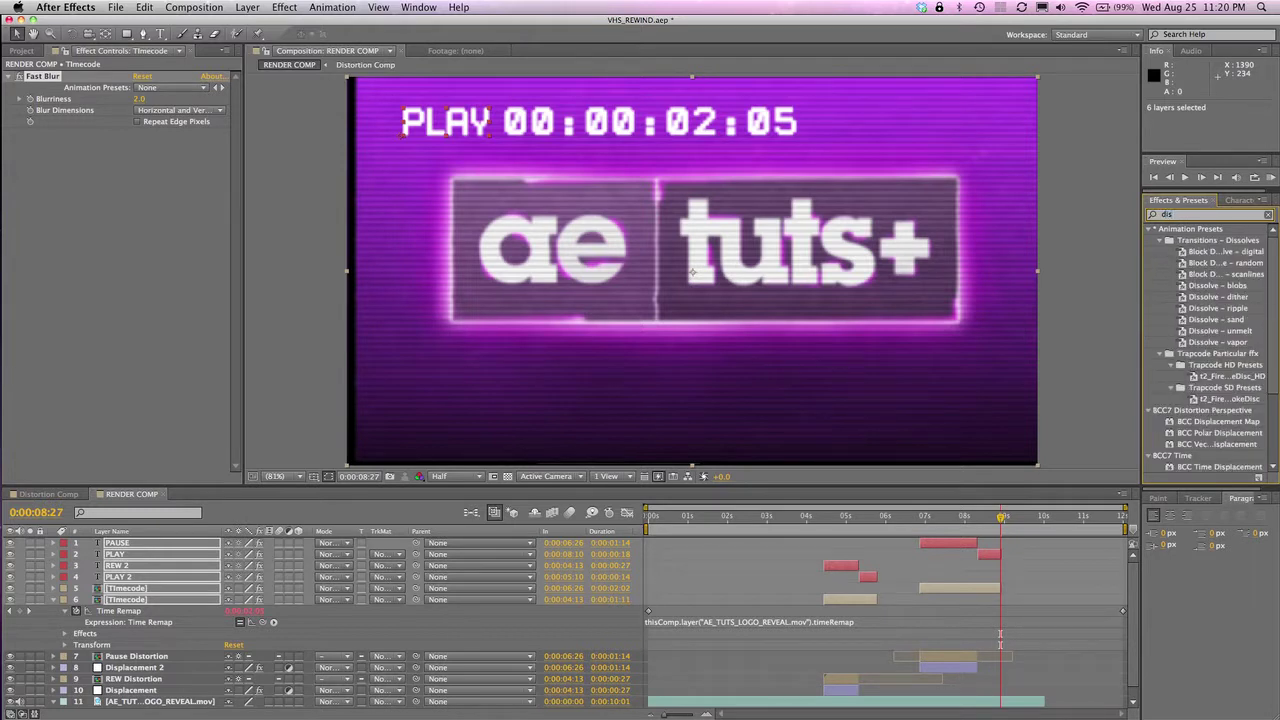
pyautogui.write('pl')
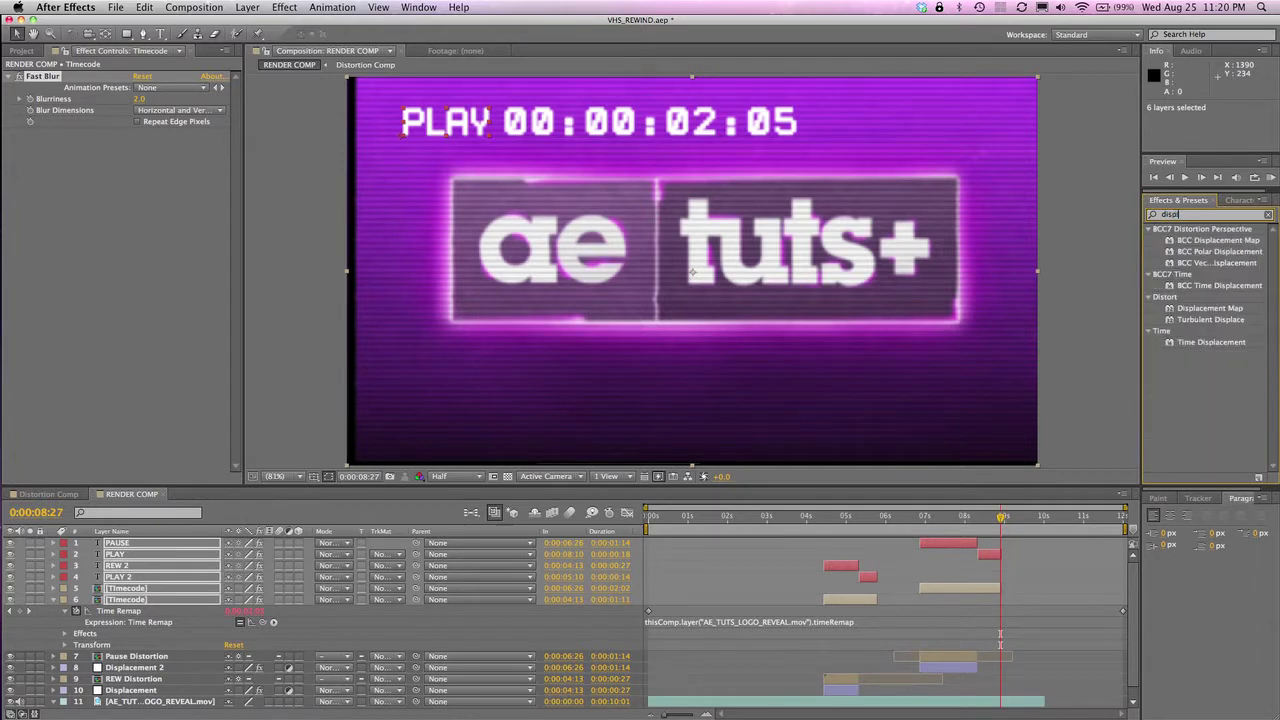
pyautogui.doubleClick(1170, 310)
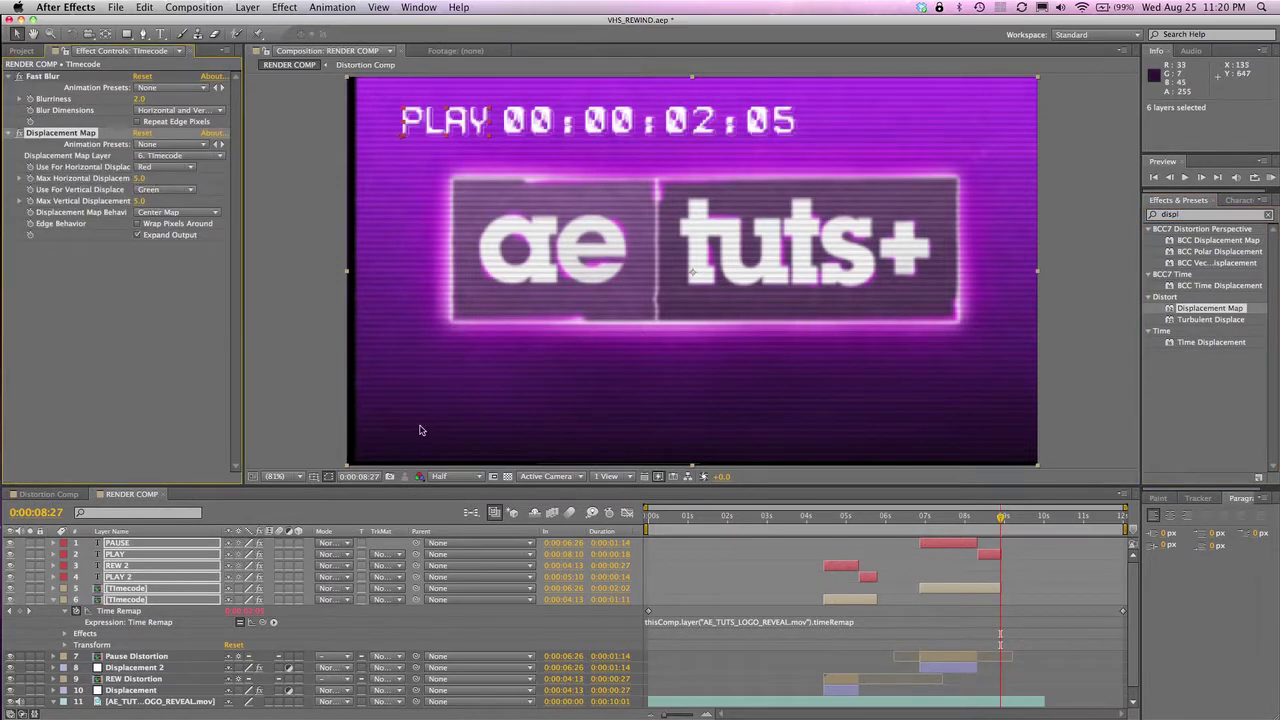
# Step: At 0:00:04:21, set the displacement map layer of the first Timecode section (starting at 0:00:04:13) to REW Distortion
pyautogui.click(685, 560)
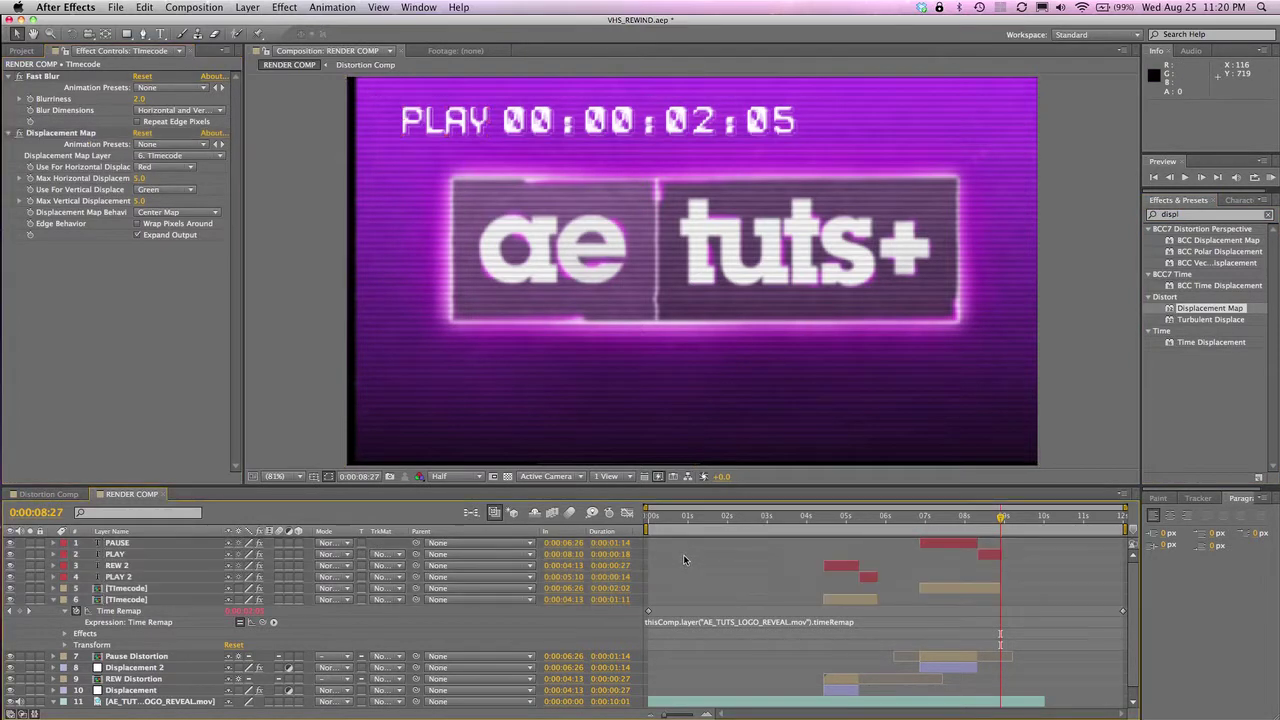
pyautogui.click(122, 598)
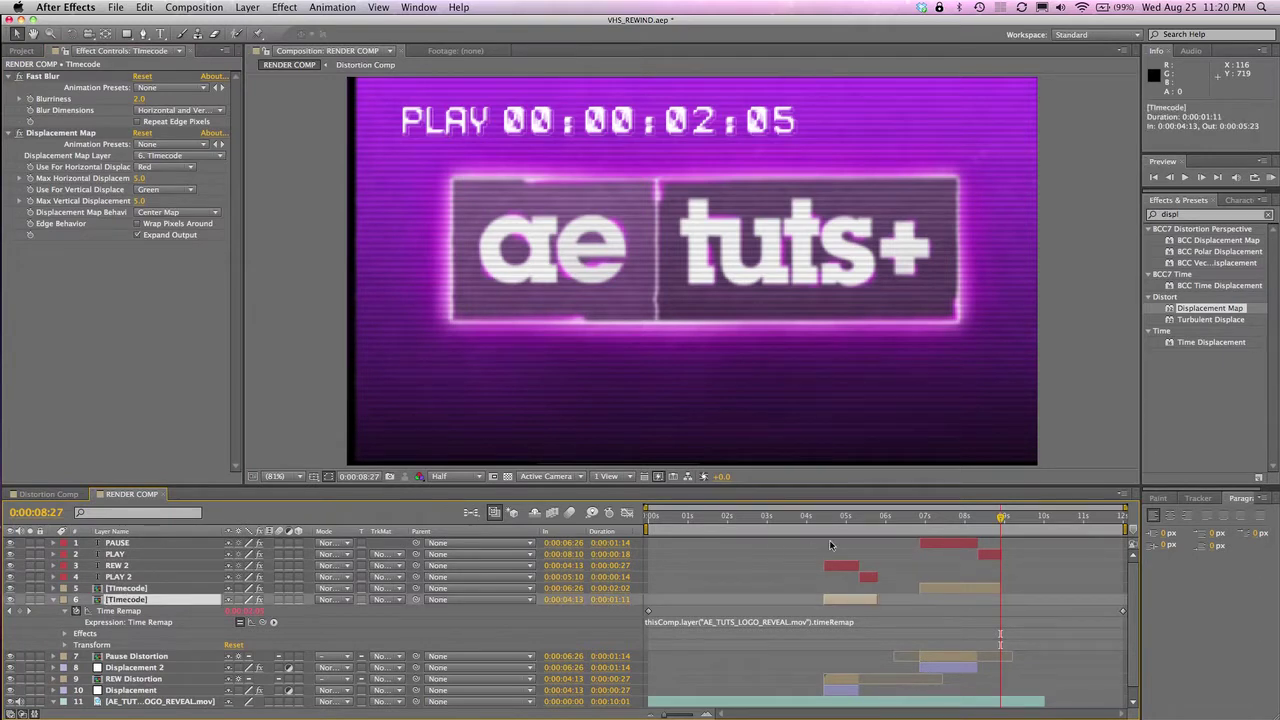
pyautogui.click(835, 519)
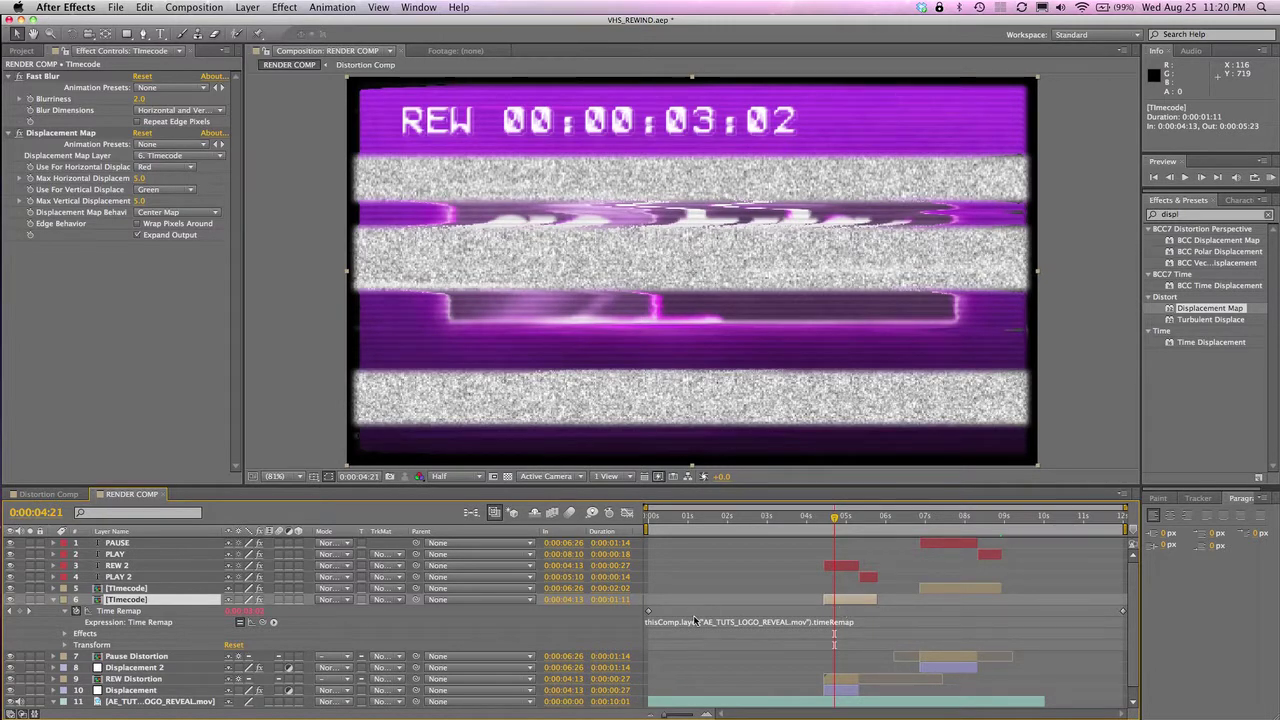
pyautogui.click(162, 157)
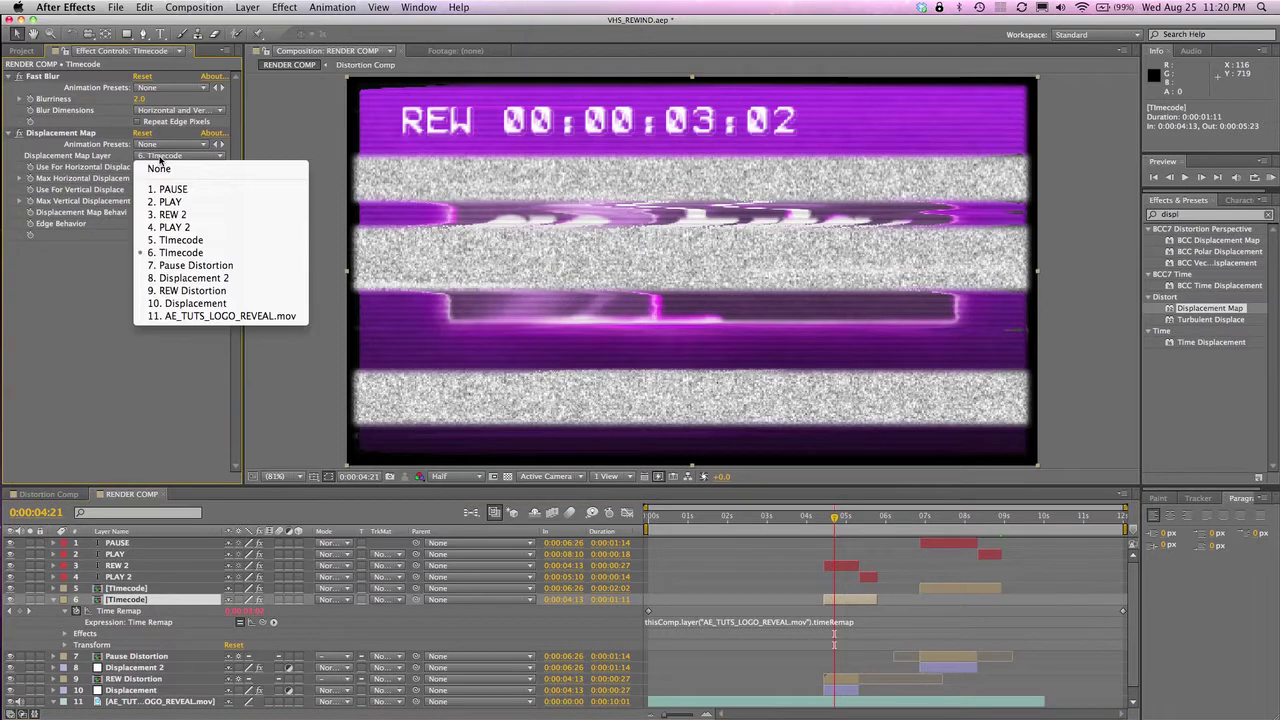
pyautogui.click(188, 291)
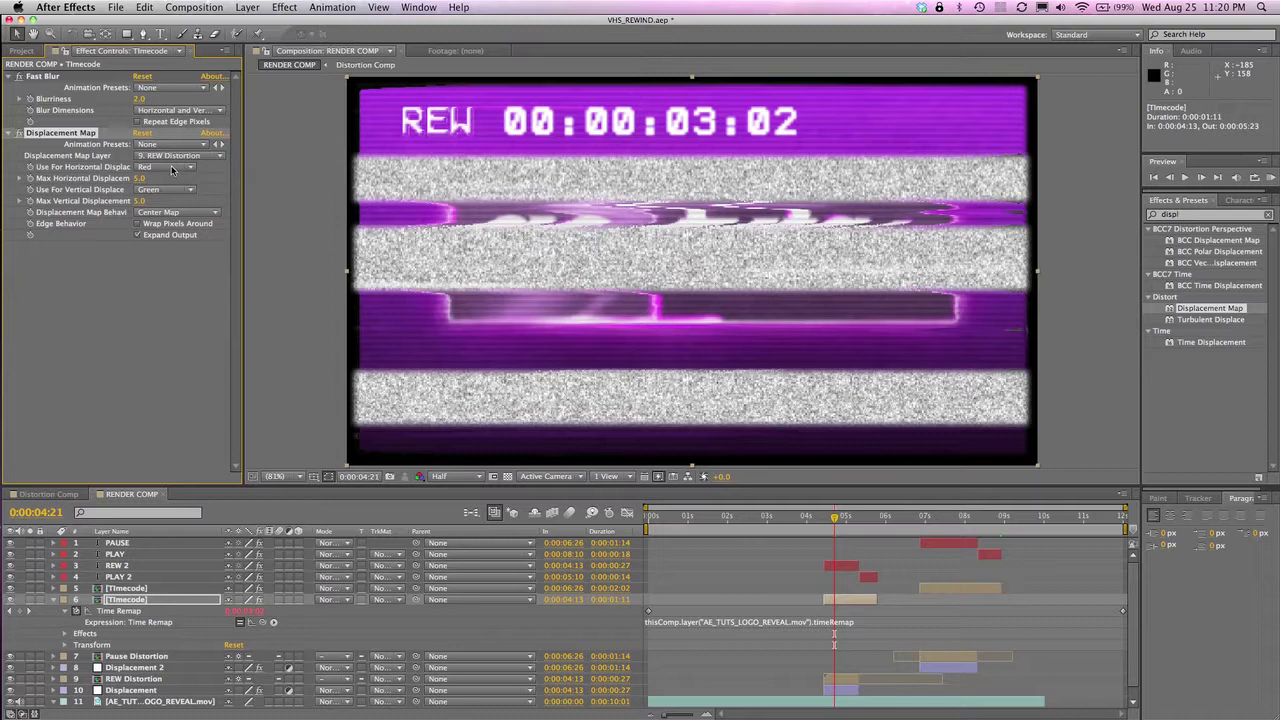
# Step: At 0:00:07:11, set the displacement map layer of the second Timecode section (starting at 0:00:06:26) to Pause Distortion
pyautogui.click(115, 589)
pyautogui.click(937, 517)
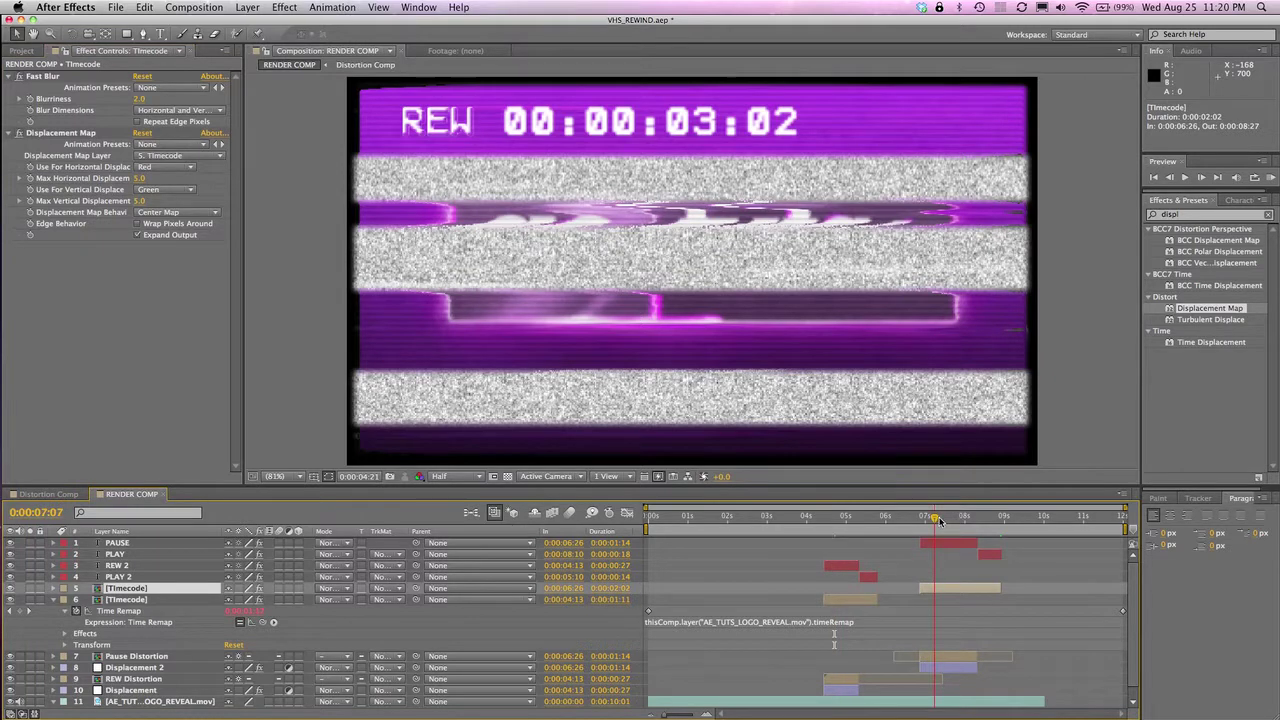
pyautogui.click(182, 157)
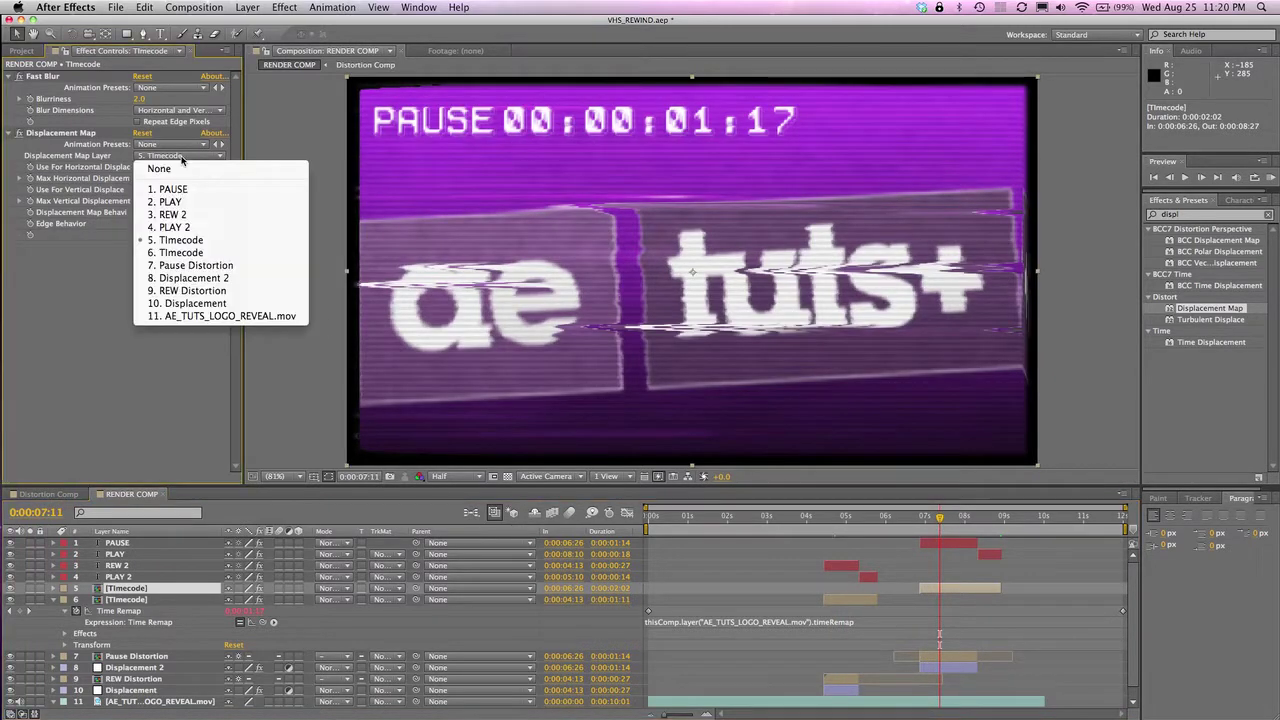
pyautogui.click(212, 266)
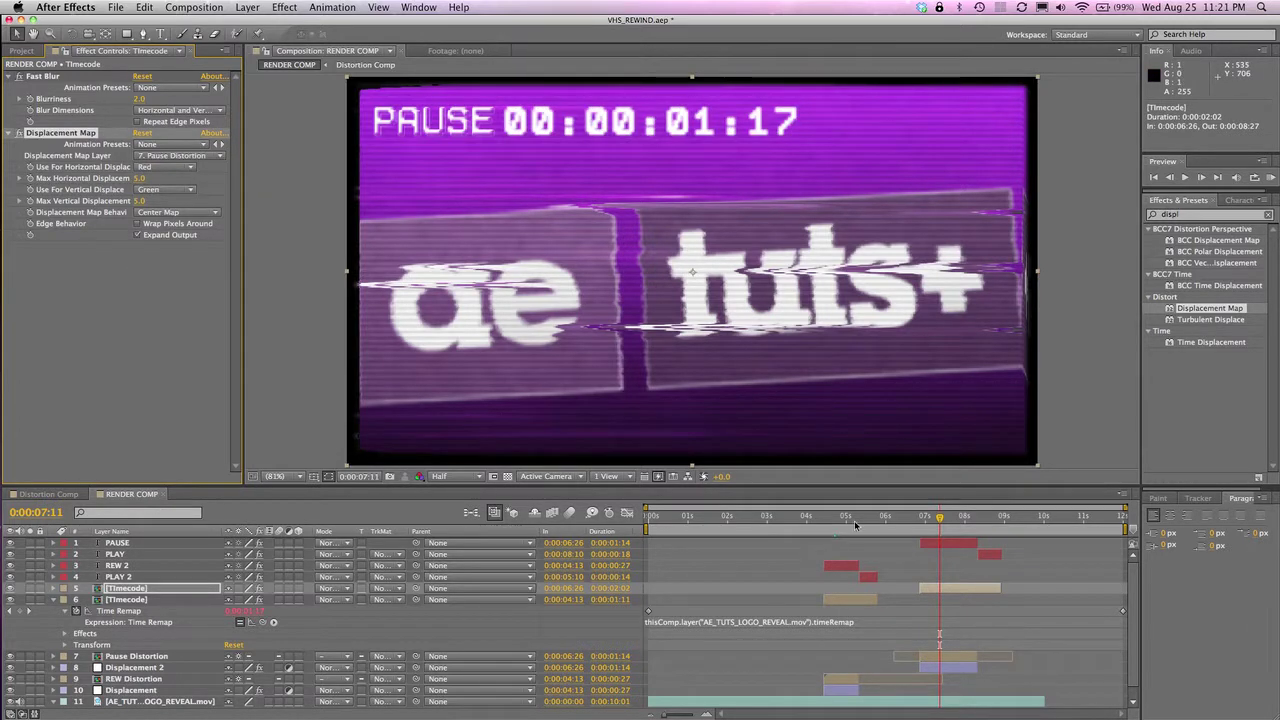
# Step: At 0:00:04:25, set the displacement map layer of the REW 2 text to REW Distortion
pyautogui.click(840, 516)
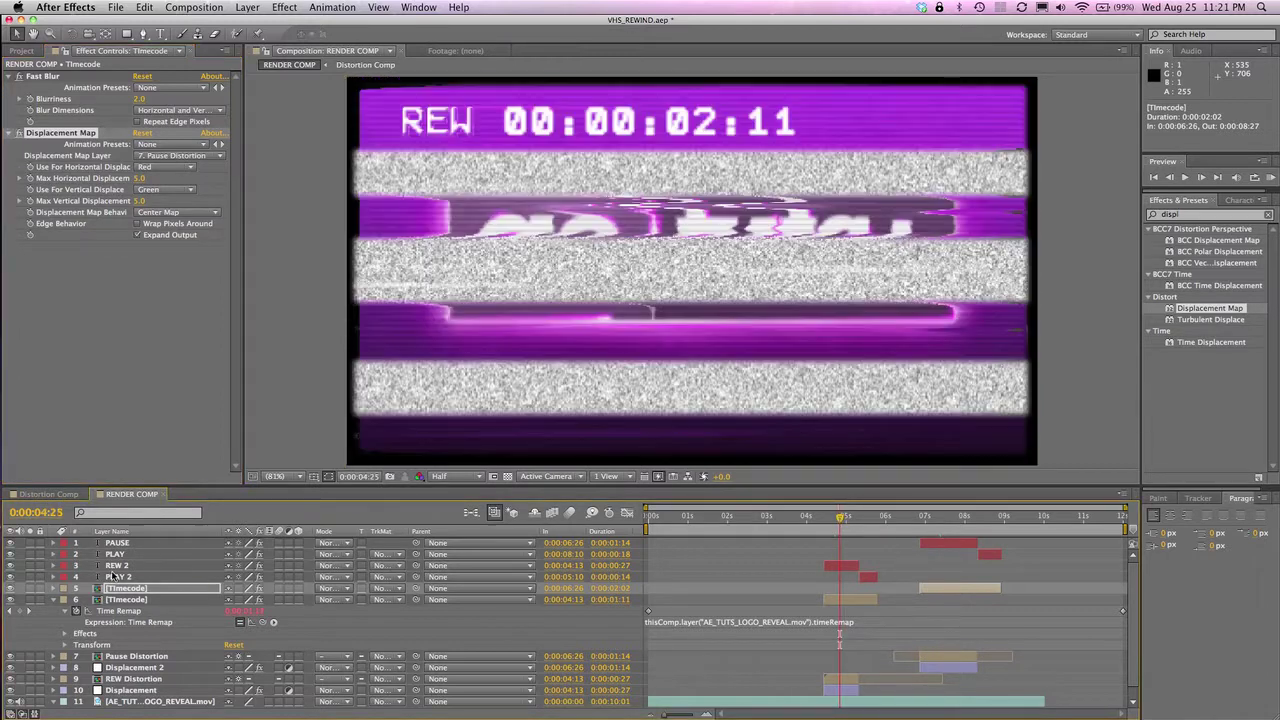
pyautogui.click(117, 565)
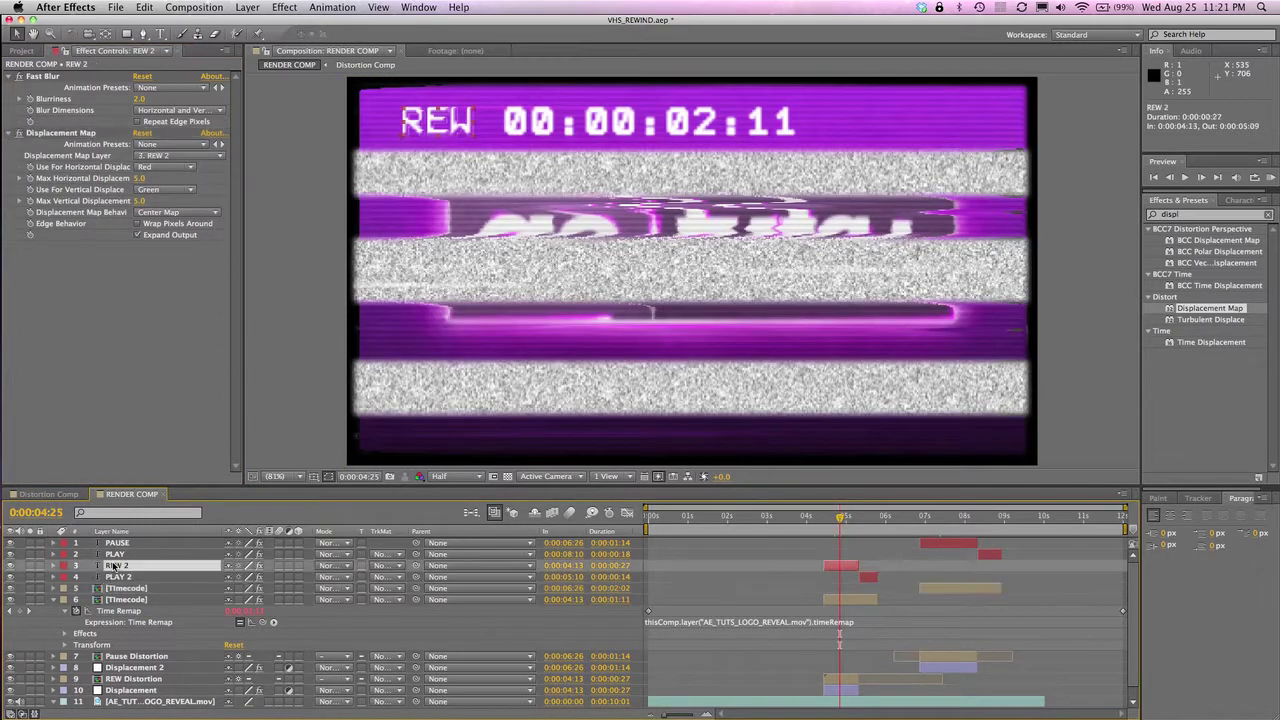
pyautogui.click(154, 157)
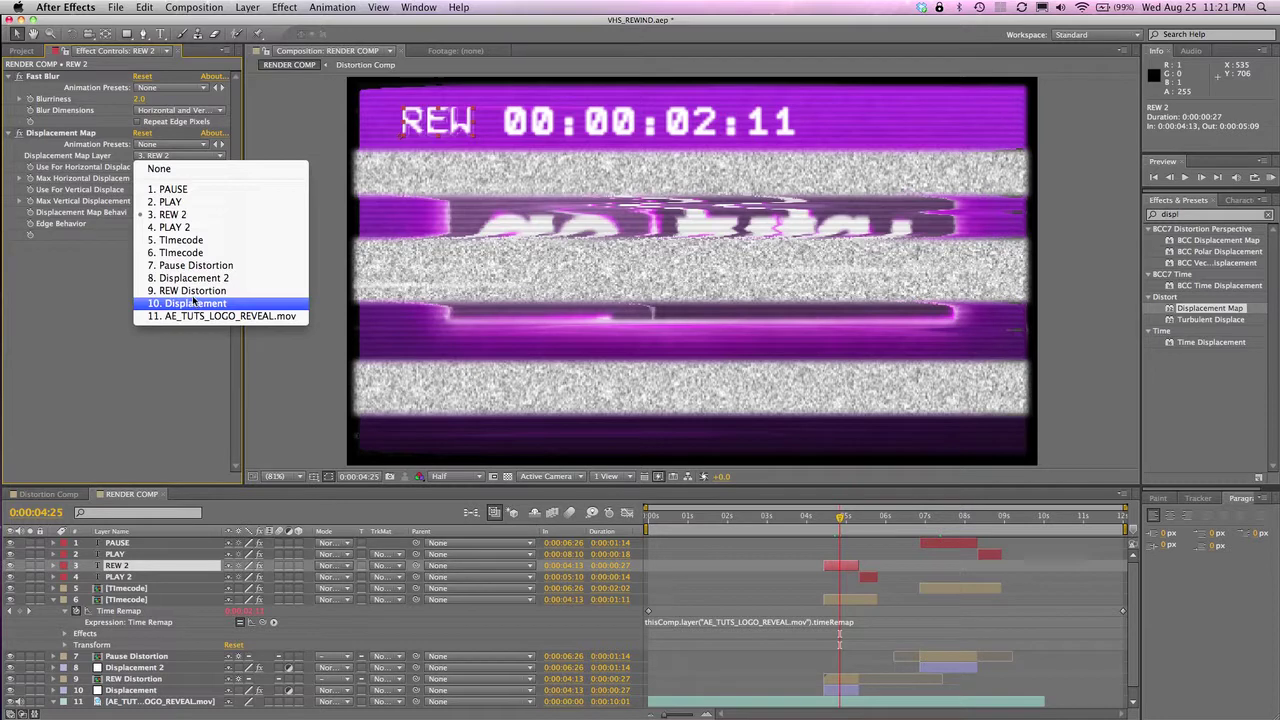
pyautogui.click(193, 291)
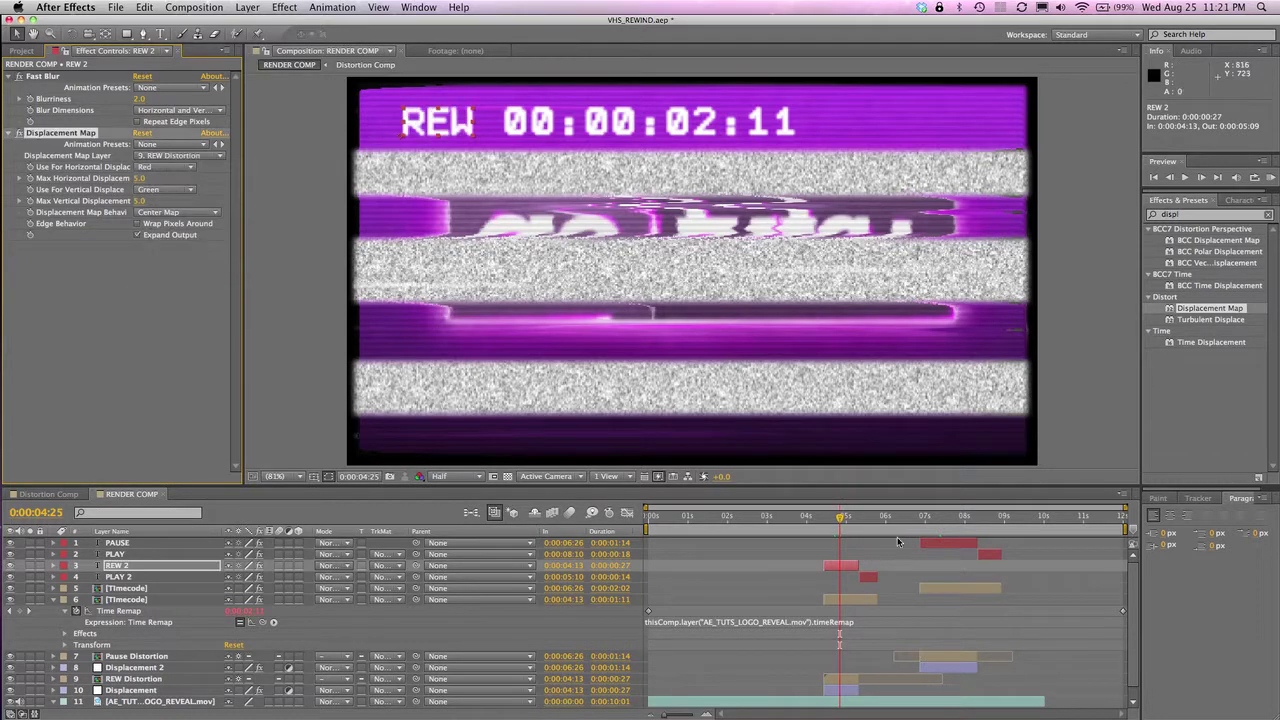
# Step: At 0:00:05:17, set the displacement map layer of the PLAY 2 text to REW Distortion
pyautogui.moveTo(859, 518); pyautogui.dragTo(868, 519)
pyautogui.click(116, 554)
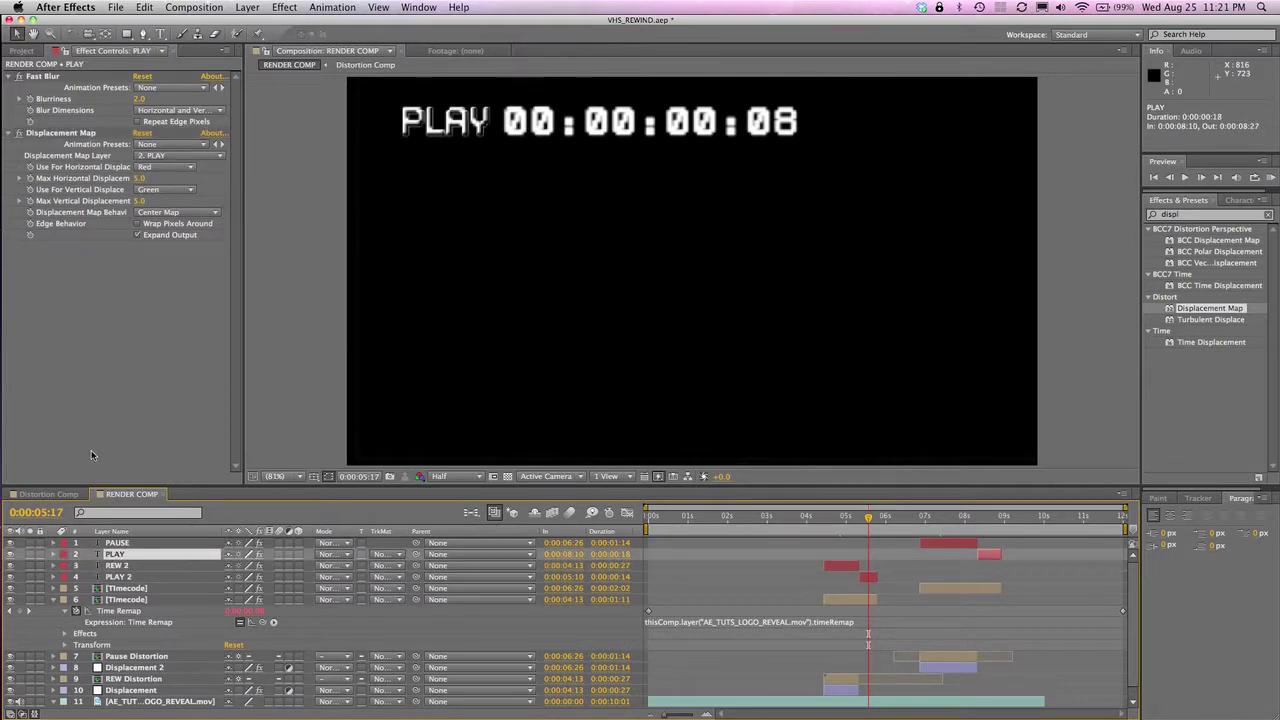
pyautogui.click(117, 577)
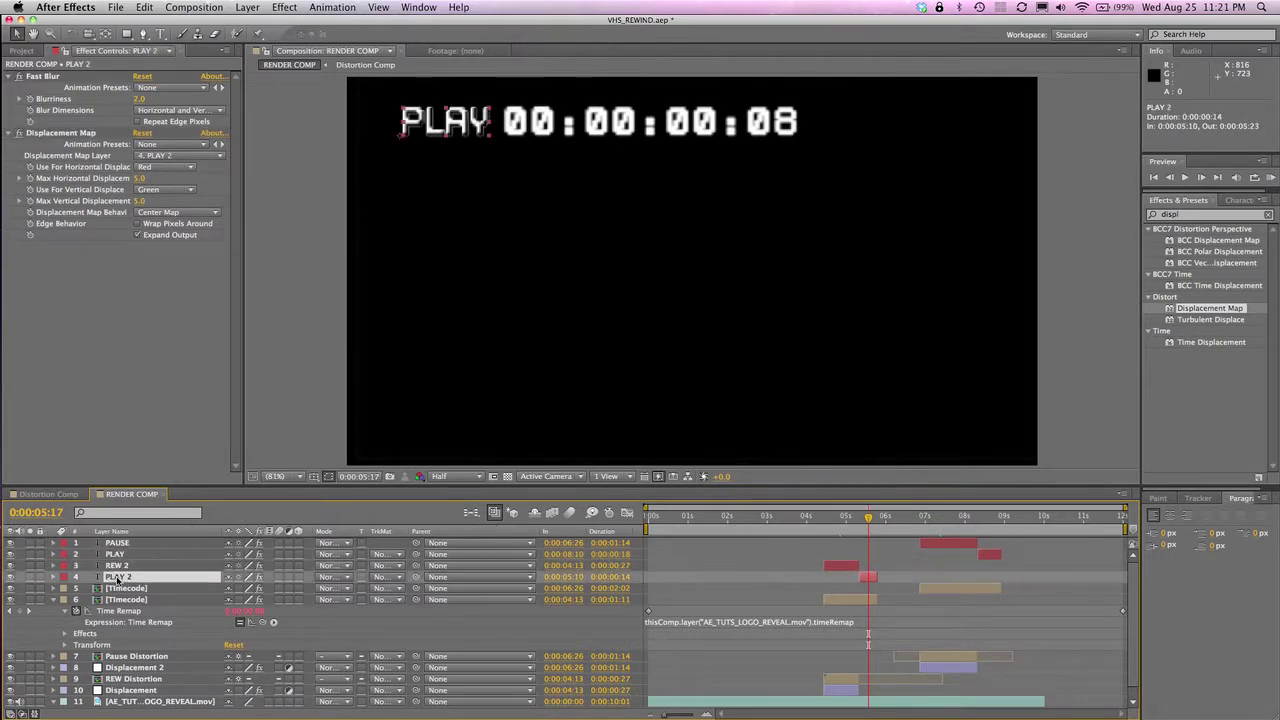
pyautogui.click(181, 160)
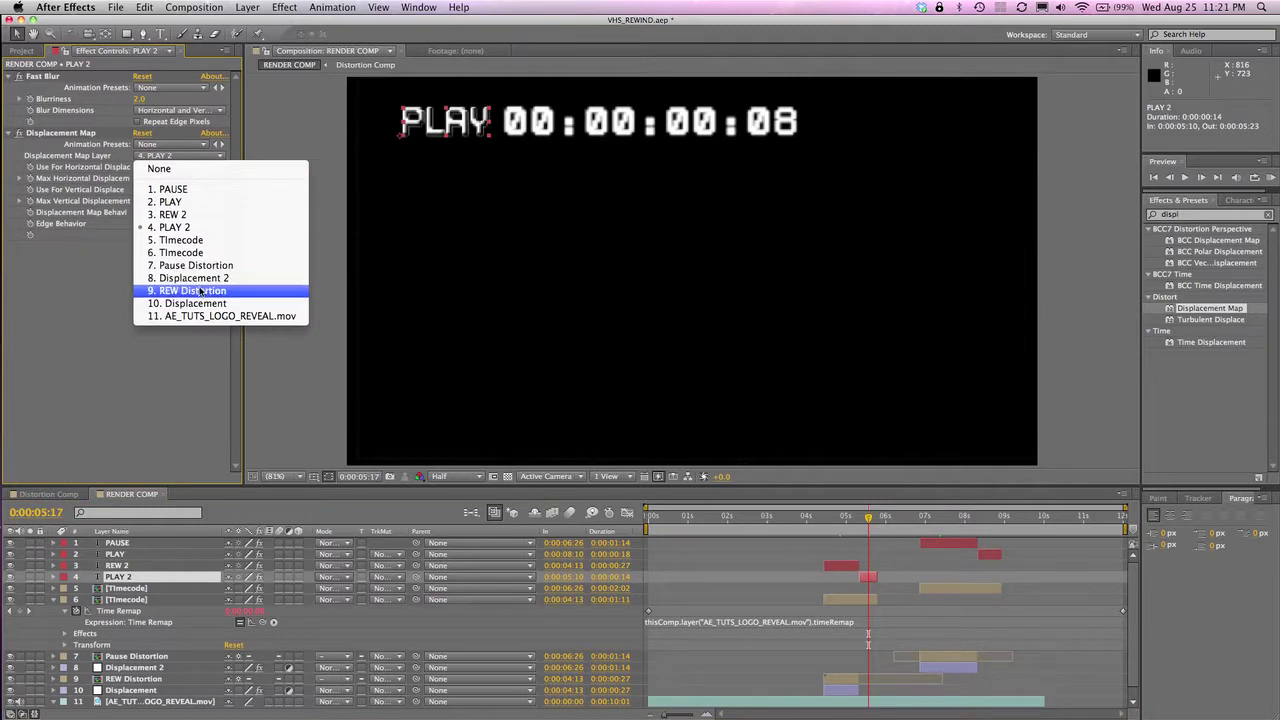
pyautogui.click(224, 291)
# Step: At 0:00:07:13, set the displacement map layer of the PAUSE text to Pause Distortion
pyautogui.click(943, 512)
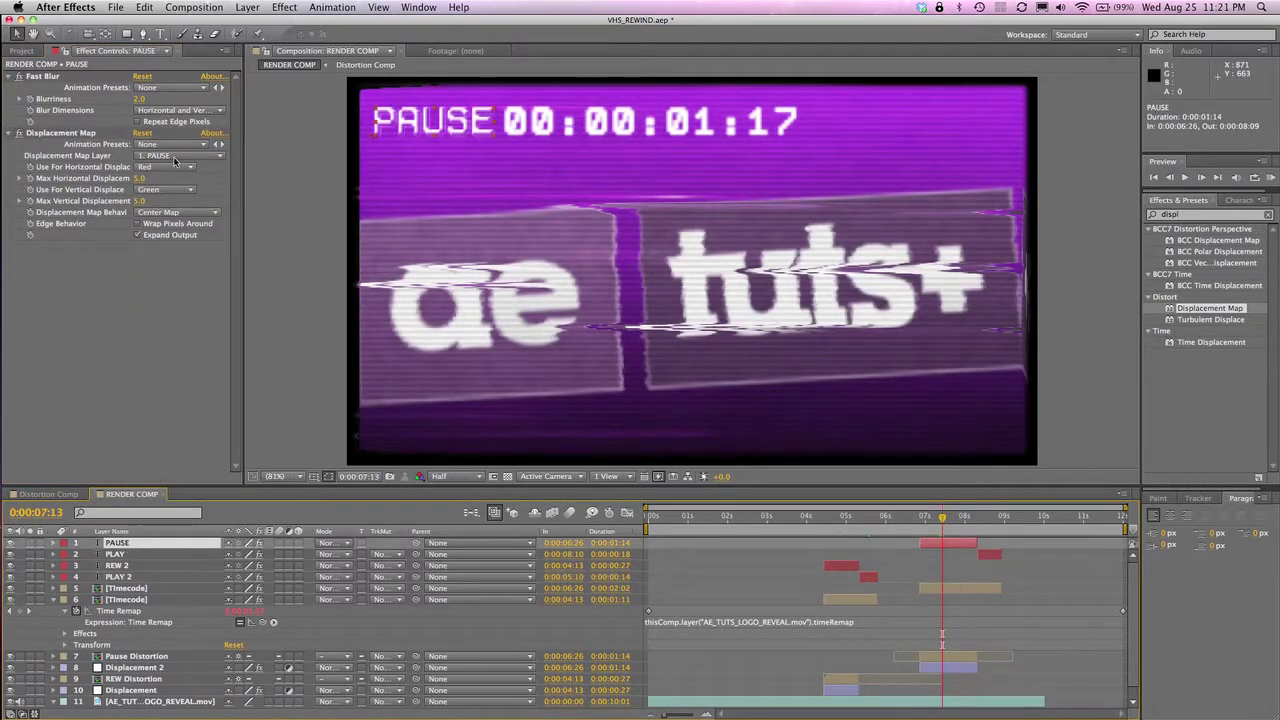
pyautogui.click(176, 157)
pyautogui.click(178, 266)
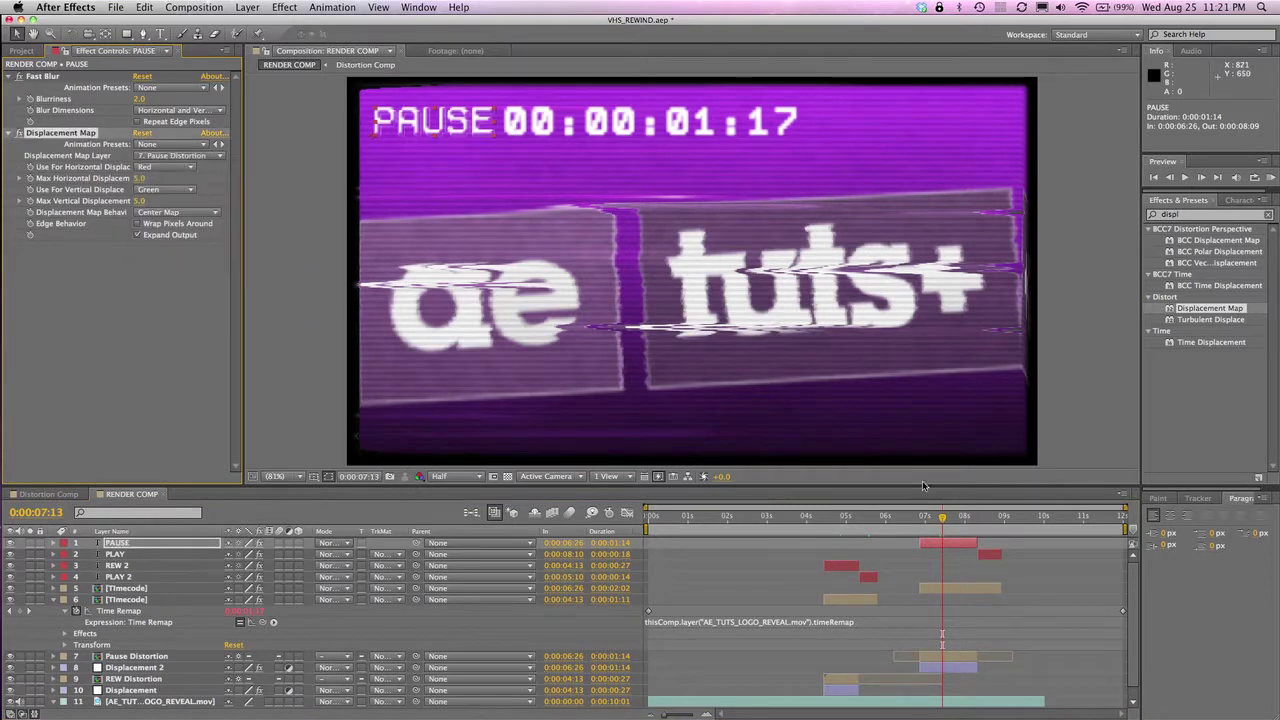
# Step: At 0:00:08:17, set the displacement map layer of the PLAY text to Pause Distortion
pyautogui.click(984, 520)
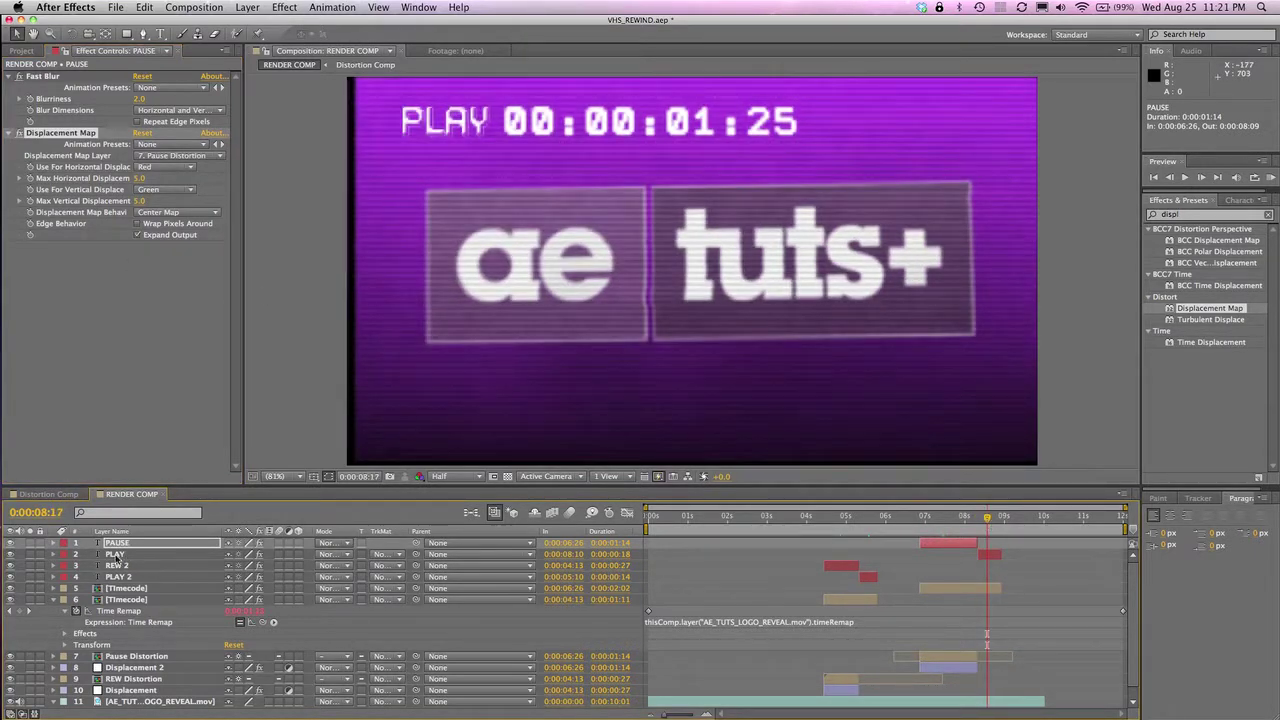
pyautogui.click(140, 556)
pyautogui.click(156, 157)
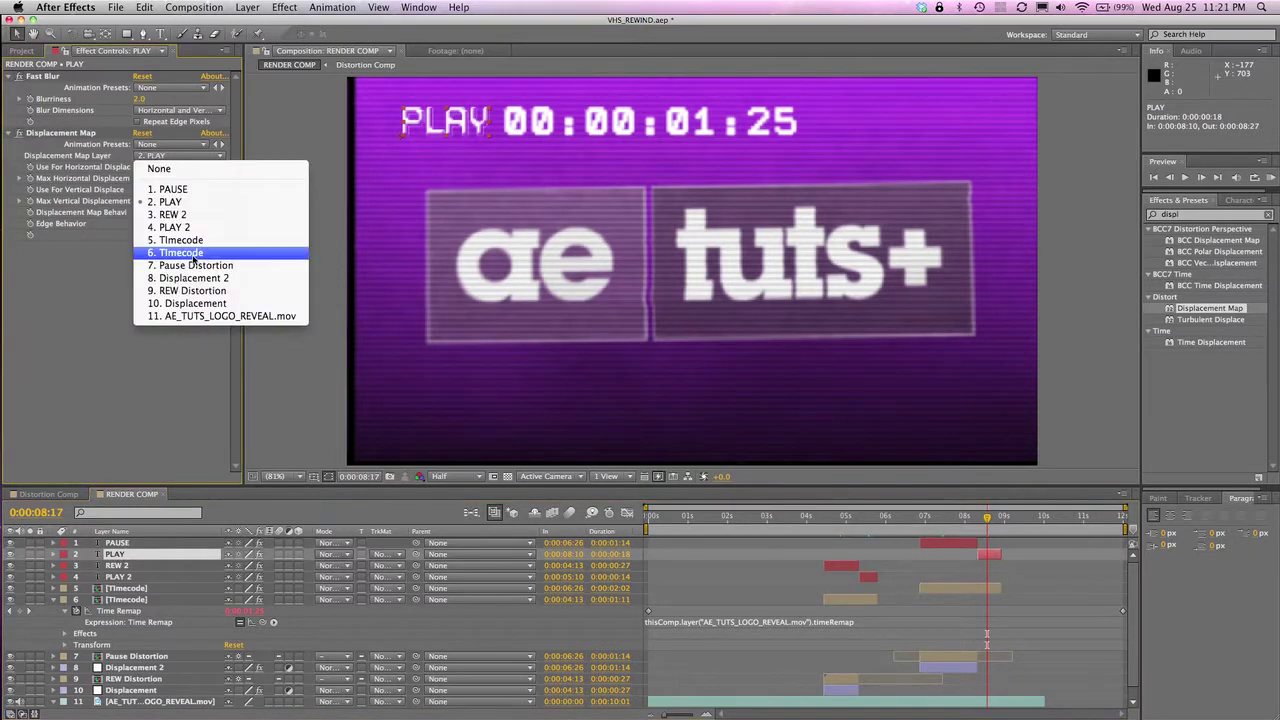
pyautogui.click(199, 266)
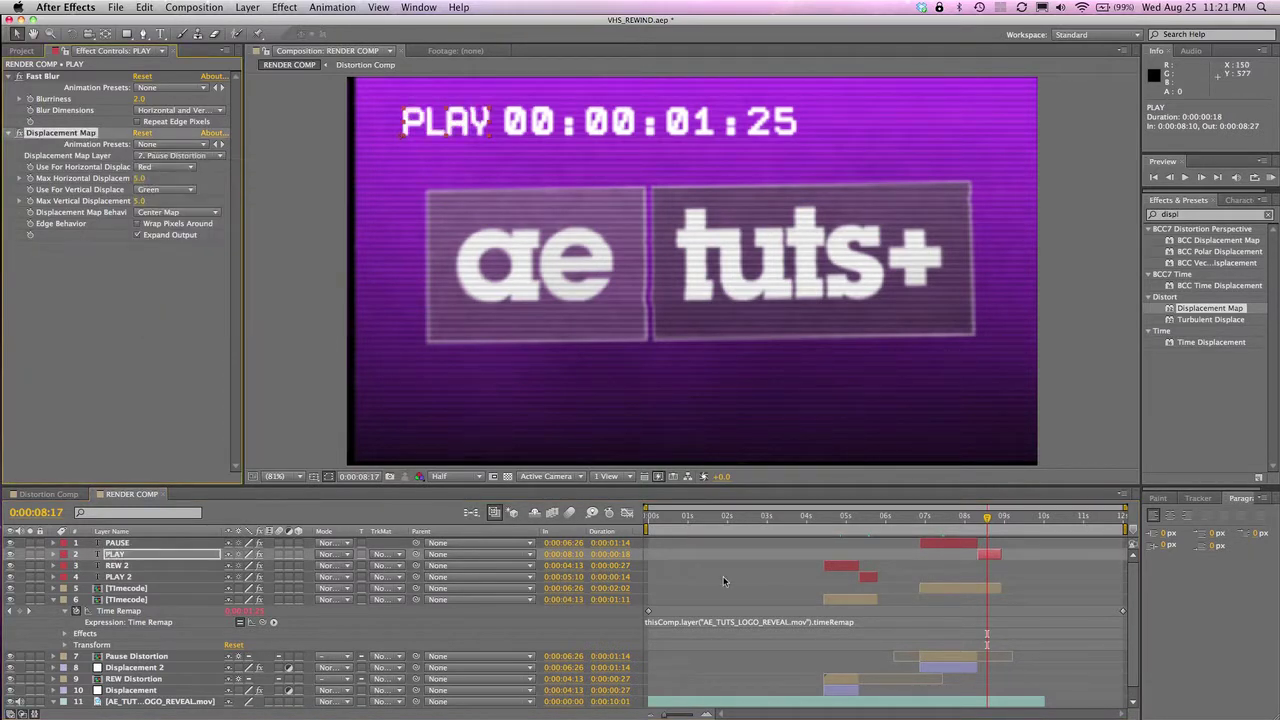
# Step: Add TAPE_REWIND_EFFECT.wav below the logo footage layer, starting at 0:00:04:13, and trim its end to 0:00:05:09
pyautogui.scroll(-1, 986, 653)
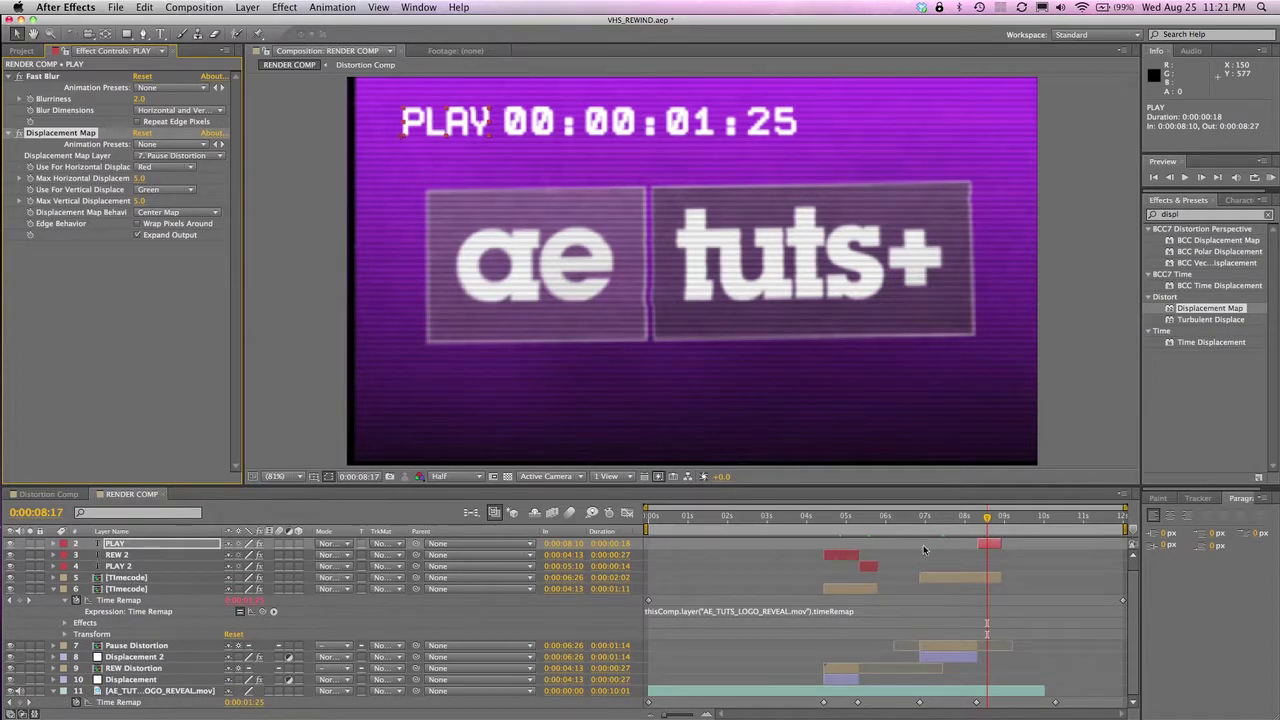
pyautogui.click(825, 517)
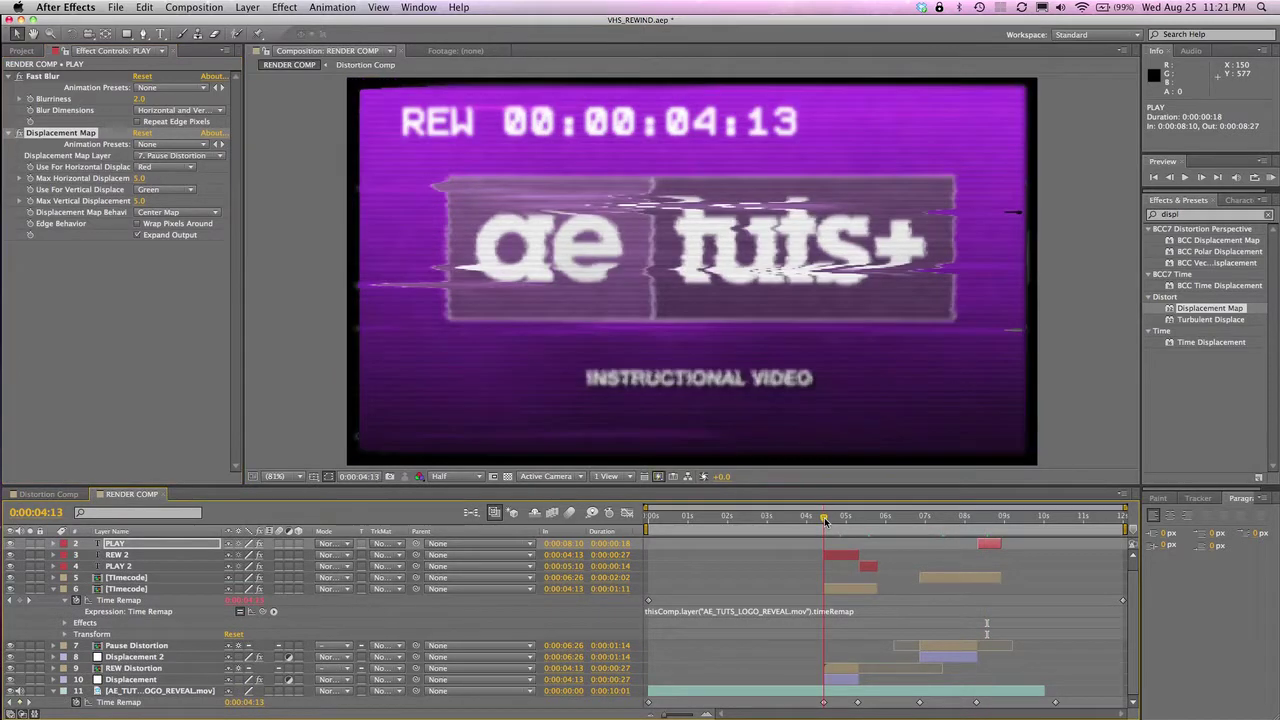
pyautogui.click(22, 50)
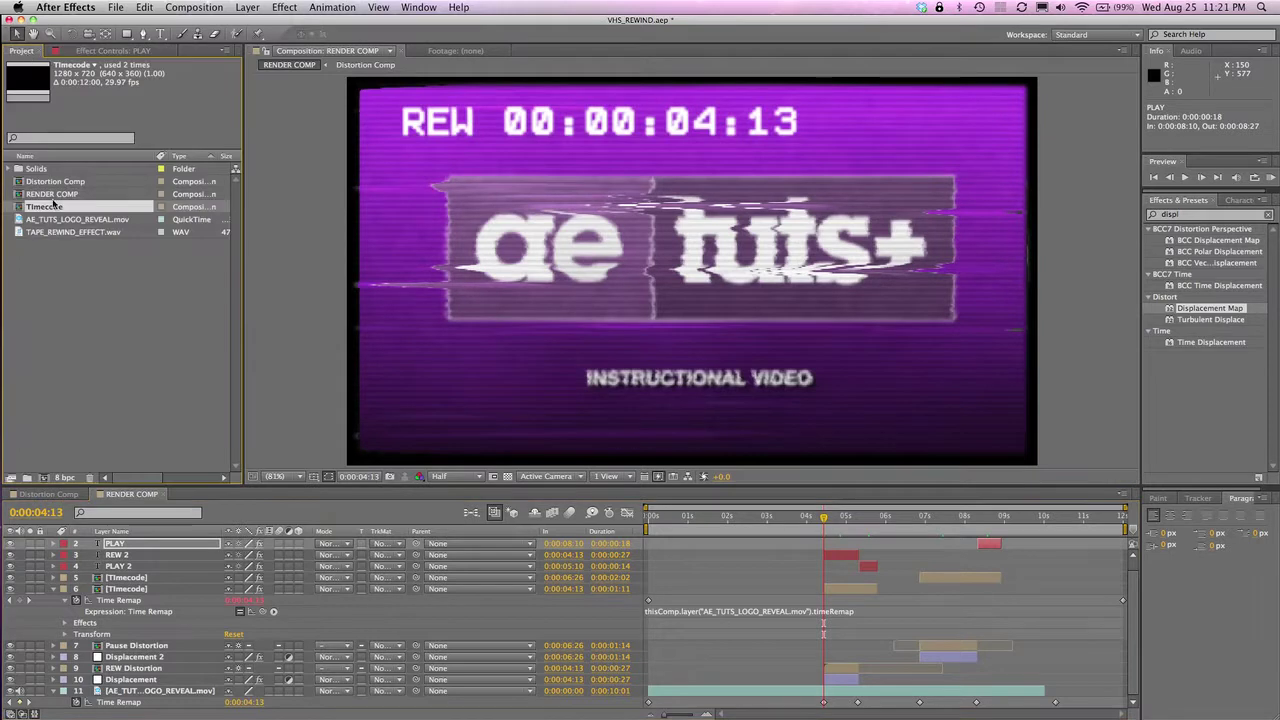
pyautogui.click(47, 234)
pyautogui.moveTo(47, 236); pyautogui.dragTo(106, 707)
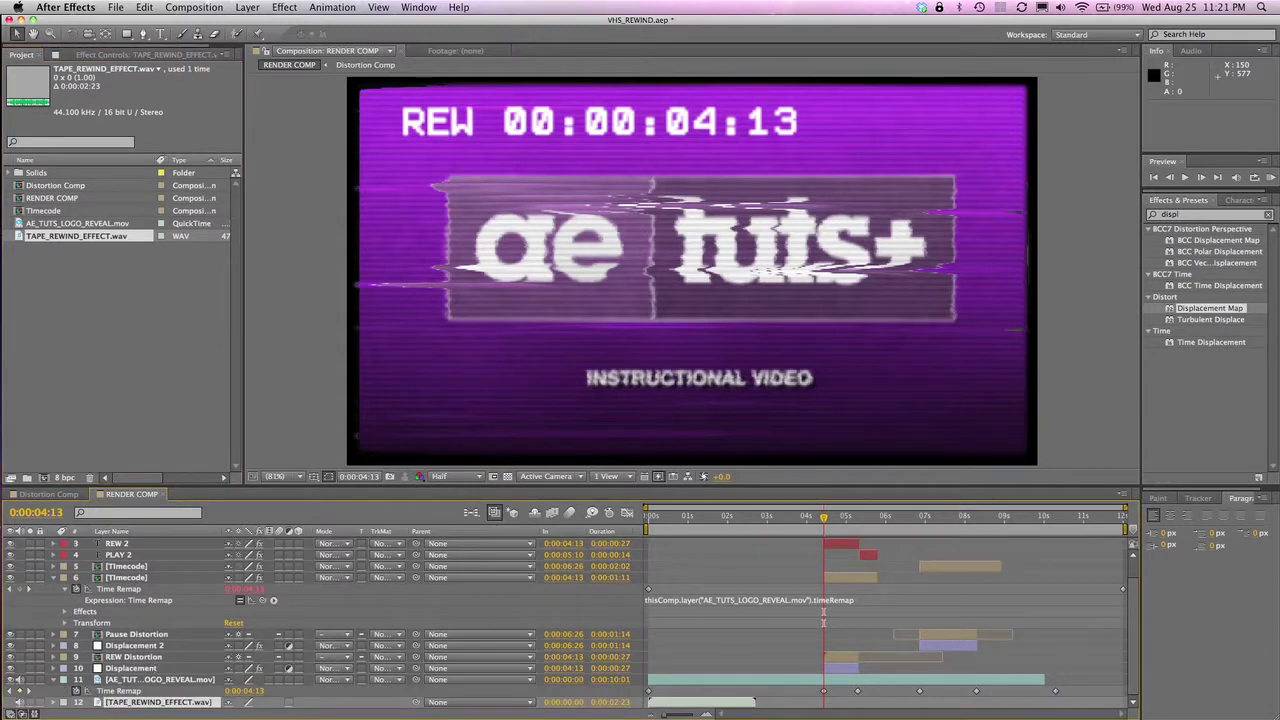
pyautogui.moveTo(680, 704); pyautogui.dragTo(857, 710)
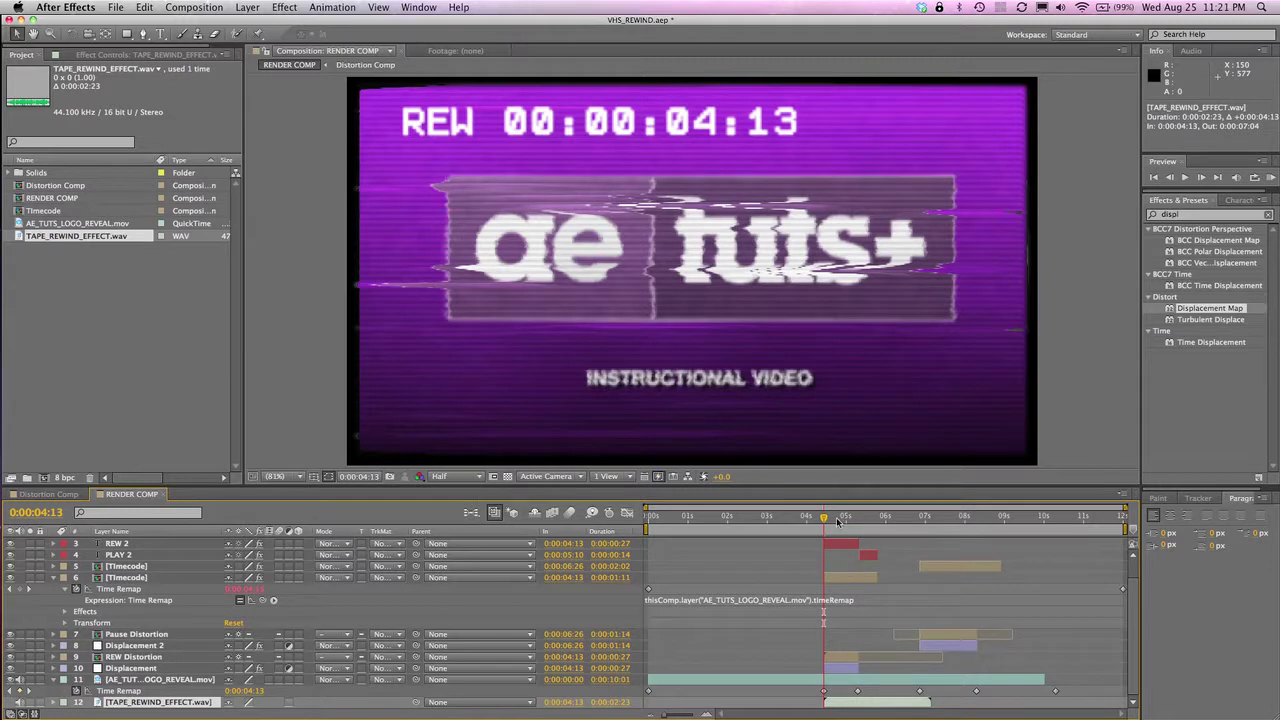
pyautogui.moveTo(838, 523); pyautogui.dragTo(858, 525)
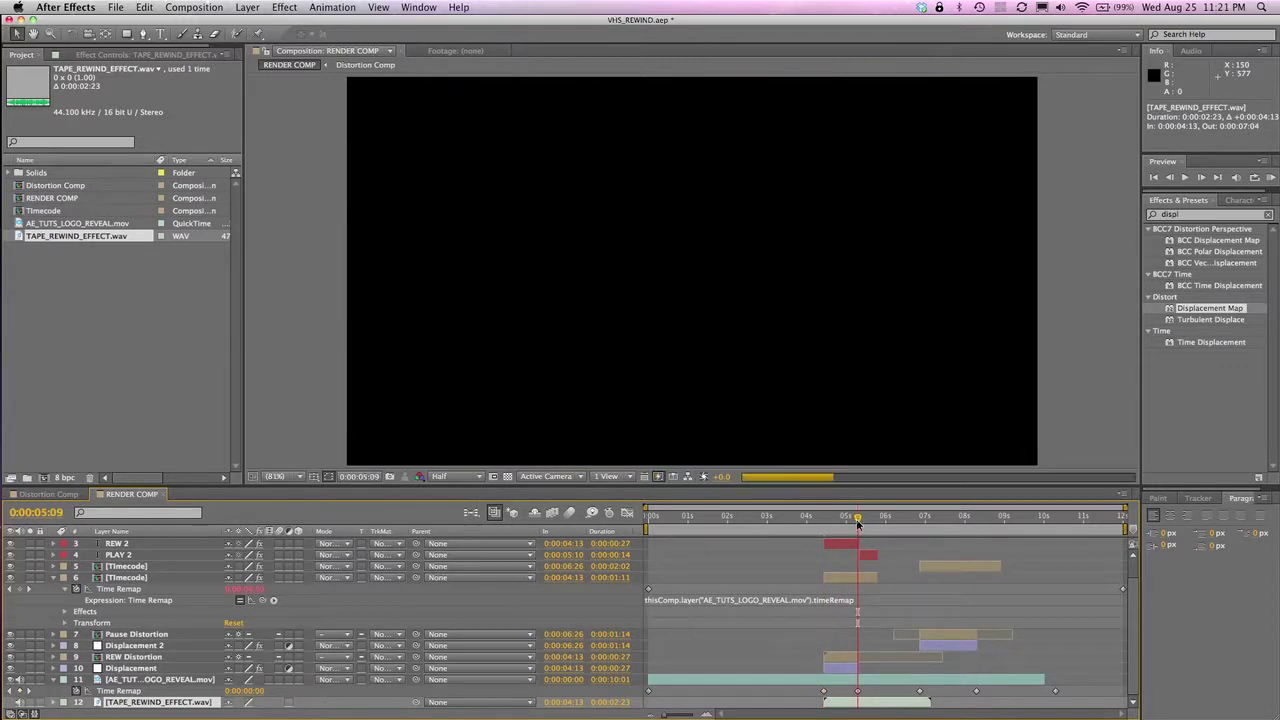
pyautogui.hotkey('alt', ']')
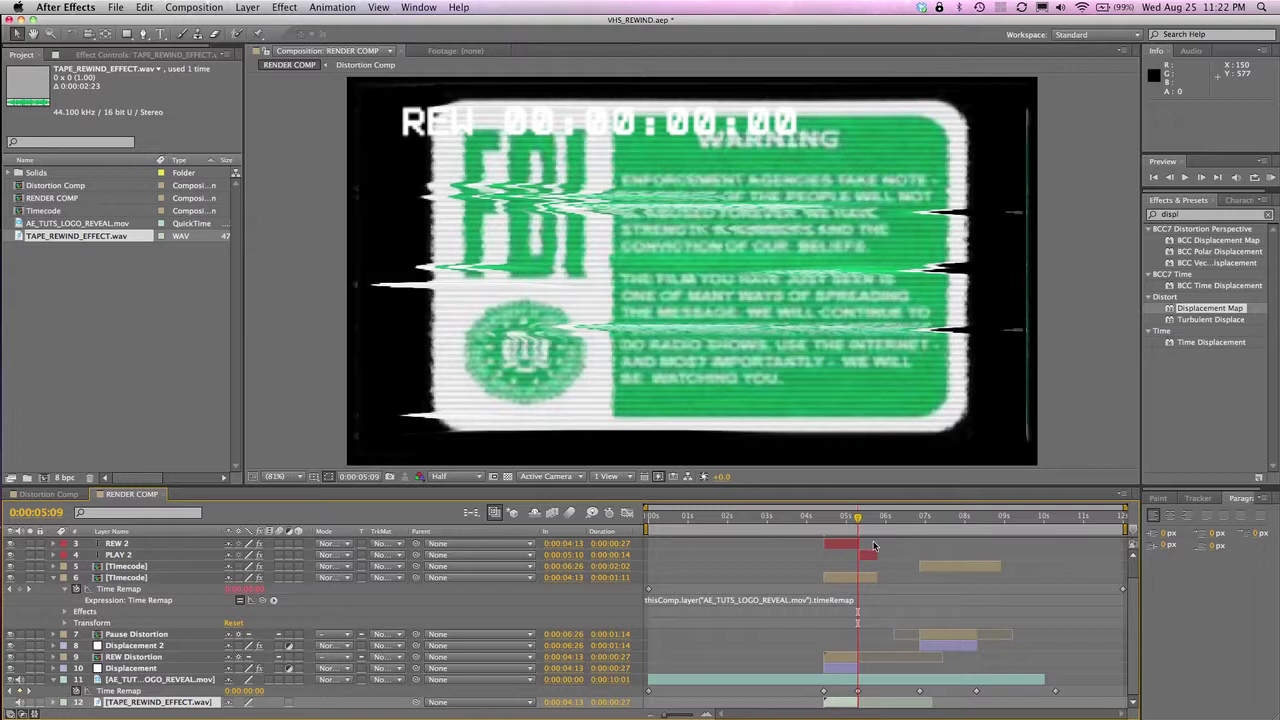
# Step: Save the project and set the end of the work area to 0:00:10:00
pyautogui.click(1041, 520)
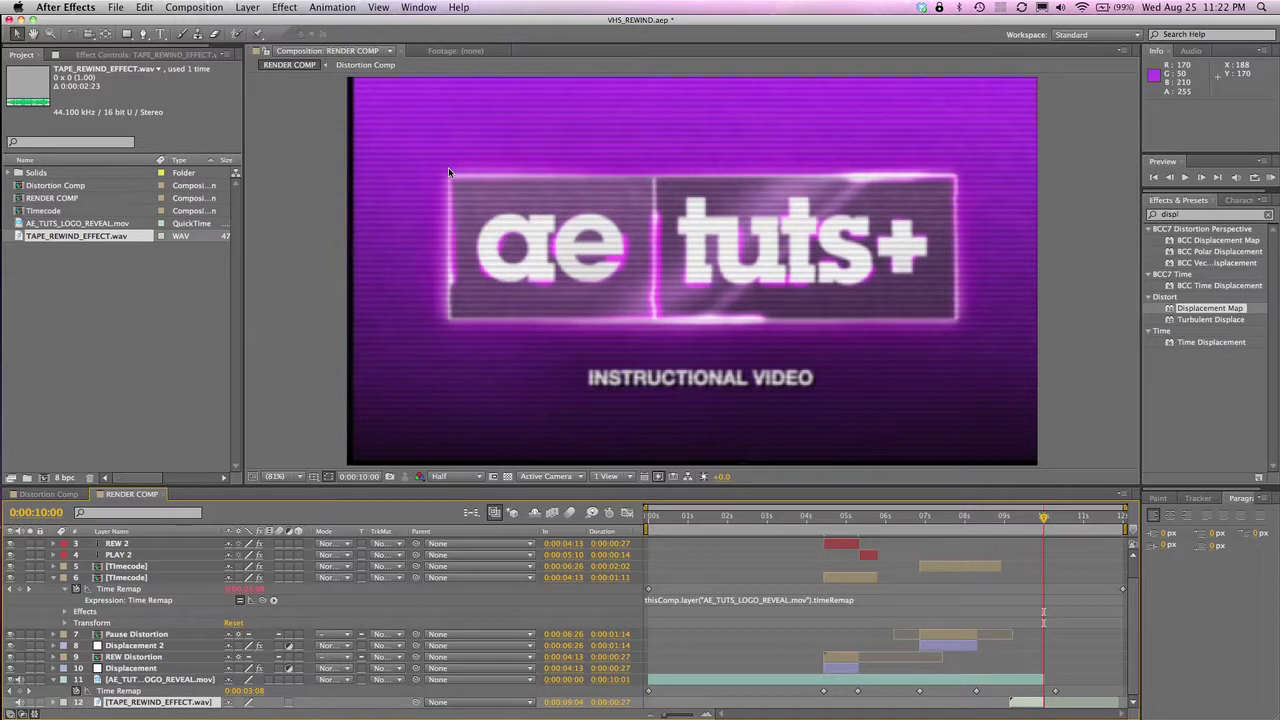
pyautogui.click(116, 7)
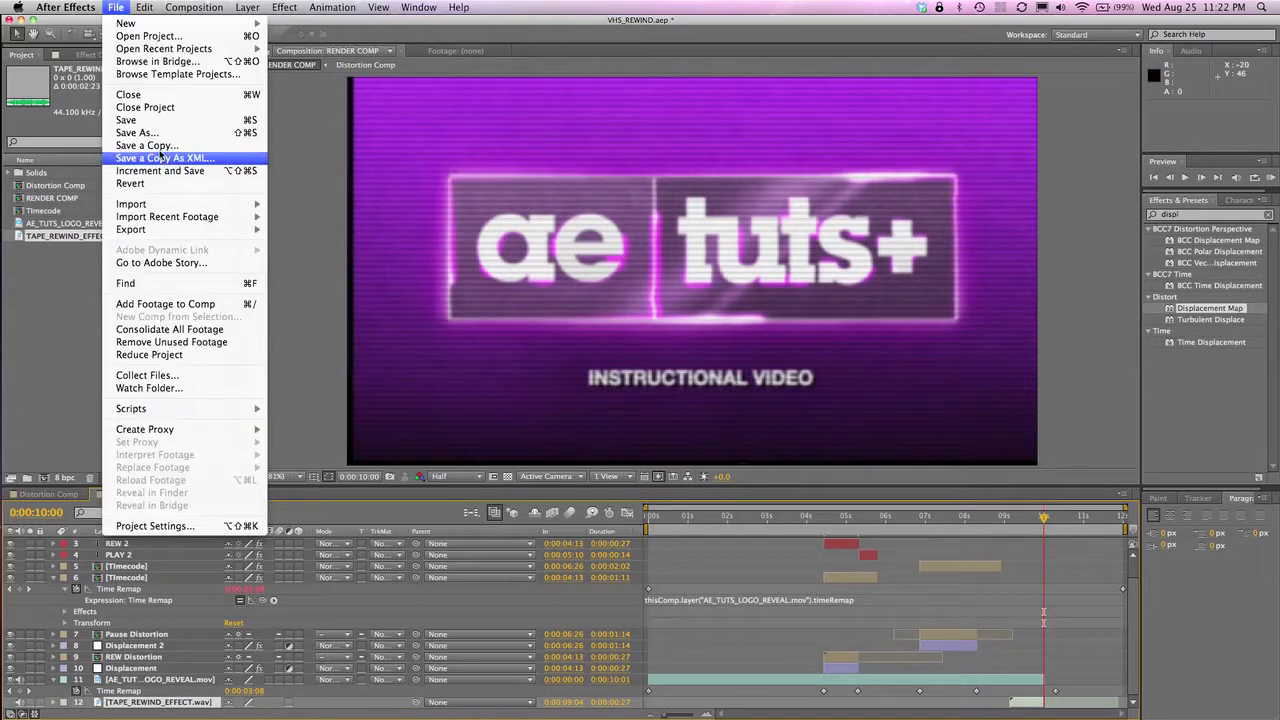
pyautogui.click(126, 120)
pyautogui.scroll(2, 966, 564)
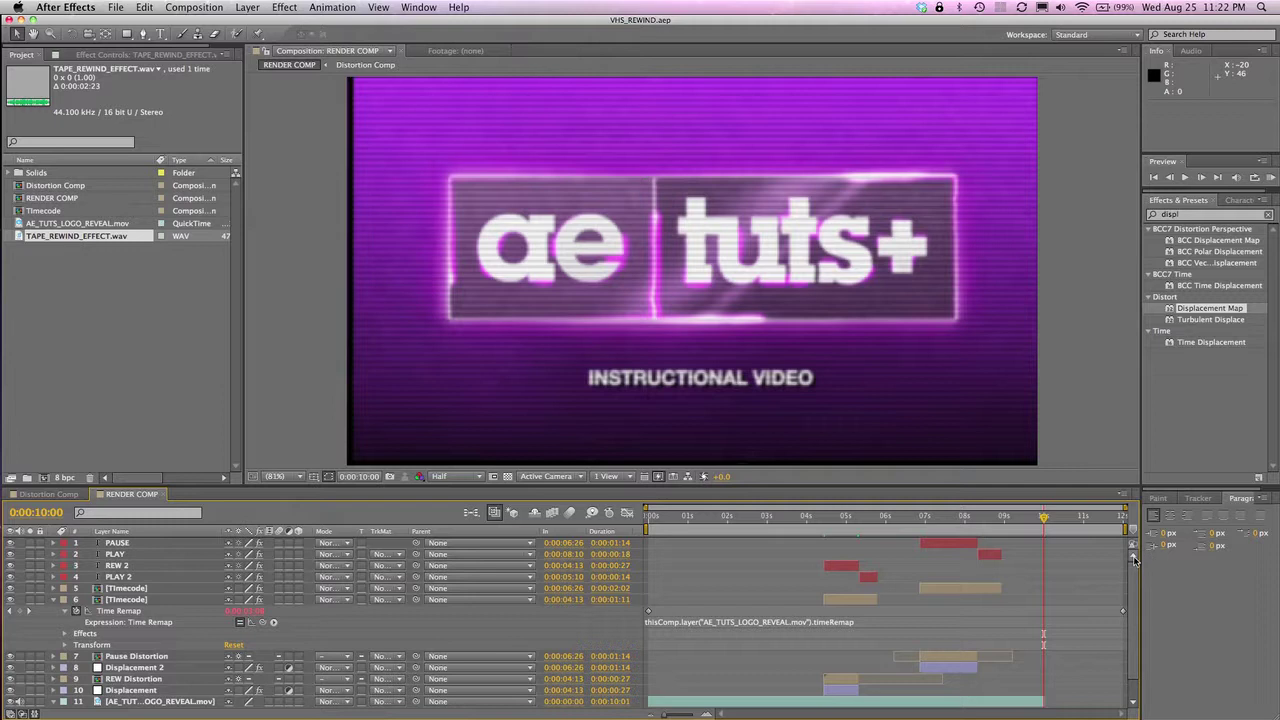
pyautogui.press('n')
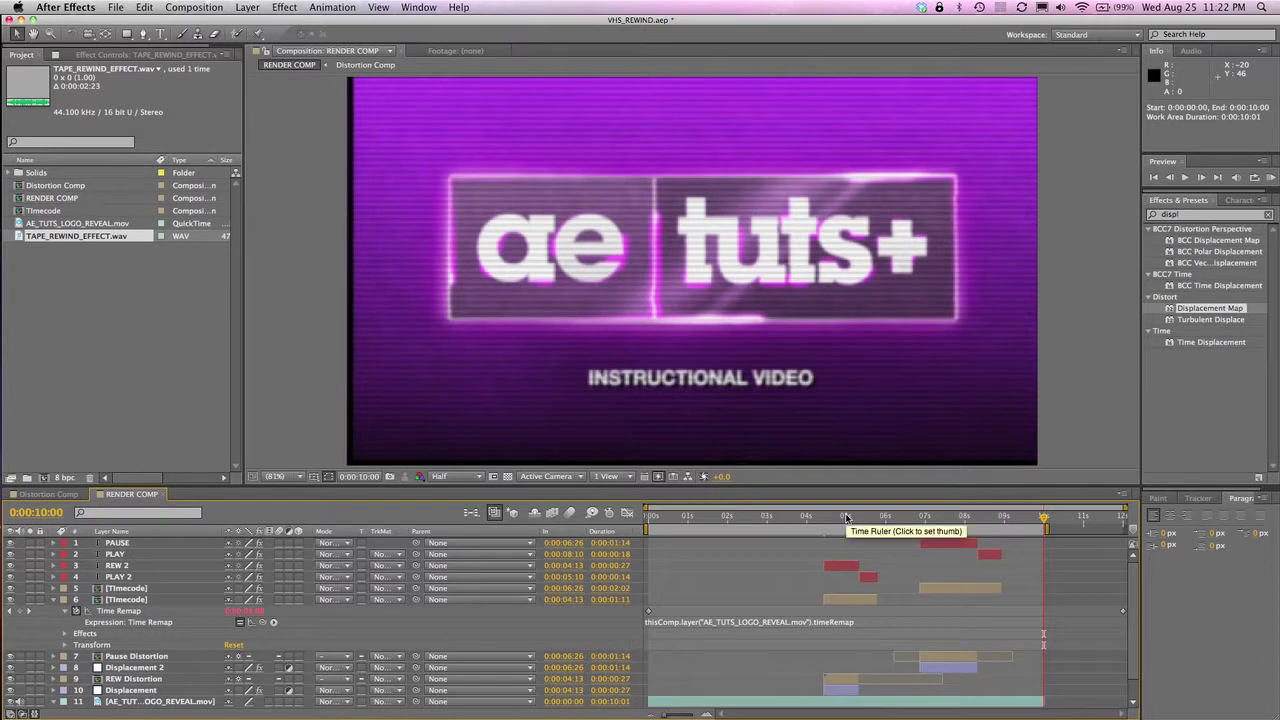
# Step: Run a RAM Preview of RENDER COMP over the work area
pyautogui.click(198, 7)
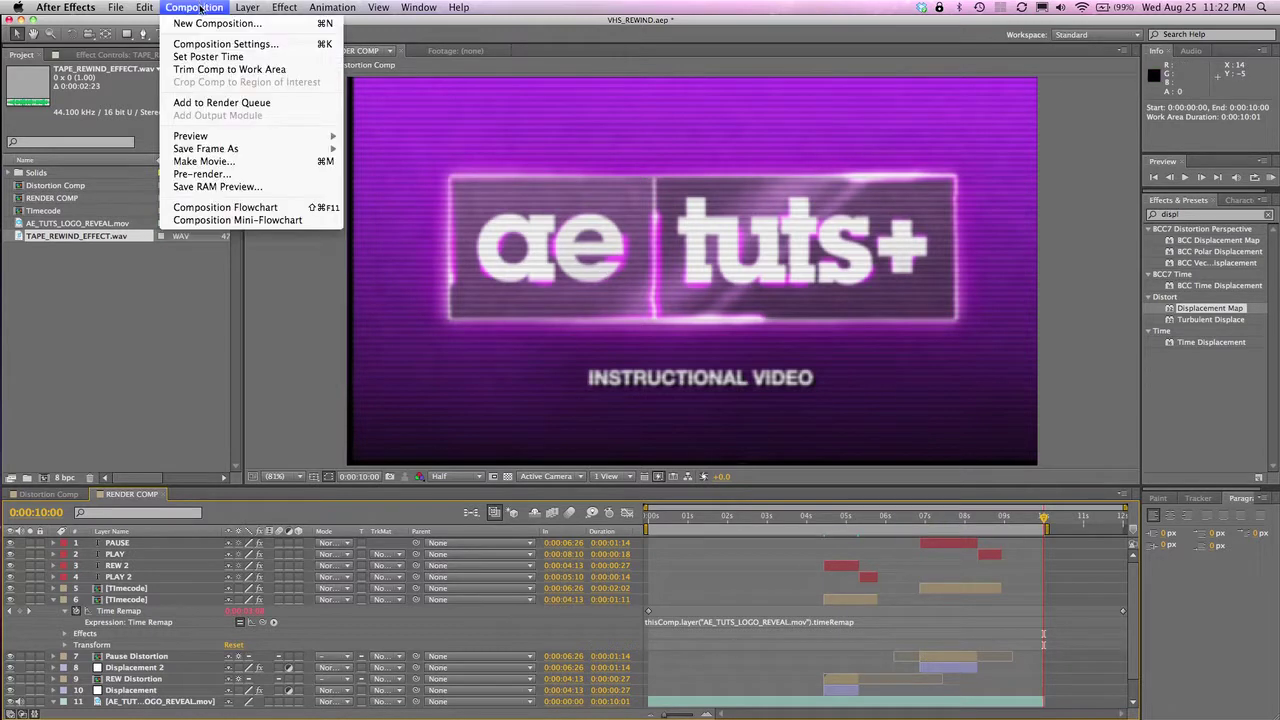
pyautogui.moveTo(240, 141)
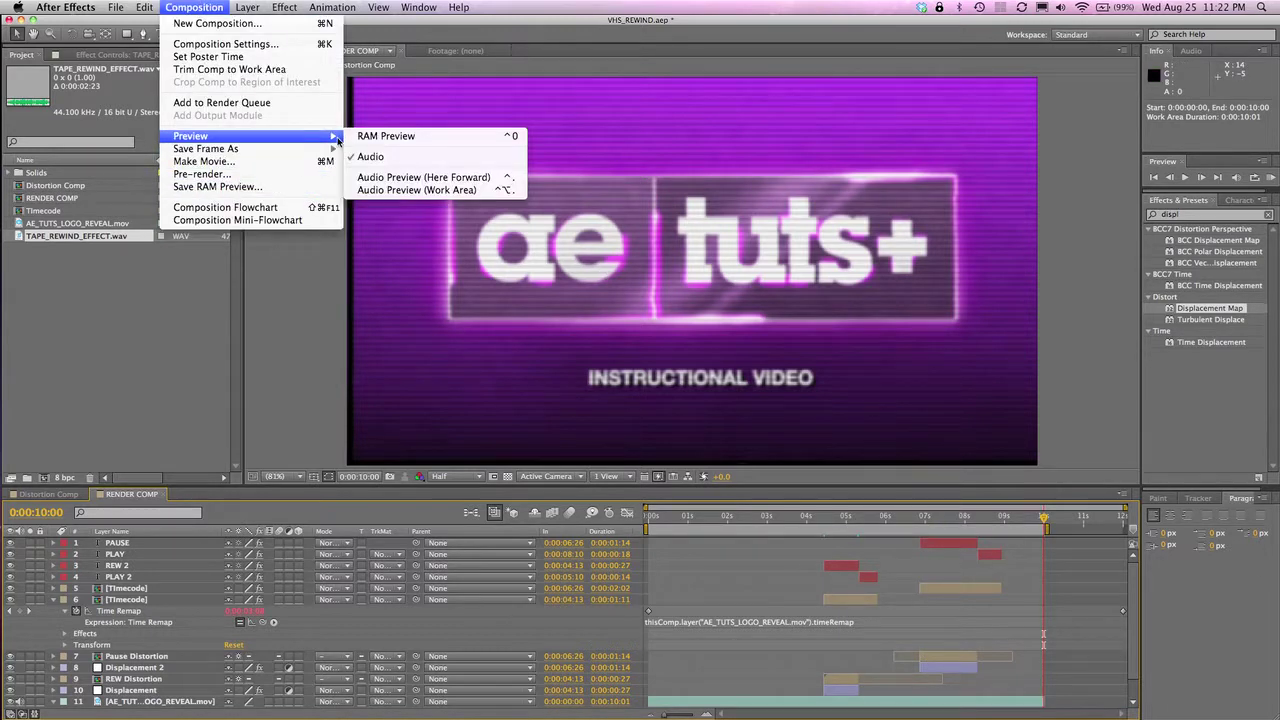
pyautogui.click(385, 136)
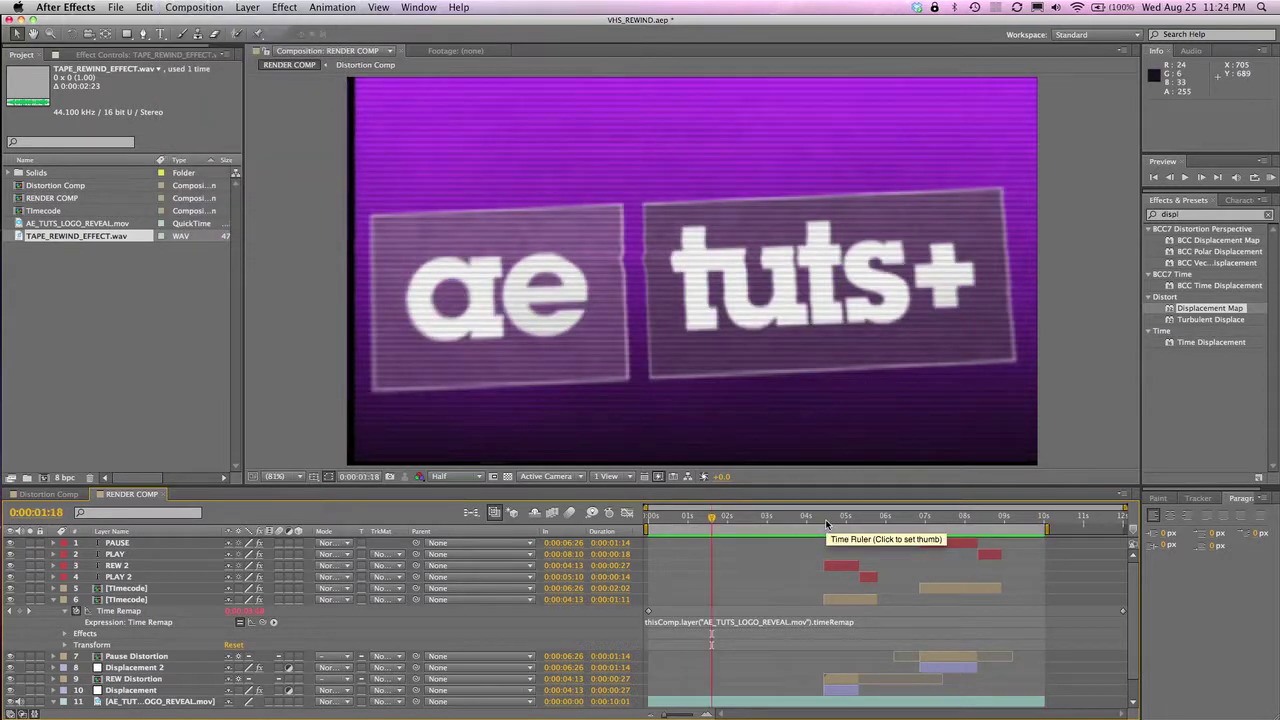
# Step: Move the TAPE_REWIND_EFFECT.wav layer back so it starts at 0:00:04:13
pyautogui.click(826, 524)
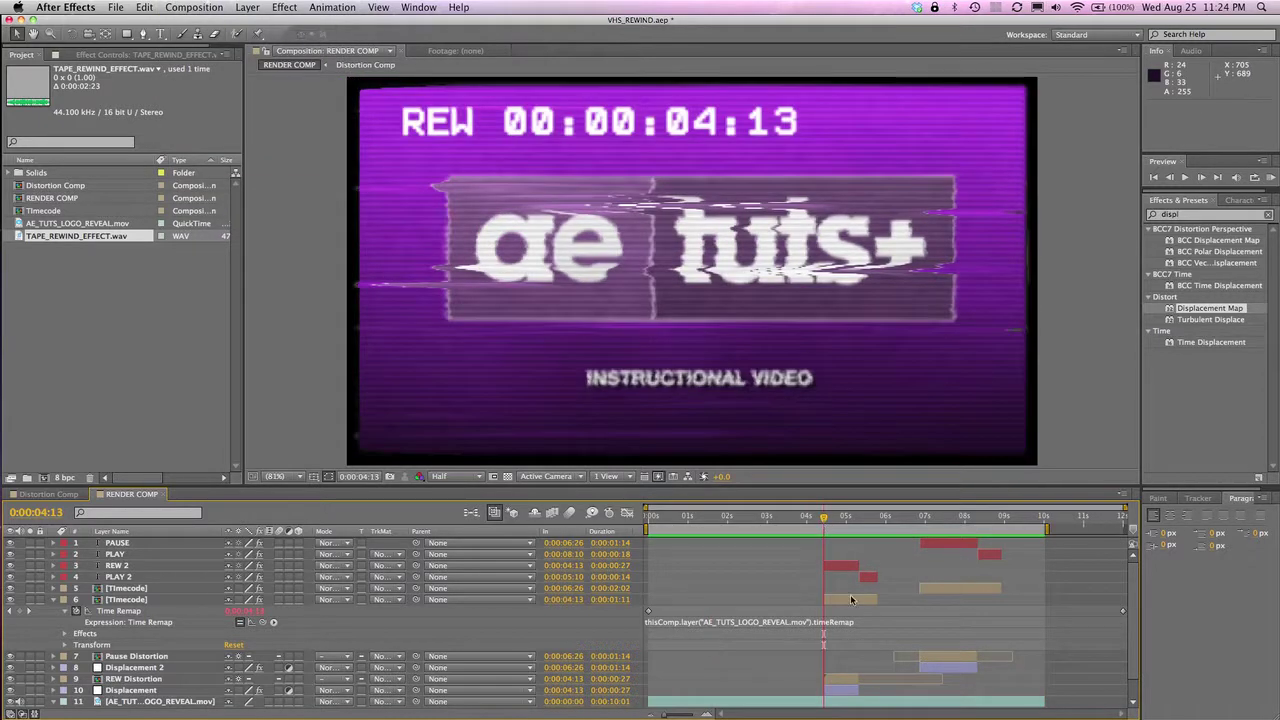
pyautogui.scroll(-2, 851, 600)
pyautogui.moveTo(1019, 705); pyautogui.dragTo(833, 705)
pyautogui.scroll(1, 866, 693)
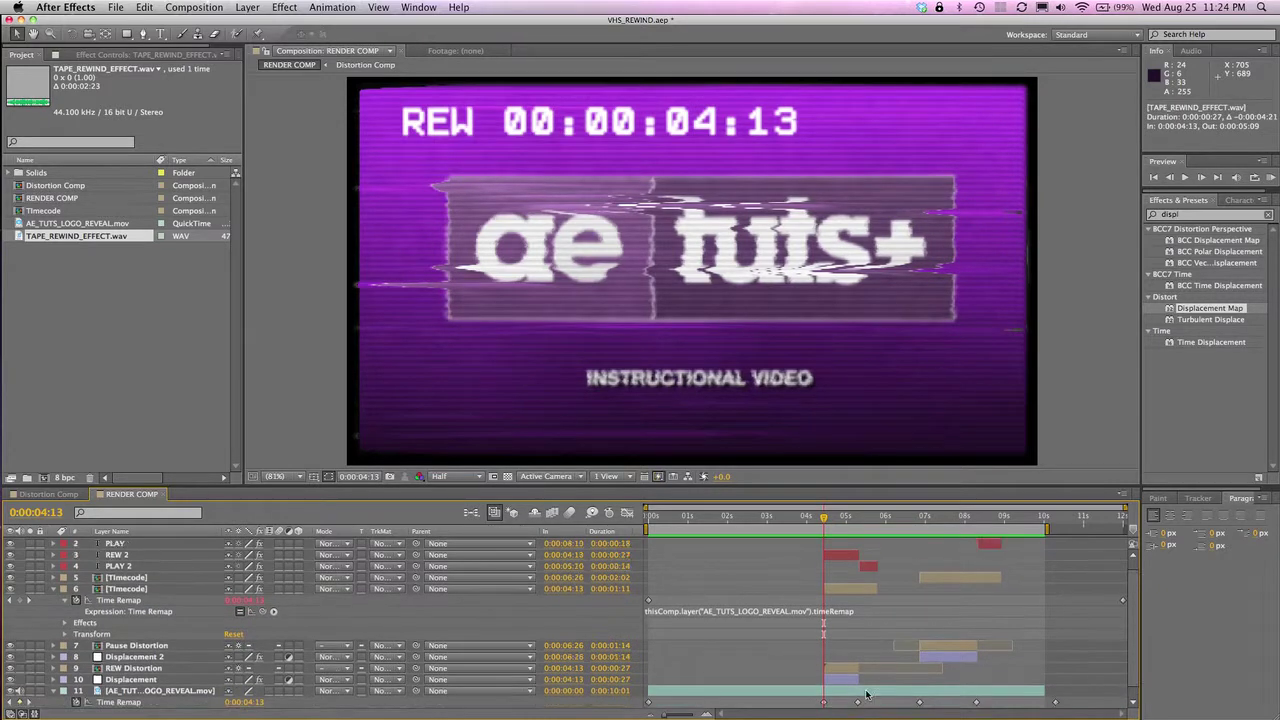
pyautogui.scroll(1, 866, 693)
# Step: Play another RAM Preview to check the repositioned rewind sound, and stop the playback
pyautogui.click(199, 8)
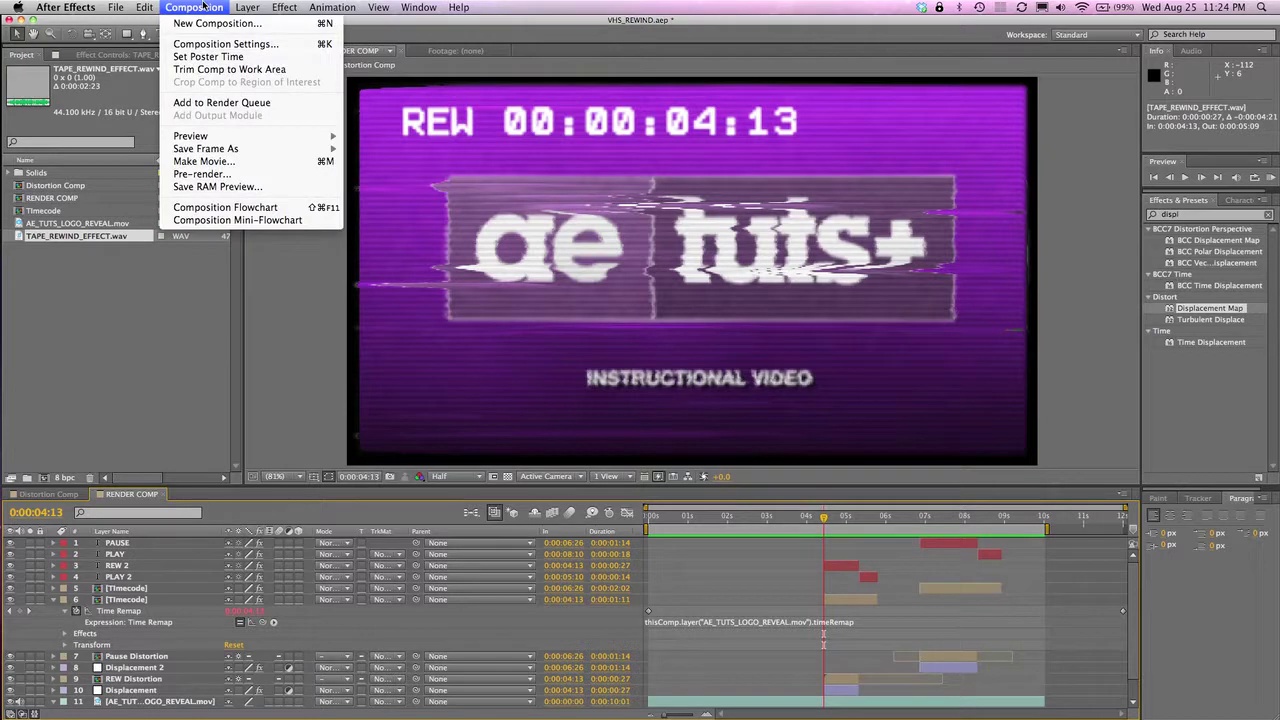
pyautogui.moveTo(216, 135)
pyautogui.click(364, 137)
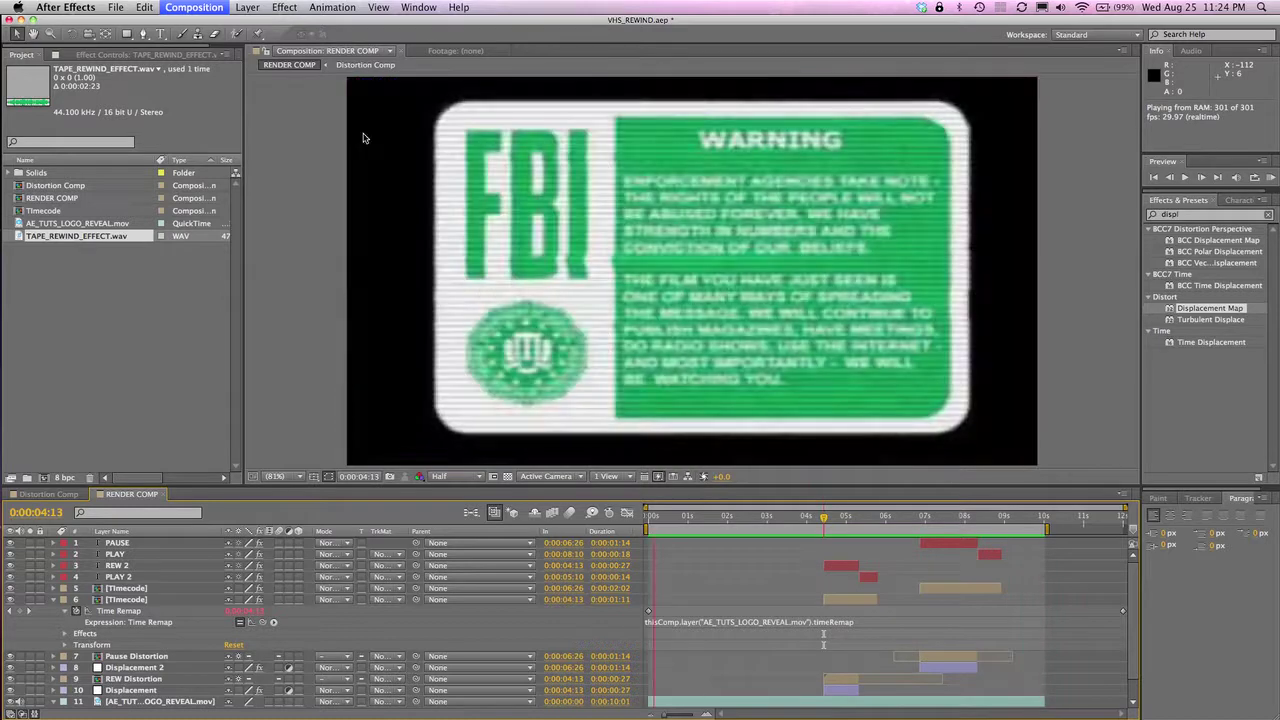
pyautogui.press('space')
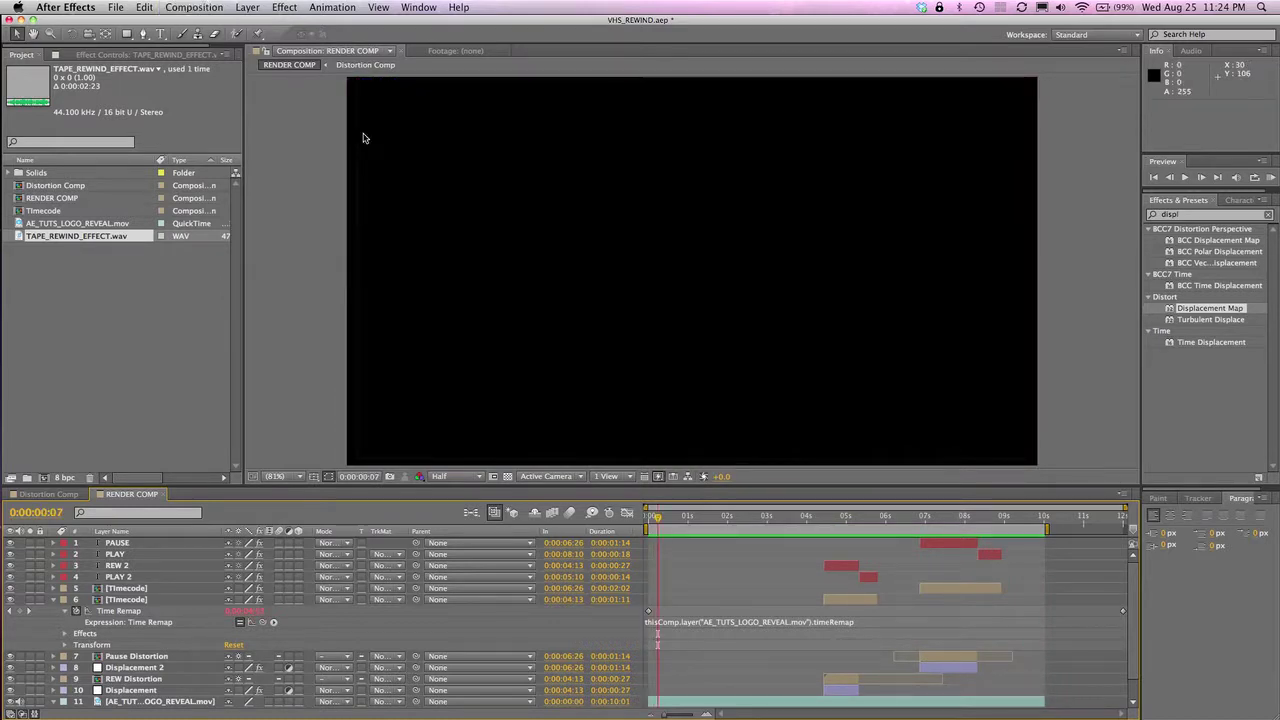